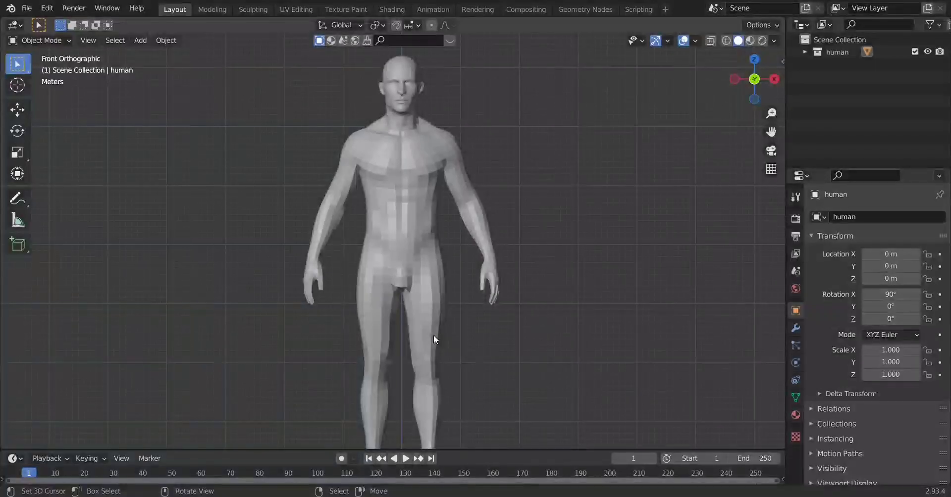
Step: Zoom and orbit the viewport to frame the human figure
{"action": "scroll", "coordinate": [438, 351], "scroll_direction": "down", "scroll_amount": 2}
{"action": "scroll", "coordinate": [438, 350], "scroll_direction": "down", "scroll_amount": 3}
{"action": "mouse_move", "coordinate": [486, 350]}
{"action": "middle_mouse_down"}
{"action": "mouse_move", "coordinate": [558, 361]}
{"action": "mouse_move", "coordinate": [504, 361]}
{"action": "middle_mouse_up"}
{"action": "scroll", "coordinate": [436, 362], "scroll_direction": "up", "scroll_amount": 3}
{"action": "scroll", "coordinate": [420, 364], "scroll_direction": "down", "scroll_amount": 1}
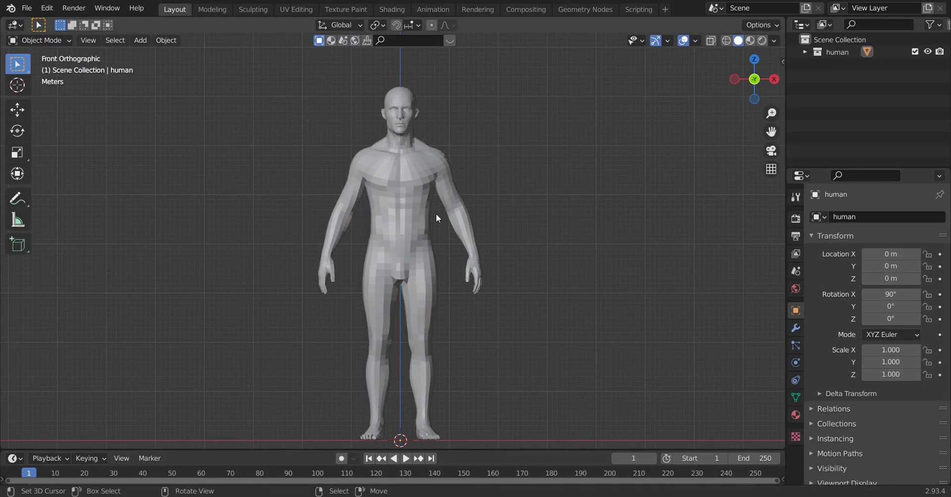
{"action": "scroll", "coordinate": [417, 236], "scroll_direction": "up", "scroll_amount": 1}
{"action": "scroll", "coordinate": [435, 227], "scroll_direction": "up", "scroll_amount": 1}
{"action": "scroll", "coordinate": [439, 218], "scroll_direction": "up", "scroll_amount": 1}
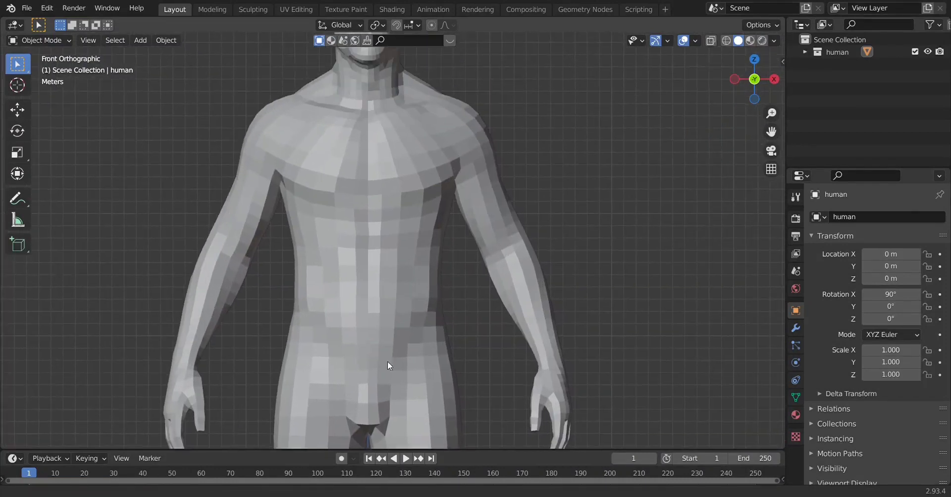
{"action": "scroll", "coordinate": [402, 248], "scroll_direction": "up", "scroll_amount": 2}
Step: Select the body mesh, view it in wireframe from an angle, then return to front view
{"action": "left_click", "coordinate": [446, 247]}
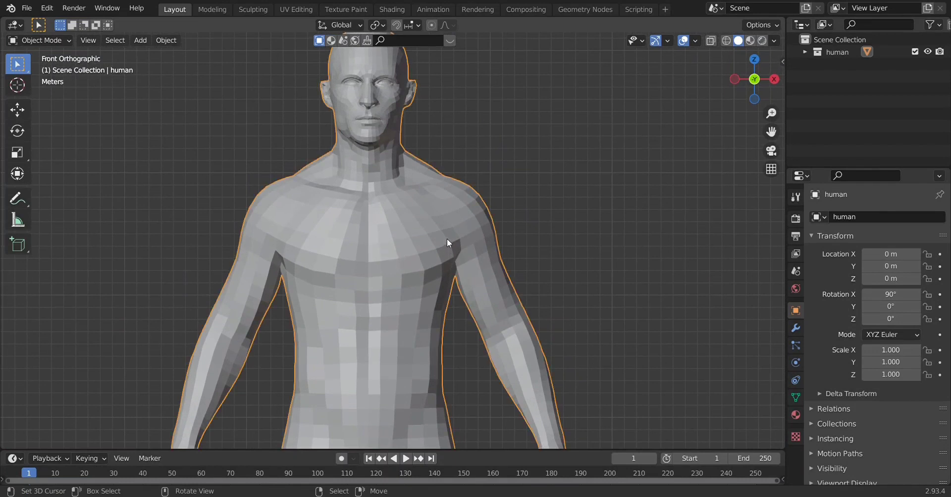
{"action": "key", "text": "z"}
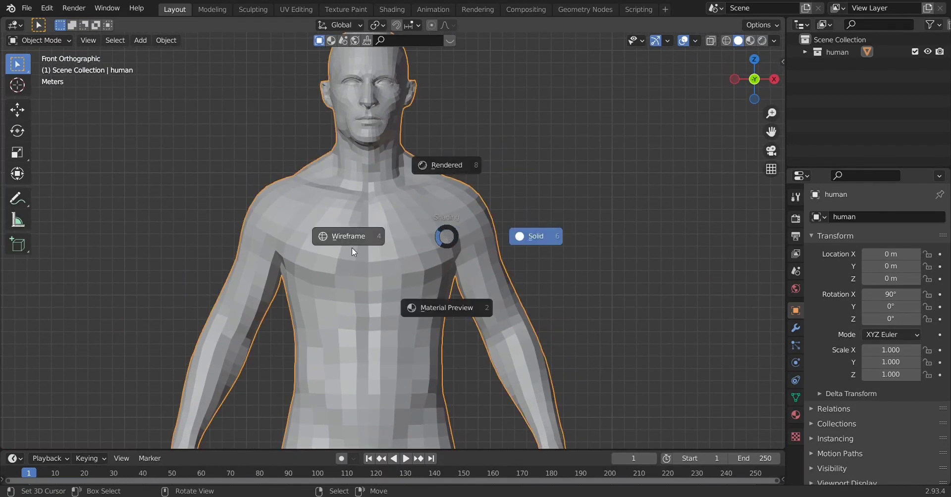
{"action": "scroll", "coordinate": [428, 227], "scroll_direction": "down", "scroll_amount": 5}
{"action": "mouse_move", "coordinate": [467, 213]}
{"action": "middle_mouse_down"}
{"action": "mouse_move", "coordinate": [179, 227]}
{"action": "mouse_move", "coordinate": [455, 242]}
{"action": "mouse_move", "coordinate": [489, 231]}
{"action": "mouse_move", "coordinate": [592, 247]}
{"action": "middle_mouse_up"}
{"action": "key", "text": "KP_1"}
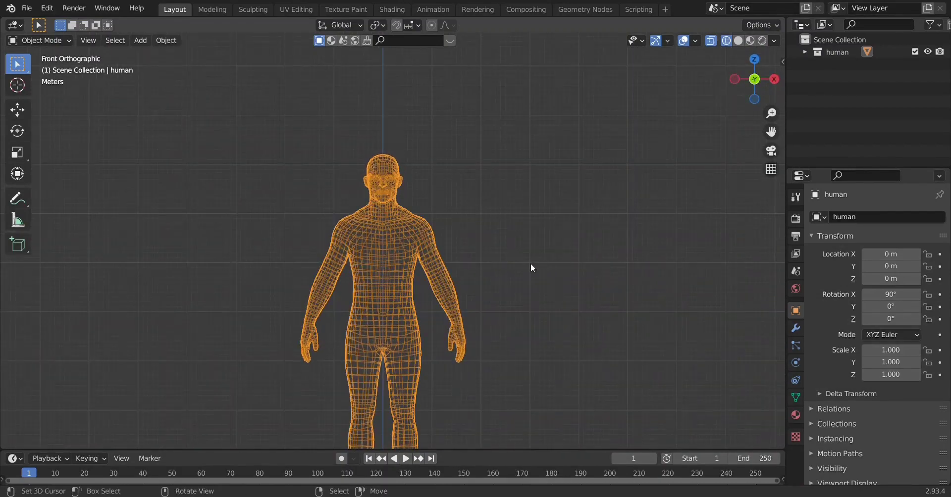
Step: Return the viewport to solid shading and orbit to a perspective view of the torso
{"action": "key", "text": "z"}
{"action": "left_click", "coordinate": [635, 269]}
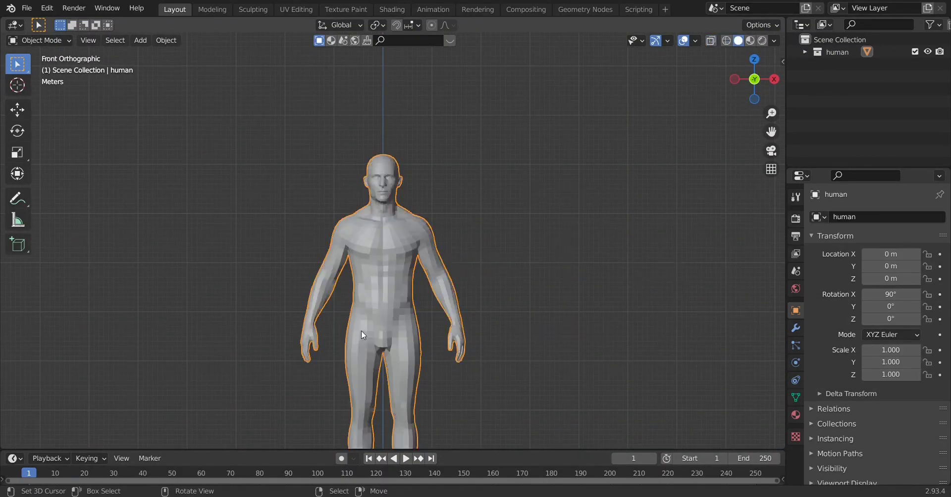
{"action": "scroll", "coordinate": [361, 331], "scroll_direction": "down", "scroll_amount": 3}
{"action": "key", "text": "ctrl+KP_3"}
{"action": "scroll", "coordinate": [526, 311], "scroll_direction": "up", "scroll_amount": 2}
{"action": "mouse_move", "coordinate": [385, 292]}
{"action": "middle_mouse_down", "text": "shift"}
{"action": "mouse_move", "coordinate": [474, 244]}
{"action": "mouse_move", "coordinate": [397, 272]}
{"action": "middle_mouse_up", "text": "shift"}
{"action": "scroll", "coordinate": [424, 266], "scroll_direction": "up", "scroll_amount": 3}
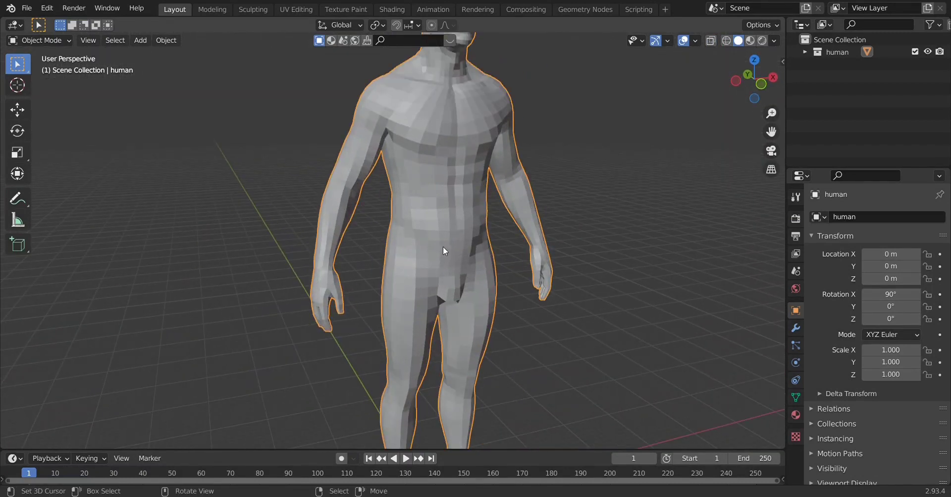
Step: Add a Subdivision Surface modifier at level 2 with Ctrl+1 and Ctrl+2
{"action": "key", "text": "ctrl+1"}
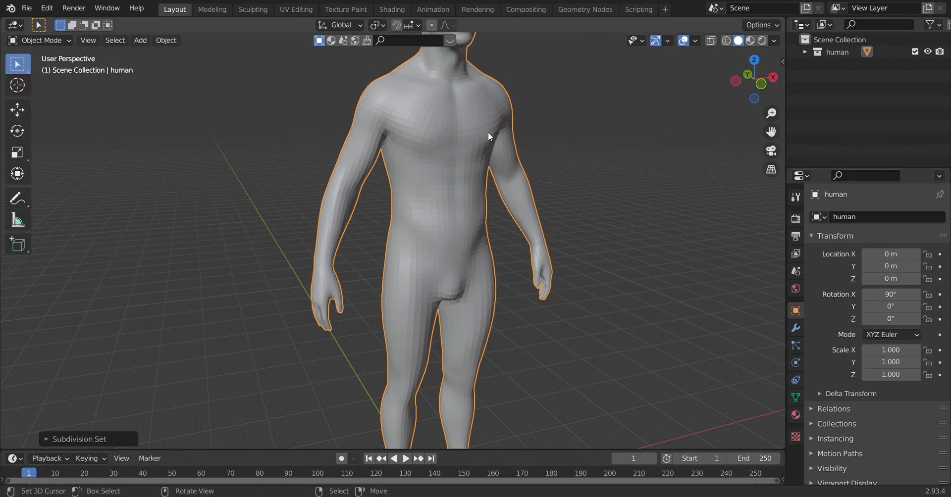
{"action": "key", "text": "ctrl+2"}
{"action": "scroll", "coordinate": [507, 149], "scroll_direction": "down", "scroll_amount": 3}
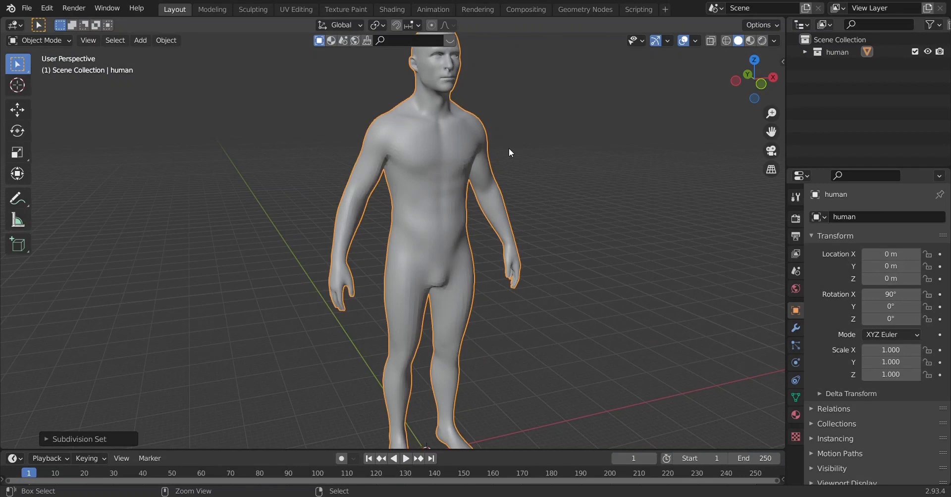
{"action": "scroll", "coordinate": [509, 148], "scroll_direction": "down", "scroll_amount": 2}
{"action": "scroll", "coordinate": [500, 264], "scroll_direction": "down", "scroll_amount": 3}
{"action": "key", "text": "KP_1"}
{"action": "scroll", "coordinate": [419, 251], "scroll_direction": "up", "scroll_amount": 3}
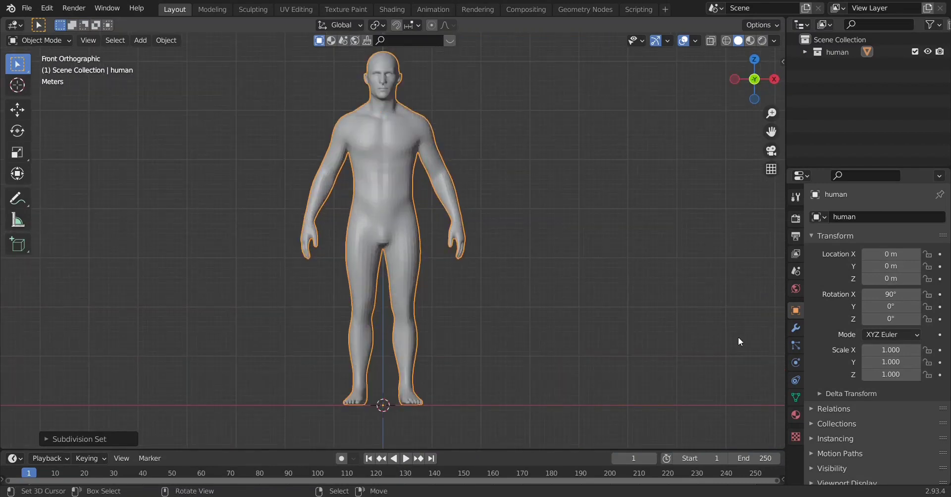
Step: Apply the Subdivision modifier from the Modifier properties and reframe the figure head to thighs
{"action": "left_click", "coordinate": [795, 327]}
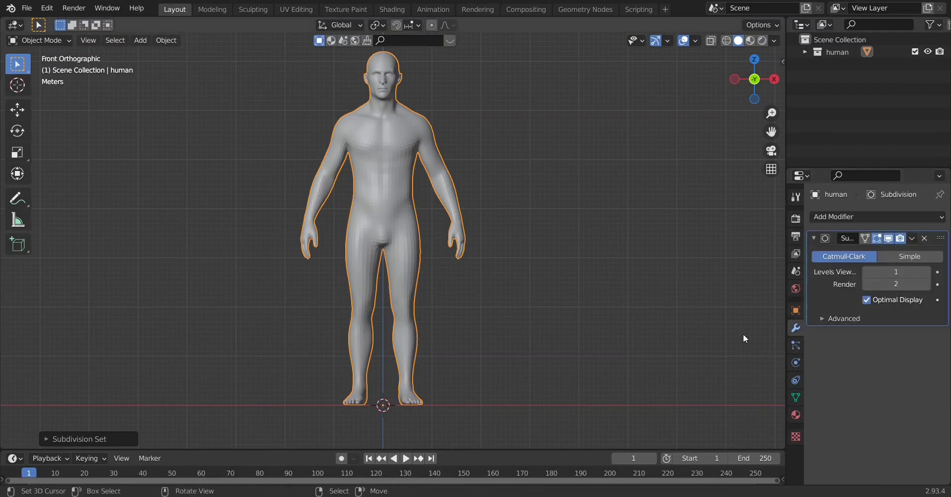
{"action": "left_click", "coordinate": [911, 238]}
{"action": "left_click", "coordinate": [885, 249]}
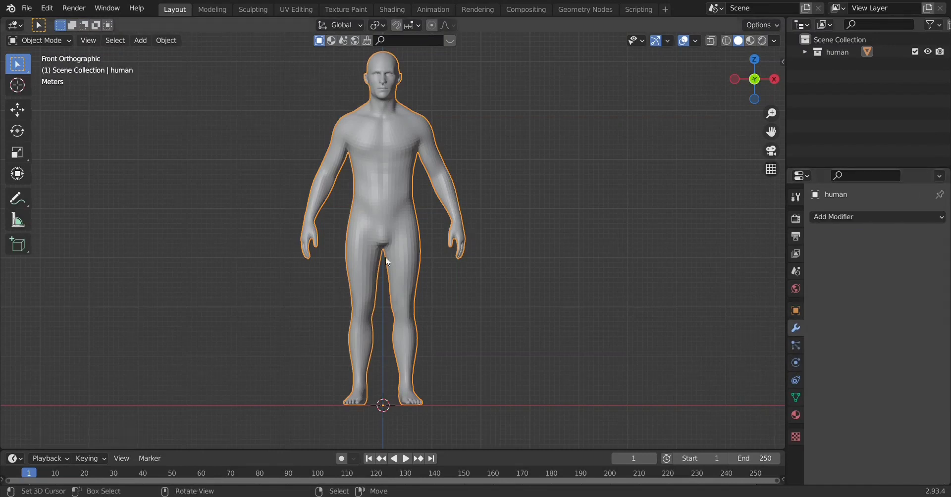
{"action": "scroll", "coordinate": [385, 257], "scroll_direction": "up", "scroll_amount": 3}
{"action": "middle_click_drag", "start_coordinate": [447, 254], "coordinate": [441, 325], "text": "shift"}
{"action": "scroll", "coordinate": [441, 325], "scroll_direction": "down", "scroll_amount": 4}
{"action": "scroll", "coordinate": [447, 206], "scroll_direction": "up", "scroll_amount": 2}
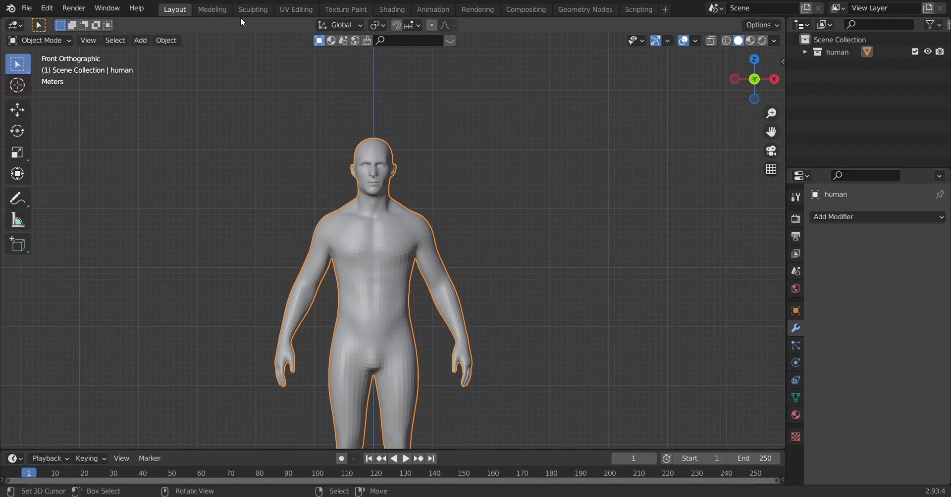
{"action": "left_click", "coordinate": [252, 10]}
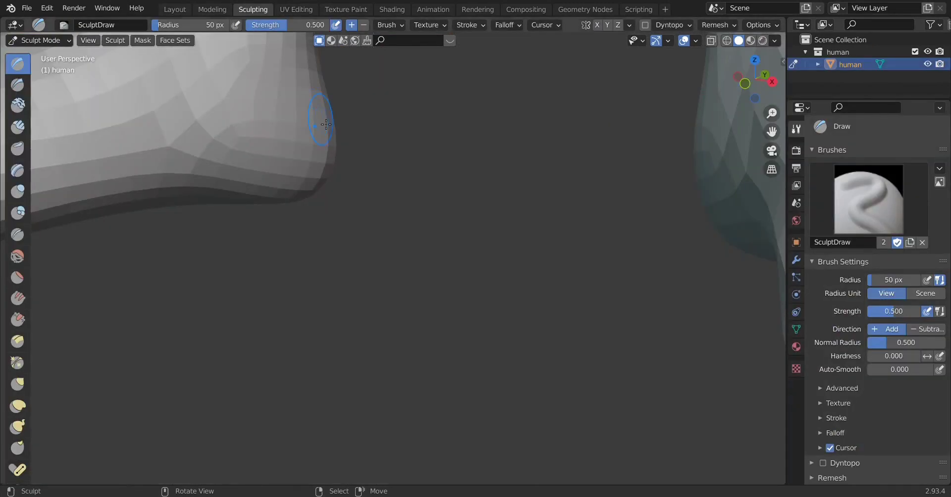
{"action": "scroll", "coordinate": [323, 128], "scroll_direction": "down", "scroll_amount": 5}
{"action": "scroll", "coordinate": [402, 180], "scroll_direction": "down", "scroll_amount": 2}
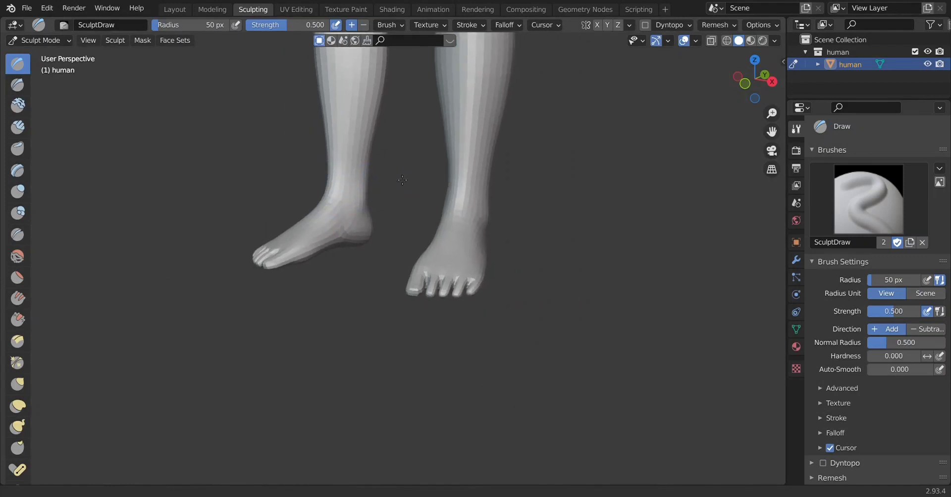
{"action": "scroll", "coordinate": [378, 297], "scroll_direction": "down", "scroll_amount": 2}
{"action": "middle_click_drag", "start_coordinate": [378, 297], "coordinate": [469, 183]}
{"action": "scroll", "coordinate": [463, 305], "scroll_direction": "up", "scroll_amount": 4}
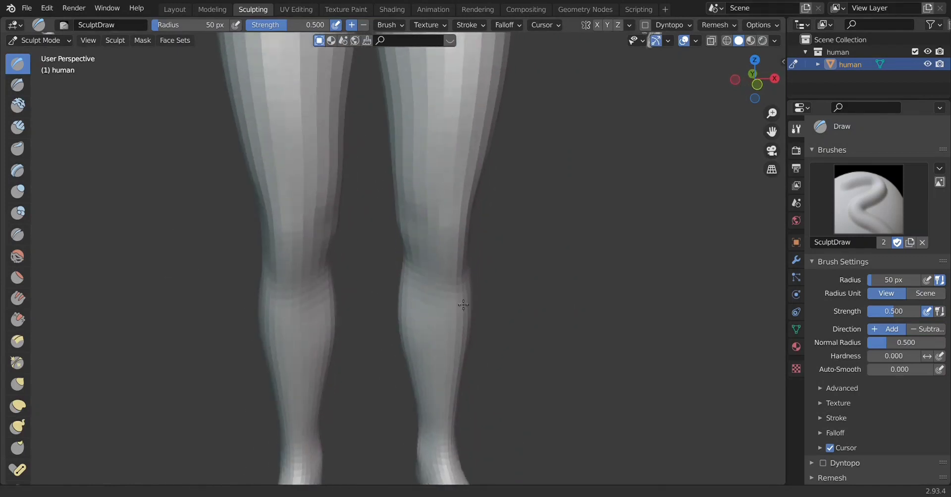
{"action": "scroll", "coordinate": [463, 304], "scroll_direction": "down", "scroll_amount": 3}
{"action": "scroll", "coordinate": [471, 287], "scroll_direction": "down", "scroll_amount": 3}
{"action": "mouse_move", "coordinate": [475, 278]}
{"action": "middle_mouse_down"}
{"action": "mouse_move", "coordinate": [514, 222]}
{"action": "mouse_move", "coordinate": [493, 316]}
{"action": "middle_mouse_up"}
{"action": "scroll", "coordinate": [490, 315], "scroll_direction": "up", "scroll_amount": 2}
{"action": "scroll", "coordinate": [435, 293], "scroll_direction": "up", "scroll_amount": 2}
{"action": "scroll", "coordinate": [431, 310], "scroll_direction": "up", "scroll_amount": 2}
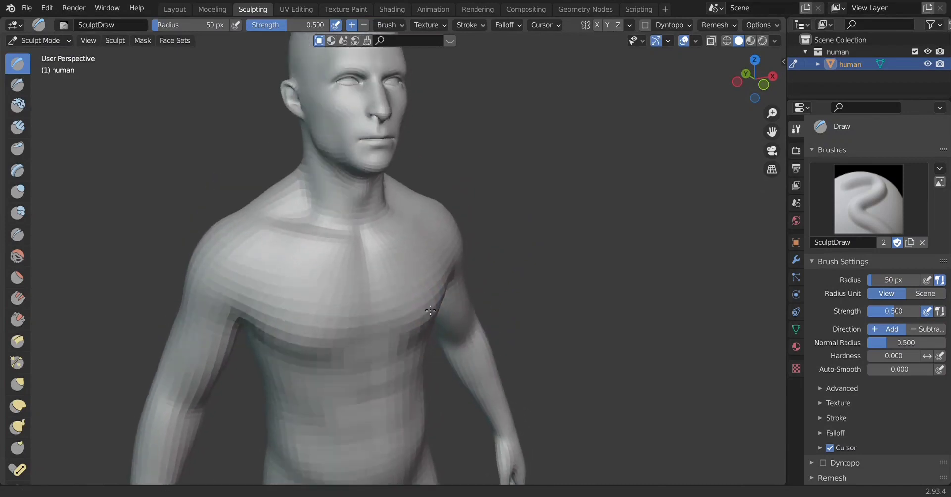
{"action": "mouse_move", "coordinate": [430, 310]}
{"action": "middle_mouse_down"}
{"action": "mouse_move", "coordinate": [425, 288]}
{"action": "mouse_move", "coordinate": [320, 381]}
{"action": "mouse_move", "coordinate": [412, 283]}
{"action": "middle_mouse_up"}
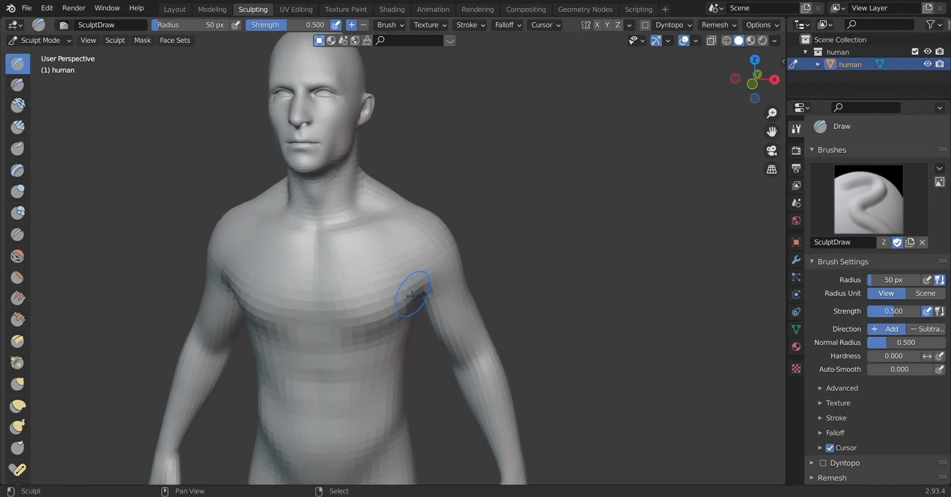
{"action": "left_click", "coordinate": [173, 9]}
Step: Shade the human body smooth from the right-click menu and enter the Sculpting workspace
{"action": "right_click", "coordinate": [370, 263]}
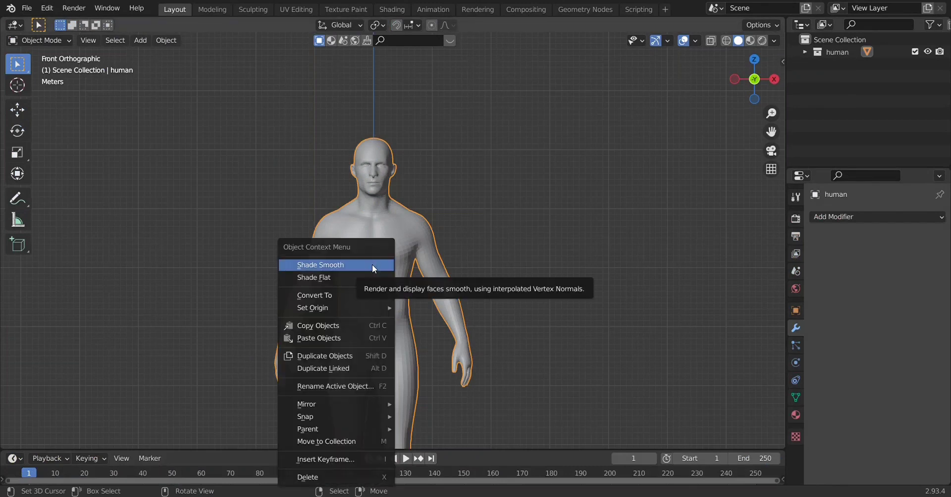
{"action": "left_click", "coordinate": [371, 265]}
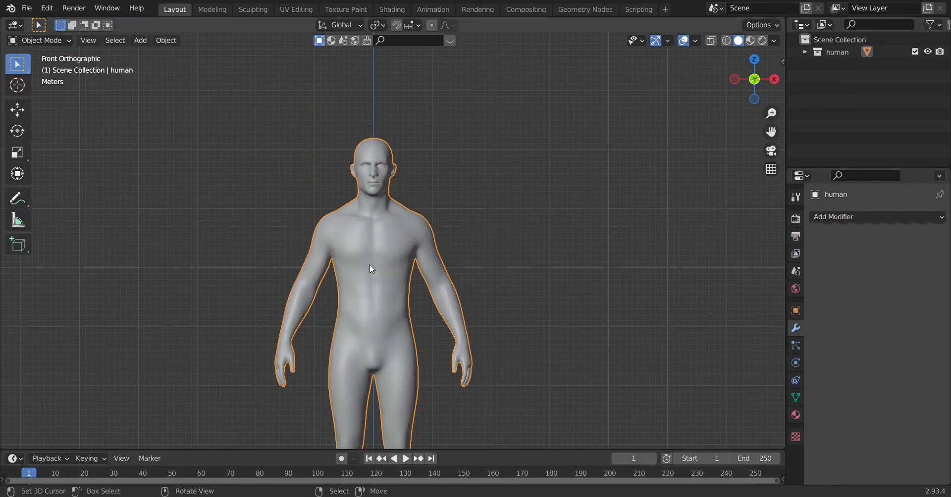
{"action": "scroll", "coordinate": [369, 264], "scroll_direction": "up", "scroll_amount": 2}
{"action": "scroll", "coordinate": [376, 272], "scroll_direction": "up", "scroll_amount": 2}
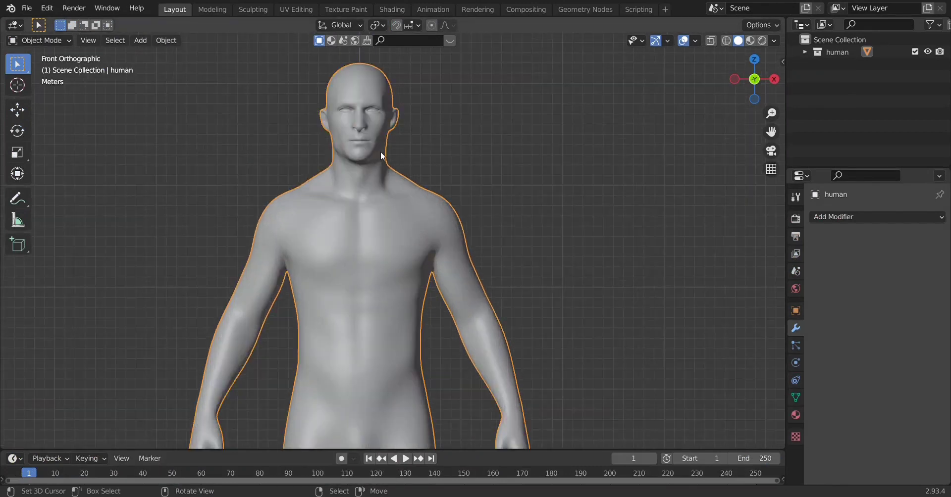
{"action": "left_click", "coordinate": [253, 10]}
{"action": "scroll", "coordinate": [385, 256], "scroll_direction": "down", "scroll_amount": 2}
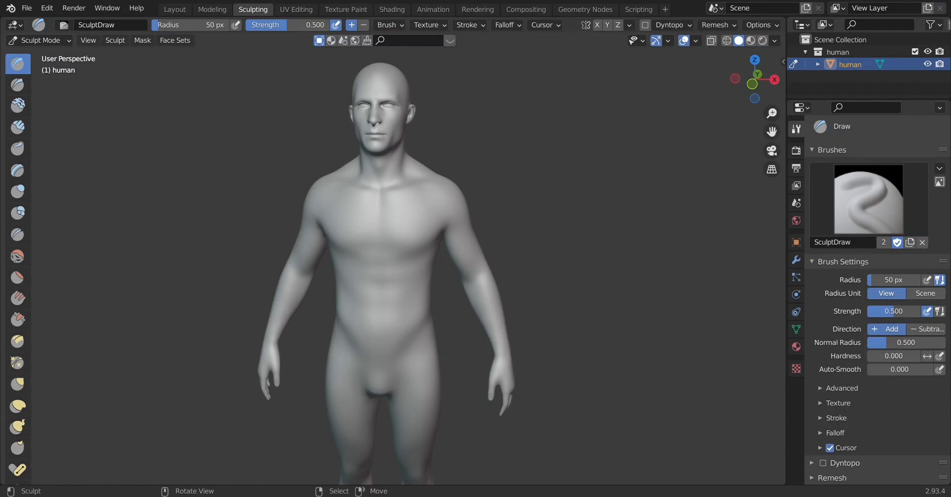
Step: Zoom to the chest, add clay near the sternum, then carve a vertical groove with the Layer brush
{"action": "scroll", "coordinate": [438, 188], "scroll_direction": "up", "scroll_amount": 2}
{"action": "scroll", "coordinate": [435, 188], "scroll_direction": "up", "scroll_amount": 2}
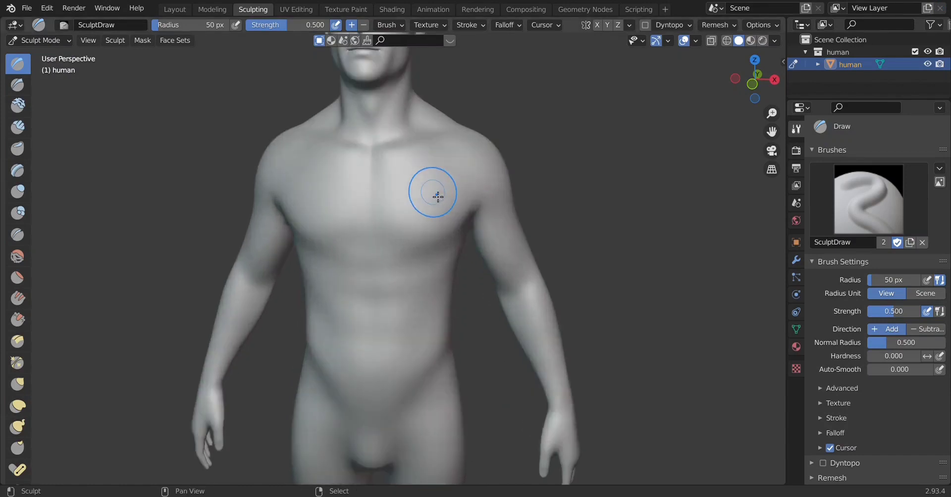
{"action": "mouse_move", "coordinate": [435, 191]}
{"action": "middle_mouse_down"}
{"action": "mouse_move", "coordinate": [317, 291]}
{"action": "mouse_move", "coordinate": [488, 360]}
{"action": "mouse_move", "coordinate": [402, 307]}
{"action": "mouse_move", "coordinate": [238, 260]}
{"action": "mouse_move", "coordinate": [246, 278]}
{"action": "mouse_move", "coordinate": [393, 305]}
{"action": "mouse_move", "coordinate": [382, 301]}
{"action": "mouse_move", "coordinate": [388, 282]}
{"action": "middle_mouse_up"}
{"action": "scroll", "coordinate": [401, 308], "scroll_direction": "up", "scroll_amount": 3}
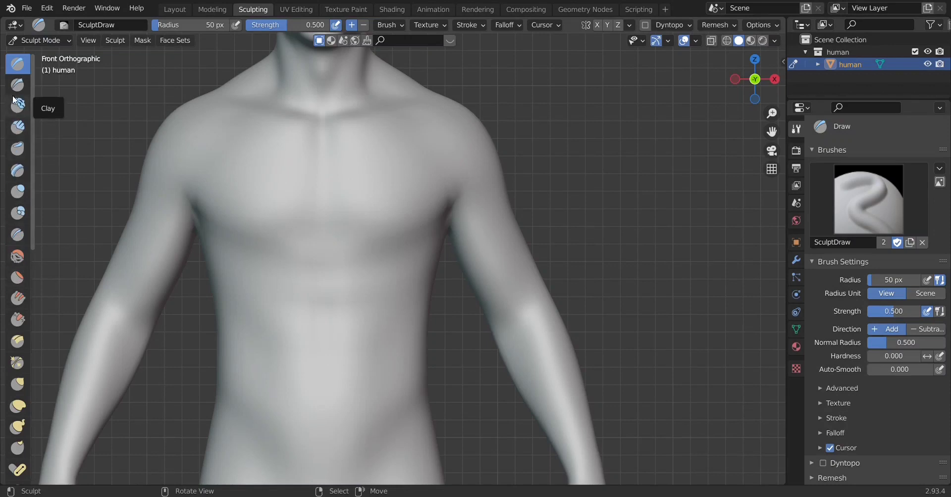
{"action": "scroll", "coordinate": [276, 239], "scroll_direction": "up", "scroll_amount": 2}
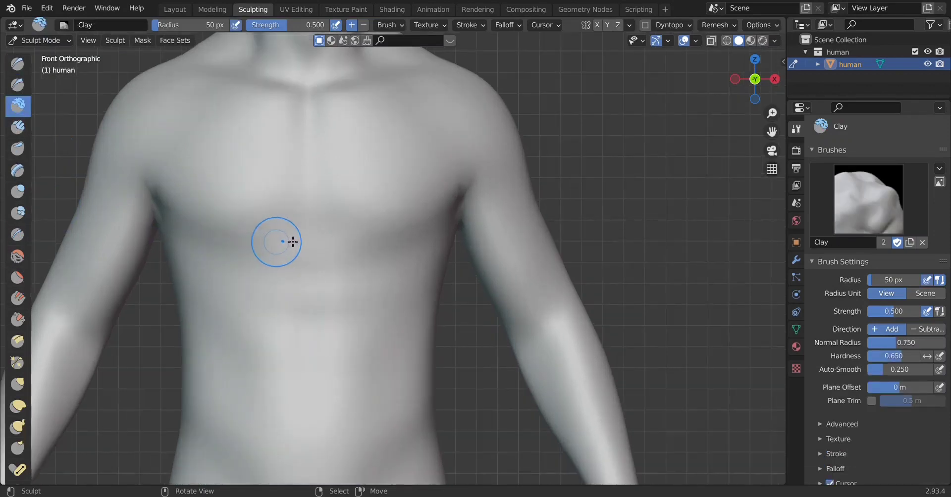
{"action": "scroll", "coordinate": [261, 264], "scroll_direction": "down", "scroll_amount": 1}
{"action": "scroll", "coordinate": [277, 233], "scroll_direction": "up", "scroll_amount": 1}
{"action": "left_click_drag", "start_coordinate": [305, 143], "coordinate": [389, 200]}
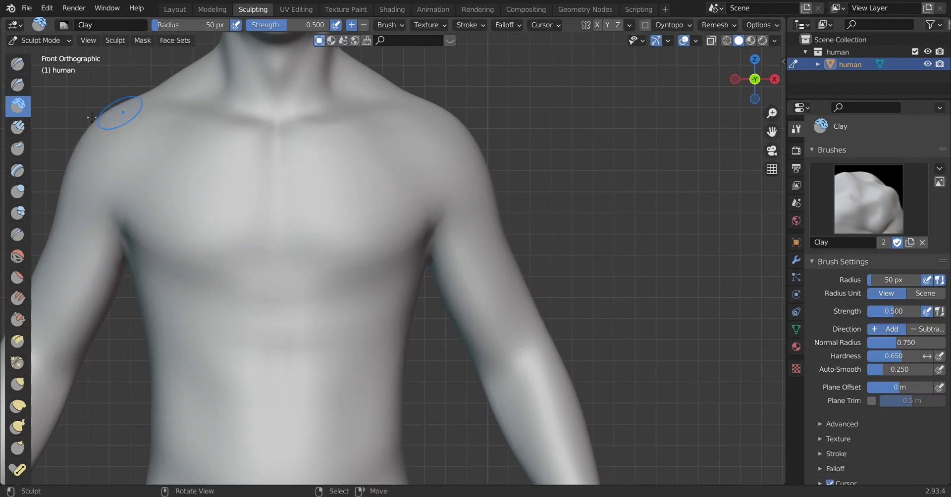
{"action": "left_click", "coordinate": [17, 169]}
{"action": "mouse_move", "coordinate": [292, 148]}
{"action": "left_mouse_down"}
{"action": "mouse_move", "coordinate": [371, 252]}
{"action": "mouse_move", "coordinate": [394, 255]}
{"action": "left_mouse_up"}
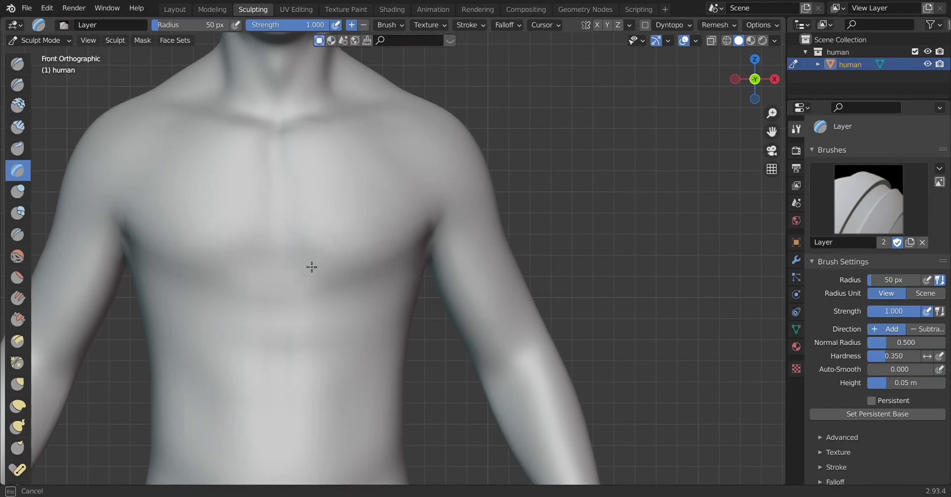
Step: Turn off Y-axis mirroring and layer raised volume onto the upper chest
{"action": "left_click_drag", "start_coordinate": [305, 276], "coordinate": [306, 275]}
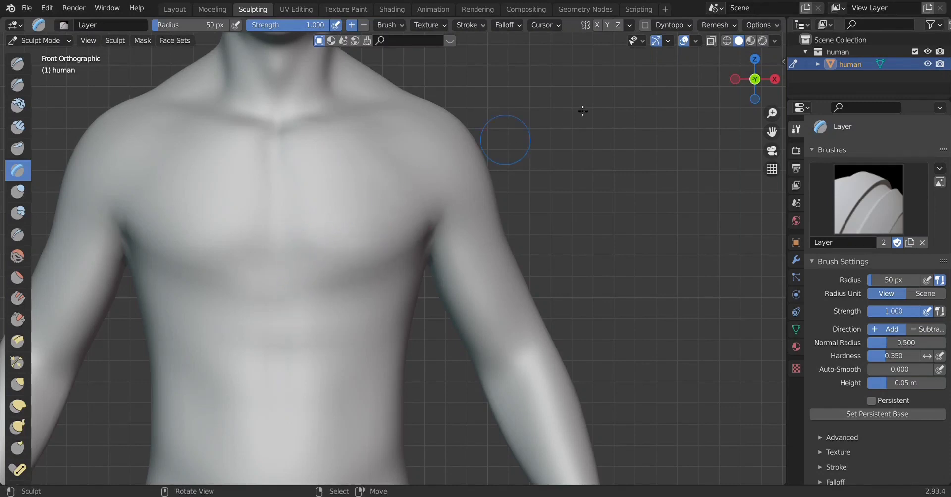
{"action": "left_click", "coordinate": [606, 24]}
{"action": "left_click_drag", "start_coordinate": [313, 192], "coordinate": [311, 189]}
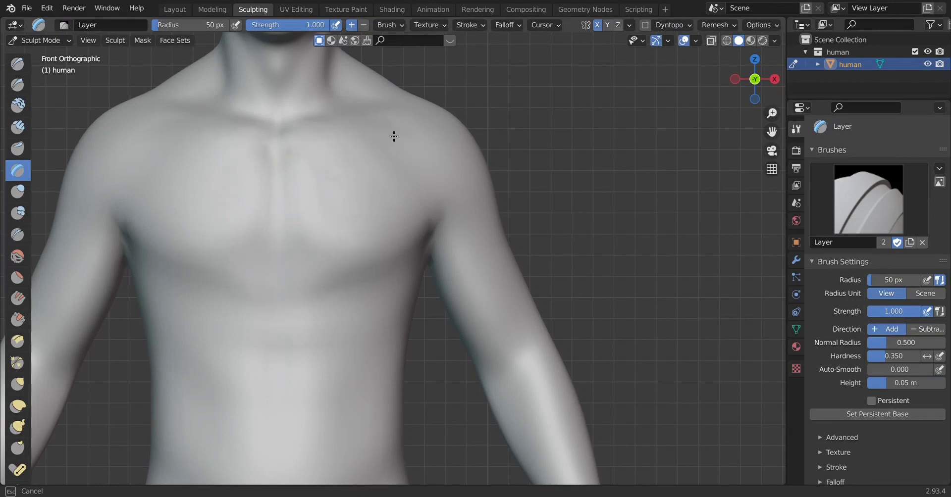
{"action": "left_click_drag", "start_coordinate": [335, 203], "coordinate": [339, 201]}
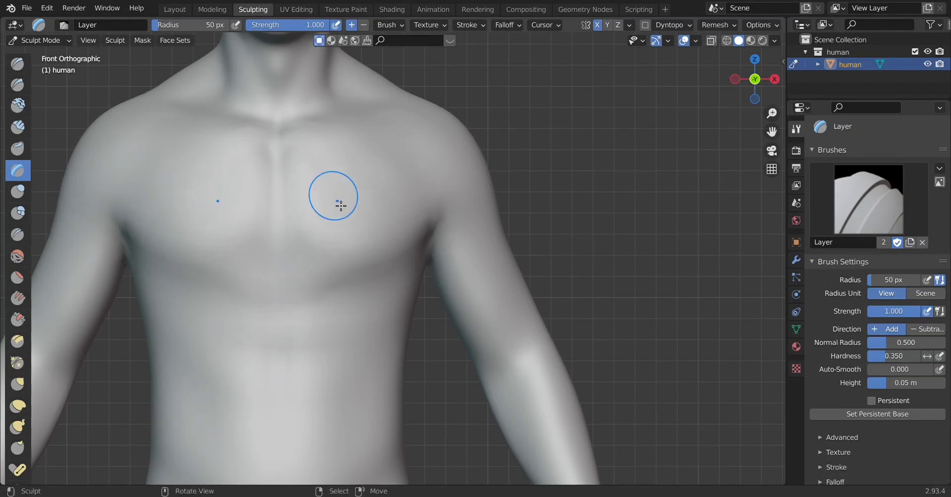
Step: Orbit and zoom around the torso to inspect the chest from a three-quarter view
{"action": "mouse_move", "coordinate": [340, 200]}
{"action": "middle_mouse_down"}
{"action": "mouse_move", "coordinate": [410, 255]}
{"action": "mouse_move", "coordinate": [318, 287]}
{"action": "mouse_move", "coordinate": [346, 234]}
{"action": "mouse_move", "coordinate": [373, 286]}
{"action": "mouse_move", "coordinate": [388, 250]}
{"action": "middle_mouse_up"}
{"action": "scroll", "coordinate": [369, 277], "scroll_direction": "down", "scroll_amount": 5}
{"action": "scroll", "coordinate": [335, 275], "scroll_direction": "up", "scroll_amount": 4}
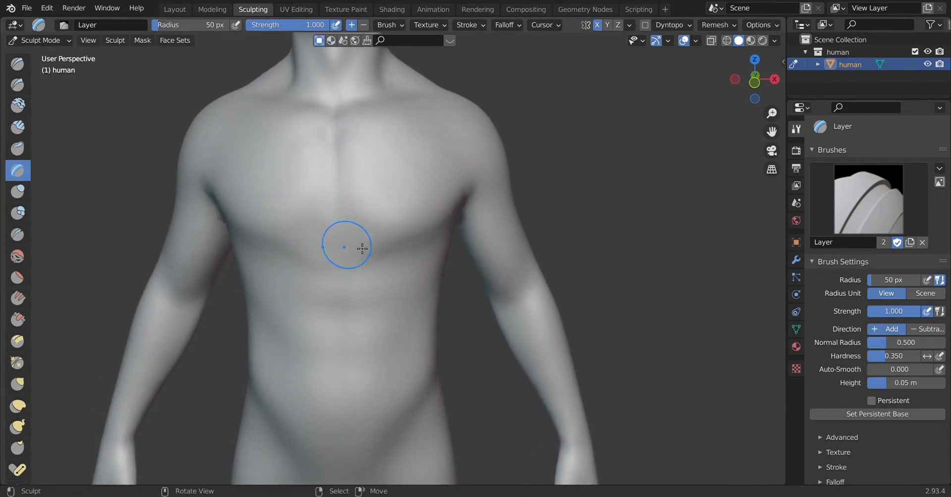
{"action": "middle_click_drag", "start_coordinate": [420, 128], "coordinate": [420, 129], "text": "shift"}
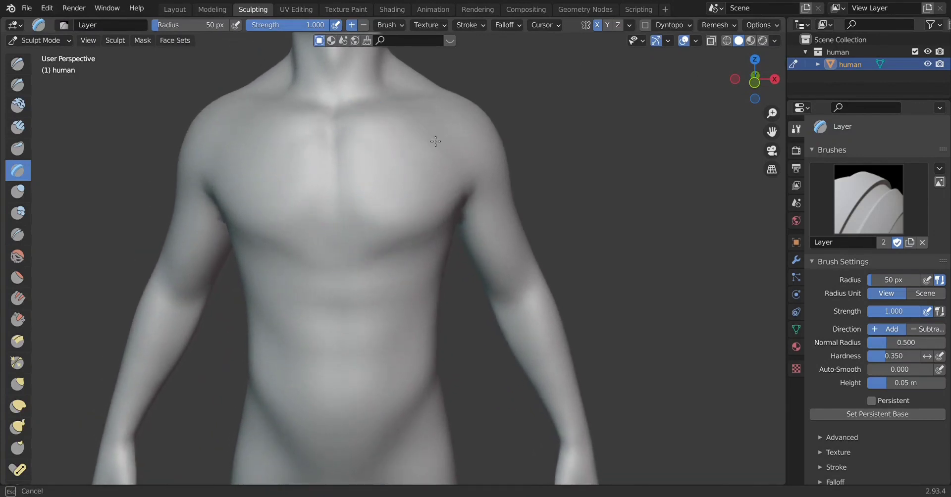
{"action": "scroll", "coordinate": [381, 198], "scroll_direction": "down", "scroll_amount": 3}
{"action": "middle_click_drag", "start_coordinate": [382, 198], "coordinate": [468, 233]}
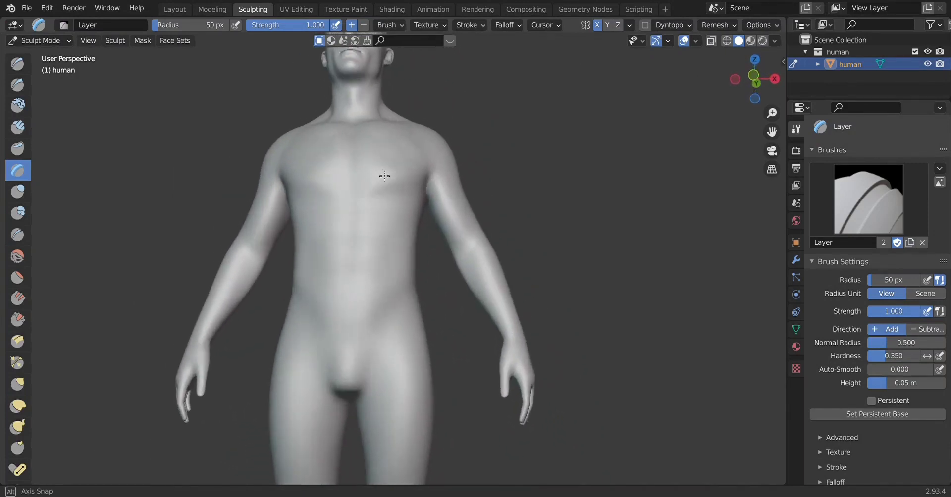
{"action": "scroll", "coordinate": [469, 233], "scroll_direction": "up", "scroll_amount": 2}
{"action": "scroll", "coordinate": [476, 250], "scroll_direction": "up", "scroll_amount": 2}
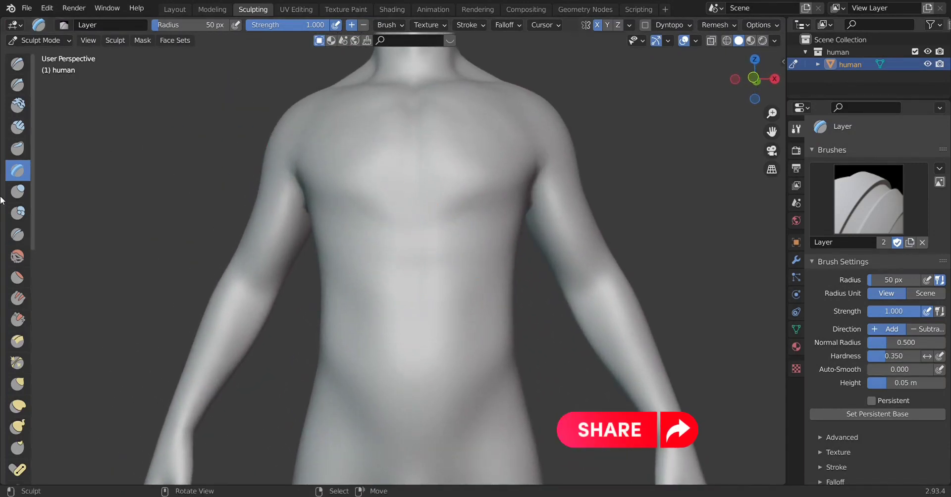
{"action": "left_click", "coordinate": [19, 127]}
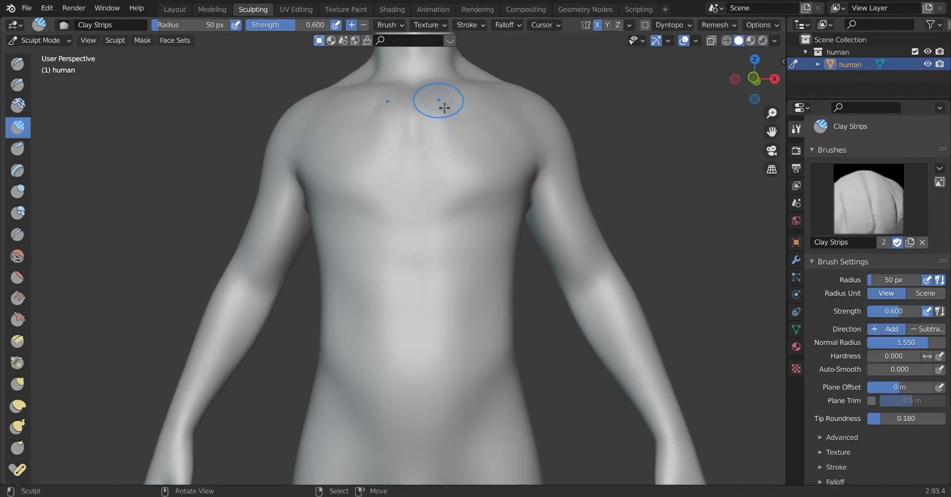
Step: Stroke Clay Strips over the pectorals and sternum, orbiting and panning between strokes
{"action": "left_click_drag", "start_coordinate": [442, 157], "coordinate": [474, 186]}
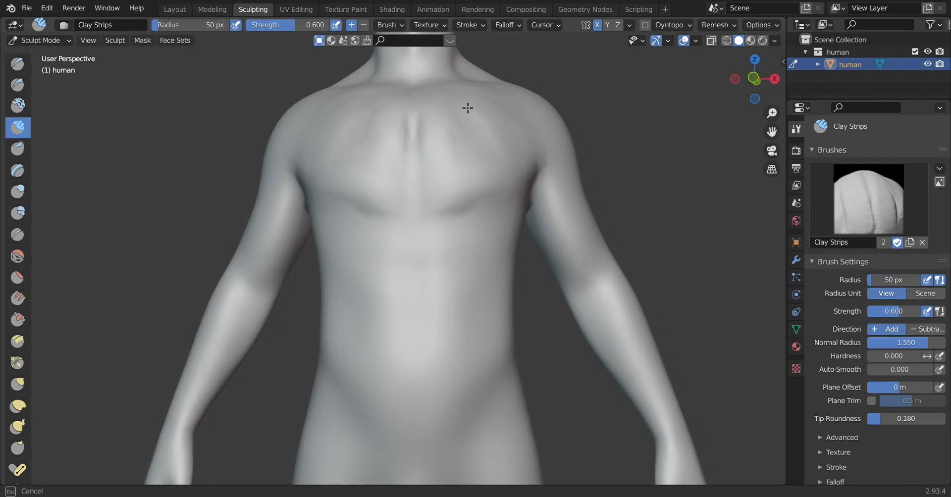
{"action": "left_click_drag", "start_coordinate": [467, 108], "coordinate": [483, 162]}
{"action": "middle_click_drag", "start_coordinate": [484, 144], "coordinate": [366, 175]}
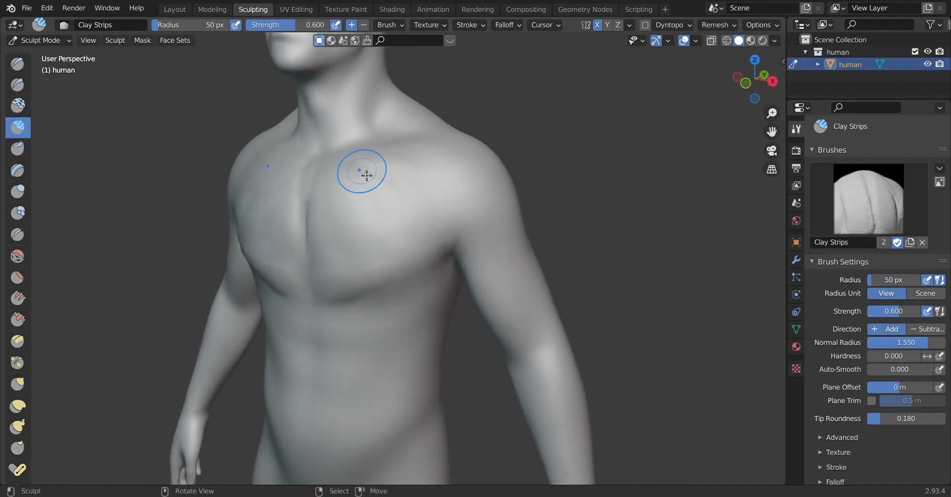
{"action": "left_click_drag", "start_coordinate": [366, 174], "coordinate": [410, 171]}
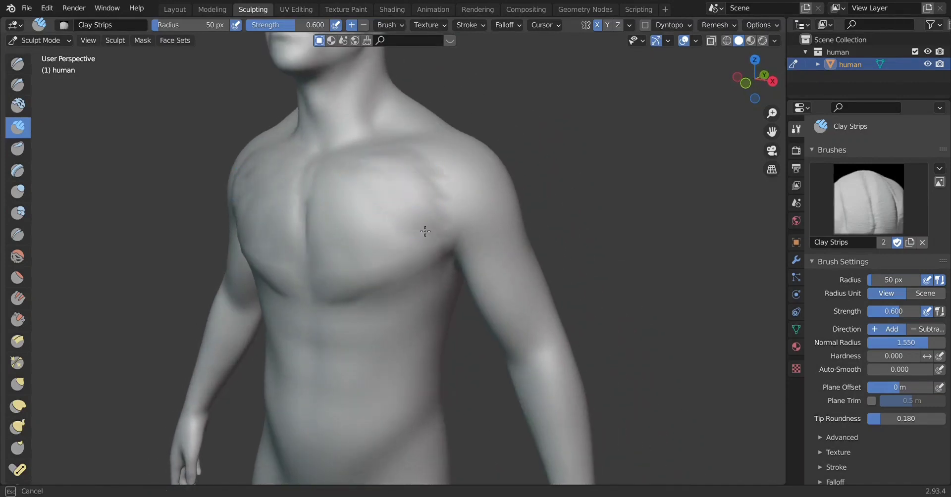
{"action": "left_click_drag", "start_coordinate": [430, 218], "coordinate": [360, 252]}
{"action": "mouse_move", "coordinate": [360, 252]}
{"action": "middle_mouse_down"}
{"action": "mouse_move", "coordinate": [417, 232]}
{"action": "mouse_move", "coordinate": [350, 238]}
{"action": "mouse_move", "coordinate": [348, 179]}
{"action": "mouse_move", "coordinate": [343, 223]}
{"action": "mouse_move", "coordinate": [367, 251]}
{"action": "mouse_move", "coordinate": [329, 266]}
{"action": "mouse_move", "coordinate": [409, 272]}
{"action": "middle_mouse_up"}
{"action": "scroll", "coordinate": [442, 267], "scroll_direction": "up", "scroll_amount": 3}
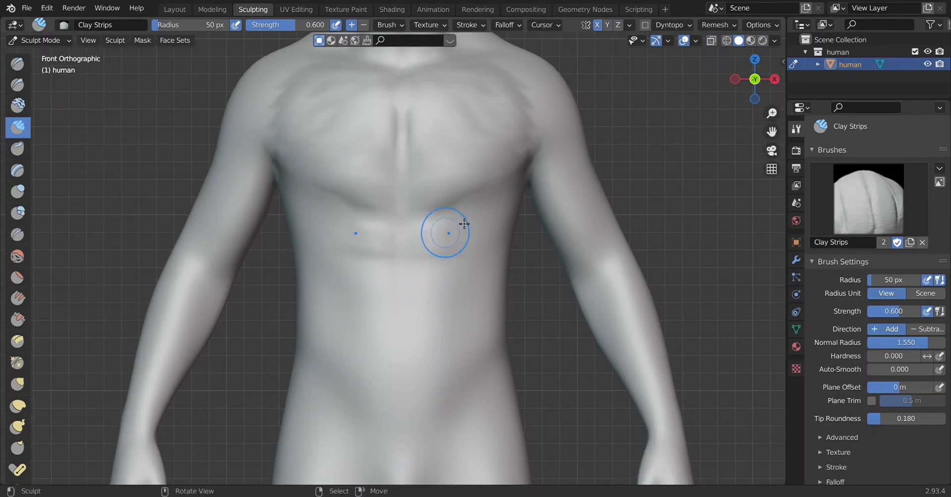
{"action": "middle_click_drag", "start_coordinate": [513, 208], "coordinate": [463, 240], "text": "shift"}
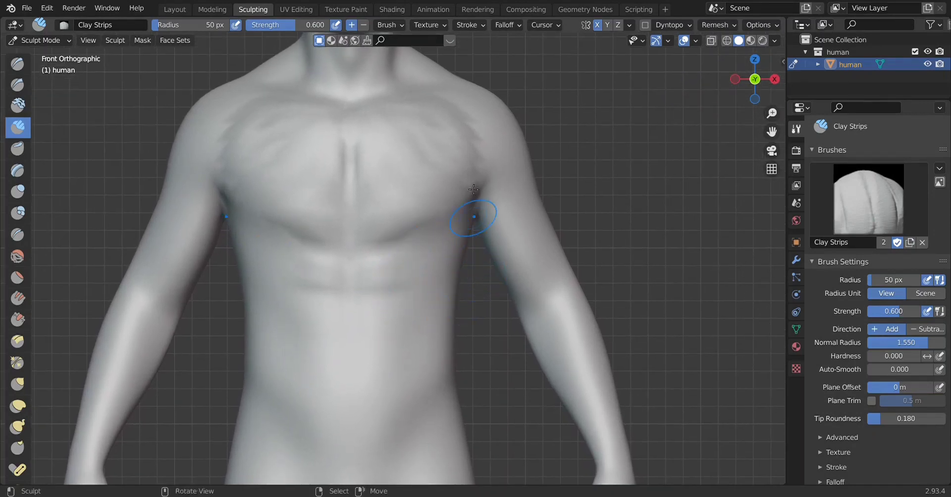
{"action": "middle_click_drag", "start_coordinate": [473, 150], "coordinate": [431, 195], "text": "shift"}
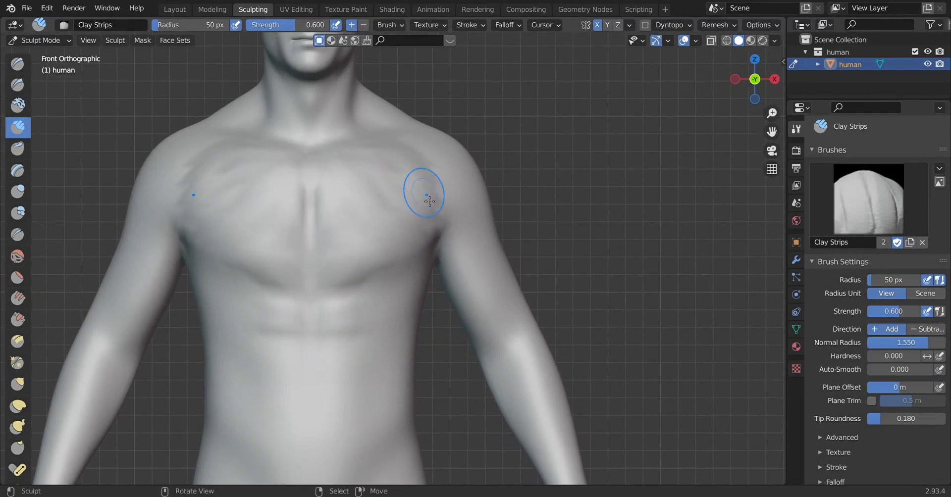
Step: Smooth both pectorals, the upper chest and the vertical sternum groove with the Smooth brush
{"action": "left_click", "coordinate": [10, 258]}
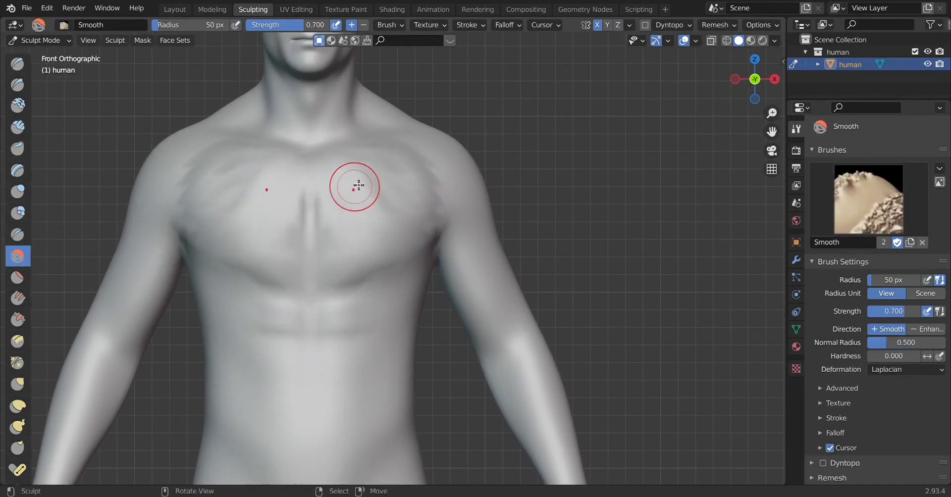
{"action": "mouse_move", "coordinate": [371, 256]}
{"action": "left_mouse_down"}
{"action": "mouse_move", "coordinate": [402, 170]}
{"action": "mouse_move", "coordinate": [426, 194]}
{"action": "mouse_move", "coordinate": [409, 163]}
{"action": "left_mouse_up"}
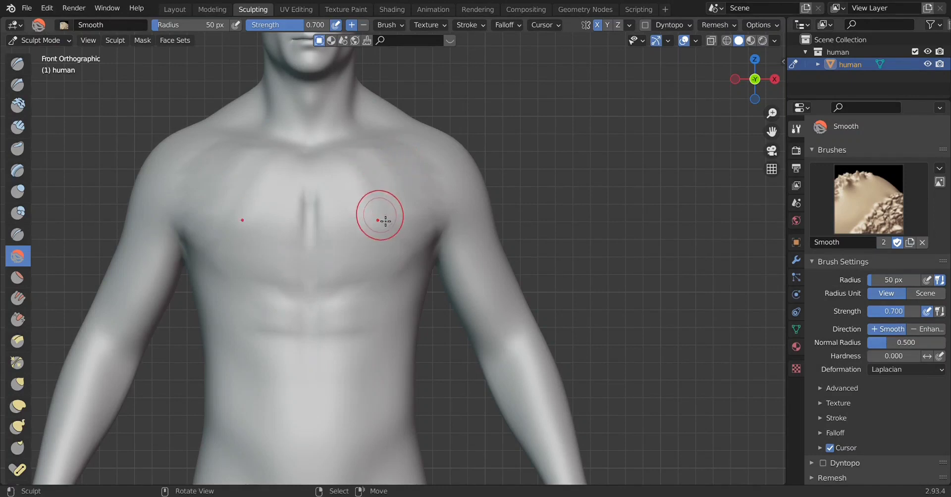
{"action": "left_click_drag", "start_coordinate": [377, 218], "coordinate": [324, 183]}
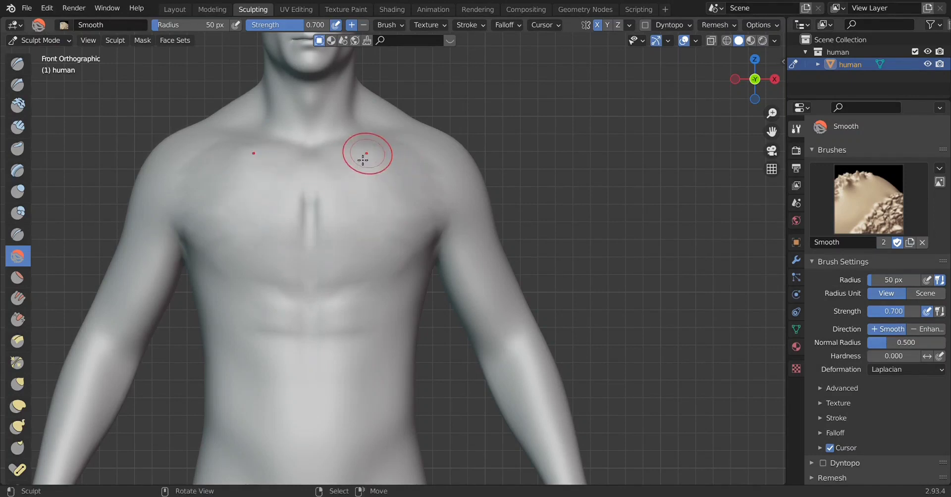
{"action": "left_click_drag", "start_coordinate": [403, 148], "coordinate": [427, 207]}
{"action": "mouse_move", "coordinate": [312, 195]}
{"action": "left_mouse_down"}
{"action": "mouse_move", "coordinate": [311, 244]}
{"action": "mouse_move", "coordinate": [341, 200]}
{"action": "mouse_move", "coordinate": [371, 191]}
{"action": "left_mouse_up"}
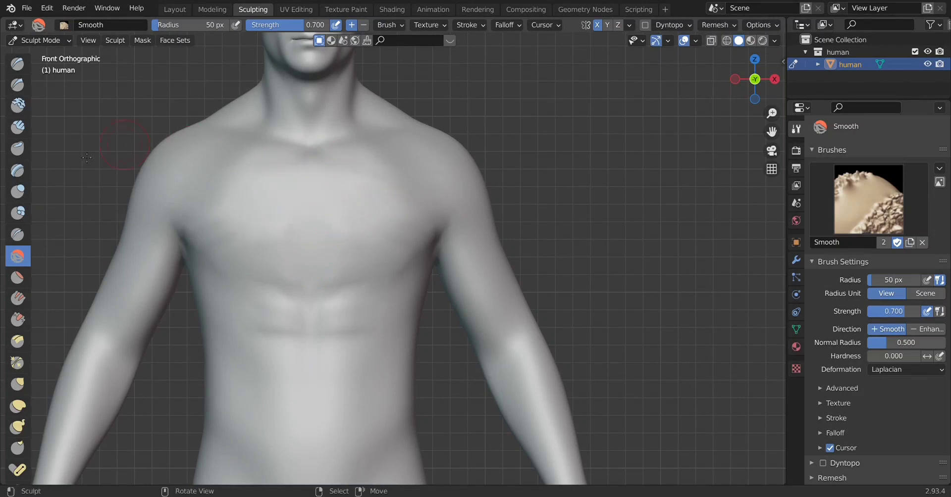
{"action": "left_click", "coordinate": [11, 238]}
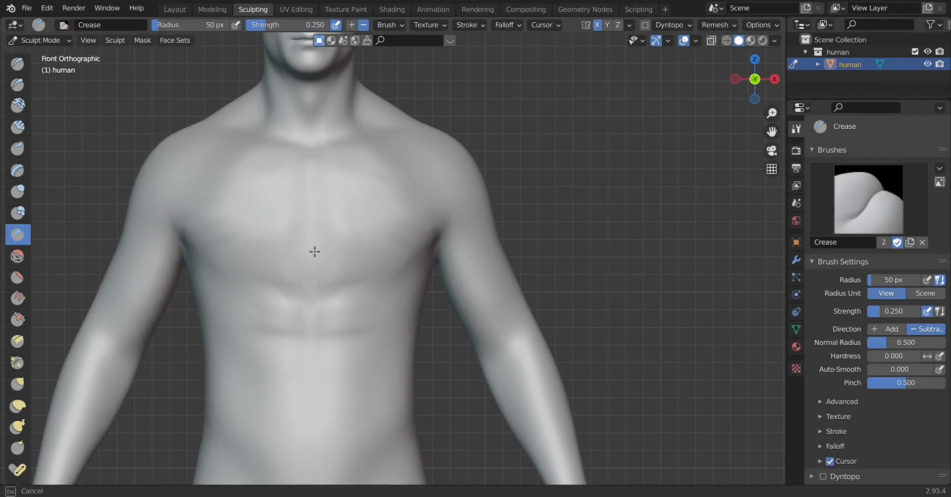
Step: Crease a vertical sternum line and a faint line under the pectorals, then check back and side views
{"action": "left_click_drag", "start_coordinate": [310, 247], "coordinate": [319, 163]}
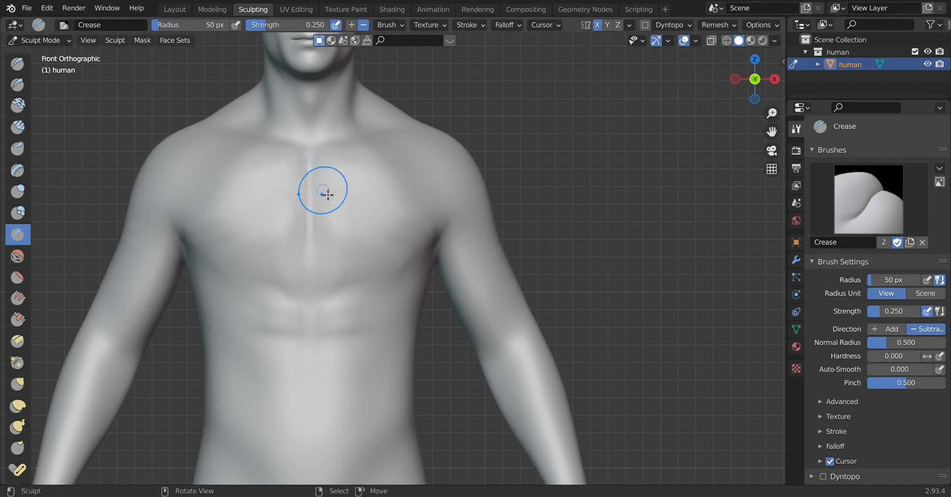
{"action": "left_click_drag", "start_coordinate": [367, 193], "coordinate": [335, 214]}
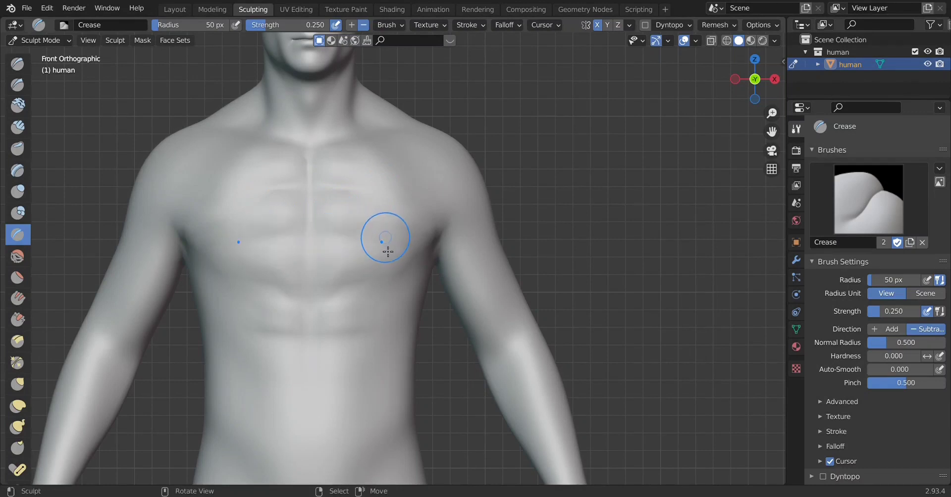
{"action": "mouse_move", "coordinate": [378, 253]}
{"action": "middle_mouse_down"}
{"action": "mouse_move", "coordinate": [473, 275]}
{"action": "mouse_move", "coordinate": [446, 310]}
{"action": "middle_mouse_up"}
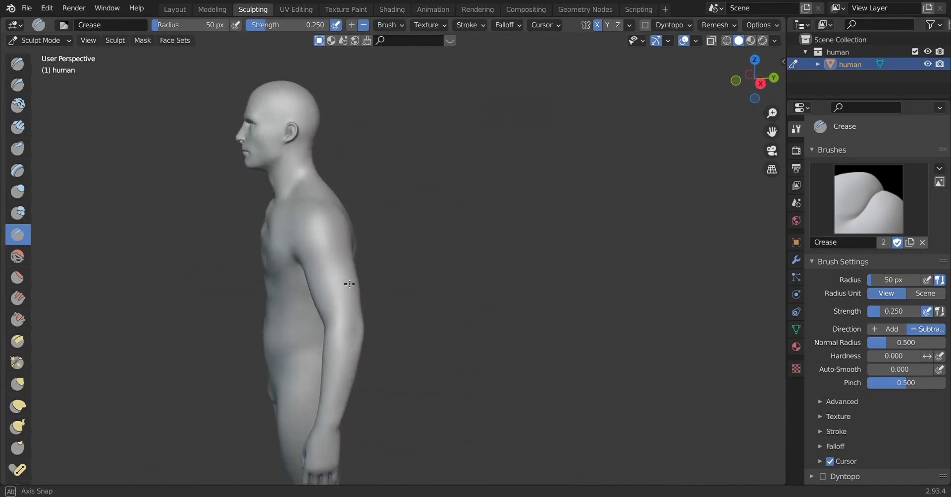
{"action": "key", "text": "ctrl+KP_1"}
{"action": "key", "text": "KP_3"}
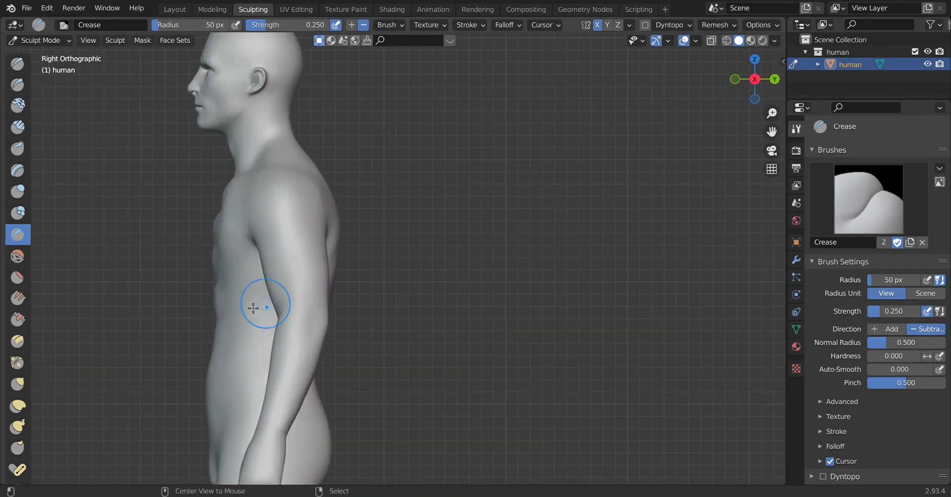
{"action": "key", "text": "KP_1"}
Step: Orbit and zoom around the figure to inspect the chest and shoulder, ending in front view
{"action": "scroll", "coordinate": [352, 316], "scroll_direction": "up", "scroll_amount": 3}
{"action": "middle_click_drag", "start_coordinate": [357, 312], "coordinate": [386, 336]}
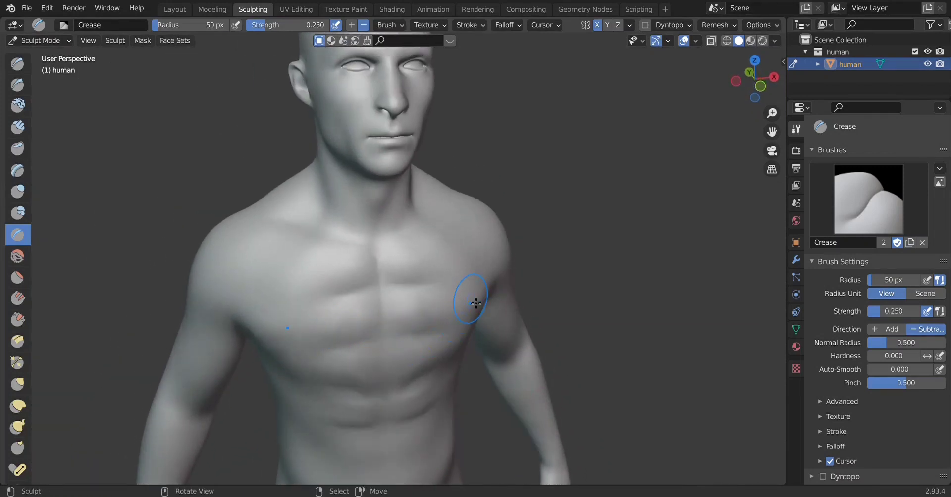
{"action": "middle_click_drag", "start_coordinate": [464, 311], "coordinate": [353, 270]}
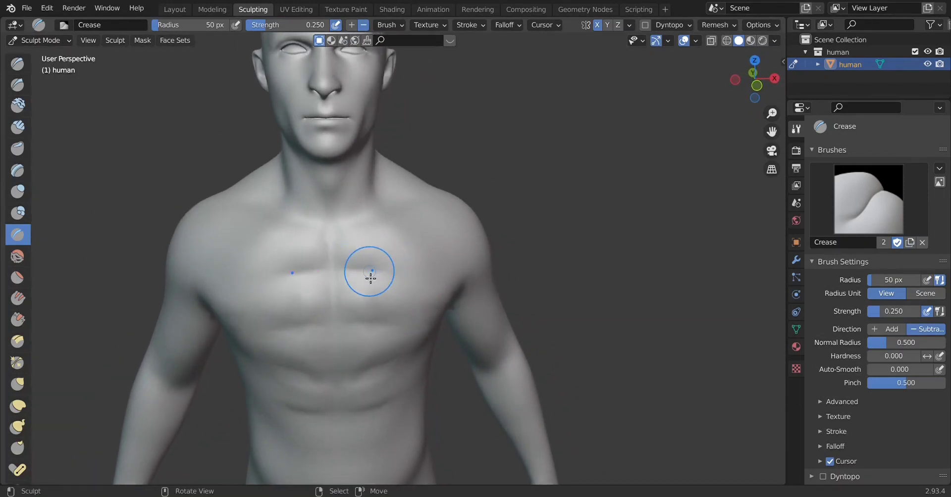
{"action": "scroll", "coordinate": [413, 280], "scroll_direction": "down", "scroll_amount": 3}
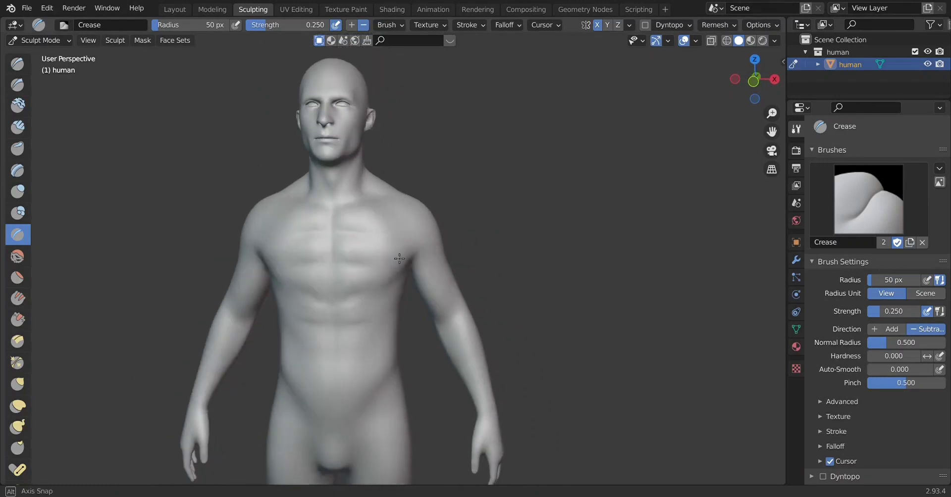
{"action": "mouse_move", "coordinate": [413, 279]}
{"action": "middle_mouse_down"}
{"action": "mouse_move", "coordinate": [378, 263]}
{"action": "mouse_move", "coordinate": [382, 278]}
{"action": "middle_mouse_up"}
{"action": "scroll", "coordinate": [348, 287], "scroll_direction": "up", "scroll_amount": 4}
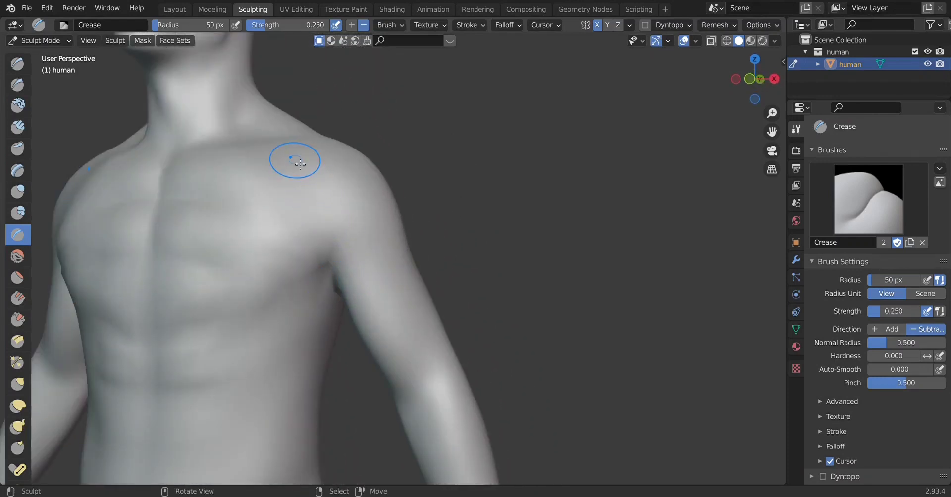
{"action": "scroll", "coordinate": [332, 226], "scroll_direction": "down", "scroll_amount": 3}
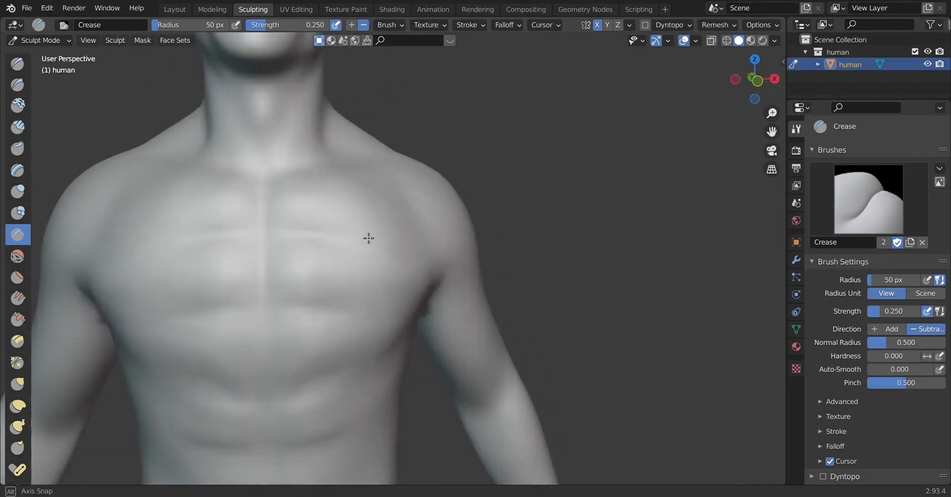
{"action": "scroll", "coordinate": [367, 238], "scroll_direction": "down", "scroll_amount": 2}
{"action": "middle_click_drag", "start_coordinate": [424, 255], "coordinate": [400, 265]}
{"action": "key", "text": "KP_1"}
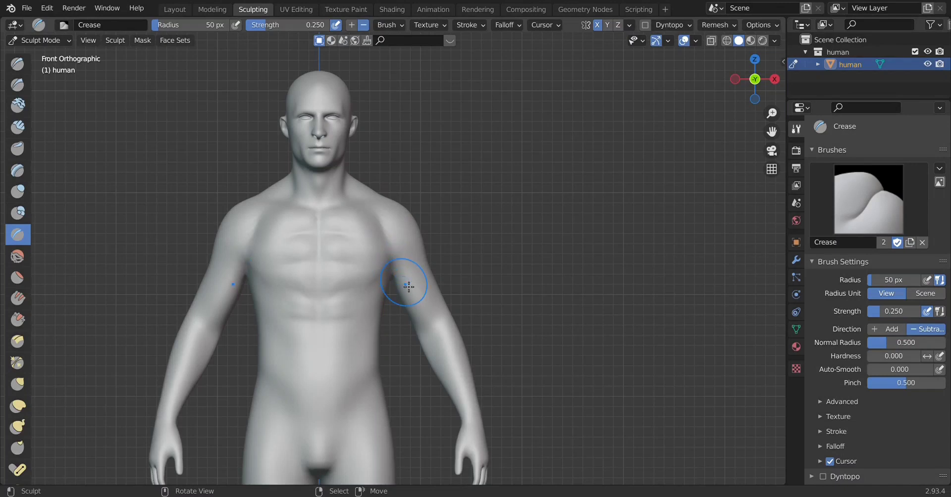
{"action": "scroll", "coordinate": [407, 280], "scroll_direction": "up", "scroll_amount": 3}
{"action": "scroll", "coordinate": [403, 267], "scroll_direction": "up", "scroll_amount": 1, "text": "shift"}
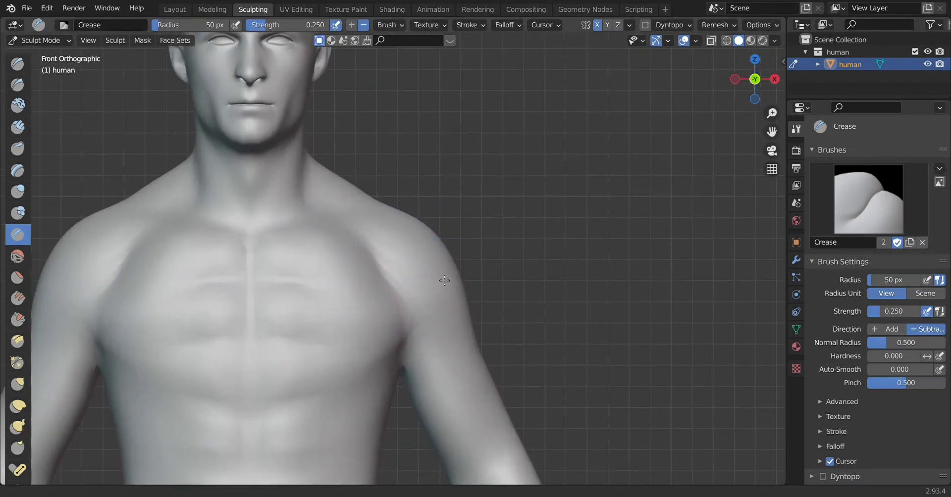
{"action": "scroll", "coordinate": [443, 278], "scroll_direction": "up", "scroll_amount": 1}
{"action": "mouse_move", "coordinate": [32, 138]}
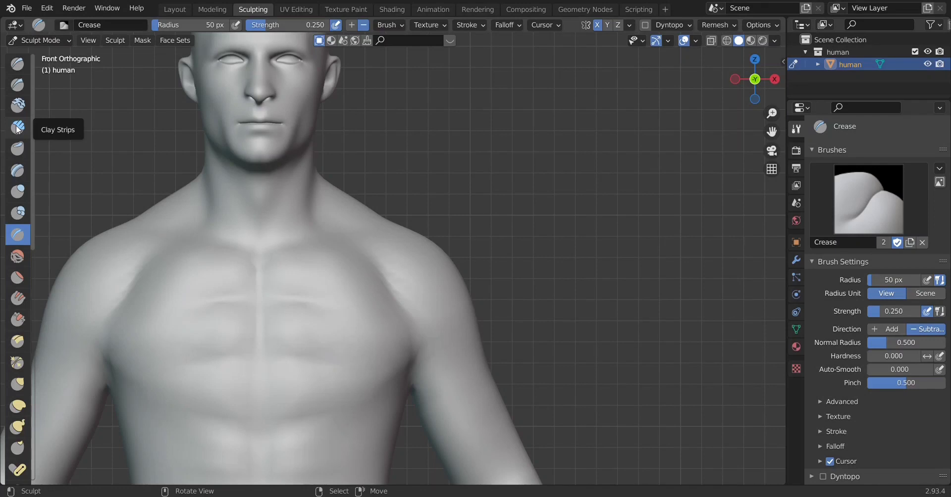
{"action": "mouse_move", "coordinate": [5, 254]}
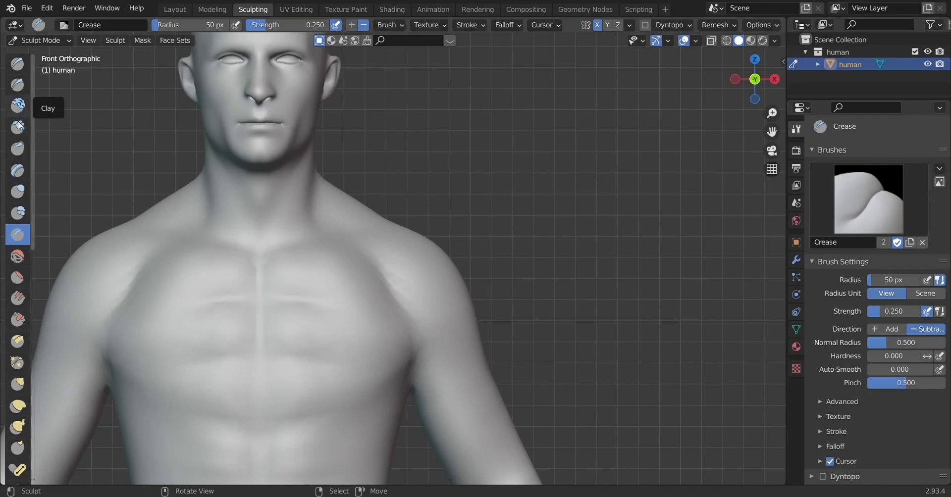
Step: Add mirrored Clay Strips to the upper chest and smooth the new shoulder detail
{"action": "left_click", "coordinate": [18, 129]}
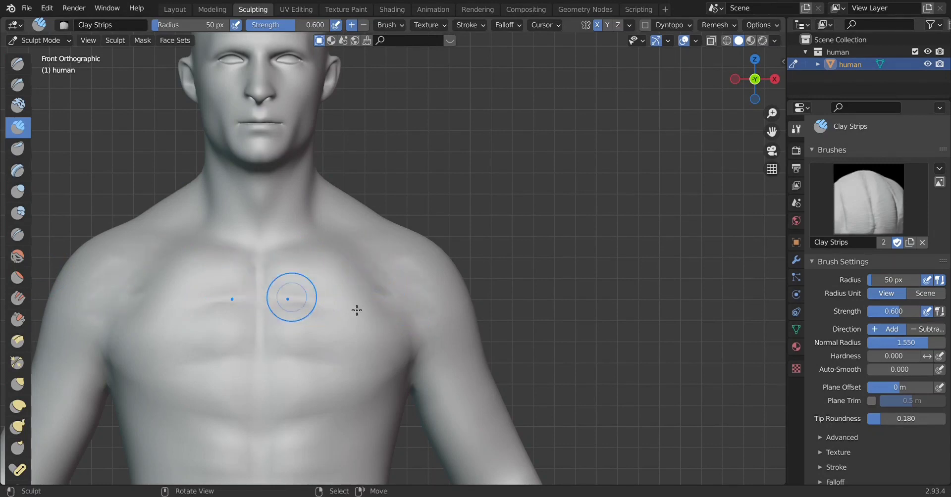
{"action": "left_click_drag", "start_coordinate": [372, 254], "coordinate": [383, 296]}
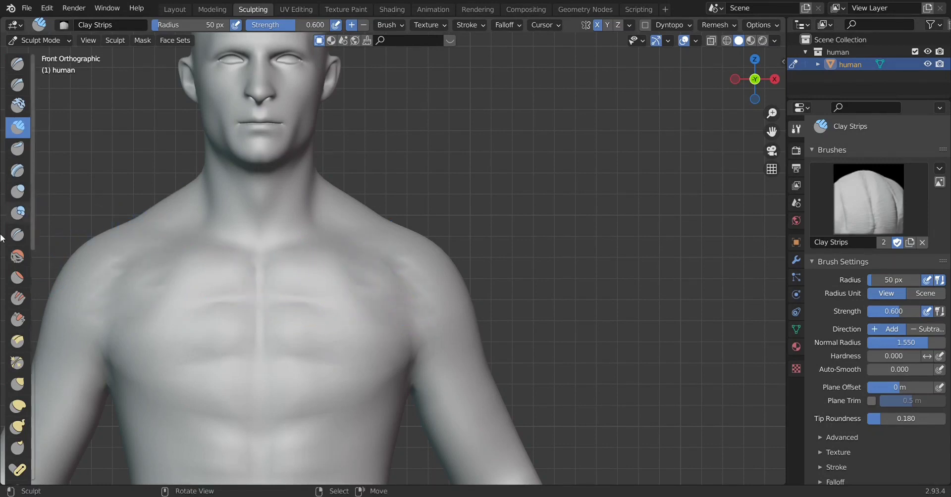
{"action": "left_click", "coordinate": [18, 256]}
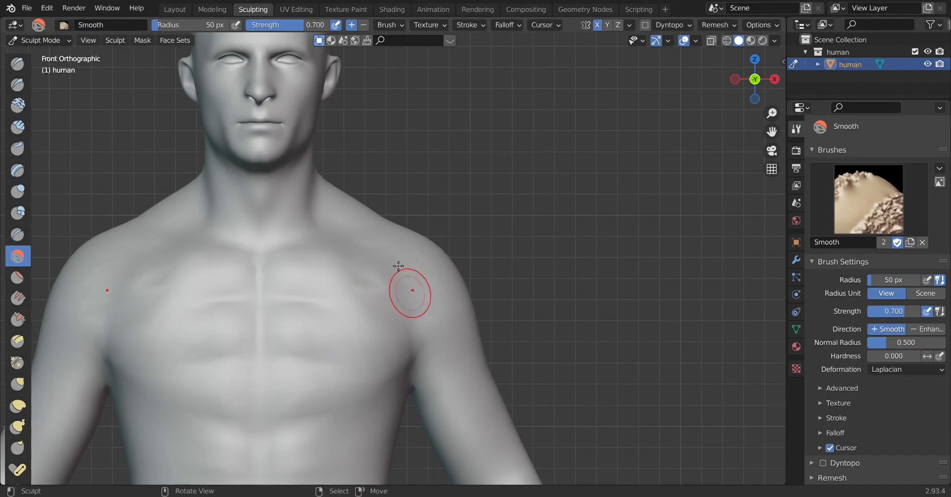
{"action": "mouse_move", "coordinate": [377, 265]}
{"action": "left_mouse_down"}
{"action": "mouse_move", "coordinate": [357, 259]}
{"action": "mouse_move", "coordinate": [435, 321]}
{"action": "left_mouse_up"}
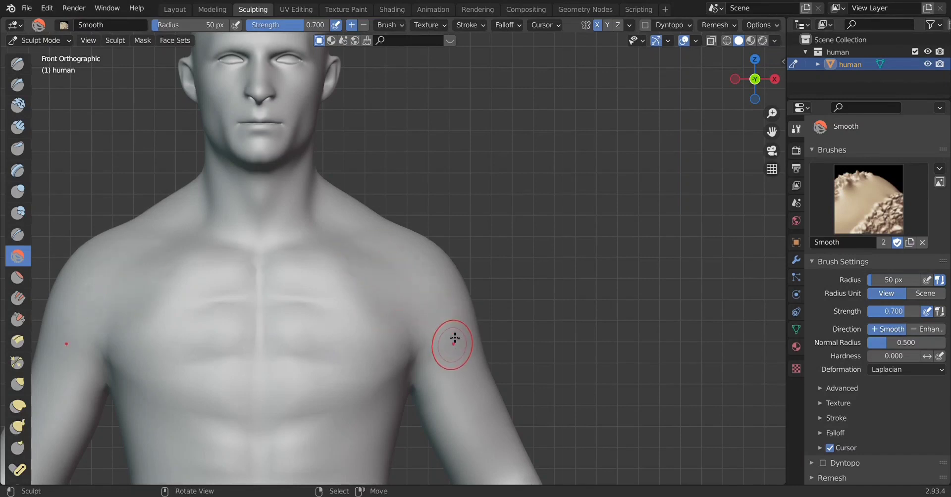
{"action": "scroll", "coordinate": [391, 304], "scroll_direction": "up", "scroll_amount": 1}
{"action": "scroll", "coordinate": [308, 270], "scroll_direction": "up", "scroll_amount": 1}
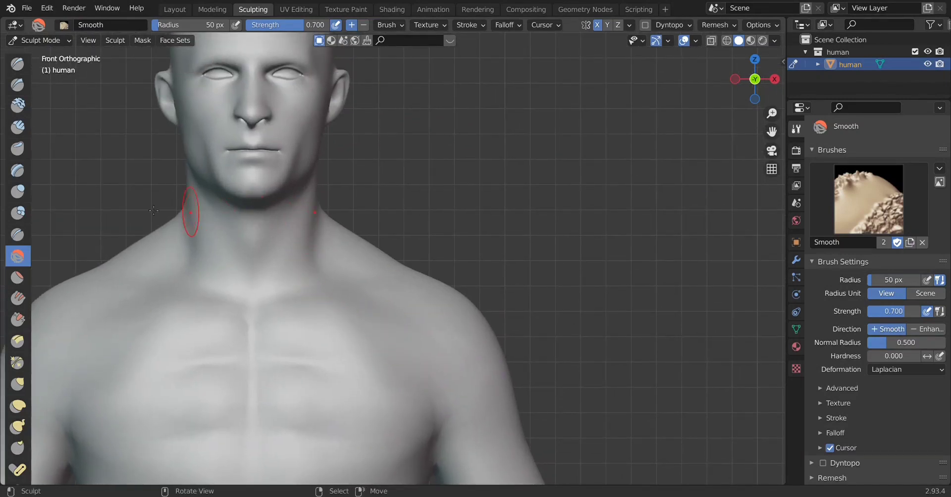
Step: Try the Flatten brush, then smooth the neck side and the neck-to-shoulder contour
{"action": "left_click", "coordinate": [17, 277]}
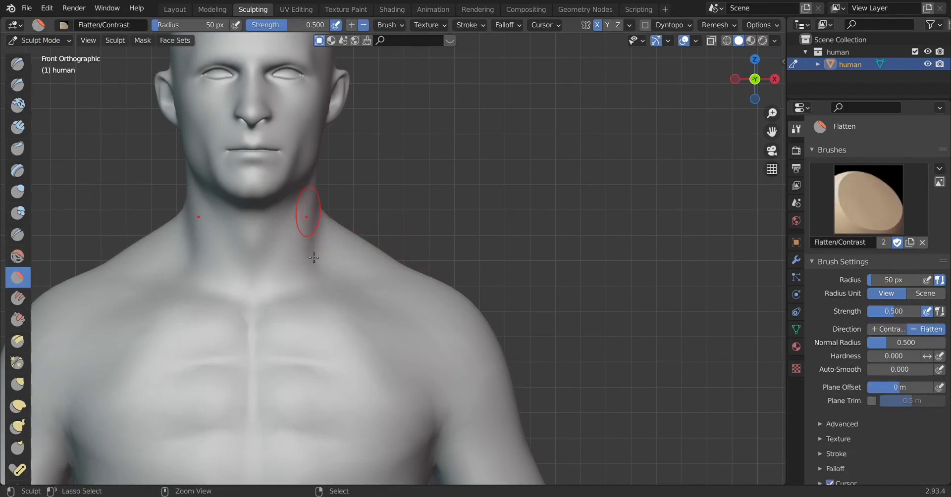
{"action": "left_click", "coordinate": [19, 256]}
{"action": "mouse_move", "coordinate": [325, 241]}
{"action": "left_mouse_down"}
{"action": "mouse_move", "coordinate": [306, 218]}
{"action": "mouse_move", "coordinate": [312, 244]}
{"action": "left_mouse_up"}
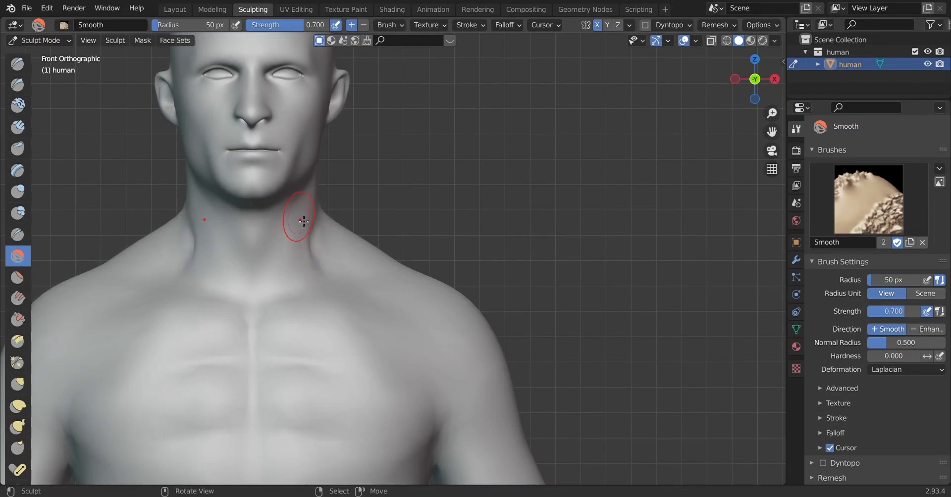
{"action": "left_click_drag", "start_coordinate": [340, 248], "coordinate": [353, 255]}
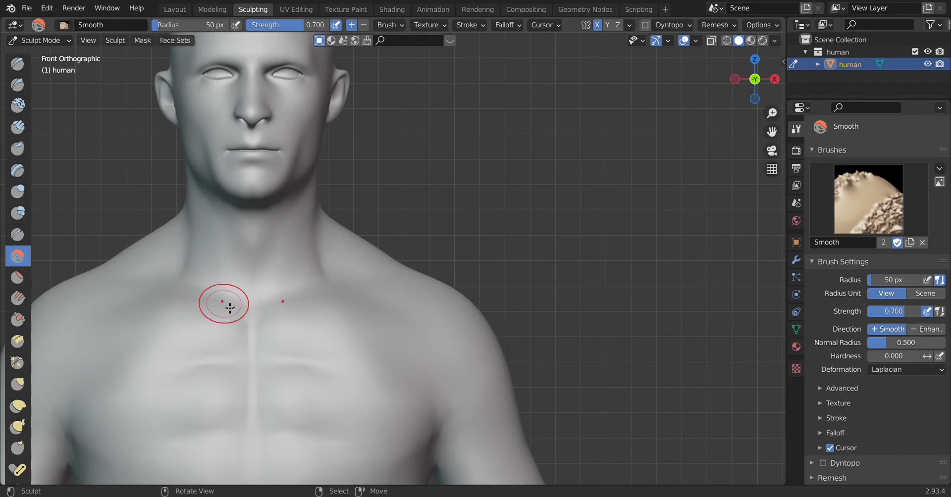
{"action": "mouse_move", "coordinate": [223, 299]}
{"action": "middle_mouse_down"}
{"action": "mouse_move", "coordinate": [259, 319]}
{"action": "mouse_move", "coordinate": [249, 312]}
{"action": "middle_mouse_up"}
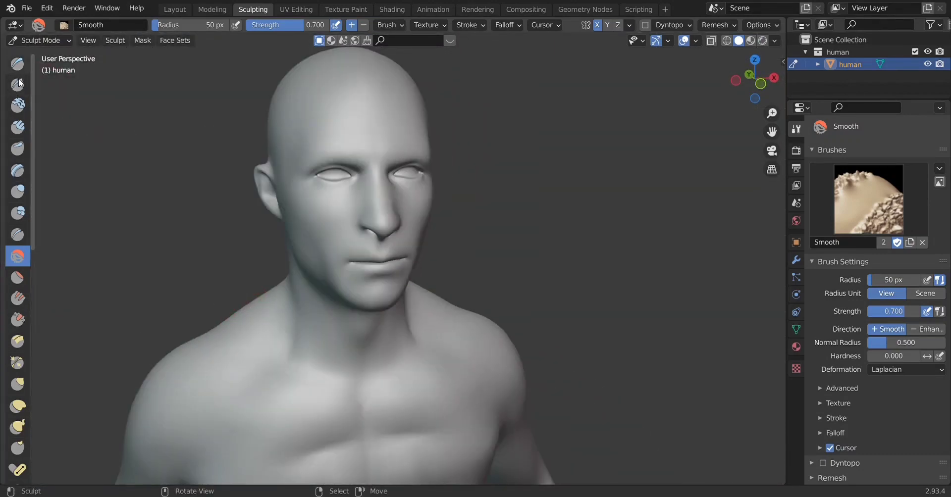
Step: With the Draw brush, shape both sides of the neck and build up the collarbones
{"action": "left_click", "coordinate": [18, 63]}
{"action": "middle_click_drag", "start_coordinate": [342, 272], "coordinate": [329, 262]}
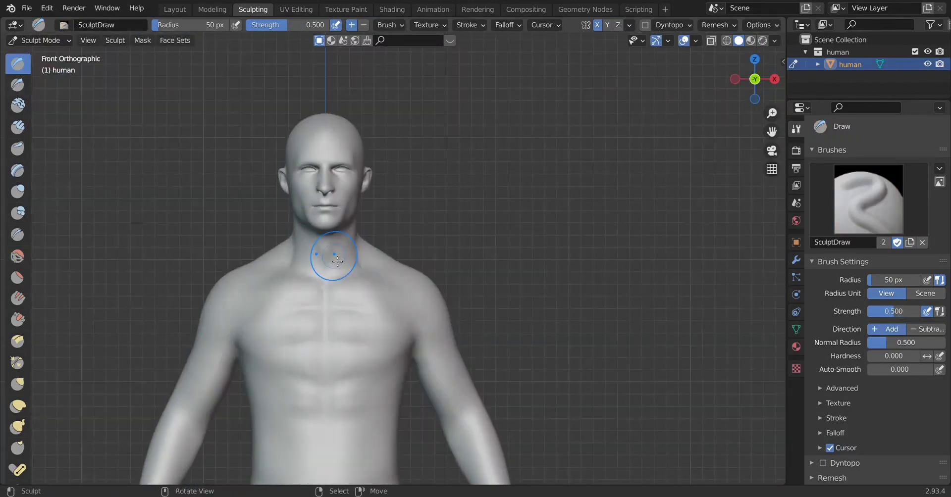
{"action": "scroll", "coordinate": [356, 278], "scroll_direction": "up", "scroll_amount": 2}
{"action": "scroll", "coordinate": [356, 278], "scroll_direction": "up", "scroll_amount": 1}
{"action": "left_click_drag", "start_coordinate": [311, 208], "coordinate": [316, 260], "text": "ctrl"}
{"action": "left_click_drag", "start_coordinate": [308, 224], "coordinate": [311, 229], "text": "ctrl"}
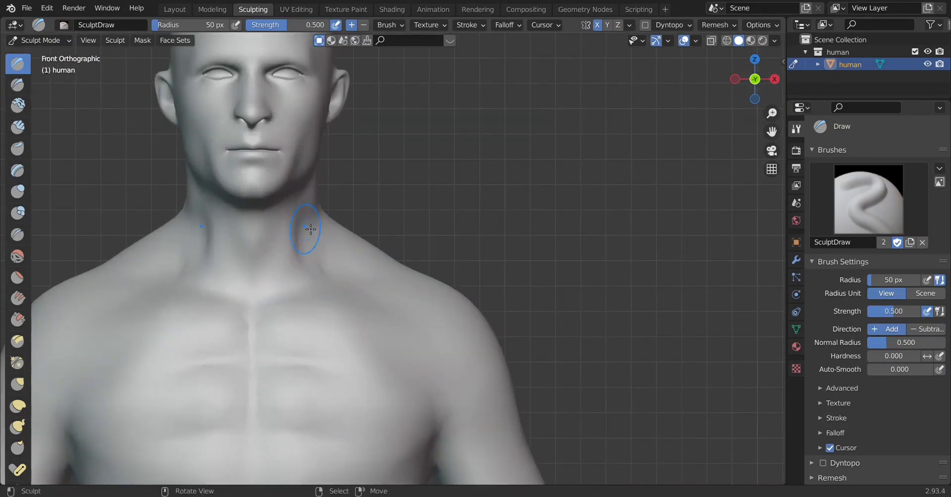
{"action": "mouse_move", "coordinate": [326, 278]}
{"action": "left_mouse_down"}
{"action": "mouse_move", "coordinate": [318, 276]}
{"action": "mouse_move", "coordinate": [334, 287]}
{"action": "mouse_move", "coordinate": [282, 287]}
{"action": "mouse_move", "coordinate": [329, 290]}
{"action": "left_mouse_up"}
{"action": "mouse_move", "coordinate": [329, 290]}
{"action": "middle_mouse_down"}
{"action": "mouse_move", "coordinate": [395, 296]}
{"action": "mouse_move", "coordinate": [244, 389]}
{"action": "middle_mouse_up"}
{"action": "mouse_move", "coordinate": [292, 383]}
{"action": "left_mouse_down", "text": "ctrl"}
{"action": "mouse_move", "coordinate": [336, 373]}
{"action": "mouse_move", "coordinate": [314, 355]}
{"action": "mouse_move", "coordinate": [282, 350]}
{"action": "mouse_move", "coordinate": [304, 371]}
{"action": "mouse_move", "coordinate": [265, 396]}
{"action": "mouse_move", "coordinate": [272, 369]}
{"action": "left_mouse_up", "text": "ctrl"}
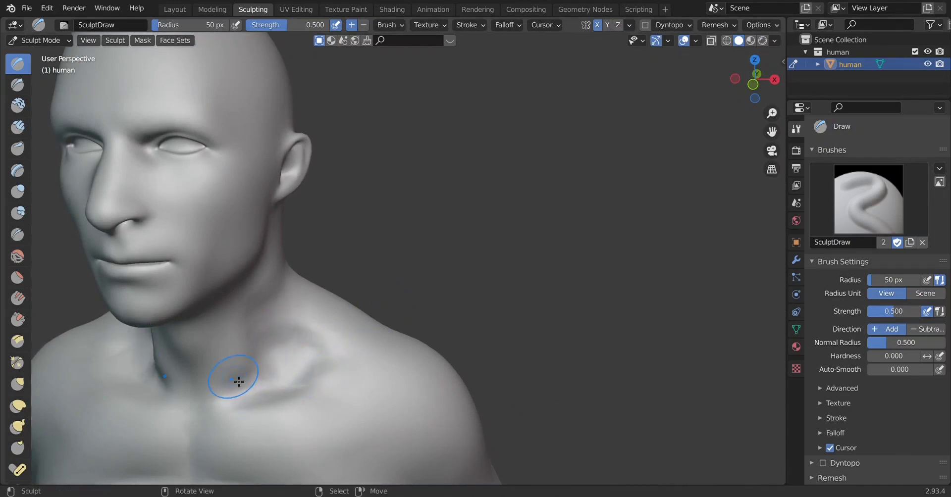
Step: Sculpt the collarbone area and reshape the neck surface, checking from side, back and front
{"action": "scroll", "coordinate": [238, 381], "scroll_direction": "down", "scroll_amount": 2}
{"action": "mouse_move", "coordinate": [239, 382]}
{"action": "middle_mouse_down"}
{"action": "mouse_move", "coordinate": [343, 339]}
{"action": "mouse_move", "coordinate": [231, 372]}
{"action": "mouse_move", "coordinate": [339, 386]}
{"action": "mouse_move", "coordinate": [294, 365]}
{"action": "middle_mouse_up"}
{"action": "key", "text": "KP_3"}
{"action": "scroll", "coordinate": [231, 371], "scroll_direction": "up", "scroll_amount": 3}
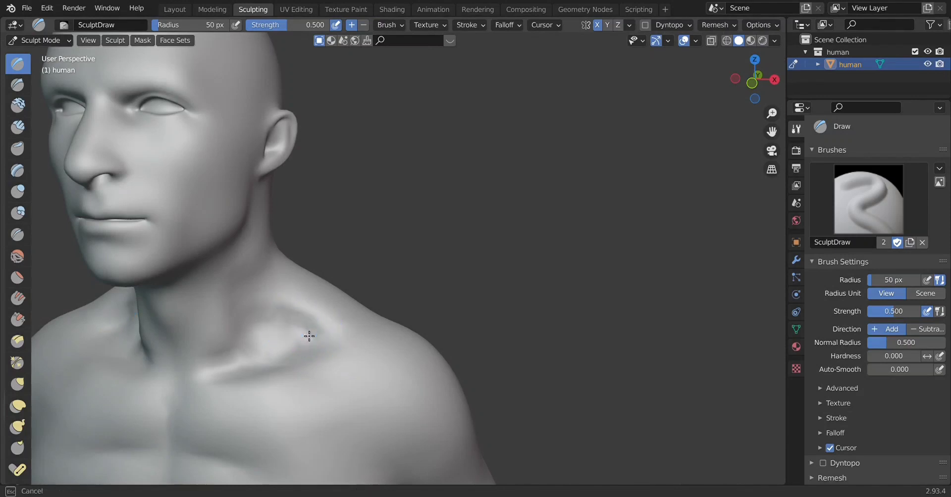
{"action": "mouse_move", "coordinate": [296, 321]}
{"action": "left_mouse_down"}
{"action": "mouse_move", "coordinate": [258, 310]}
{"action": "mouse_move", "coordinate": [267, 309]}
{"action": "left_mouse_up"}
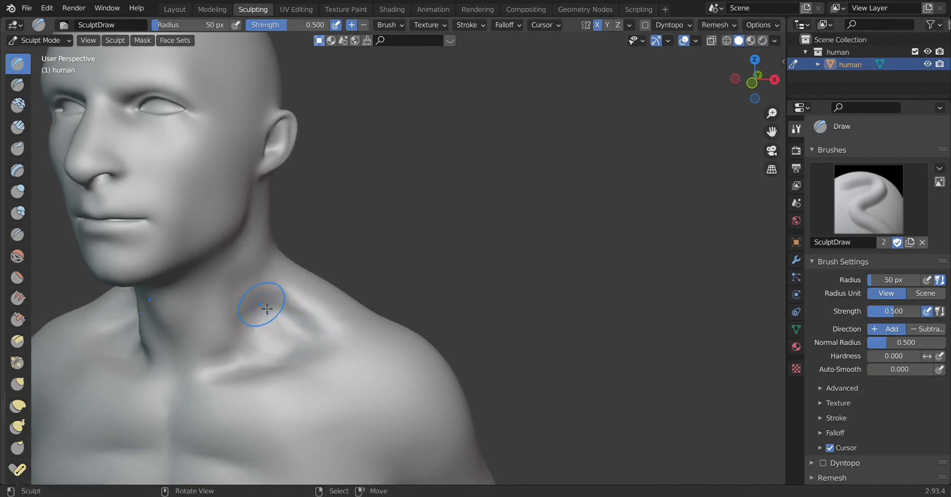
{"action": "scroll", "coordinate": [283, 326], "scroll_direction": "down", "scroll_amount": 4}
{"action": "mouse_move", "coordinate": [283, 326]}
{"action": "middle_mouse_down"}
{"action": "mouse_move", "coordinate": [329, 399]}
{"action": "mouse_move", "coordinate": [429, 333]}
{"action": "mouse_move", "coordinate": [557, 329]}
{"action": "mouse_move", "coordinate": [485, 344]}
{"action": "mouse_move", "coordinate": [445, 388]}
{"action": "middle_mouse_up"}
{"action": "scroll", "coordinate": [500, 357], "scroll_direction": "up", "scroll_amount": 3}
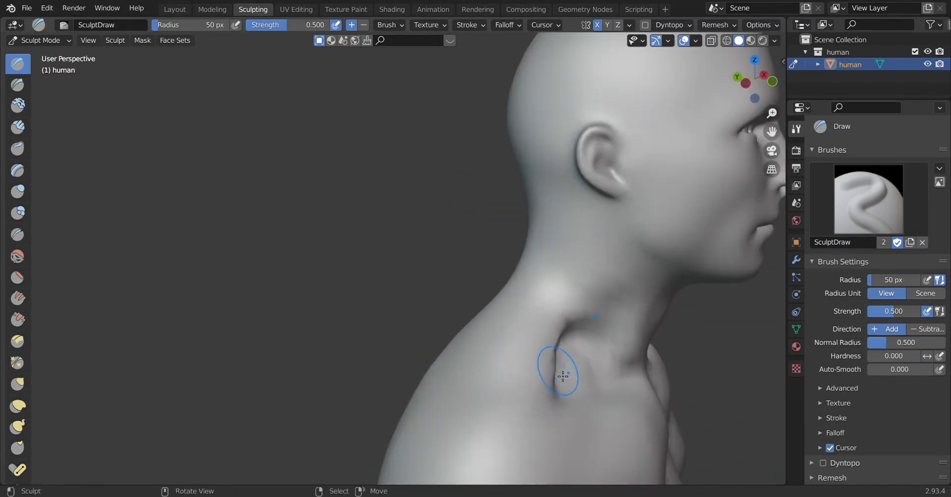
{"action": "mouse_move", "coordinate": [558, 424]}
{"action": "middle_mouse_down"}
{"action": "mouse_move", "coordinate": [519, 432]}
{"action": "mouse_move", "coordinate": [324, 363]}
{"action": "middle_mouse_up"}
{"action": "scroll", "coordinate": [324, 357], "scroll_direction": "down", "scroll_amount": 2}
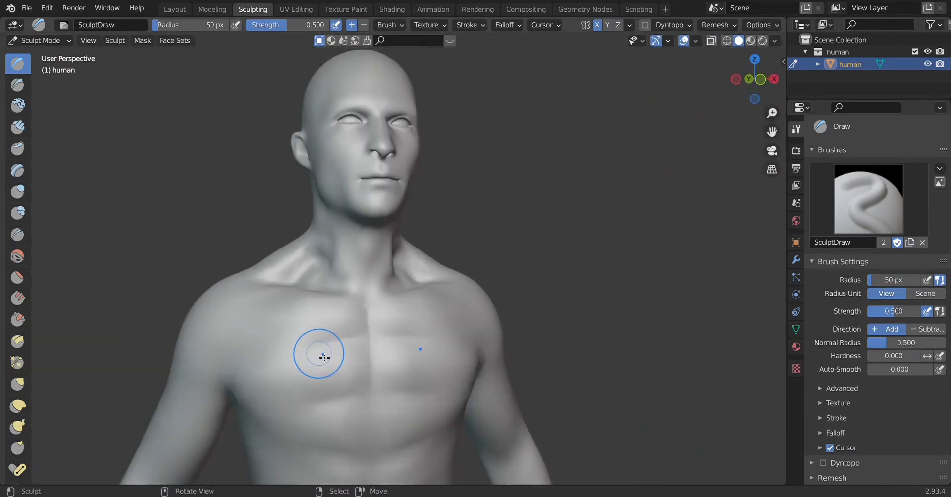
{"action": "mouse_move", "coordinate": [314, 272]}
{"action": "middle_mouse_down"}
{"action": "mouse_move", "coordinate": [363, 312]}
{"action": "mouse_move", "coordinate": [399, 320]}
{"action": "middle_mouse_up"}
{"action": "left_click_drag", "start_coordinate": [409, 321], "coordinate": [404, 310]}
Step: Deepen the groove between neck and collarbone, undoing one stroke, then view the neck profile
{"action": "middle_click_drag", "start_coordinate": [457, 343], "coordinate": [352, 333]}
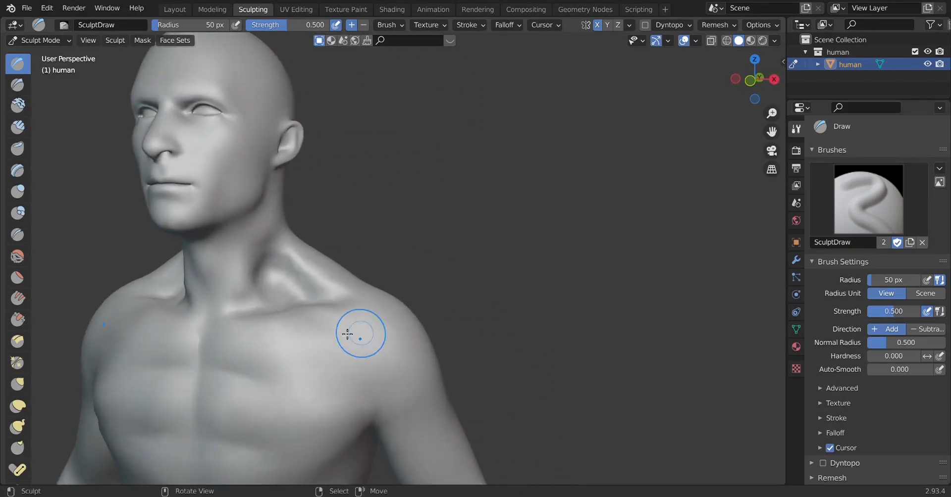
{"action": "scroll", "coordinate": [244, 296], "scroll_direction": "up", "scroll_amount": 3}
{"action": "left_click_drag", "start_coordinate": [200, 297], "coordinate": [213, 313]}
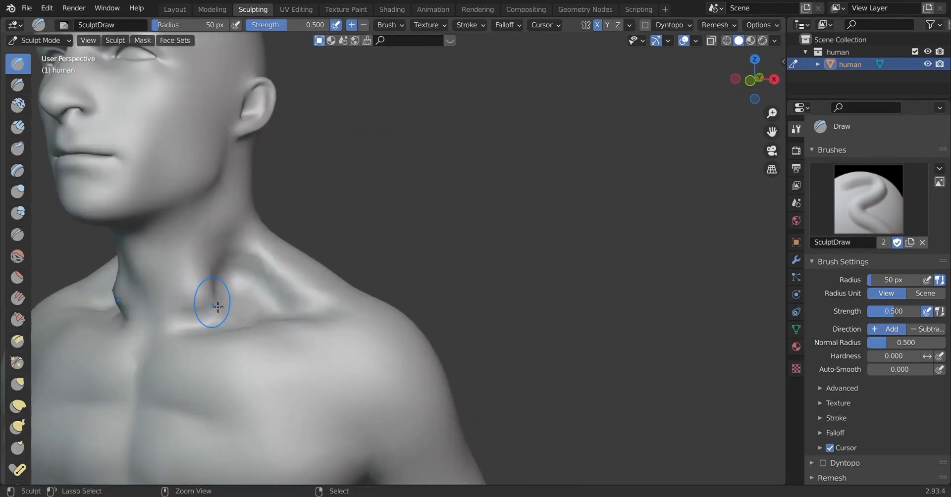
{"action": "key", "text": "ctrl+z"}
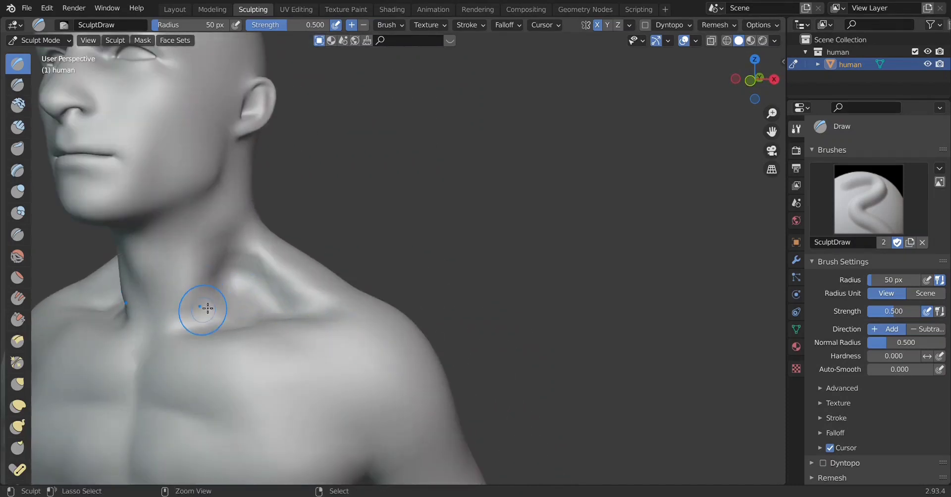
{"action": "left_click_drag", "start_coordinate": [198, 312], "coordinate": [190, 333]}
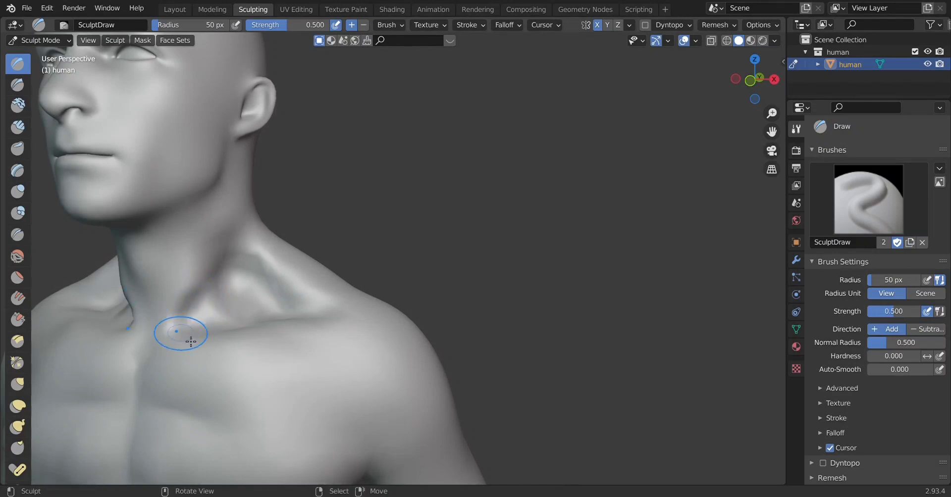
{"action": "mouse_move", "coordinate": [191, 341]}
{"action": "middle_mouse_down"}
{"action": "mouse_move", "coordinate": [374, 353]}
{"action": "mouse_move", "coordinate": [394, 366]}
{"action": "middle_mouse_up"}
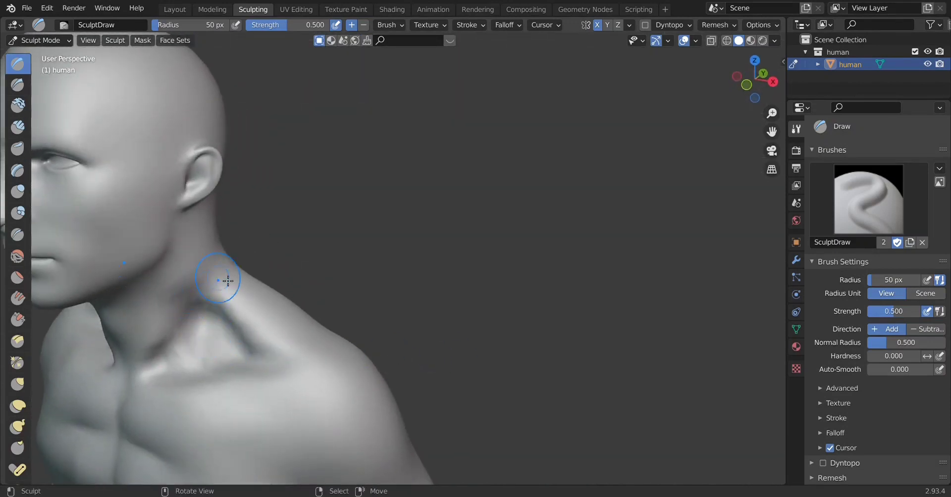
Step: With the Smooth brush, soften the wrinkles along the collarbone and from the neck base down the chest
{"action": "left_click", "coordinate": [18, 257]}
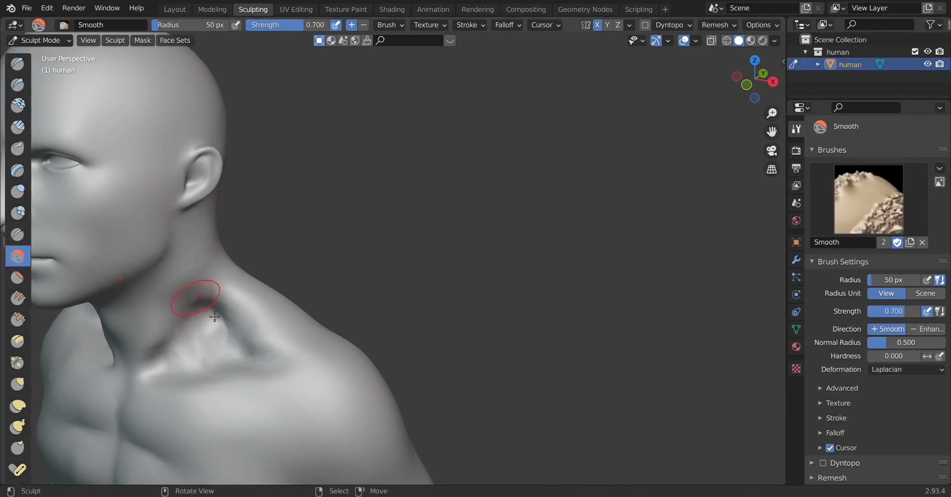
{"action": "mouse_move", "coordinate": [188, 311]}
{"action": "left_mouse_down"}
{"action": "mouse_move", "coordinate": [183, 333]}
{"action": "mouse_move", "coordinate": [164, 340]}
{"action": "mouse_move", "coordinate": [217, 336]}
{"action": "left_mouse_up"}
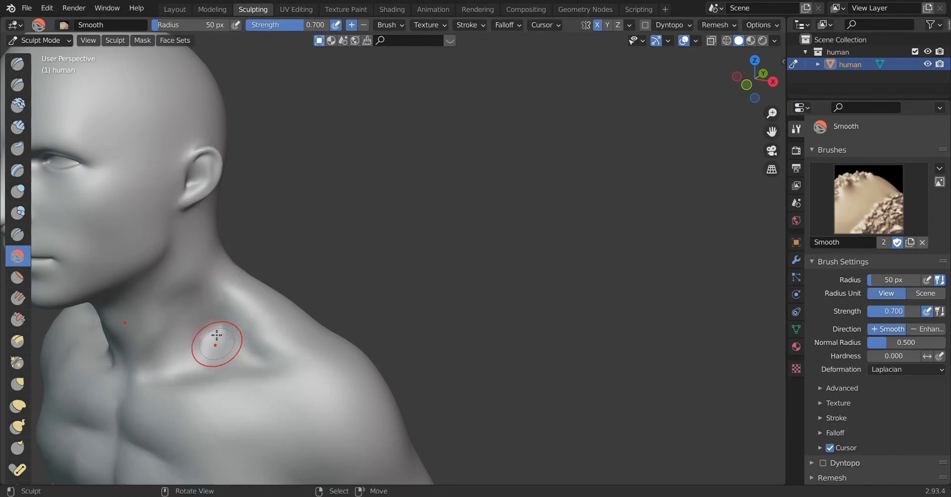
{"action": "mouse_move", "coordinate": [233, 339]}
{"action": "middle_mouse_down"}
{"action": "mouse_move", "coordinate": [401, 308]}
{"action": "mouse_move", "coordinate": [280, 328]}
{"action": "middle_mouse_up"}
{"action": "mouse_move", "coordinate": [280, 328]}
{"action": "left_mouse_down"}
{"action": "mouse_move", "coordinate": [272, 297]}
{"action": "mouse_move", "coordinate": [240, 372]}
{"action": "mouse_move", "coordinate": [213, 382]}
{"action": "mouse_move", "coordinate": [258, 285]}
{"action": "mouse_move", "coordinate": [214, 378]}
{"action": "mouse_move", "coordinate": [267, 329]}
{"action": "mouse_move", "coordinate": [277, 298]}
{"action": "mouse_move", "coordinate": [287, 357]}
{"action": "left_mouse_up"}
{"action": "mouse_move", "coordinate": [286, 357]}
{"action": "middle_mouse_down"}
{"action": "mouse_move", "coordinate": [340, 346]}
{"action": "mouse_move", "coordinate": [421, 350]}
{"action": "mouse_move", "coordinate": [396, 380]}
{"action": "mouse_move", "coordinate": [462, 378]}
{"action": "middle_mouse_up"}
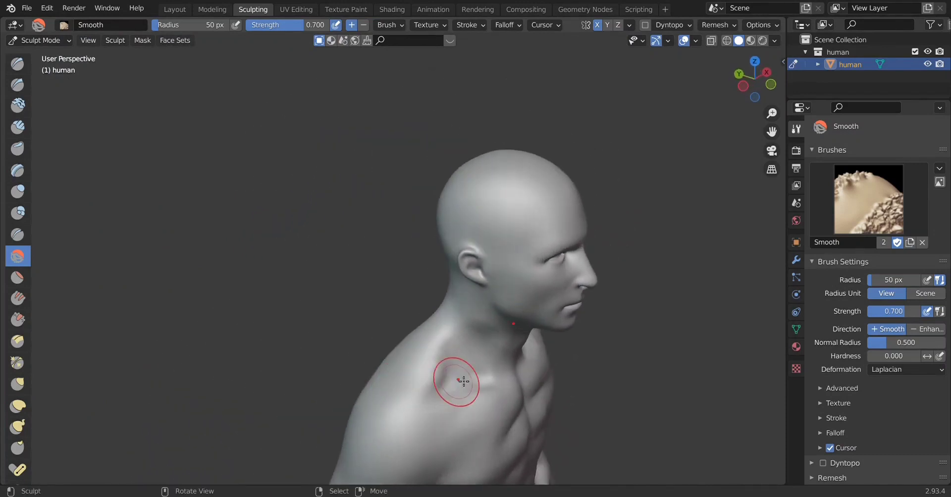
Step: Bring the head and chest back to a straight front view
{"action": "mouse_move", "coordinate": [508, 407]}
{"action": "middle_mouse_down"}
{"action": "mouse_move", "coordinate": [459, 366]}
{"action": "mouse_move", "coordinate": [430, 376]}
{"action": "mouse_move", "coordinate": [539, 388]}
{"action": "middle_mouse_up"}
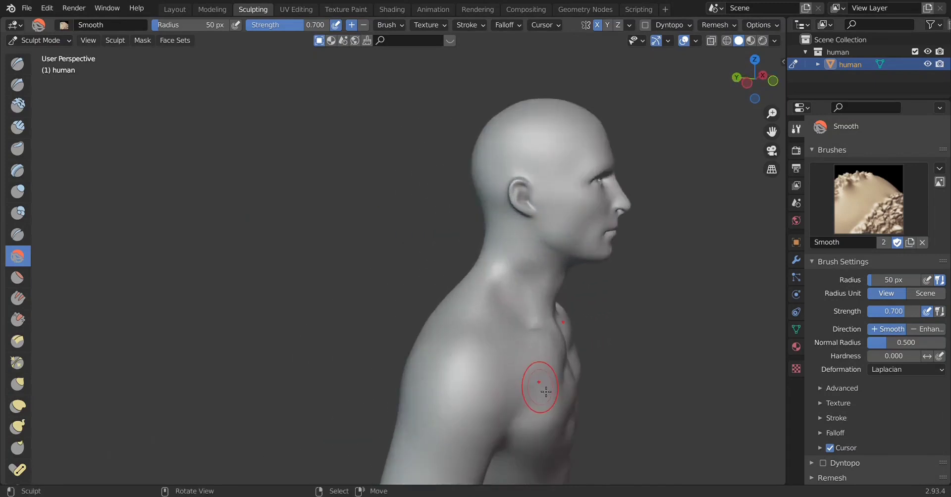
{"action": "scroll", "coordinate": [541, 385], "scroll_direction": "up", "scroll_amount": 3}
{"action": "scroll", "coordinate": [547, 379], "scroll_direction": "down", "scroll_amount": 2}
{"action": "scroll", "coordinate": [546, 379], "scroll_direction": "down", "scroll_amount": 3}
{"action": "key", "text": "KP_1"}
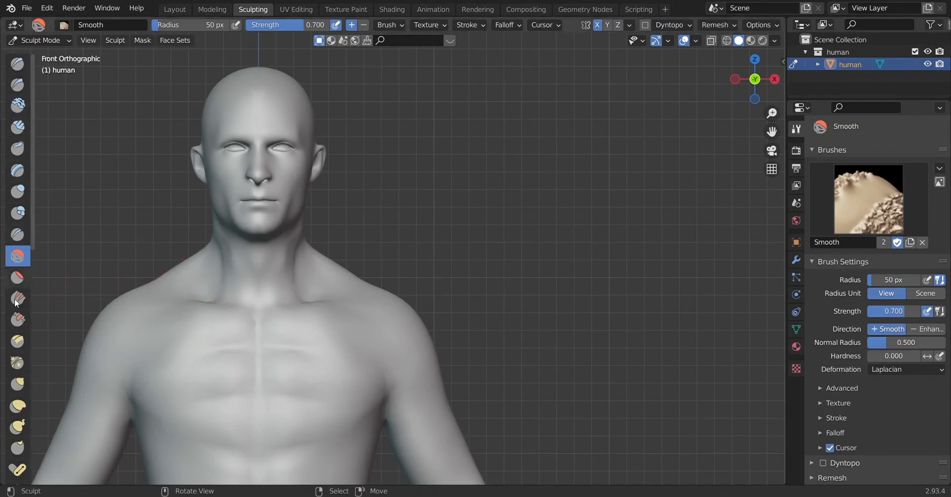
Step: Switch to the Layer brush and raise a ridge along the neck base with two strokes
{"action": "scroll", "coordinate": [18, 307], "scroll_direction": "down", "scroll_amount": 2}
{"action": "scroll", "coordinate": [20, 317], "scroll_direction": "down", "scroll_amount": 3}
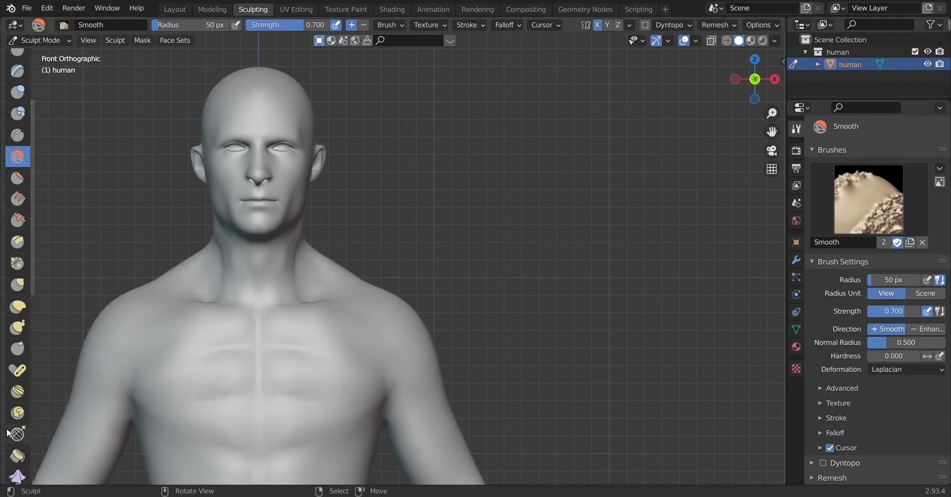
{"action": "scroll", "coordinate": [8, 433], "scroll_direction": "down", "scroll_amount": 2}
{"action": "scroll", "coordinate": [10, 435], "scroll_direction": "down", "scroll_amount": 3}
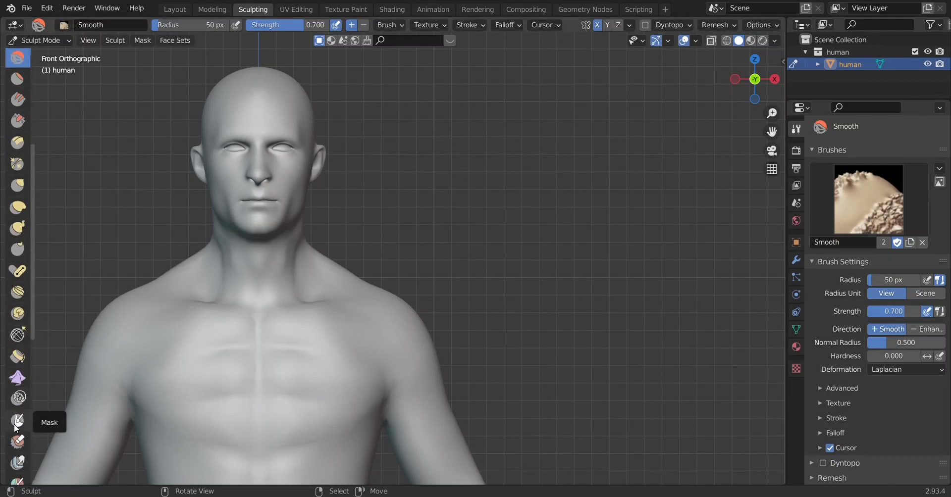
{"action": "scroll", "coordinate": [15, 429], "scroll_direction": "down", "scroll_amount": 3}
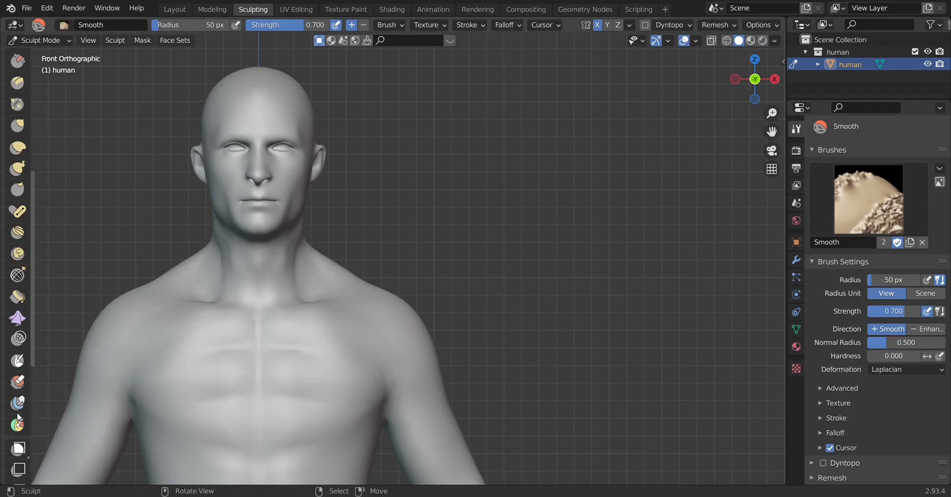
{"action": "scroll", "coordinate": [7, 228], "scroll_direction": "up", "scroll_amount": 1}
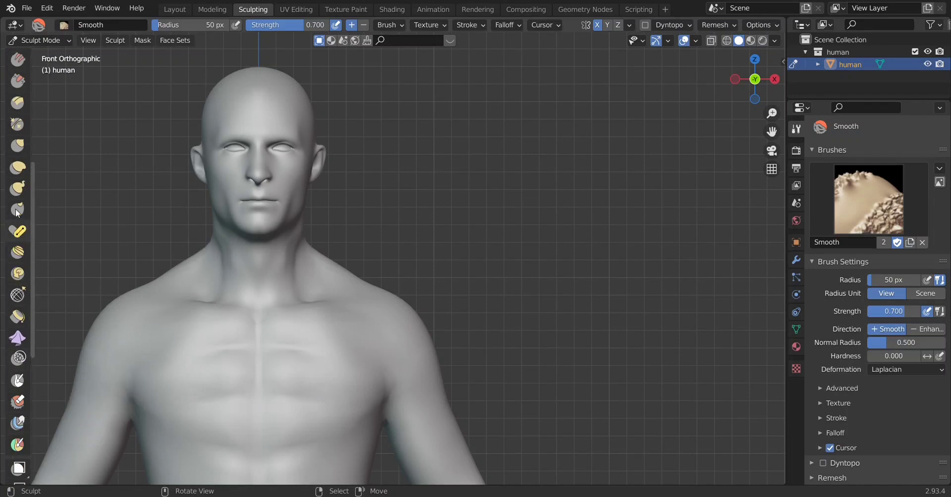
{"action": "scroll", "coordinate": [10, 223], "scroll_direction": "up", "scroll_amount": 5}
{"action": "scroll", "coordinate": [14, 218], "scroll_direction": "up", "scroll_amount": 3}
{"action": "scroll", "coordinate": [16, 214], "scroll_direction": "up", "scroll_amount": 2}
{"action": "scroll", "coordinate": [16, 213], "scroll_direction": "up", "scroll_amount": 2}
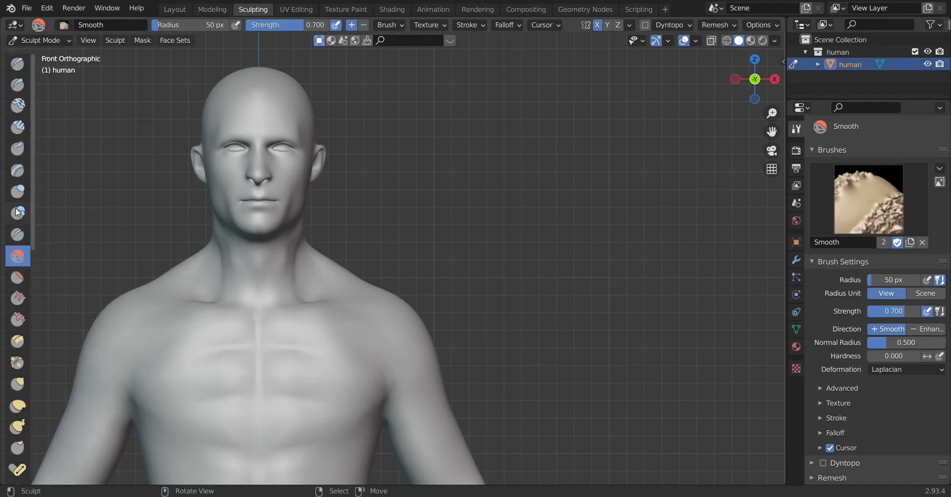
{"action": "left_click", "coordinate": [17, 171]}
{"action": "scroll", "coordinate": [278, 268], "scroll_direction": "up", "scroll_amount": 2}
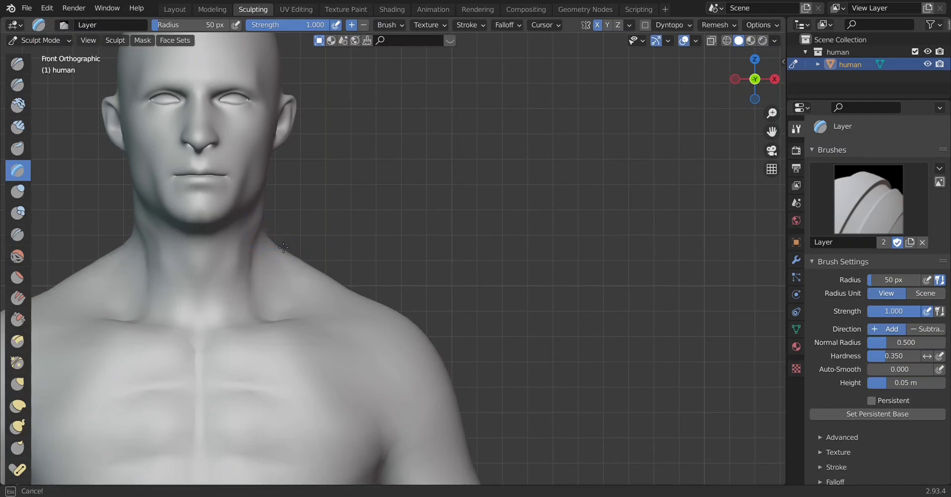
{"action": "middle_click_drag", "start_coordinate": [283, 247], "coordinate": [227, 293]}
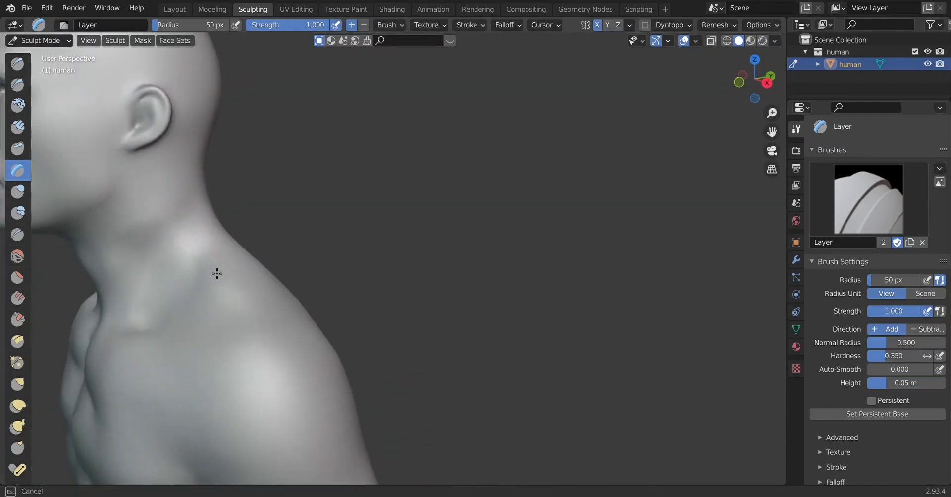
{"action": "middle_click_drag", "start_coordinate": [234, 308], "coordinate": [287, 290]}
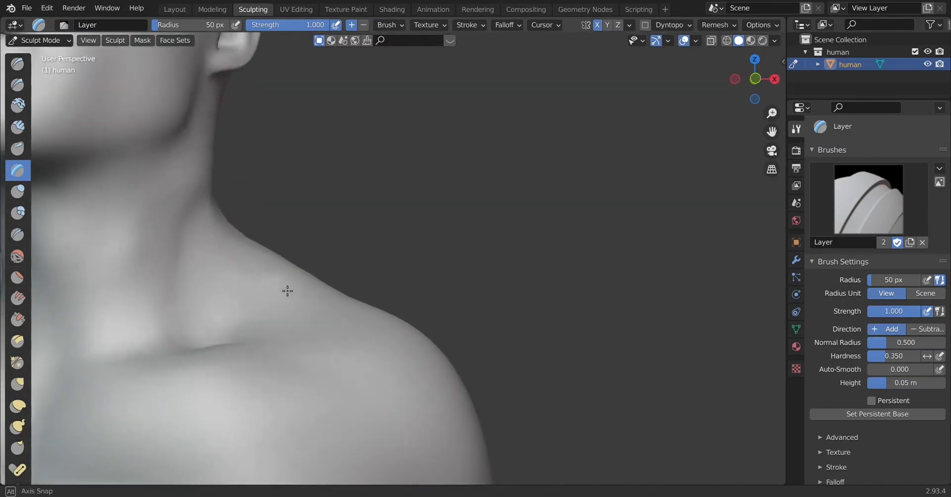
{"action": "left_click_drag", "start_coordinate": [191, 282], "coordinate": [213, 333]}
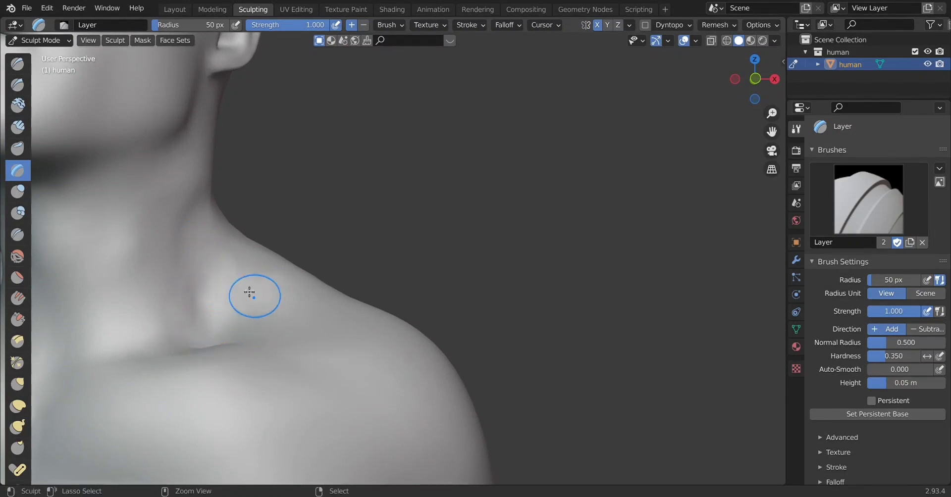
{"action": "left_click_drag", "start_coordinate": [219, 299], "coordinate": [244, 317]}
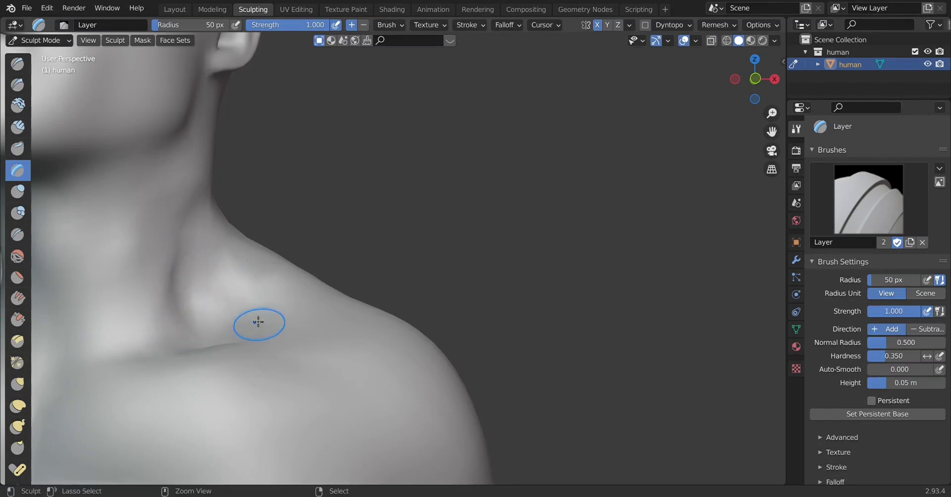
Step: Orbit around the neck and shoulder to inspect them, ending on side then front views
{"action": "scroll", "coordinate": [258, 322], "scroll_direction": "down", "scroll_amount": 5}
{"action": "mouse_move", "coordinate": [251, 330]}
{"action": "middle_mouse_down"}
{"action": "mouse_move", "coordinate": [221, 382]}
{"action": "mouse_move", "coordinate": [239, 370]}
{"action": "mouse_move", "coordinate": [225, 325]}
{"action": "middle_mouse_up"}
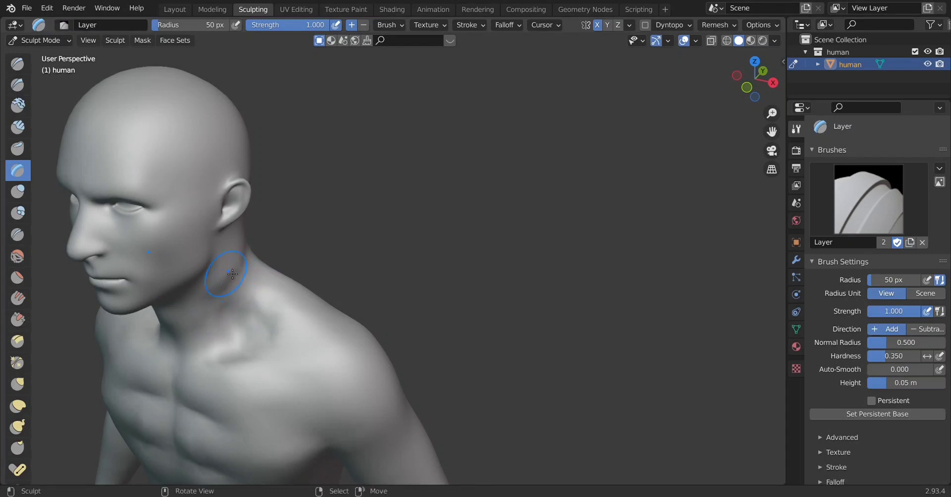
{"action": "mouse_move", "coordinate": [231, 298]}
{"action": "middle_mouse_down"}
{"action": "mouse_move", "coordinate": [269, 340]}
{"action": "mouse_move", "coordinate": [282, 403]}
{"action": "mouse_move", "coordinate": [281, 225]}
{"action": "mouse_move", "coordinate": [223, 303]}
{"action": "mouse_move", "coordinate": [161, 278]}
{"action": "mouse_move", "coordinate": [305, 296]}
{"action": "mouse_move", "coordinate": [251, 312]}
{"action": "mouse_move", "coordinate": [322, 284]}
{"action": "middle_mouse_up"}
{"action": "scroll", "coordinate": [322, 284], "scroll_direction": "down", "scroll_amount": 5}
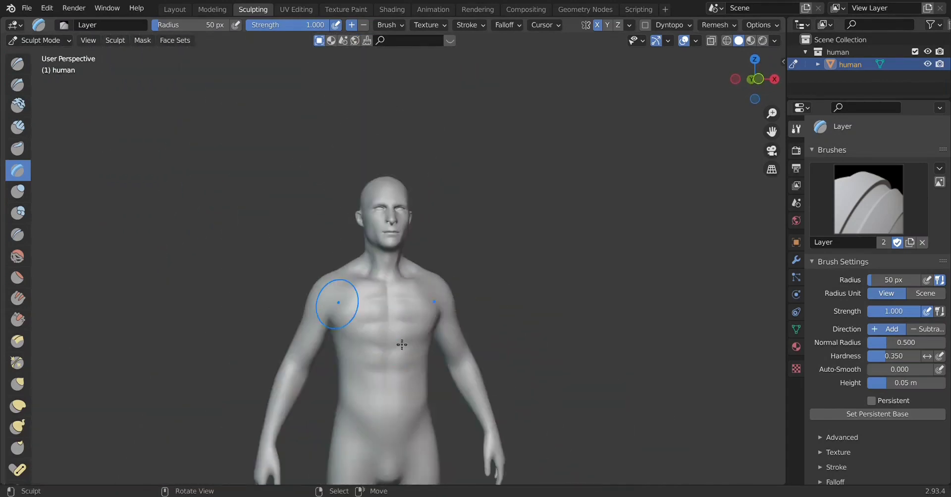
{"action": "mouse_move", "coordinate": [403, 344]}
{"action": "middle_mouse_down"}
{"action": "mouse_move", "coordinate": [342, 371]}
{"action": "mouse_move", "coordinate": [425, 404]}
{"action": "middle_mouse_up"}
{"action": "scroll", "coordinate": [352, 369], "scroll_direction": "up", "scroll_amount": 2}
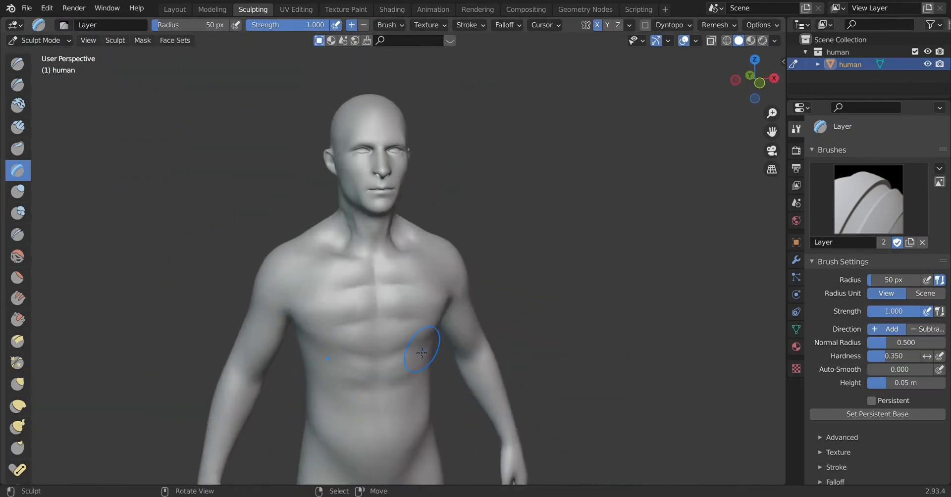
{"action": "scroll", "coordinate": [420, 377], "scroll_direction": "up", "scroll_amount": 3}
{"action": "key", "text": "KP_3"}
{"action": "key", "text": "KP_1"}
{"action": "scroll", "coordinate": [413, 361], "scroll_direction": "up", "scroll_amount": 1}
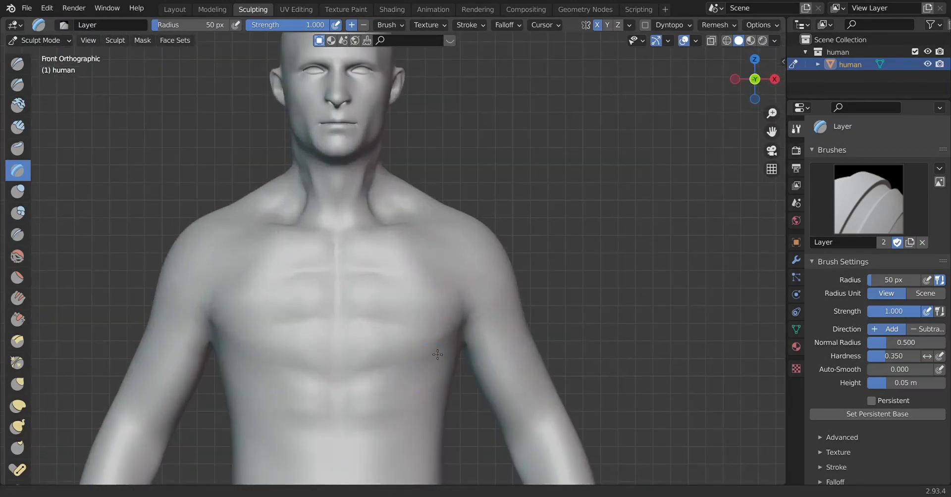
{"action": "scroll", "coordinate": [370, 161], "scroll_direction": "down", "scroll_amount": 1, "text": "ctrl"}
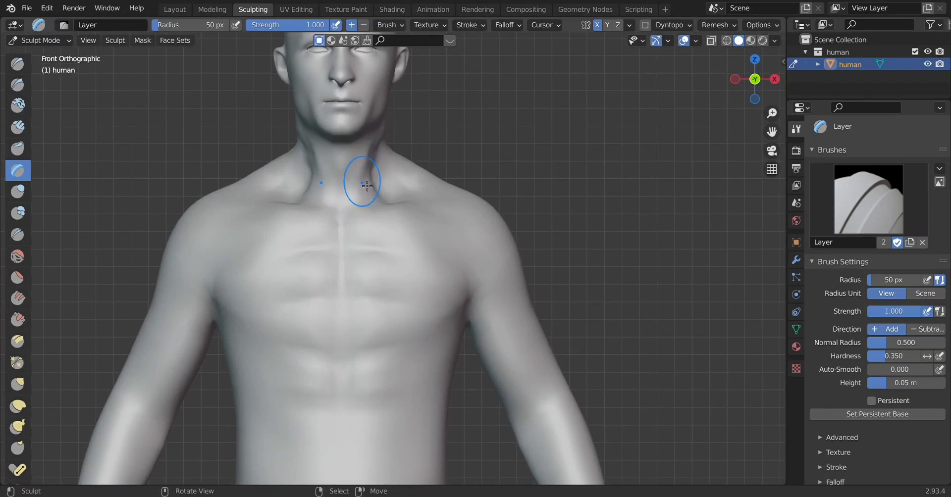
Step: Smooth the groove on the right side of the neck
{"action": "left_click", "coordinate": [14, 255]}
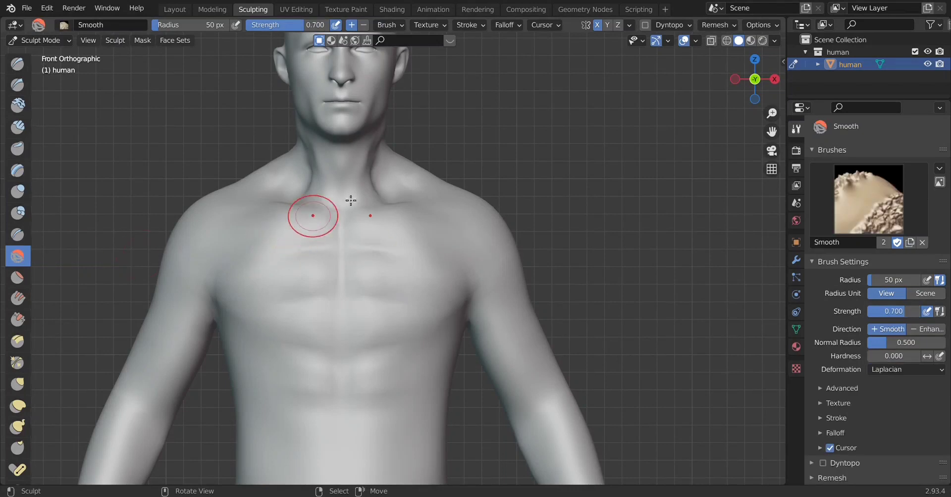
{"action": "left_click_drag", "start_coordinate": [376, 152], "coordinate": [378, 176]}
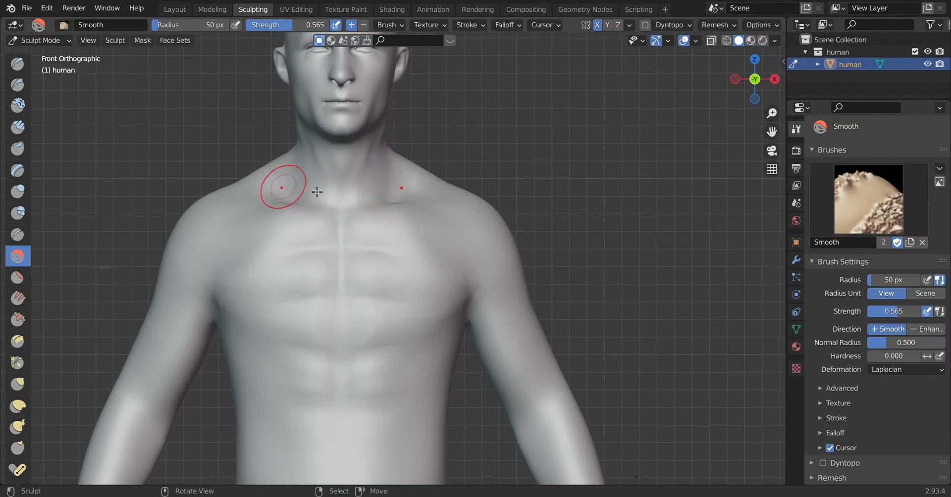
{"action": "scroll", "coordinate": [368, 171], "scroll_direction": "up", "scroll_amount": 2}
{"action": "middle_click_drag", "start_coordinate": [361, 158], "coordinate": [351, 229], "text": "shift"}
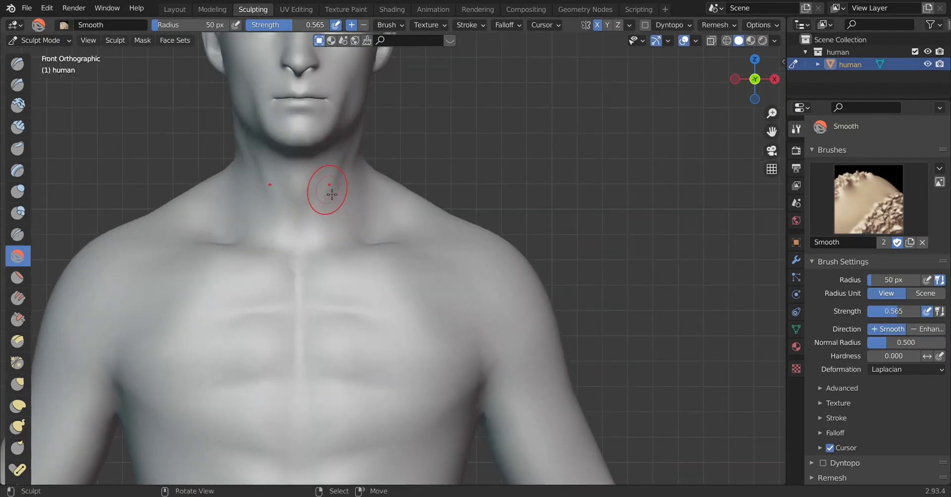
Step: With the Layer brush, raise the right side of the neck down to the sternal notch
{"action": "left_click", "coordinate": [18, 171]}
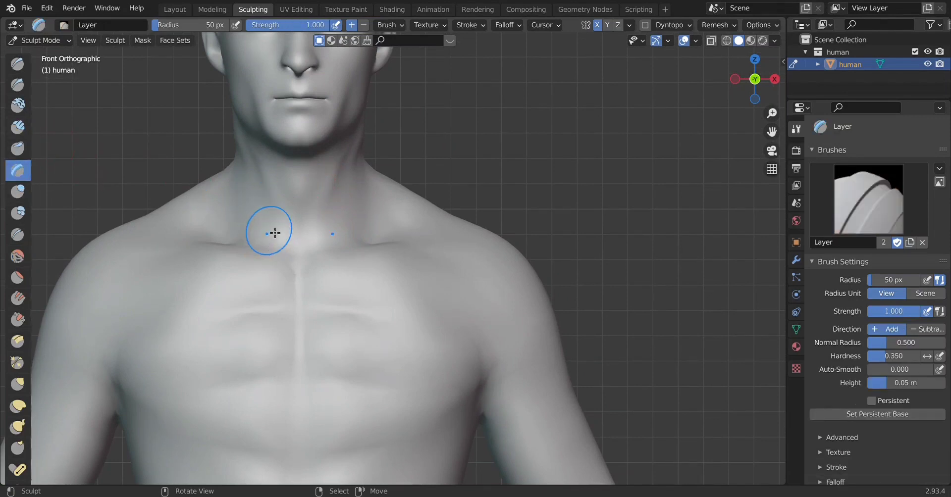
{"action": "mouse_move", "coordinate": [308, 213]}
{"action": "left_mouse_down"}
{"action": "mouse_move", "coordinate": [335, 232]}
{"action": "mouse_move", "coordinate": [319, 254]}
{"action": "left_mouse_up"}
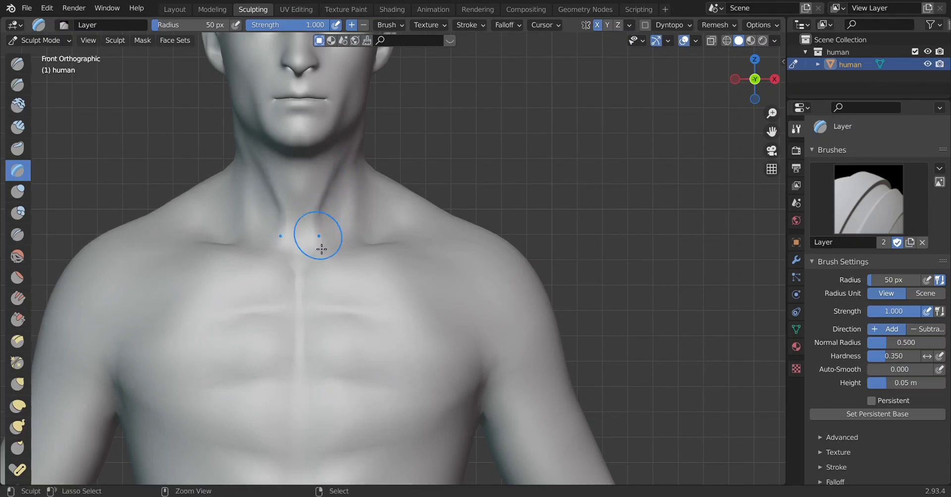
{"action": "left_click_drag", "start_coordinate": [320, 253], "coordinate": [319, 229]}
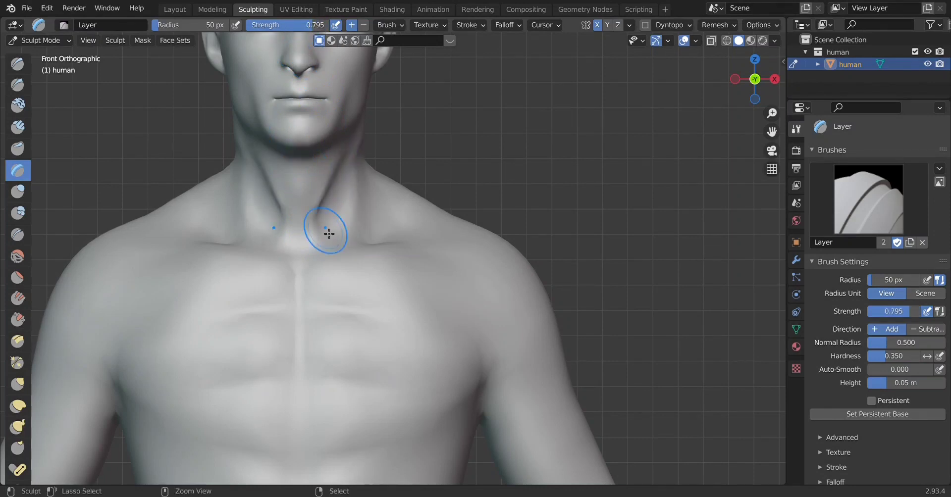
{"action": "left_click_drag", "start_coordinate": [329, 233], "coordinate": [333, 218], "text": "ctrl"}
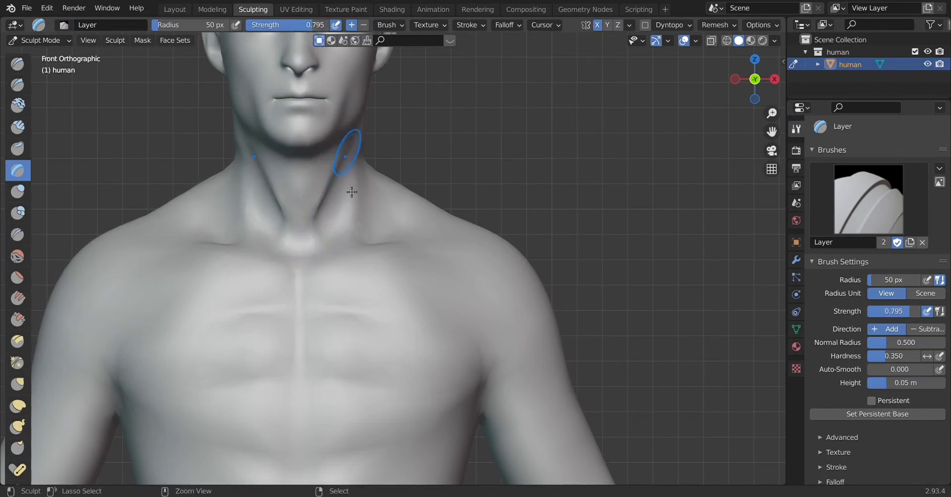
Step: Deepen the crease under both pectorals, then orbit to view the torso from lower front
{"action": "mouse_move", "coordinate": [388, 209]}
{"action": "middle_mouse_down"}
{"action": "mouse_move", "coordinate": [346, 214]}
{"action": "mouse_move", "coordinate": [289, 168]}
{"action": "mouse_move", "coordinate": [333, 238]}
{"action": "mouse_move", "coordinate": [414, 213]}
{"action": "mouse_move", "coordinate": [376, 250]}
{"action": "mouse_move", "coordinate": [403, 258]}
{"action": "middle_mouse_up"}
{"action": "mouse_move", "coordinate": [308, 261]}
{"action": "middle_mouse_down", "text": "shift"}
{"action": "mouse_move", "coordinate": [308, 317]}
{"action": "mouse_move", "coordinate": [318, 265]}
{"action": "mouse_move", "coordinate": [309, 331]}
{"action": "mouse_move", "coordinate": [319, 212]}
{"action": "mouse_move", "coordinate": [301, 275]}
{"action": "mouse_move", "coordinate": [314, 191]}
{"action": "mouse_move", "coordinate": [329, 289]}
{"action": "mouse_move", "coordinate": [394, 261]}
{"action": "middle_mouse_up", "text": "shift"}
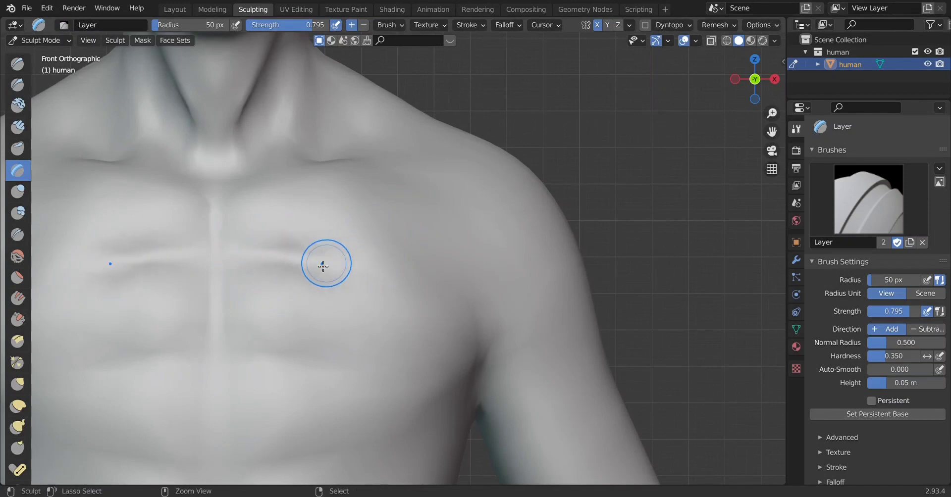
{"action": "left_click_drag", "start_coordinate": [211, 341], "coordinate": [333, 364]}
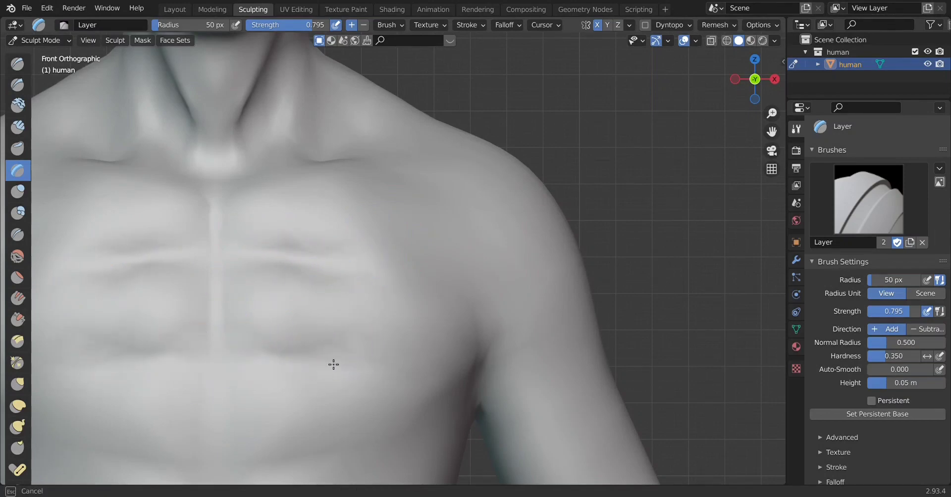
{"action": "scroll", "coordinate": [350, 354], "scroll_direction": "down", "scroll_amount": 3}
{"action": "scroll", "coordinate": [322, 381], "scroll_direction": "down", "scroll_amount": 2}
{"action": "mouse_move", "coordinate": [313, 388]}
{"action": "middle_mouse_down"}
{"action": "mouse_move", "coordinate": [379, 392]}
{"action": "mouse_move", "coordinate": [386, 355]}
{"action": "mouse_move", "coordinate": [292, 355]}
{"action": "mouse_move", "coordinate": [316, 411]}
{"action": "middle_mouse_up"}
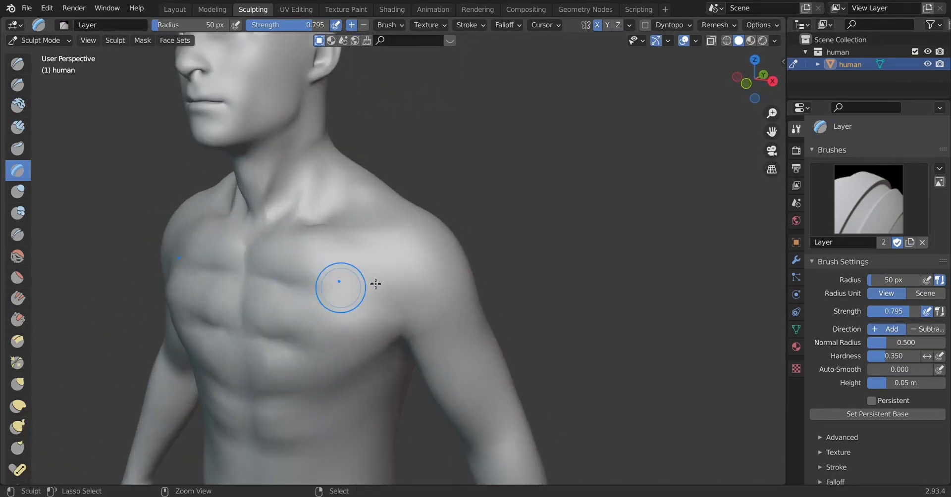
{"action": "mouse_move", "coordinate": [346, 389]}
{"action": "middle_mouse_down"}
{"action": "mouse_move", "coordinate": [391, 270]}
{"action": "mouse_move", "coordinate": [405, 336]}
{"action": "mouse_move", "coordinate": [360, 339]}
{"action": "mouse_move", "coordinate": [388, 396]}
{"action": "middle_mouse_up"}
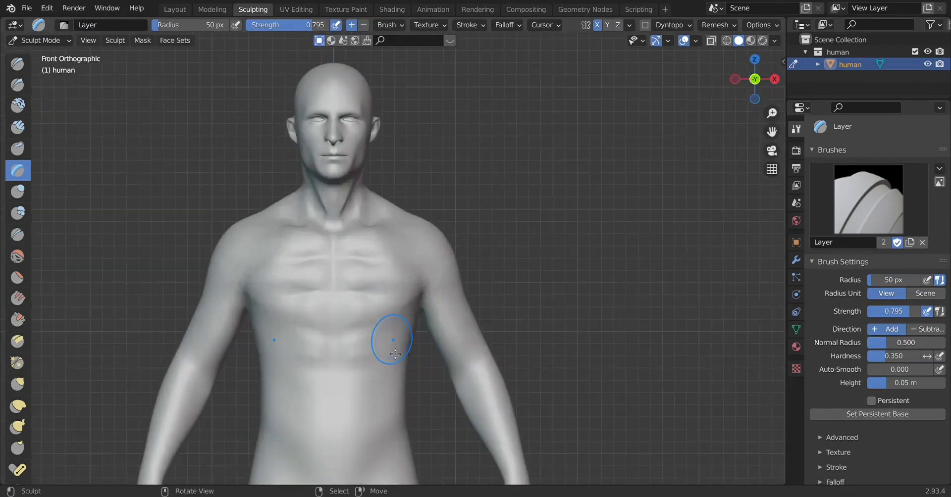
{"action": "scroll", "coordinate": [388, 357], "scroll_direction": "up", "scroll_amount": 2}
{"action": "scroll", "coordinate": [396, 327], "scroll_direction": "up", "scroll_amount": 2}
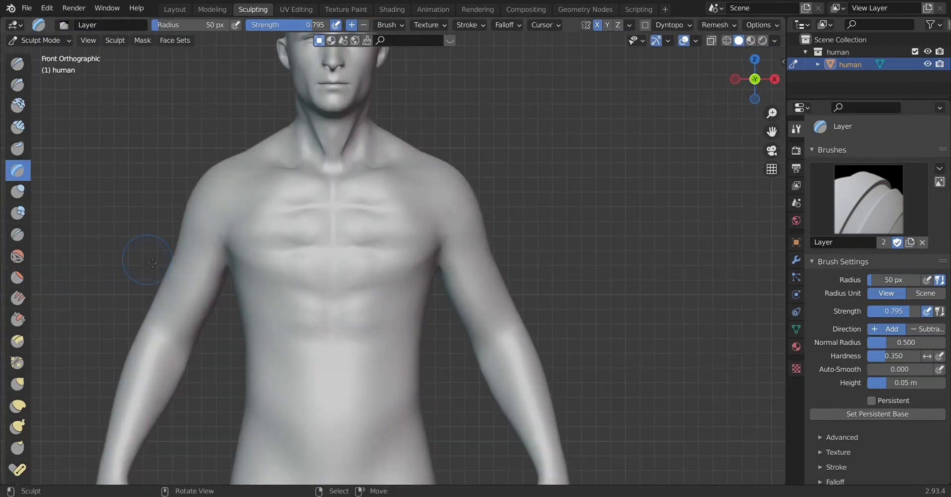
Step: Sharpen the chest creases with Pinch, then build up the right shoulder with the Layer brush
{"action": "left_click", "coordinate": [17, 365]}
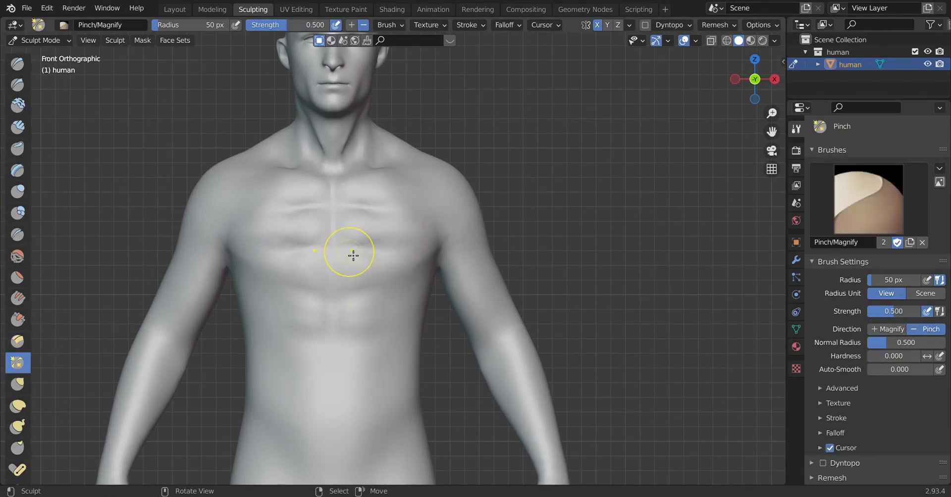
{"action": "mouse_move", "coordinate": [353, 255]}
{"action": "left_mouse_down"}
{"action": "mouse_move", "coordinate": [382, 250]}
{"action": "mouse_move", "coordinate": [365, 212]}
{"action": "left_mouse_up"}
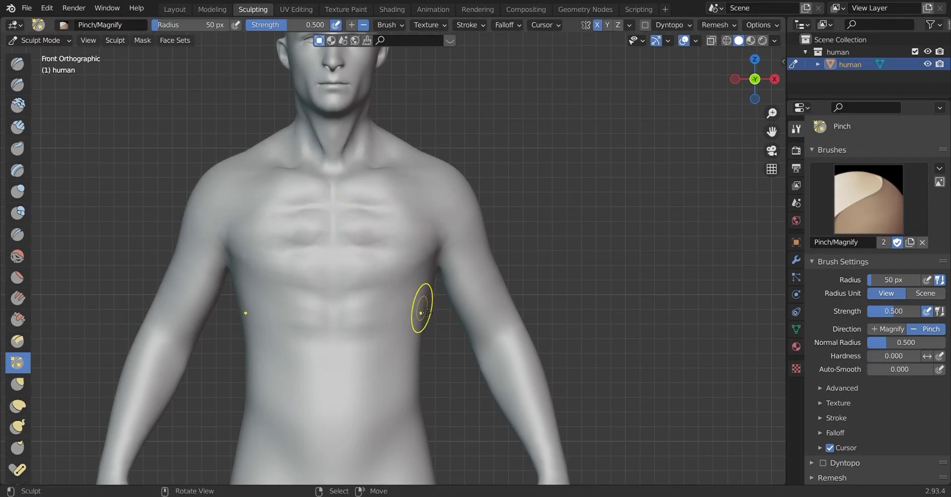
{"action": "scroll", "coordinate": [420, 308], "scroll_direction": "up", "scroll_amount": 3}
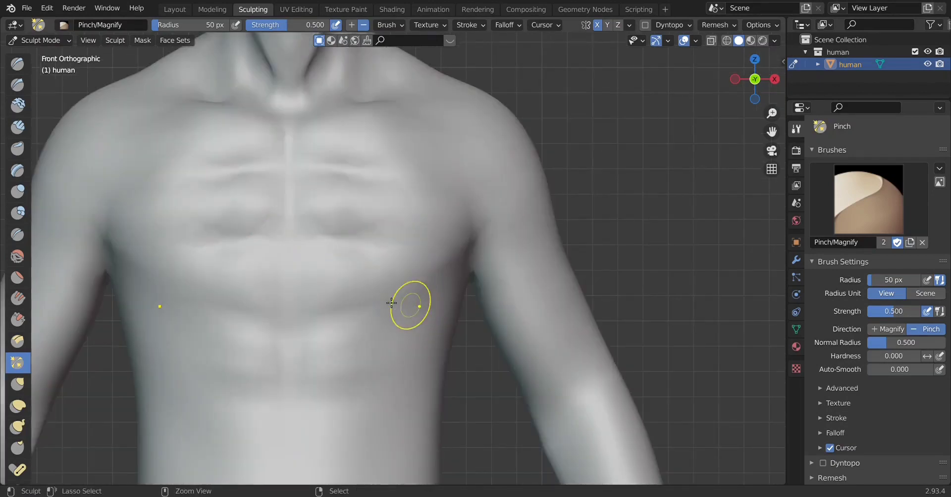
{"action": "left_click", "coordinate": [18, 170]}
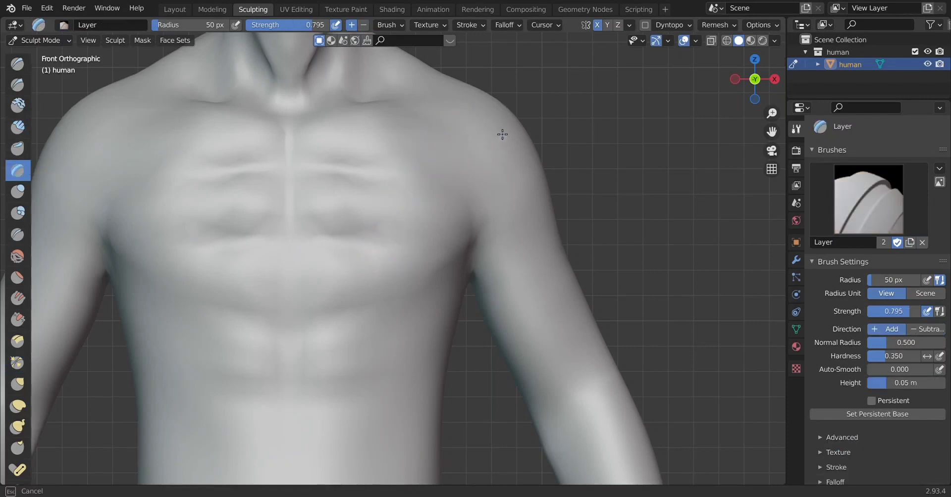
{"action": "left_click_drag", "start_coordinate": [535, 212], "coordinate": [500, 133]}
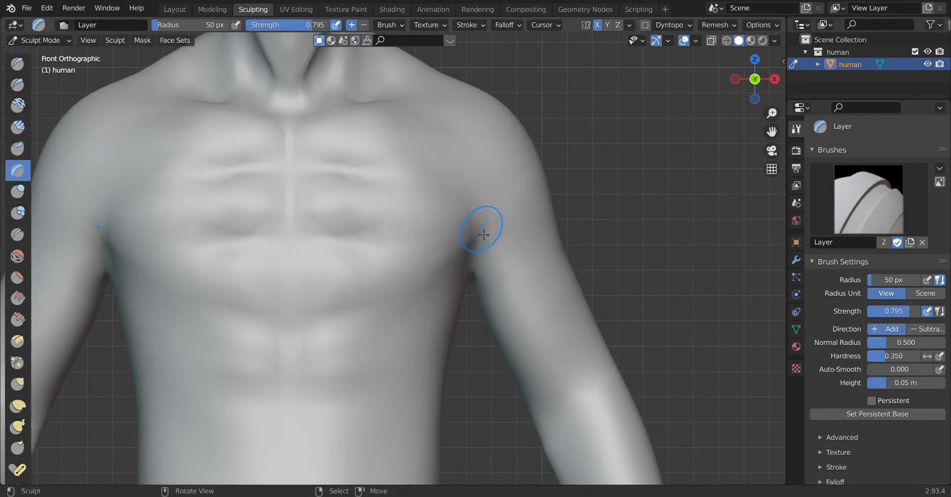
Step: Add a Clay Strips stroke on the upper chest near the shoulder, then undo twice
{"action": "left_click", "coordinate": [18, 128]}
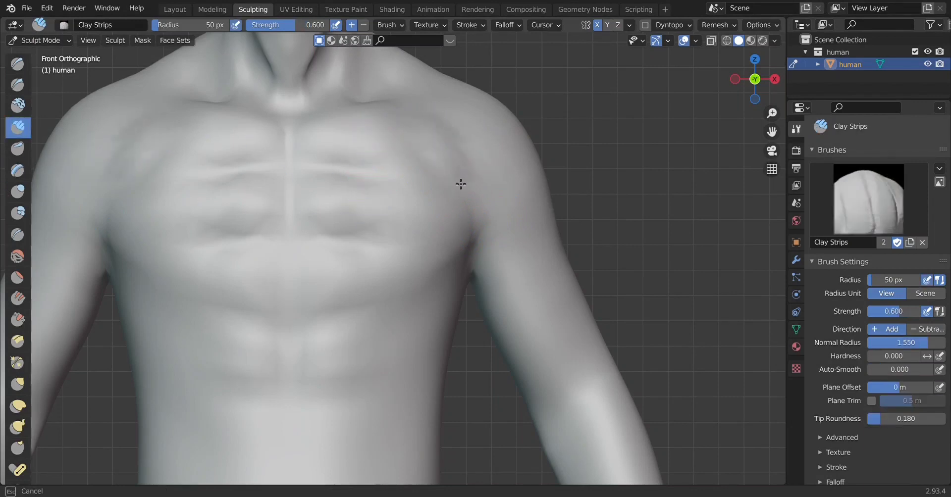
{"action": "mouse_move", "coordinate": [460, 183]}
{"action": "left_mouse_down"}
{"action": "mouse_move", "coordinate": [431, 112]}
{"action": "mouse_move", "coordinate": [455, 199]}
{"action": "left_mouse_up"}
{"action": "key", "text": "ctrl+z"}
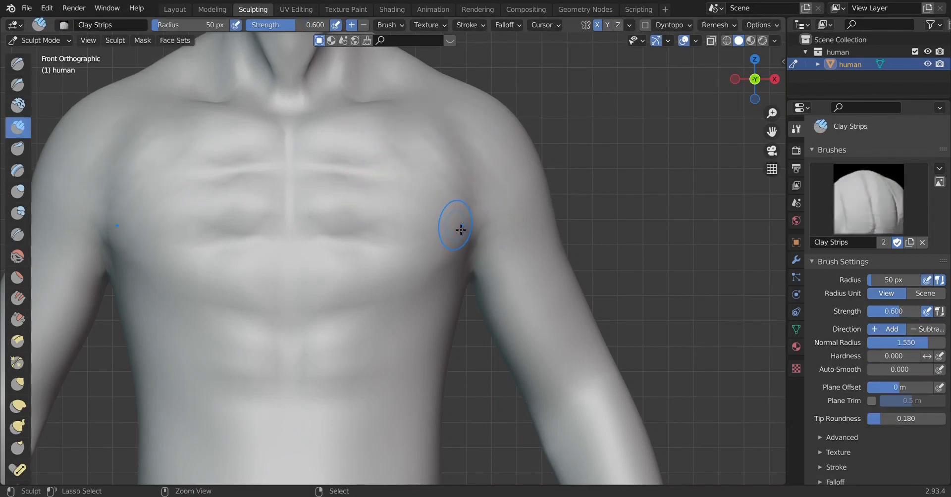
{"action": "key", "text": "ctrl+z"}
{"action": "scroll", "coordinate": [465, 226], "scroll_direction": "down", "scroll_amount": 3}
{"action": "scroll", "coordinate": [463, 221], "scroll_direction": "up", "scroll_amount": 1}
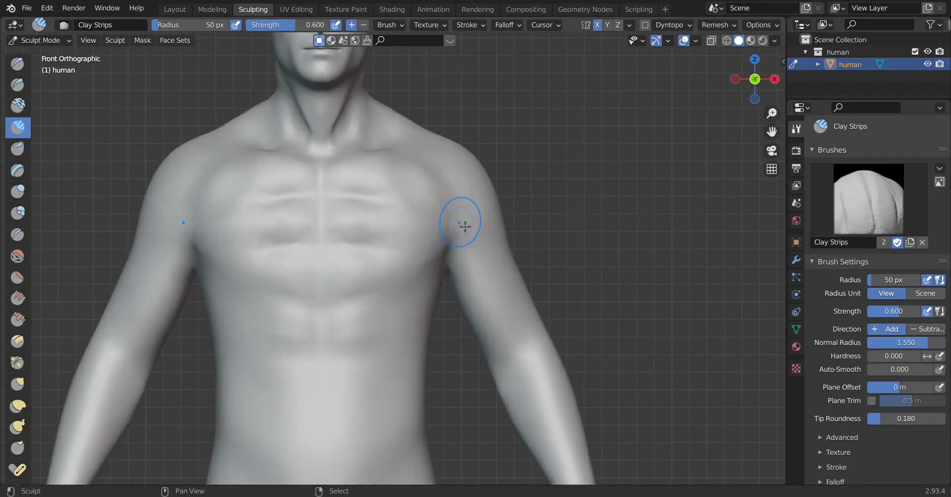
{"action": "scroll", "coordinate": [462, 220], "scroll_direction": "up", "scroll_amount": 1}
{"action": "scroll", "coordinate": [486, 282], "scroll_direction": "up", "scroll_amount": 1}
Step: Orbit up to the neck and chin and reselect the Layer brush
{"action": "mouse_move", "coordinate": [486, 269]}
{"action": "middle_mouse_down"}
{"action": "mouse_move", "coordinate": [465, 293]}
{"action": "mouse_move", "coordinate": [396, 276]}
{"action": "mouse_move", "coordinate": [372, 298]}
{"action": "mouse_move", "coordinate": [394, 253]}
{"action": "mouse_move", "coordinate": [117, 219]}
{"action": "middle_mouse_up"}
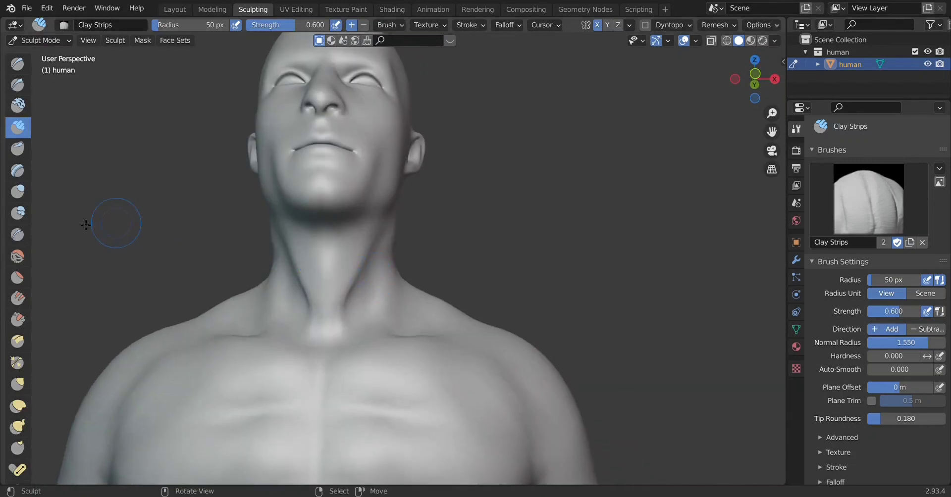
{"action": "left_click", "coordinate": [17, 170]}
{"action": "scroll", "coordinate": [379, 283], "scroll_direction": "up", "scroll_amount": 1}
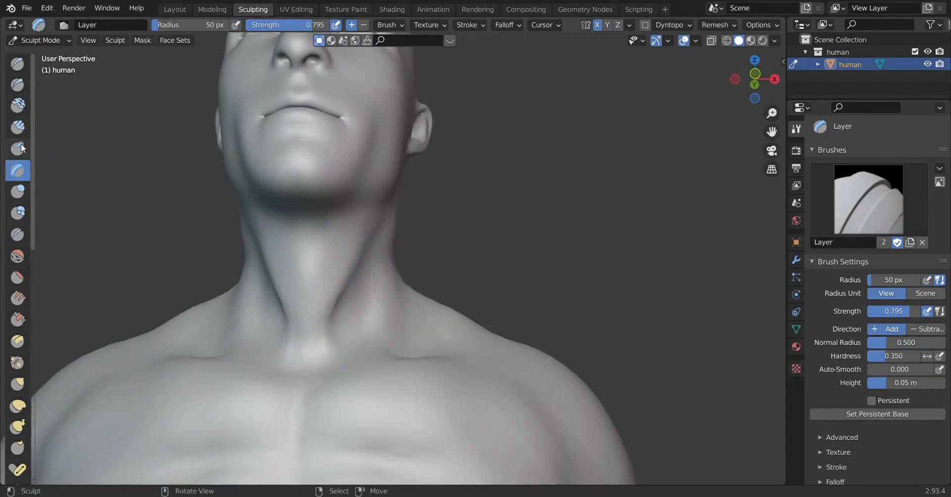
Step: Use the Clay Thumb brush to push clay into a ridge along the underside of the chin
{"action": "left_click", "coordinate": [20, 148]}
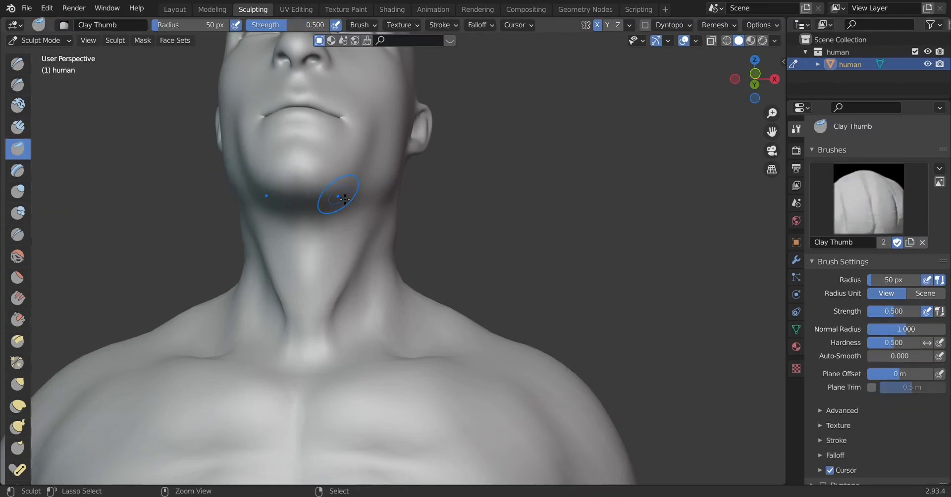
{"action": "left_click_drag", "start_coordinate": [356, 203], "coordinate": [333, 203]}
{"action": "left_click_drag", "start_coordinate": [313, 205], "coordinate": [352, 206]}
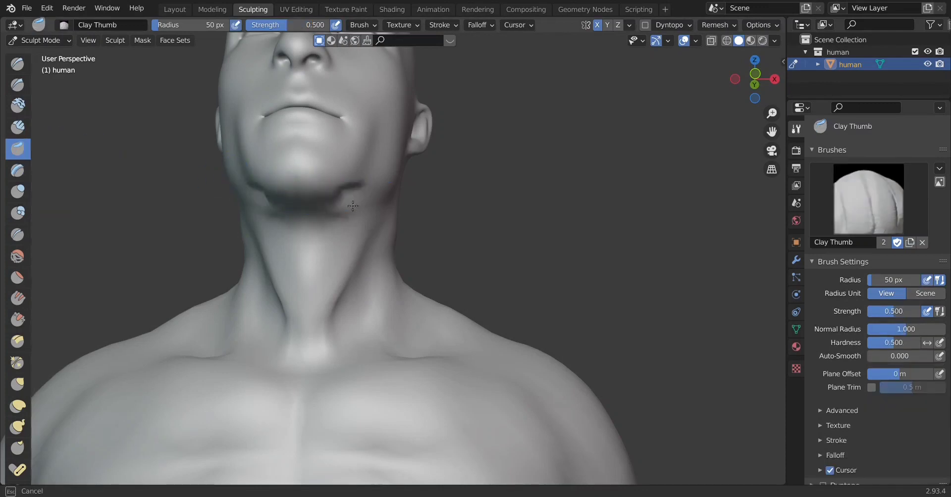
{"action": "middle_click_drag", "start_coordinate": [361, 210], "coordinate": [339, 213]}
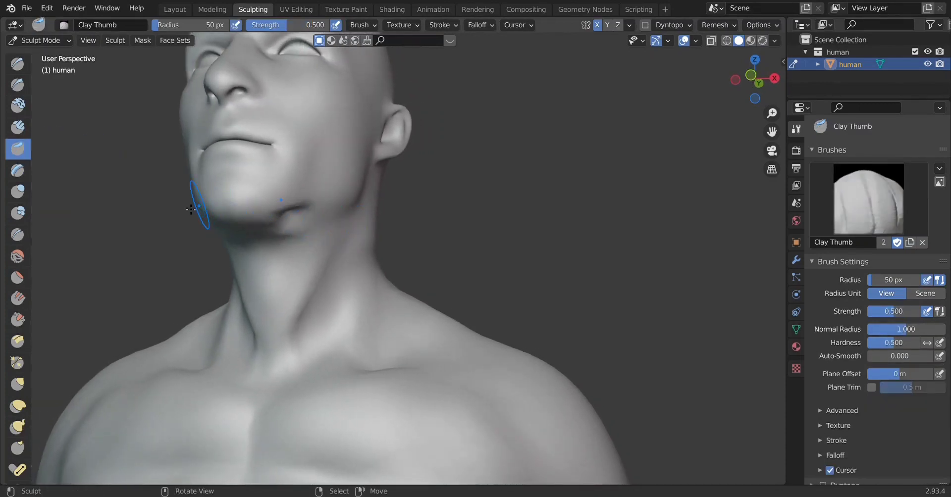
Step: With the Layer brush, raise the under-jaw, carve a crease beneath it, and shape the neck side
{"action": "left_click", "coordinate": [18, 170]}
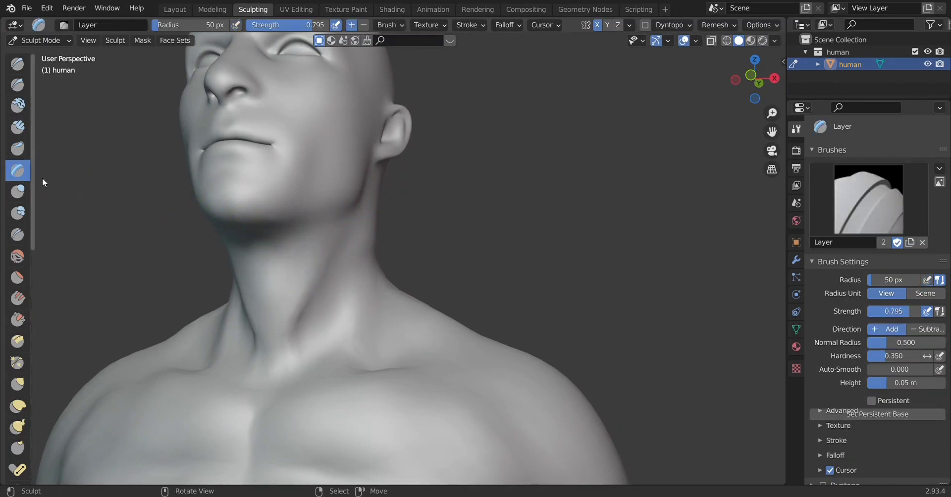
{"action": "left_click_drag", "start_coordinate": [337, 236], "coordinate": [233, 260]}
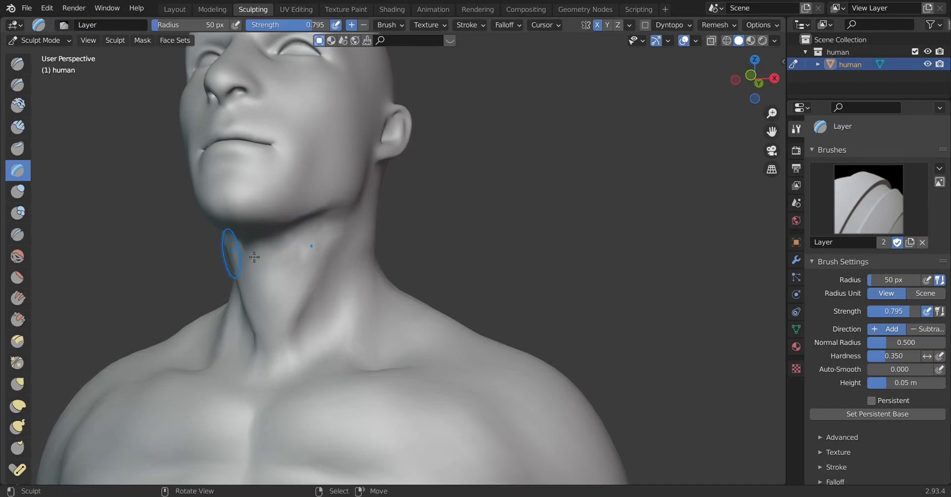
{"action": "mouse_move", "coordinate": [232, 262]}
{"action": "middle_mouse_down"}
{"action": "mouse_move", "coordinate": [343, 194]}
{"action": "mouse_move", "coordinate": [375, 111]}
{"action": "middle_mouse_up"}
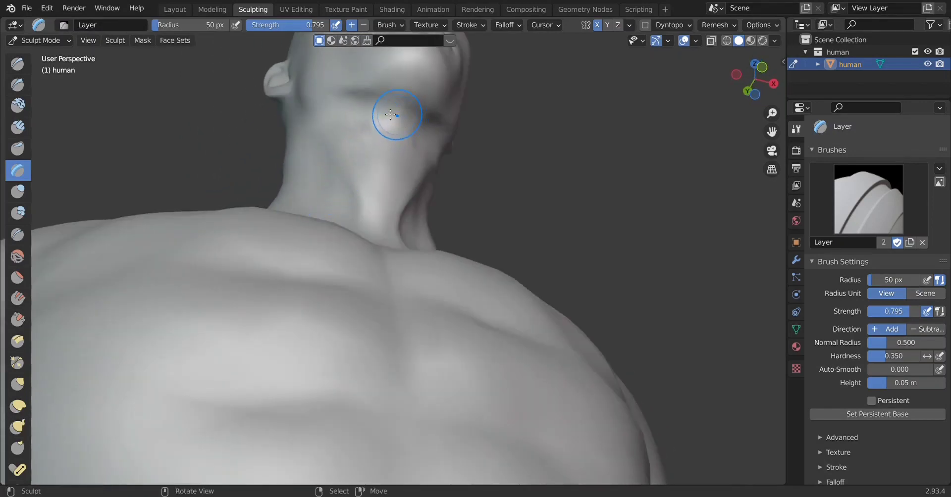
{"action": "left_click_drag", "start_coordinate": [360, 117], "coordinate": [420, 124], "text": "ctrl"}
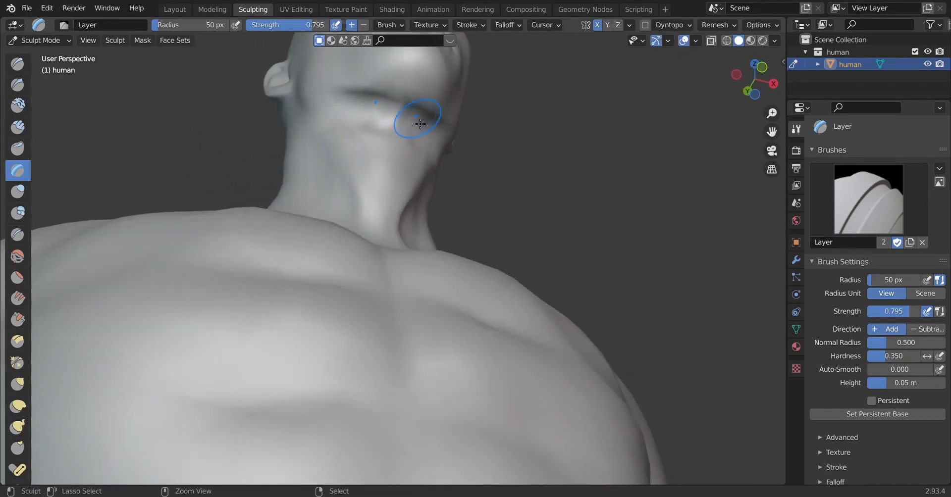
{"action": "mouse_move", "coordinate": [474, 168]}
{"action": "middle_mouse_down"}
{"action": "mouse_move", "coordinate": [283, 295]}
{"action": "mouse_move", "coordinate": [237, 275]}
{"action": "middle_mouse_up"}
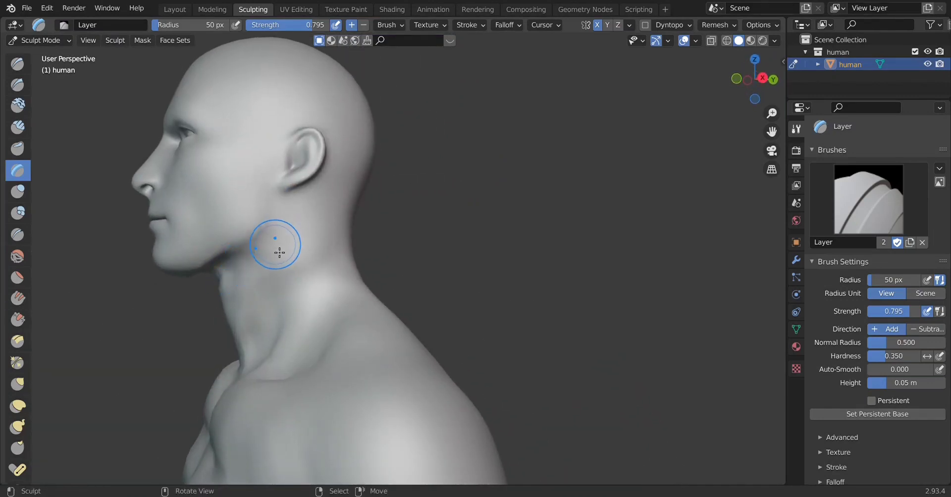
{"action": "mouse_move", "coordinate": [278, 249]}
{"action": "middle_mouse_down"}
{"action": "mouse_move", "coordinate": [271, 268]}
{"action": "mouse_move", "coordinate": [304, 266]}
{"action": "mouse_move", "coordinate": [314, 250]}
{"action": "middle_mouse_up"}
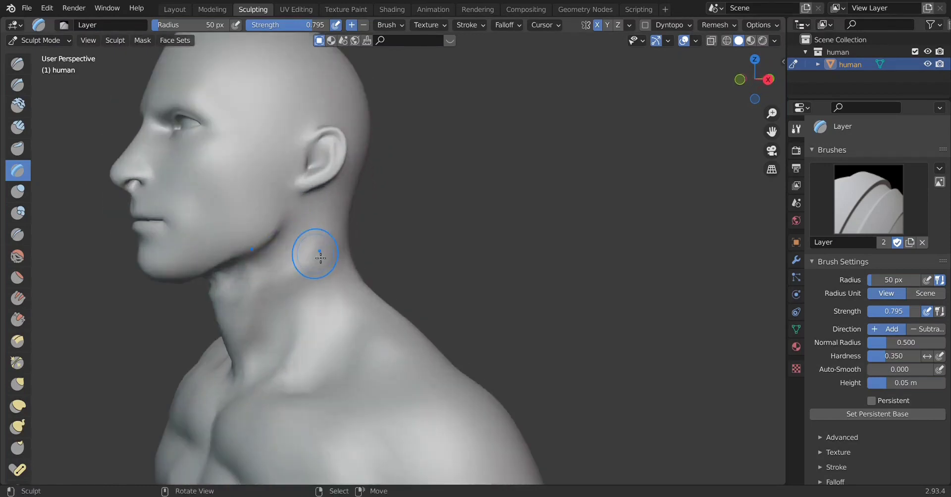
{"action": "mouse_move", "coordinate": [217, 304]}
{"action": "middle_mouse_down"}
{"action": "mouse_move", "coordinate": [286, 297]}
{"action": "mouse_move", "coordinate": [348, 274]}
{"action": "middle_mouse_up"}
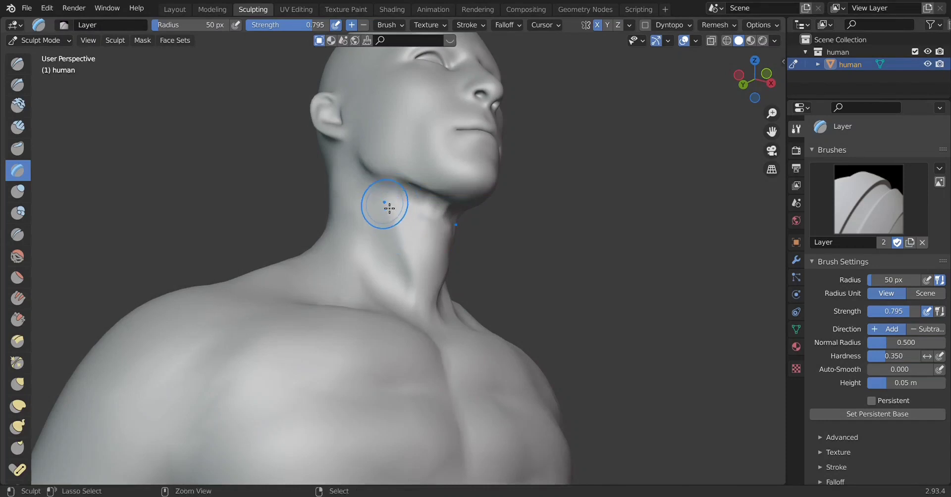
{"action": "left_click", "coordinate": [17, 256]}
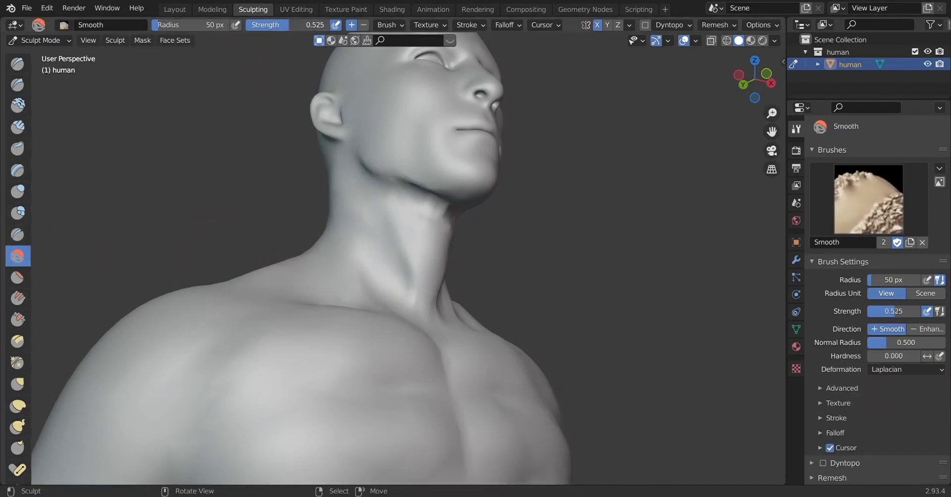
Step: Smooth the neck muscles and the detail just below the jaw
{"action": "mouse_move", "coordinate": [339, 153]}
{"action": "left_mouse_down"}
{"action": "mouse_move", "coordinate": [403, 275]}
{"action": "mouse_move", "coordinate": [414, 195]}
{"action": "mouse_move", "coordinate": [404, 202]}
{"action": "left_mouse_up"}
{"action": "middle_click_drag", "start_coordinate": [404, 203], "coordinate": [246, 227]}
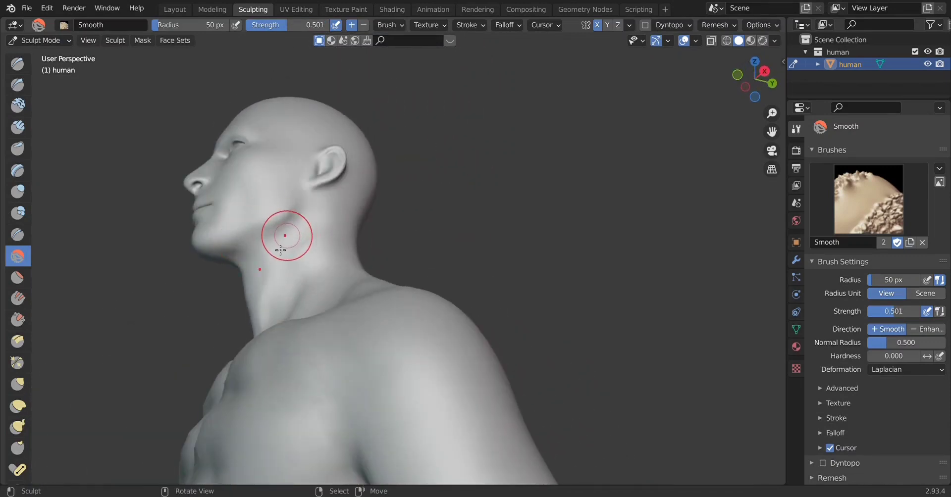
{"action": "mouse_move", "coordinate": [280, 250]}
{"action": "left_mouse_down"}
{"action": "mouse_move", "coordinate": [278, 261]}
{"action": "mouse_move", "coordinate": [261, 250]}
{"action": "left_mouse_up"}
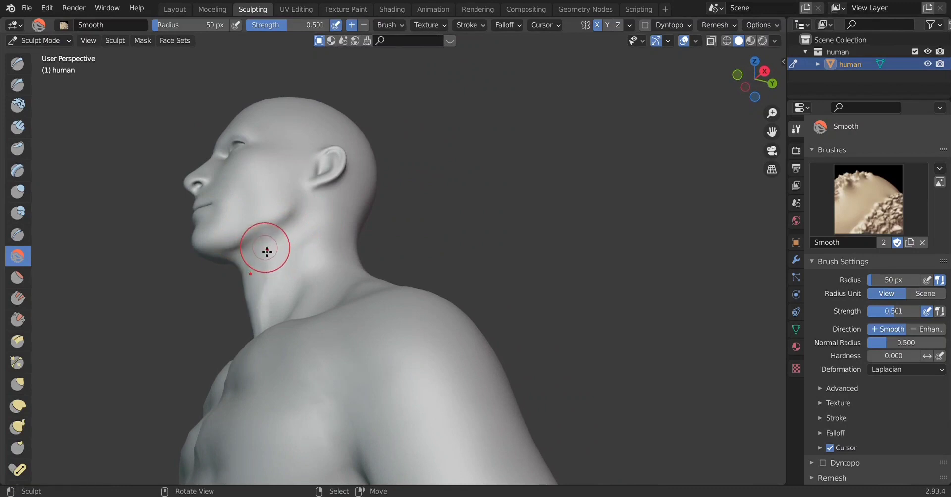
Step: With the Layer brush, build up the neck below the jaw toward the ear
{"action": "left_click", "coordinate": [17, 170]}
{"action": "mouse_move", "coordinate": [233, 250]}
{"action": "left_mouse_down"}
{"action": "mouse_move", "coordinate": [258, 256]}
{"action": "mouse_move", "coordinate": [261, 240]}
{"action": "mouse_move", "coordinate": [255, 261]}
{"action": "left_mouse_up"}
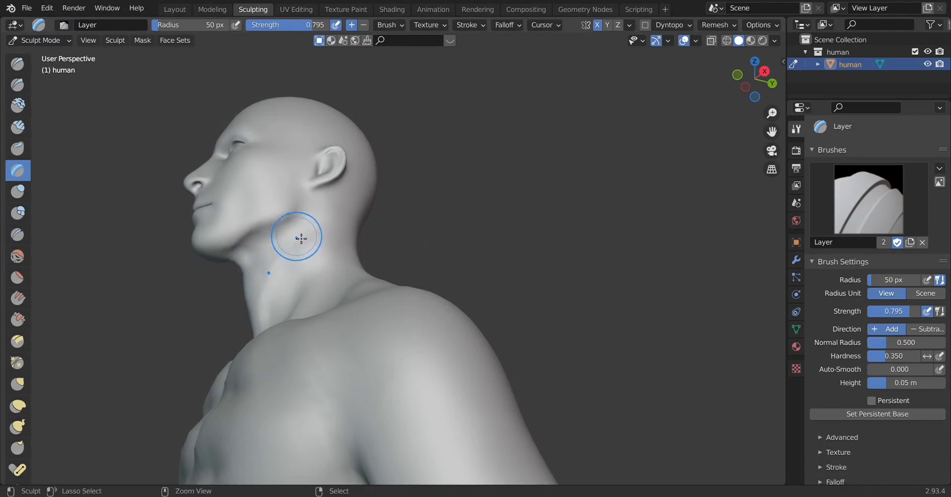
{"action": "mouse_move", "coordinate": [301, 239]}
{"action": "left_mouse_down"}
{"action": "mouse_move", "coordinate": [294, 223]}
{"action": "mouse_move", "coordinate": [307, 224]}
{"action": "left_mouse_up"}
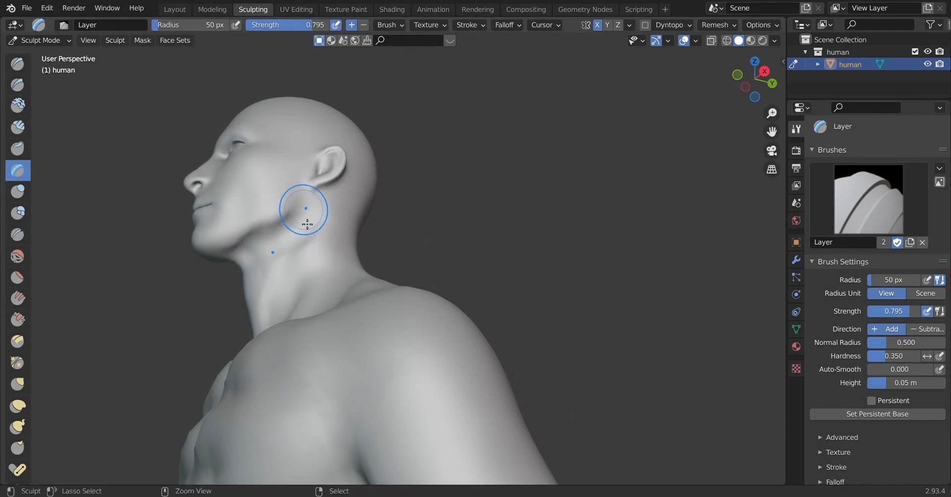
{"action": "mouse_move", "coordinate": [259, 255]}
{"action": "middle_mouse_down"}
{"action": "mouse_move", "coordinate": [373, 321]}
{"action": "mouse_move", "coordinate": [271, 342]}
{"action": "mouse_move", "coordinate": [366, 317]}
{"action": "middle_mouse_up"}
{"action": "scroll", "coordinate": [372, 320], "scroll_direction": "down", "scroll_amount": 2}
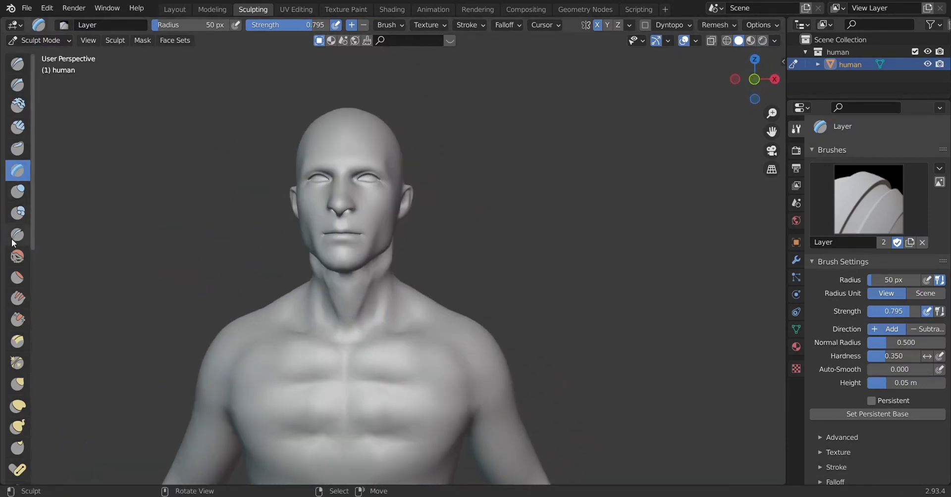
Step: Smooth the neck up to the jawline and across the front of the neck
{"action": "left_click", "coordinate": [17, 256]}
{"action": "mouse_move", "coordinate": [297, 421]}
{"action": "middle_mouse_down"}
{"action": "mouse_move", "coordinate": [319, 393]}
{"action": "mouse_move", "coordinate": [318, 282]}
{"action": "middle_mouse_up"}
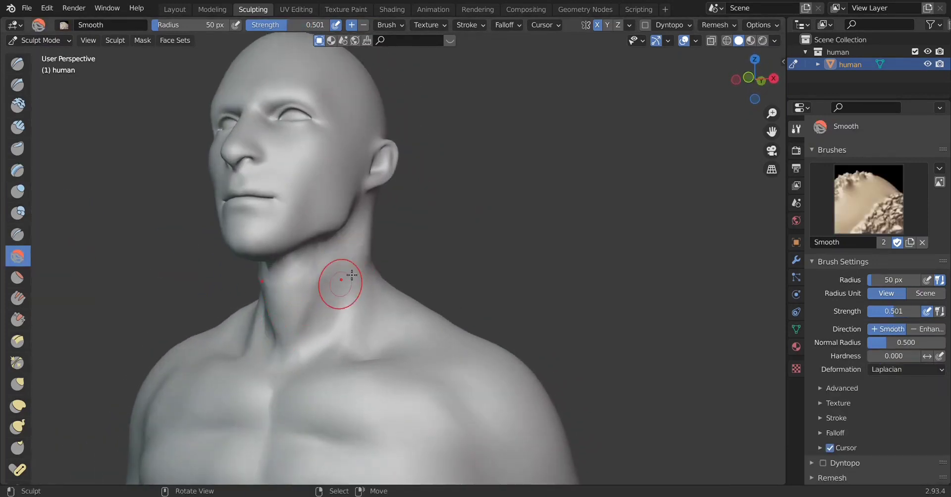
{"action": "left_click_drag", "start_coordinate": [351, 276], "coordinate": [346, 249]}
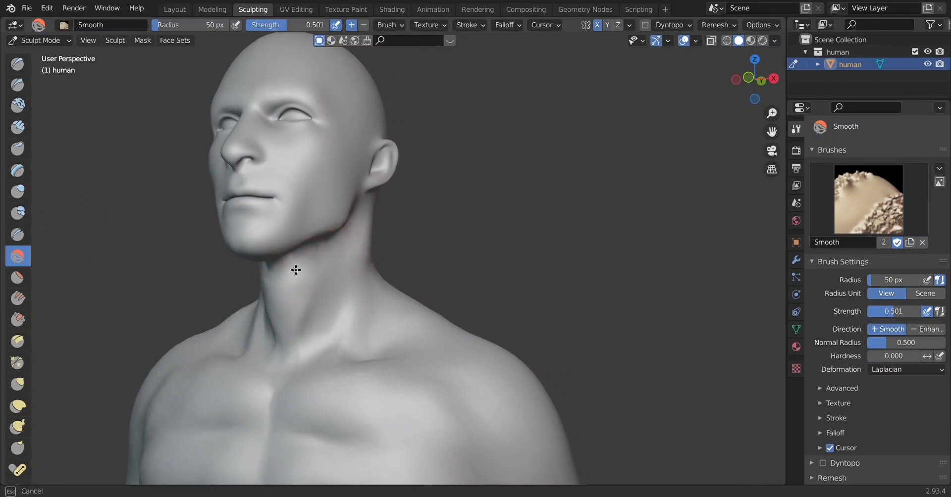
{"action": "mouse_move", "coordinate": [297, 270]}
{"action": "middle_mouse_down"}
{"action": "mouse_move", "coordinate": [314, 310]}
{"action": "mouse_move", "coordinate": [370, 227]}
{"action": "middle_mouse_up"}
{"action": "left_click_drag", "start_coordinate": [364, 192], "coordinate": [341, 189]}
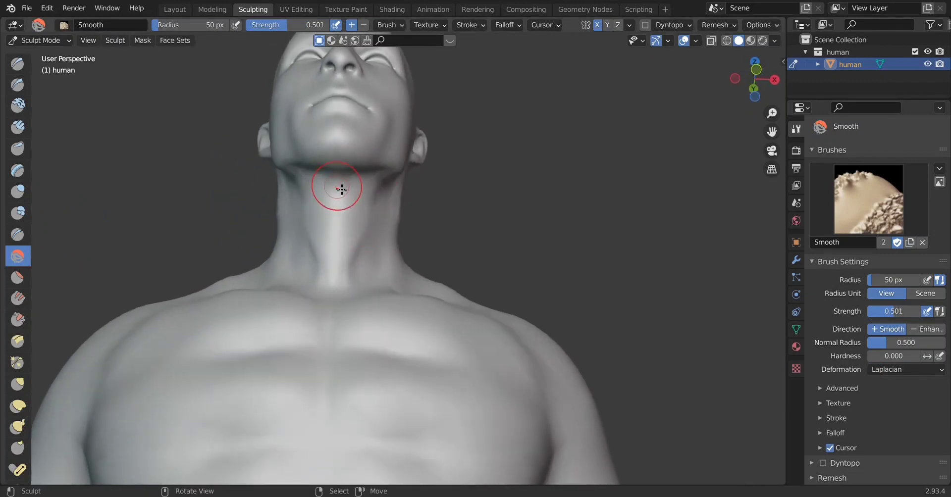
{"action": "mouse_move", "coordinate": [344, 223]}
{"action": "middle_mouse_down"}
{"action": "mouse_move", "coordinate": [431, 202]}
{"action": "mouse_move", "coordinate": [329, 269]}
{"action": "middle_mouse_up"}
{"action": "scroll", "coordinate": [339, 272], "scroll_direction": "up", "scroll_amount": 4}
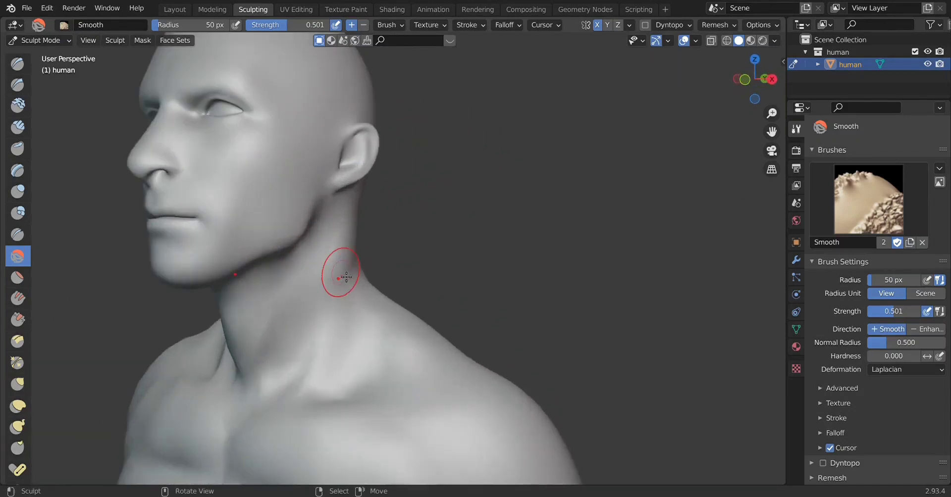
{"action": "scroll", "coordinate": [312, 297], "scroll_direction": "down", "scroll_amount": 4}
{"action": "mouse_move", "coordinate": [322, 310]}
{"action": "middle_mouse_down", "text": "alt"}
{"action": "mouse_move", "coordinate": [318, 361]}
{"action": "mouse_move", "coordinate": [291, 380]}
{"action": "mouse_move", "coordinate": [149, 277]}
{"action": "middle_mouse_up", "text": "alt"}
{"action": "scroll", "coordinate": [319, 361], "scroll_direction": "up", "scroll_amount": 3}
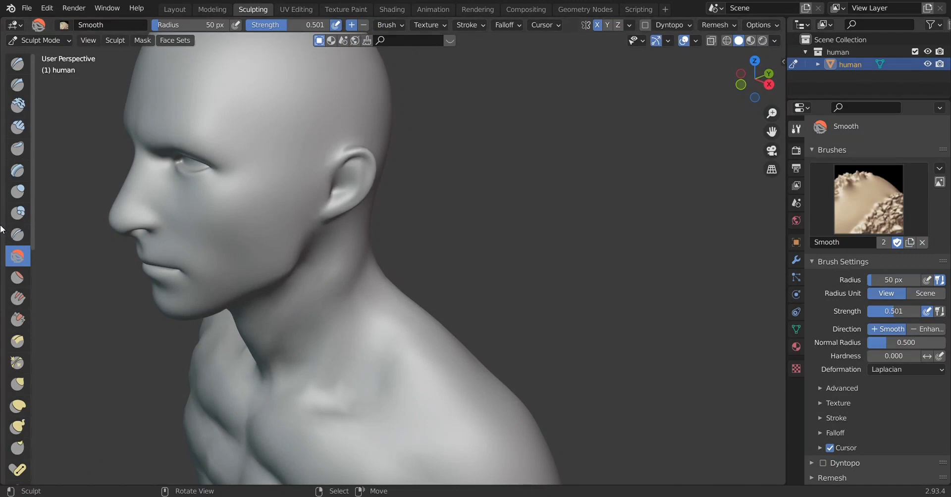
Step: With the Layer brush, sculpt a raised stroke on the cheek above the jaw, orbiting around the face
{"action": "left_click", "coordinate": [16, 172]}
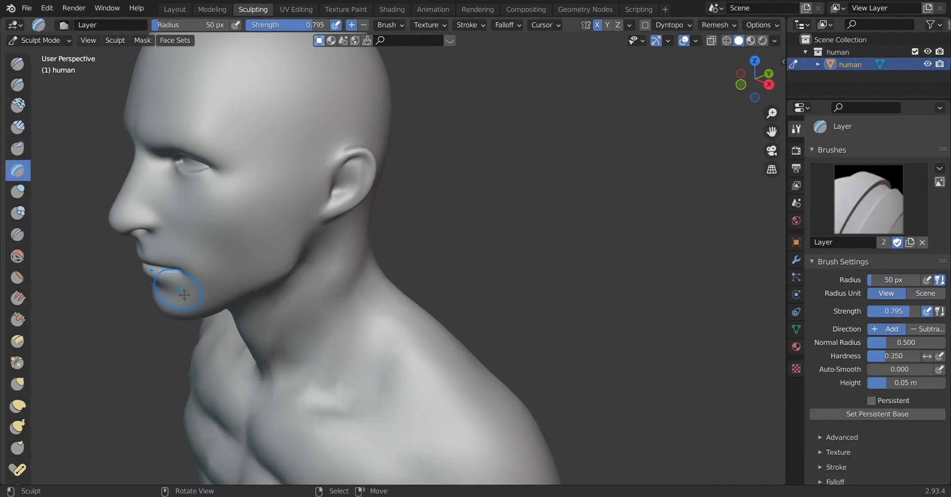
{"action": "mouse_move", "coordinate": [184, 296]}
{"action": "middle_mouse_down", "text": "alt"}
{"action": "mouse_move", "coordinate": [361, 296]}
{"action": "mouse_move", "coordinate": [297, 297]}
{"action": "middle_mouse_up", "text": "alt"}
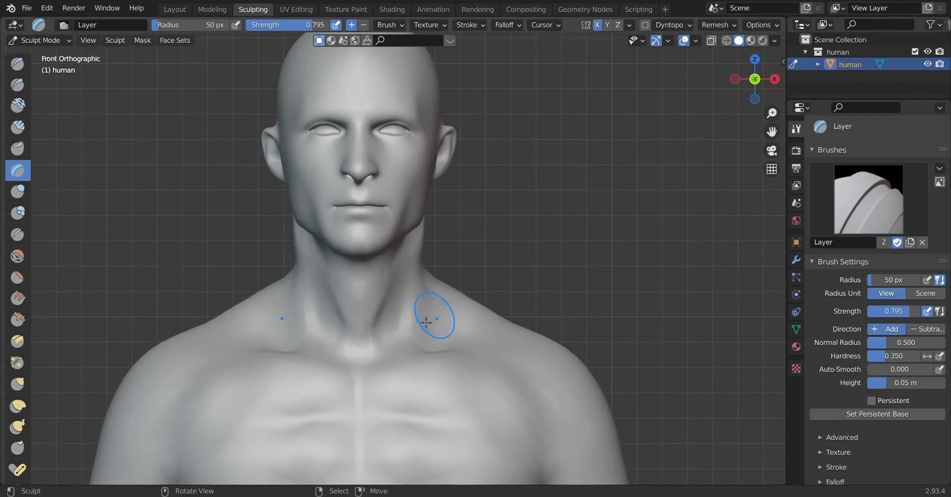
{"action": "middle_click_drag", "start_coordinate": [434, 375], "coordinate": [371, 339]}
{"action": "scroll", "coordinate": [254, 315], "scroll_direction": "up", "scroll_amount": 2}
{"action": "middle_click_drag", "start_coordinate": [253, 315], "coordinate": [297, 293], "text": "shift"}
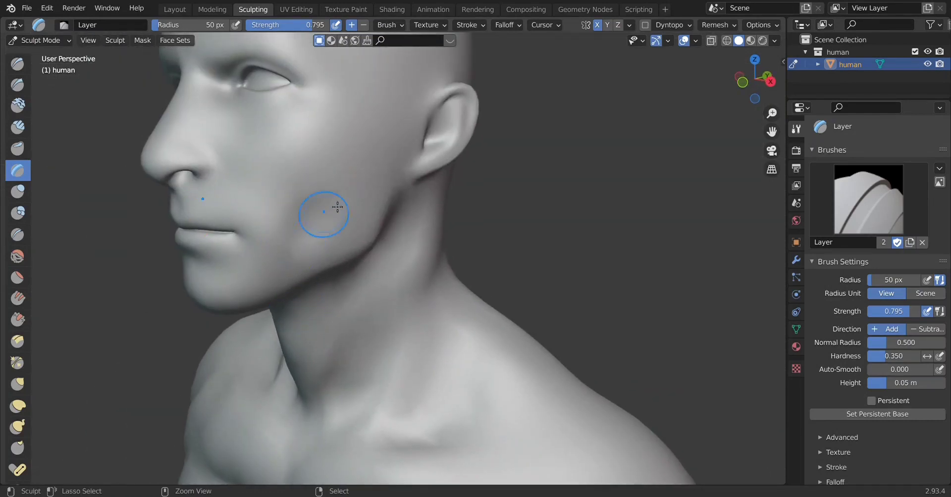
{"action": "mouse_move", "coordinate": [318, 233]}
{"action": "middle_mouse_down"}
{"action": "mouse_move", "coordinate": [424, 184]}
{"action": "mouse_move", "coordinate": [411, 251]}
{"action": "mouse_move", "coordinate": [381, 246]}
{"action": "middle_mouse_up"}
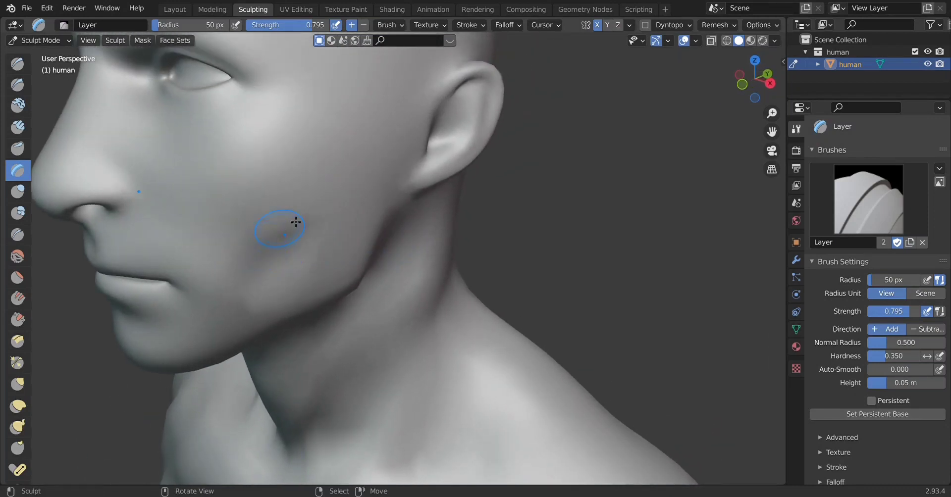
{"action": "mouse_move", "coordinate": [263, 227]}
{"action": "left_mouse_down"}
{"action": "mouse_move", "coordinate": [227, 285]}
{"action": "mouse_move", "coordinate": [298, 268]}
{"action": "left_mouse_up"}
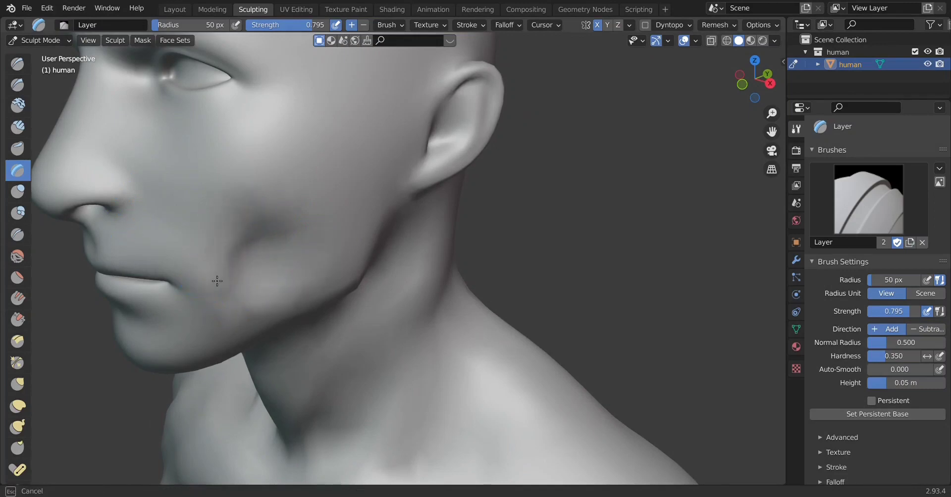
{"action": "mouse_move", "coordinate": [222, 287]}
{"action": "middle_mouse_down"}
{"action": "mouse_move", "coordinate": [230, 300]}
{"action": "mouse_move", "coordinate": [392, 344]}
{"action": "middle_mouse_up"}
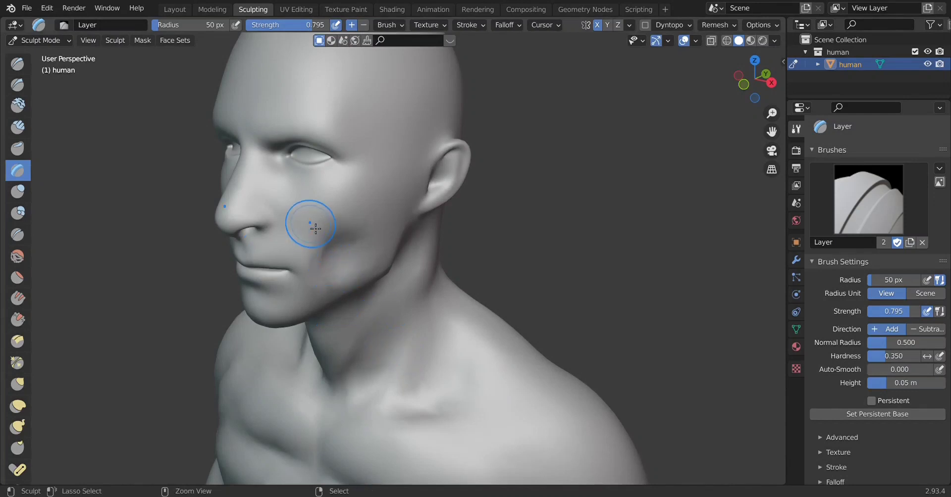
{"action": "mouse_move", "coordinate": [314, 226]}
{"action": "left_mouse_down"}
{"action": "mouse_move", "coordinate": [321, 270]}
{"action": "mouse_move", "coordinate": [302, 277]}
{"action": "left_mouse_up"}
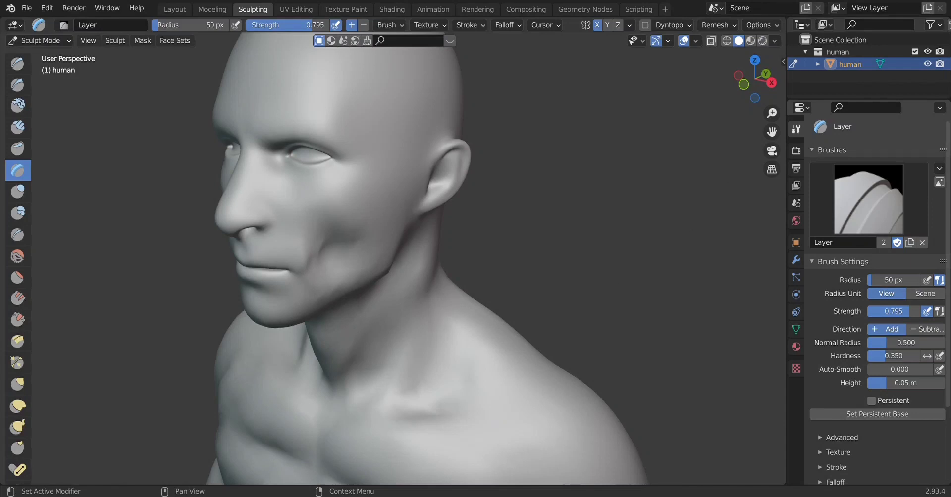
Step: Carve a groove into the cheek below the cheekbone and continue it along the cheek
{"action": "middle_click_drag", "start_coordinate": [213, 308], "coordinate": [295, 315]}
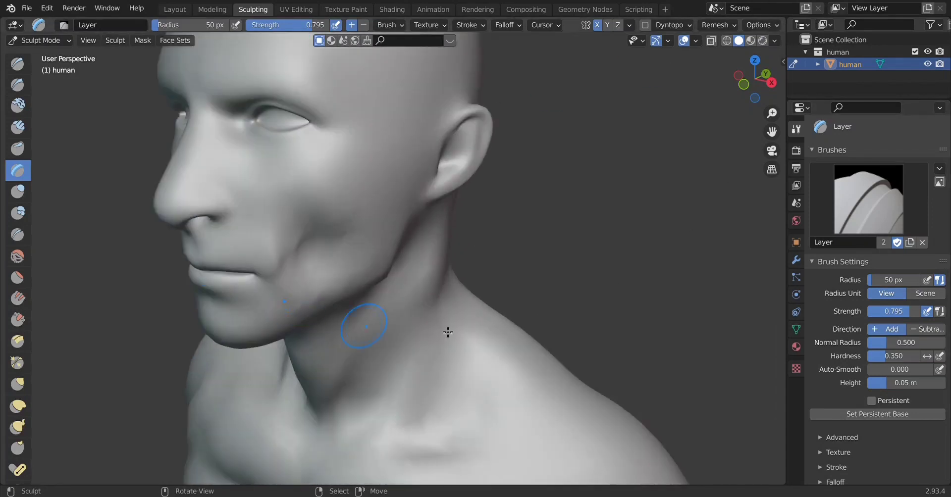
{"action": "mouse_move", "coordinate": [447, 332]}
{"action": "middle_mouse_down"}
{"action": "mouse_move", "coordinate": [329, 309]}
{"action": "mouse_move", "coordinate": [399, 304]}
{"action": "mouse_move", "coordinate": [371, 319]}
{"action": "mouse_move", "coordinate": [370, 356]}
{"action": "mouse_move", "coordinate": [347, 321]}
{"action": "middle_mouse_up"}
{"action": "mouse_move", "coordinate": [270, 224]}
{"action": "left_mouse_down", "text": "ctrl"}
{"action": "mouse_move", "coordinate": [231, 272]}
{"action": "mouse_move", "coordinate": [312, 248]}
{"action": "mouse_move", "coordinate": [307, 303]}
{"action": "left_mouse_up", "text": "ctrl"}
{"action": "middle_click_drag", "start_coordinate": [308, 304], "coordinate": [233, 283]}
{"action": "mouse_move", "coordinate": [168, 188]}
{"action": "left_mouse_down"}
{"action": "mouse_move", "coordinate": [208, 241]}
{"action": "mouse_move", "coordinate": [188, 210]}
{"action": "left_mouse_up"}
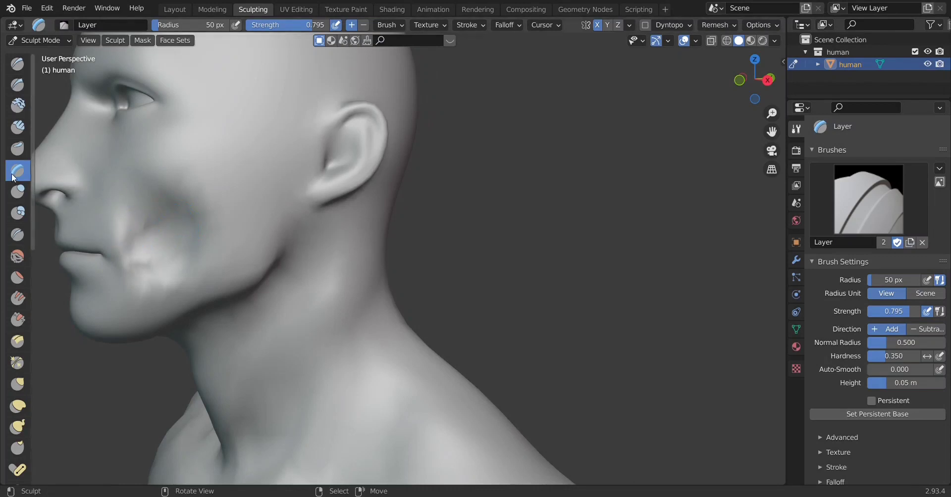
{"action": "left_click", "coordinate": [17, 255]}
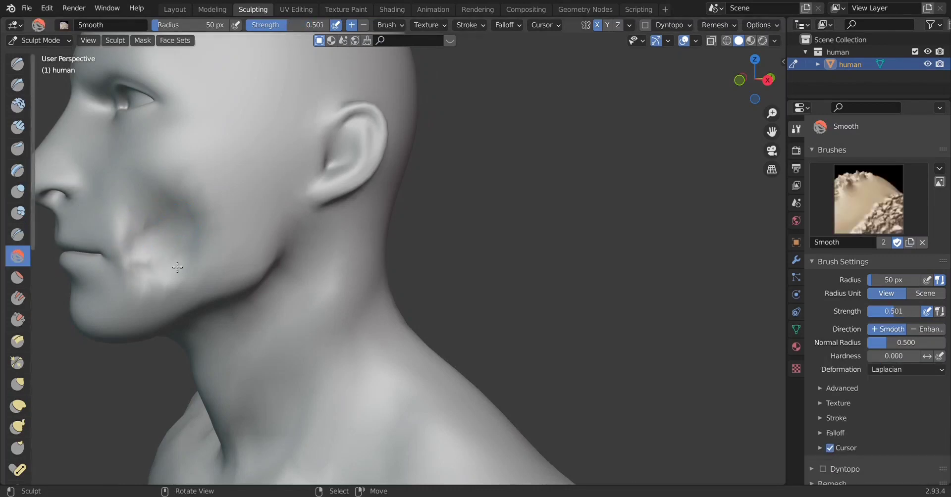
Step: Flatten the lumpy cheek beside the mouth with the Flatten/Contrast brush, from side and frontal views
{"action": "left_click", "coordinate": [17, 277]}
{"action": "left_click_drag", "start_coordinate": [191, 191], "coordinate": [167, 178]}
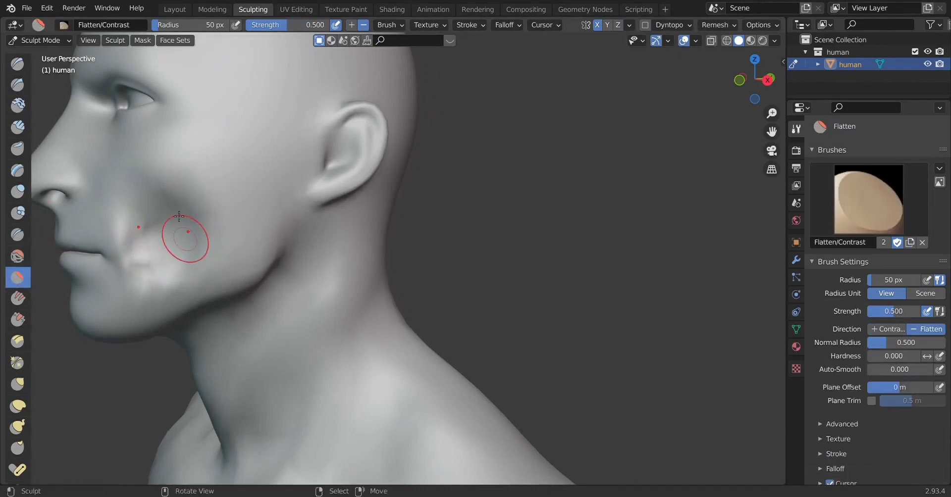
{"action": "mouse_move", "coordinate": [185, 234]}
{"action": "left_mouse_down"}
{"action": "mouse_move", "coordinate": [138, 219]}
{"action": "mouse_move", "coordinate": [138, 276]}
{"action": "mouse_move", "coordinate": [170, 212]}
{"action": "mouse_move", "coordinate": [180, 261]}
{"action": "mouse_move", "coordinate": [162, 259]}
{"action": "left_mouse_up"}
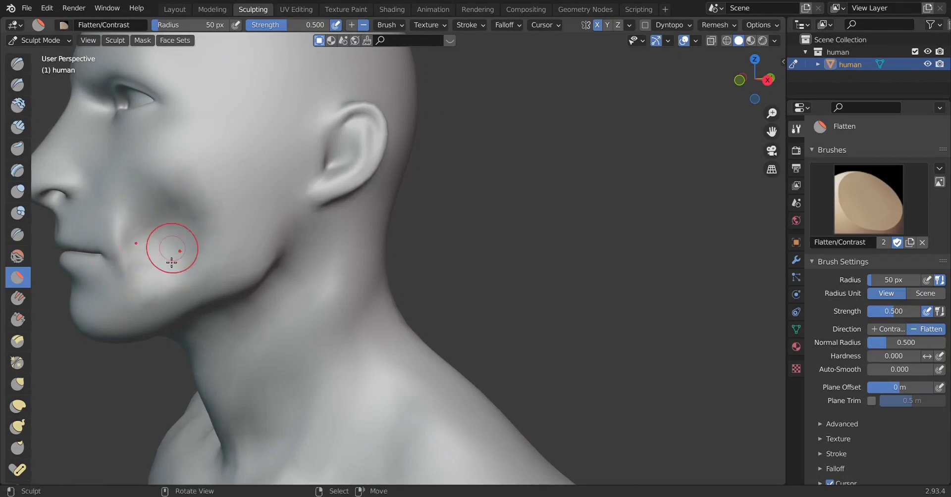
{"action": "mouse_move", "coordinate": [215, 192]}
{"action": "middle_mouse_down"}
{"action": "mouse_move", "coordinate": [349, 226]}
{"action": "mouse_move", "coordinate": [340, 265]}
{"action": "middle_mouse_up"}
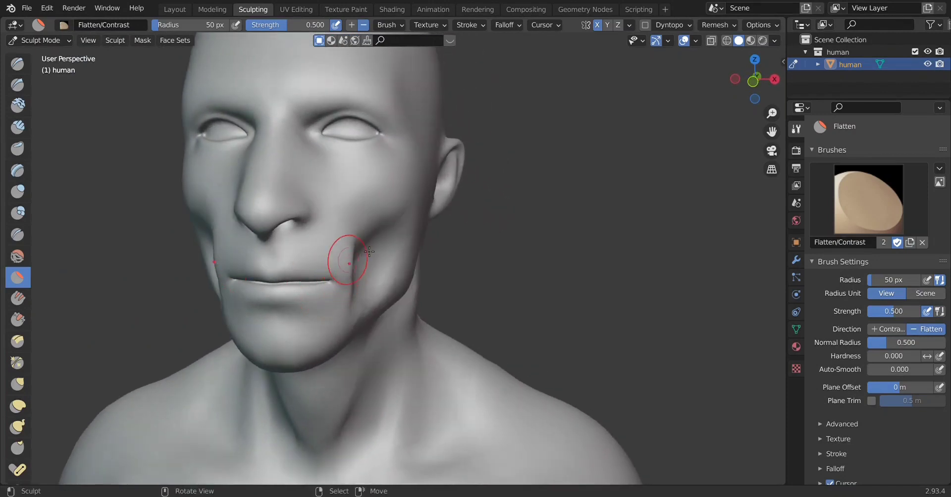
{"action": "left_click_drag", "start_coordinate": [340, 265], "coordinate": [367, 286]}
Step: Smooth the cheek beside the mouth corner
{"action": "left_click", "coordinate": [18, 256]}
{"action": "middle_click_drag", "start_coordinate": [208, 257], "coordinate": [286, 263]}
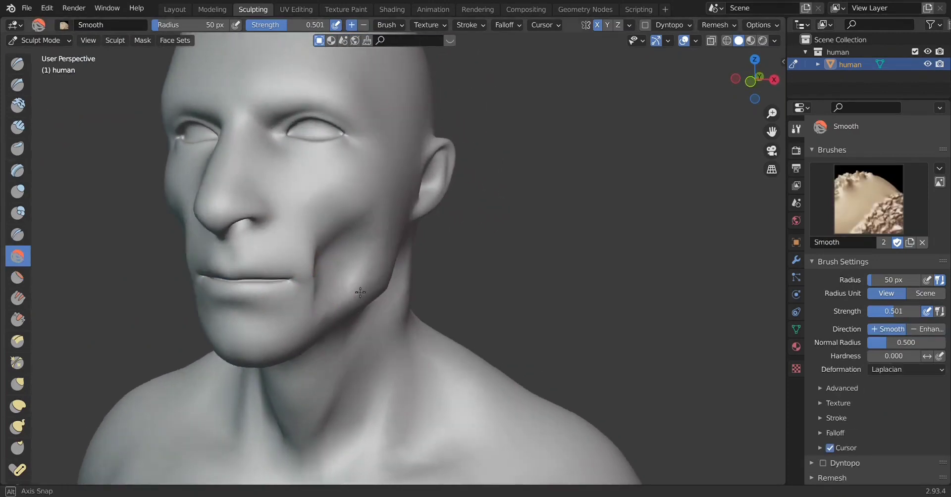
{"action": "left_click_drag", "start_coordinate": [286, 263], "coordinate": [276, 244]}
{"action": "mouse_move", "coordinate": [293, 283]}
{"action": "left_mouse_down"}
{"action": "mouse_move", "coordinate": [317, 265]}
{"action": "mouse_move", "coordinate": [286, 307]}
{"action": "left_mouse_up"}
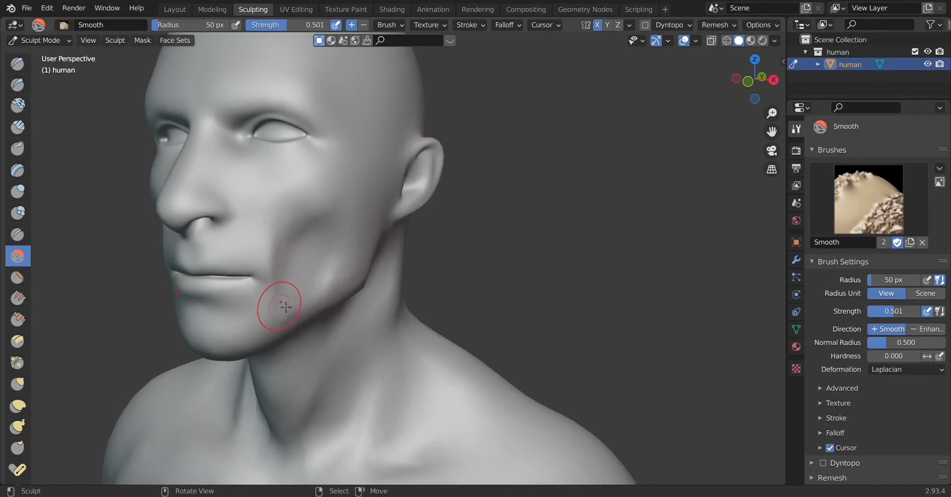
Step: Smooth along the jawline and side of the neck, then return to a front view
{"action": "mouse_move", "coordinate": [332, 286]}
{"action": "middle_mouse_down"}
{"action": "mouse_move", "coordinate": [343, 292]}
{"action": "mouse_move", "coordinate": [287, 251]}
{"action": "middle_mouse_up"}
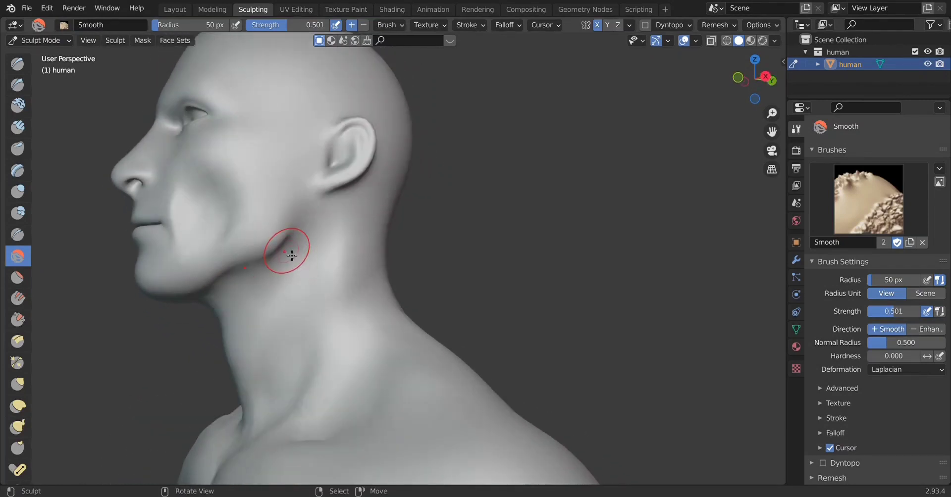
{"action": "left_click_drag", "start_coordinate": [265, 240], "coordinate": [242, 269]}
{"action": "mouse_move", "coordinate": [243, 269]}
{"action": "middle_mouse_down"}
{"action": "mouse_move", "coordinate": [343, 261]}
{"action": "mouse_move", "coordinate": [357, 307]}
{"action": "middle_mouse_up"}
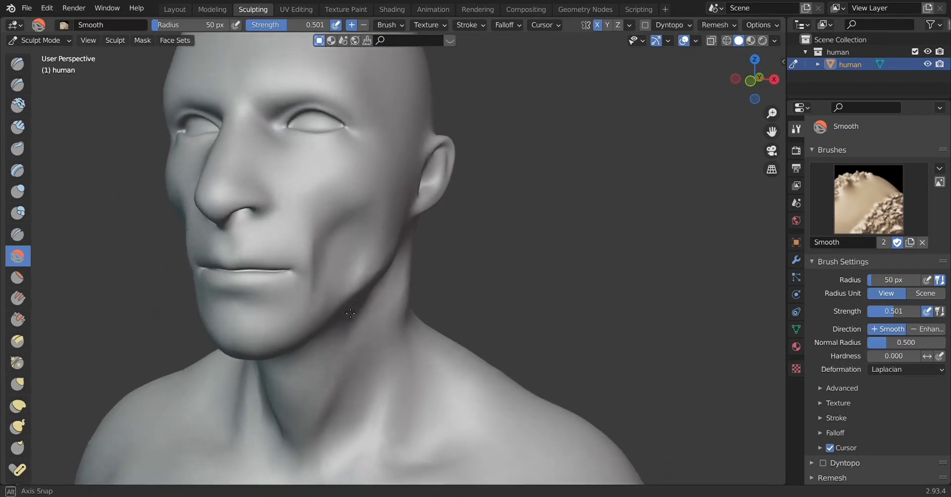
{"action": "left_click_drag", "start_coordinate": [356, 307], "coordinate": [369, 327]}
{"action": "middle_click_drag", "start_coordinate": [369, 327], "coordinate": [342, 317]}
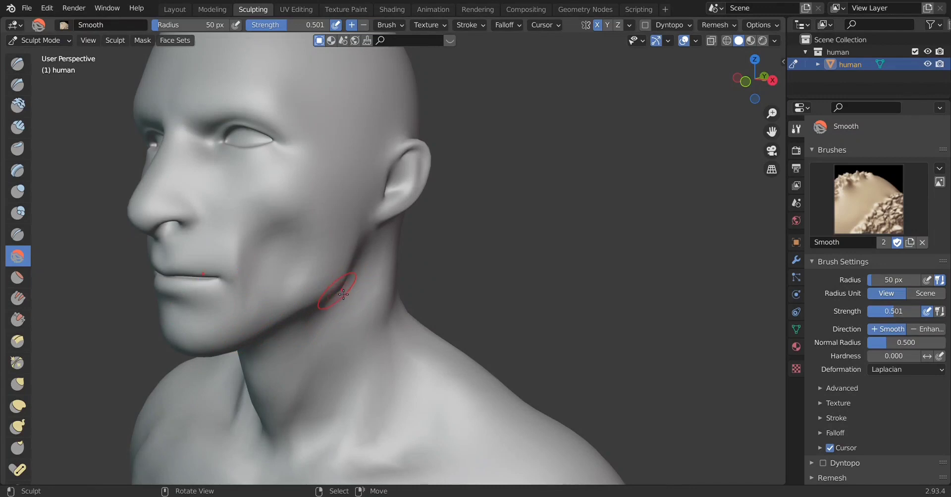
{"action": "middle_click_drag", "start_coordinate": [339, 319], "coordinate": [388, 312]}
{"action": "middle_click_drag", "start_coordinate": [276, 320], "coordinate": [422, 318], "text": "alt"}
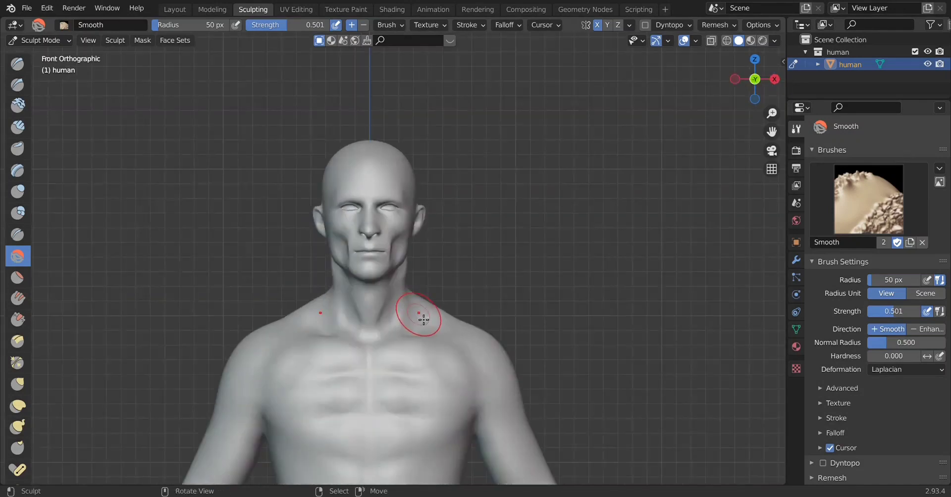
{"action": "scroll", "coordinate": [422, 321], "scroll_direction": "up", "scroll_amount": 5}
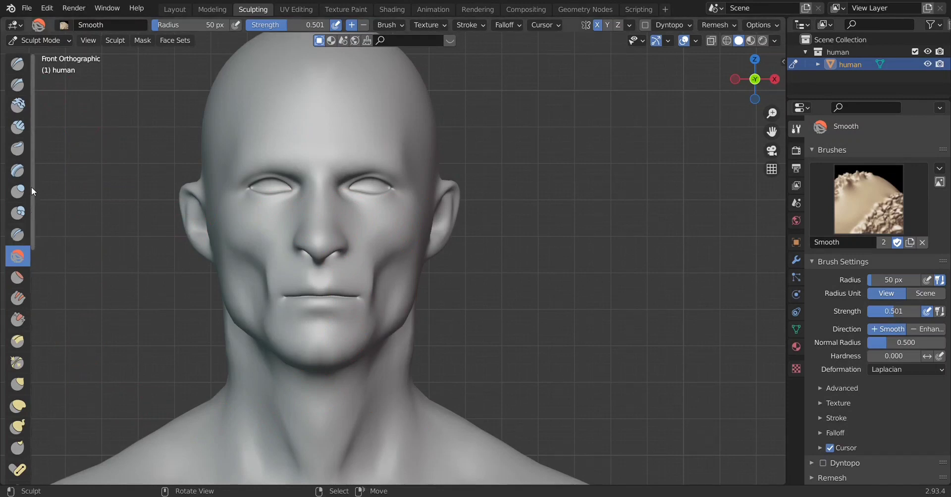
Step: Raise the cheekbones under both eyes with the Layer brush at 0.795 strength and X symmetry
{"action": "left_click", "coordinate": [17, 170]}
{"action": "scroll", "coordinate": [330, 308], "scroll_direction": "up", "scroll_amount": 1}
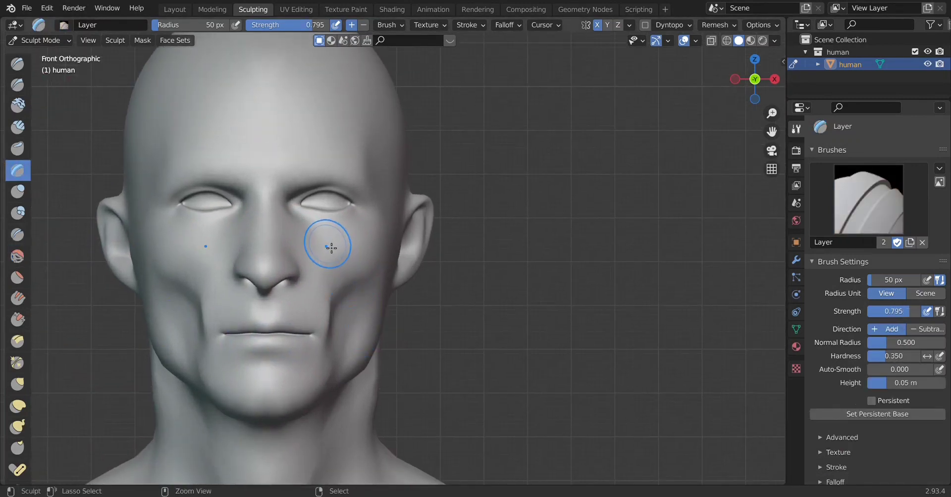
{"action": "mouse_move", "coordinate": [314, 238]}
{"action": "left_mouse_down"}
{"action": "mouse_move", "coordinate": [362, 241]}
{"action": "mouse_move", "coordinate": [349, 274]}
{"action": "left_mouse_up"}
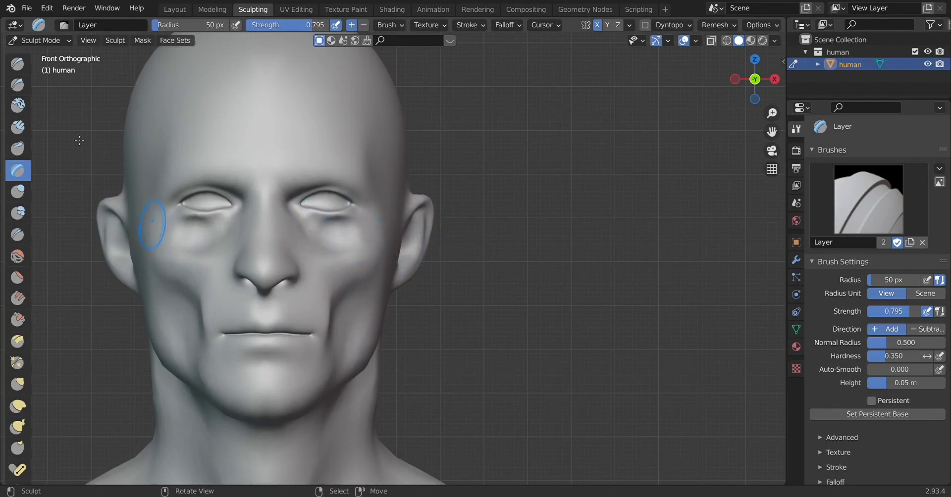
Step: Smooth the puffed areas under the eyes into the cheeks with the Smooth brush, then return to front view
{"action": "left_click", "coordinate": [20, 247]}
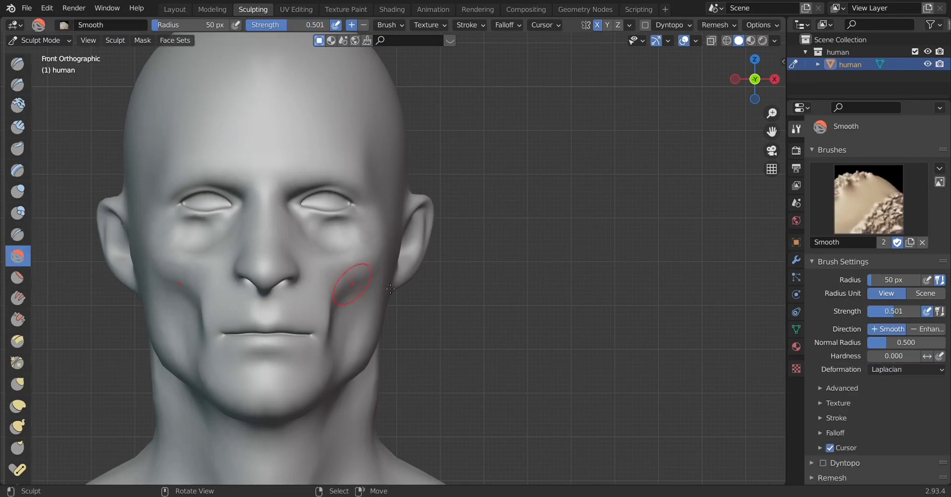
{"action": "mouse_move", "coordinate": [339, 244]}
{"action": "left_mouse_down", "text": "ctrl"}
{"action": "mouse_move", "coordinate": [316, 231]}
{"action": "mouse_move", "coordinate": [334, 232]}
{"action": "mouse_move", "coordinate": [318, 240]}
{"action": "mouse_move", "coordinate": [349, 232]}
{"action": "left_mouse_up", "text": "ctrl"}
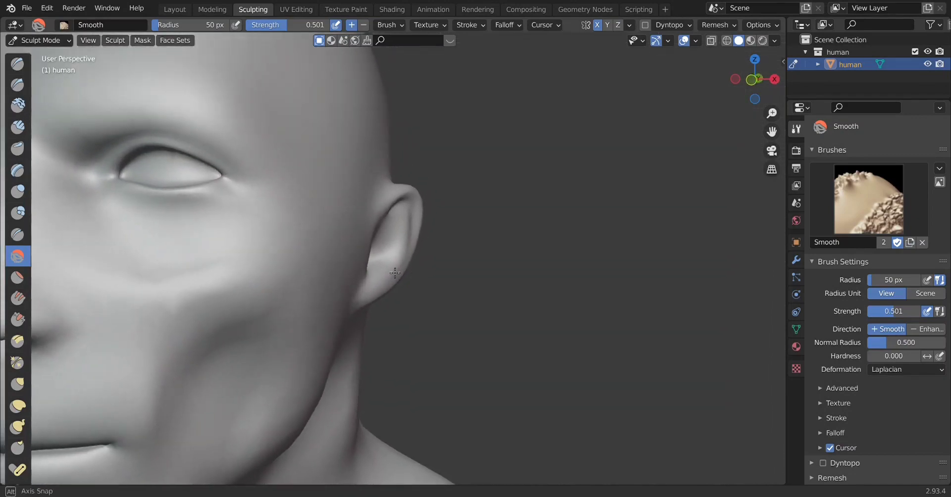
{"action": "middle_click_drag", "start_coordinate": [434, 267], "coordinate": [348, 299]}
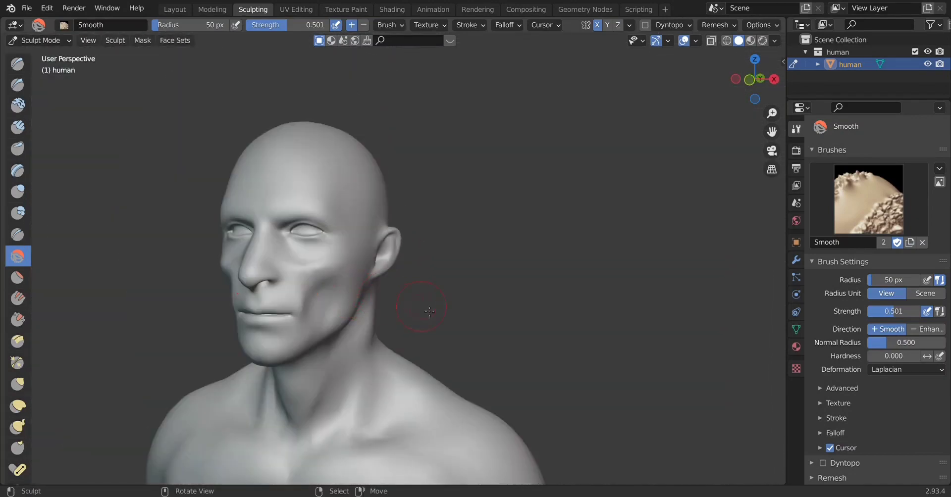
{"action": "key", "text": "KP_1"}
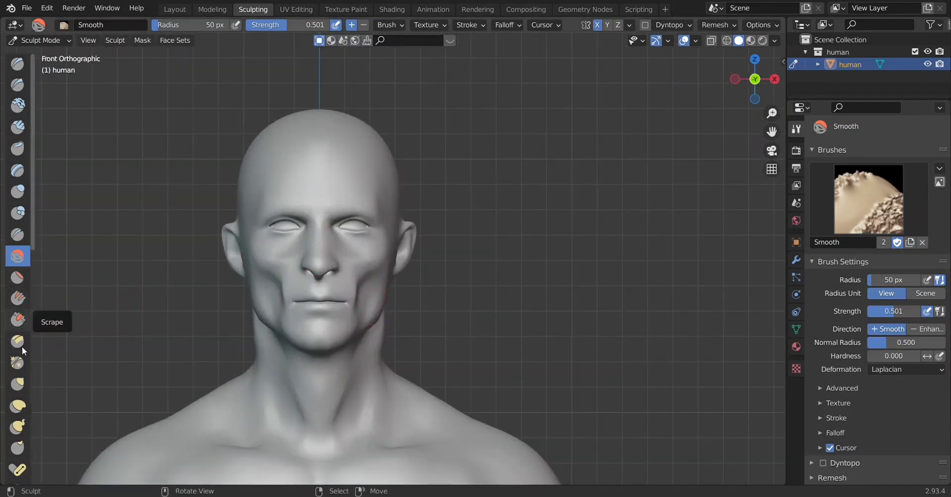
Step: Pull in the cheek below the cheekbone with Elastic Deform strokes
{"action": "left_click", "coordinate": [18, 406]}
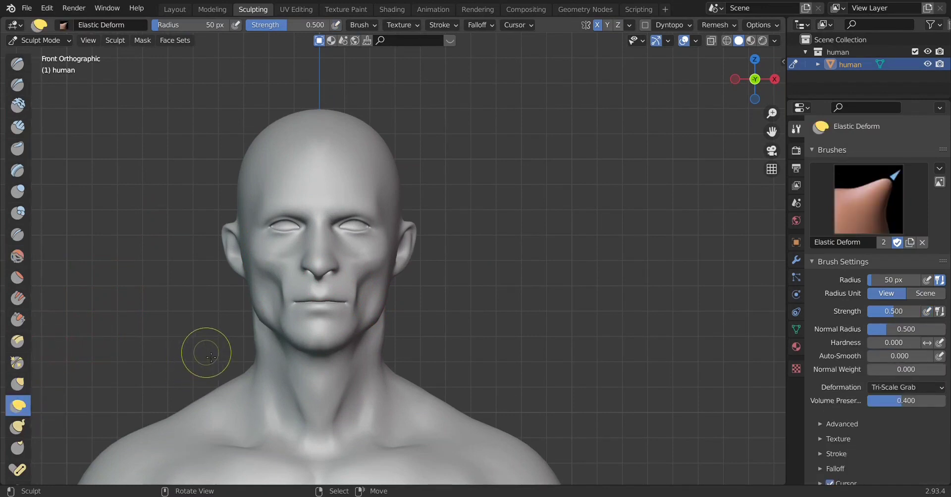
{"action": "scroll", "coordinate": [395, 297], "scroll_direction": "up", "scroll_amount": 3}
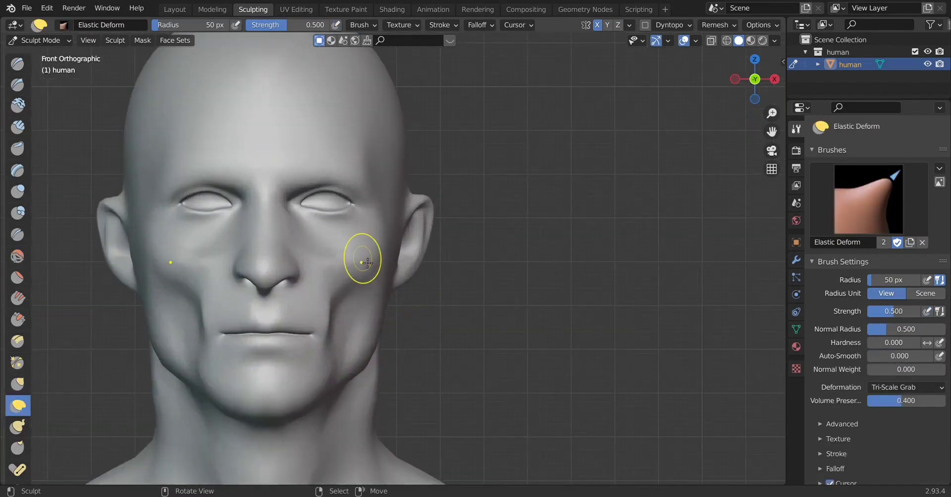
{"action": "left_click_drag", "start_coordinate": [368, 263], "coordinate": [403, 275]}
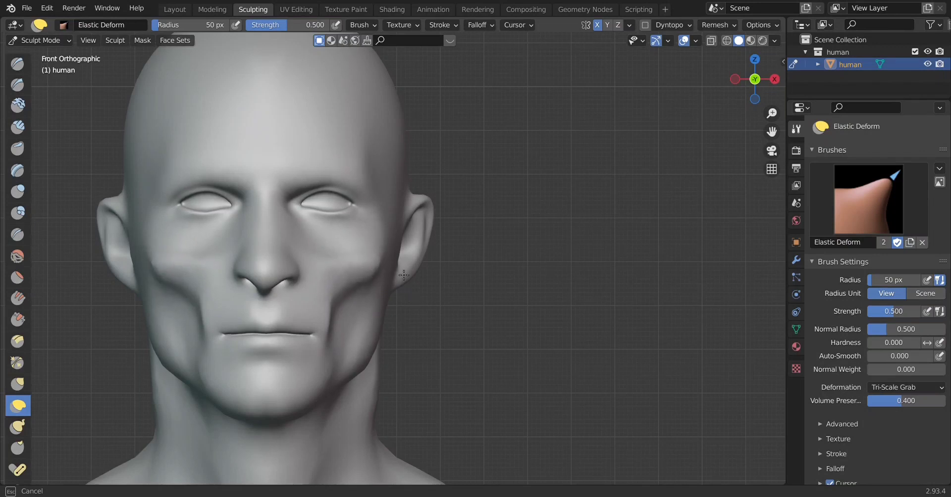
{"action": "middle_click_drag", "start_coordinate": [417, 289], "coordinate": [258, 304]}
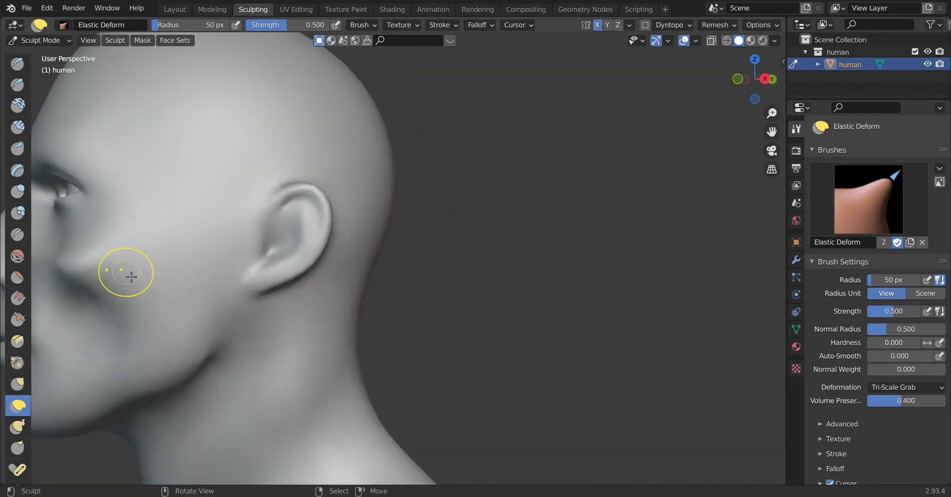
{"action": "middle_click_drag", "start_coordinate": [131, 276], "coordinate": [255, 312]}
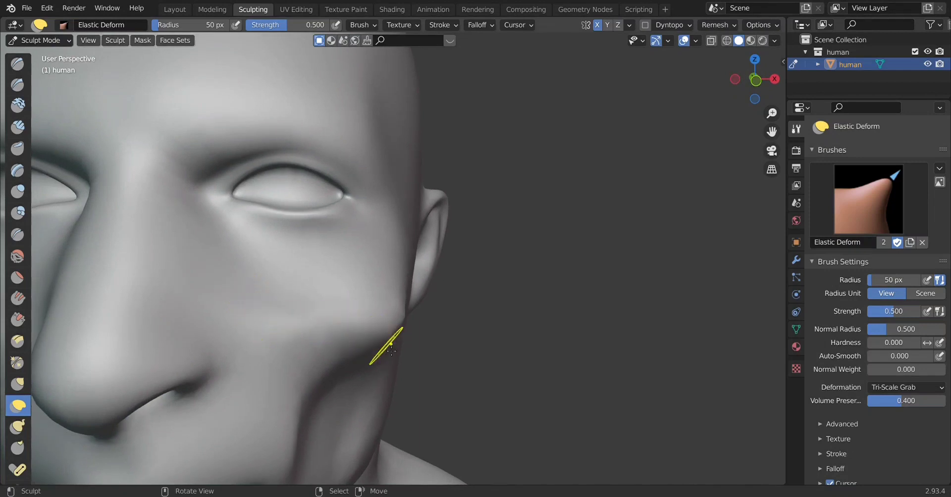
{"action": "mouse_move", "coordinate": [371, 341]}
{"action": "left_mouse_down"}
{"action": "mouse_move", "coordinate": [369, 314]}
{"action": "mouse_move", "coordinate": [394, 278]}
{"action": "mouse_move", "coordinate": [378, 304]}
{"action": "mouse_move", "coordinate": [373, 273]}
{"action": "left_mouse_up"}
Step: Deepen the cheek hollow with another elastic stroke from a close three-quarter view
{"action": "mouse_move", "coordinate": [374, 274]}
{"action": "middle_mouse_down"}
{"action": "mouse_move", "coordinate": [305, 325]}
{"action": "mouse_move", "coordinate": [250, 314]}
{"action": "mouse_move", "coordinate": [361, 383]}
{"action": "middle_mouse_up"}
{"action": "scroll", "coordinate": [360, 383], "scroll_direction": "up", "scroll_amount": 2}
{"action": "scroll", "coordinate": [403, 335], "scroll_direction": "up", "scroll_amount": 1}
{"action": "scroll", "coordinate": [337, 307], "scroll_direction": "up", "scroll_amount": 2}
{"action": "middle_click_drag", "start_coordinate": [393, 295], "coordinate": [253, 320]}
{"action": "mouse_move", "coordinate": [252, 320]}
{"action": "left_mouse_down"}
{"action": "mouse_move", "coordinate": [259, 327]}
{"action": "mouse_move", "coordinate": [267, 313]}
{"action": "mouse_move", "coordinate": [232, 290]}
{"action": "mouse_move", "coordinate": [263, 278]}
{"action": "left_mouse_up"}
{"action": "scroll", "coordinate": [263, 277], "scroll_direction": "down", "scroll_amount": 2}
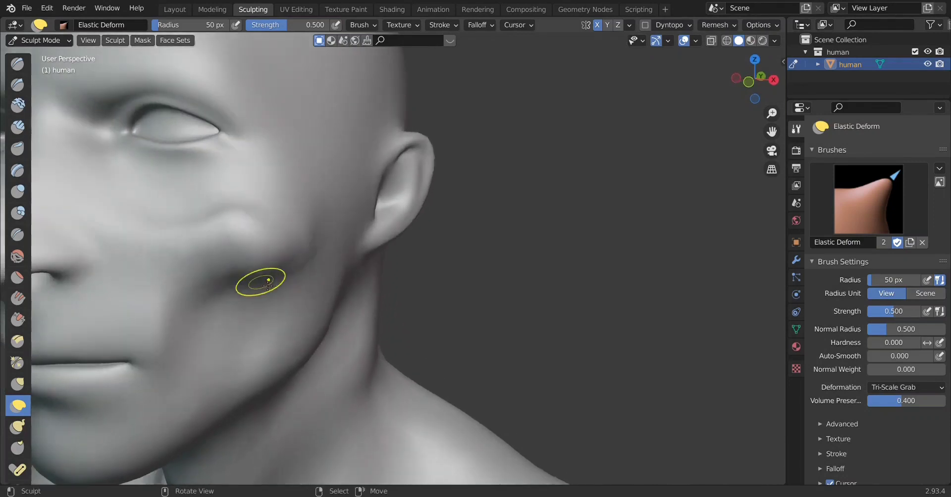
{"action": "scroll", "coordinate": [263, 278], "scroll_direction": "down", "scroll_amount": 2}
{"action": "middle_click_drag", "start_coordinate": [263, 277], "coordinate": [361, 283]}
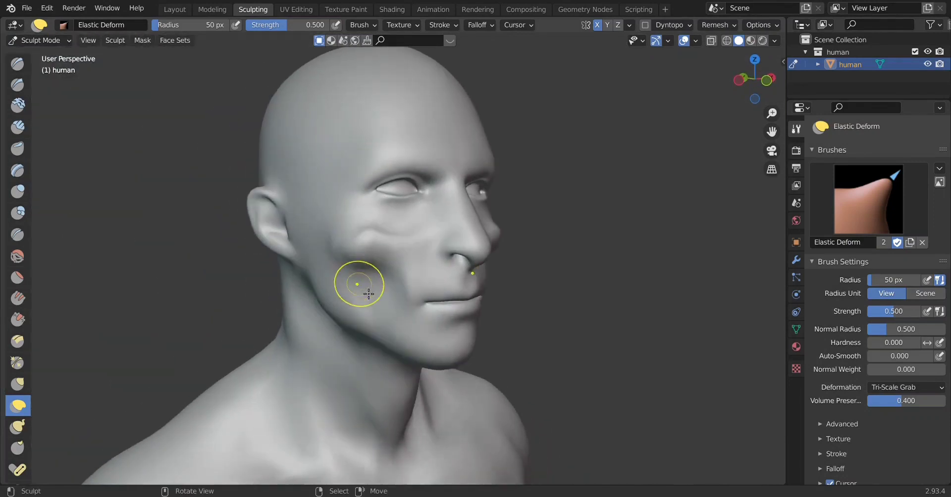
{"action": "left_click", "coordinate": [17, 256]}
Step: Smooth the hollowed cheek along the jaw edge and the side of the face near the ear
{"action": "middle_click_drag", "start_coordinate": [297, 381], "coordinate": [426, 385]}
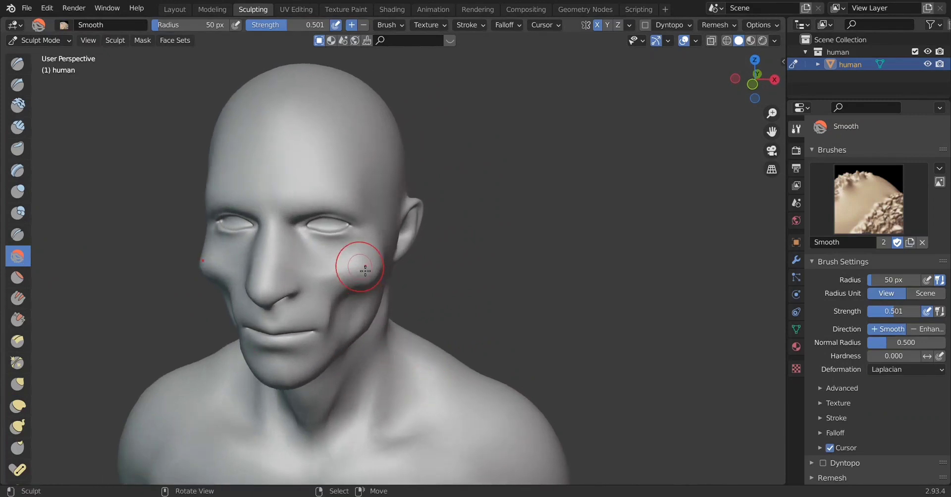
{"action": "left_click_drag", "start_coordinate": [365, 270], "coordinate": [378, 282]}
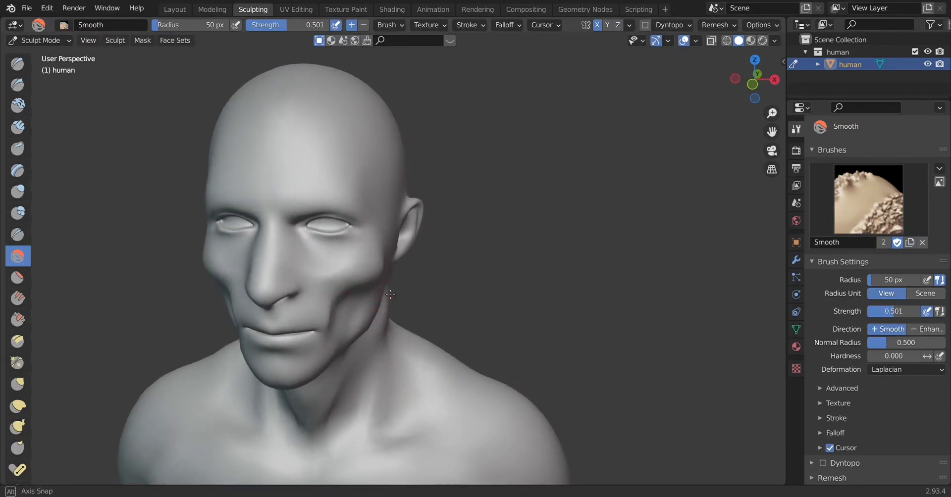
{"action": "middle_click_drag", "start_coordinate": [390, 294], "coordinate": [353, 297]}
{"action": "scroll", "coordinate": [354, 296], "scroll_direction": "up", "scroll_amount": 2}
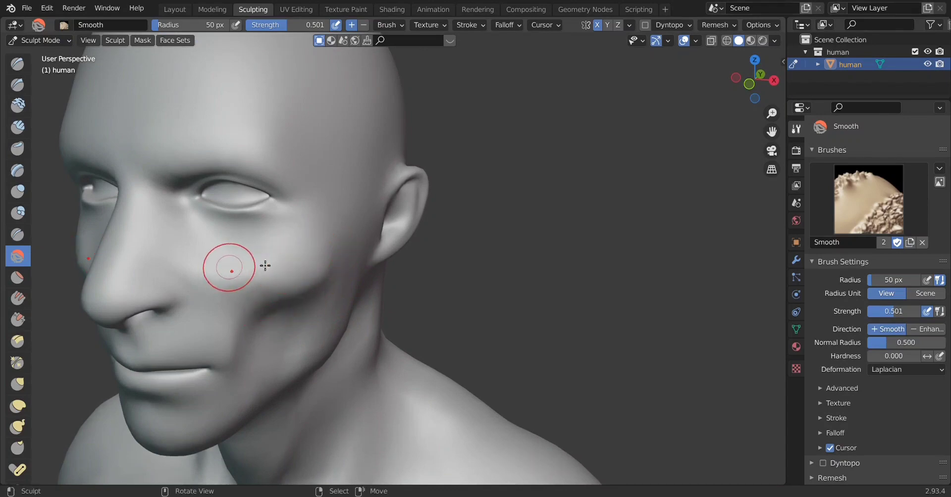
{"action": "mouse_move", "coordinate": [229, 265]}
{"action": "middle_mouse_down"}
{"action": "mouse_move", "coordinate": [494, 258]}
{"action": "mouse_move", "coordinate": [345, 295]}
{"action": "mouse_move", "coordinate": [396, 282]}
{"action": "middle_mouse_up"}
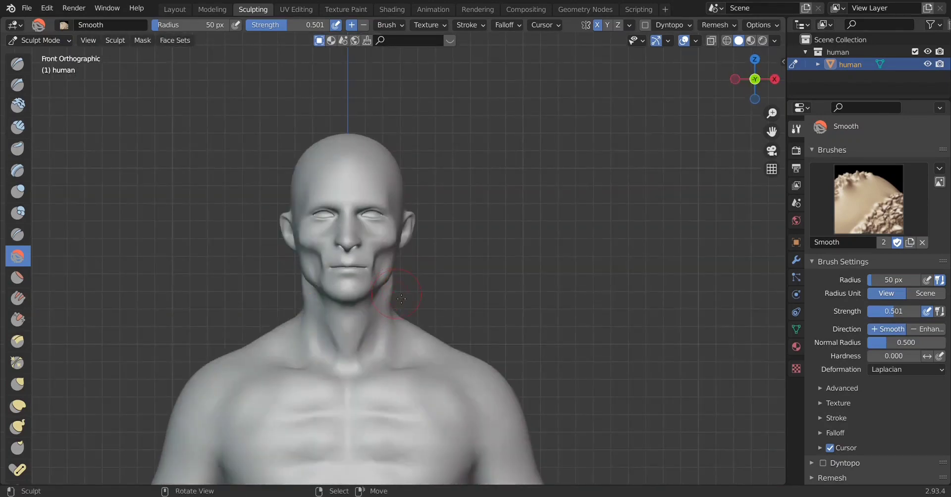
{"action": "scroll", "coordinate": [408, 276], "scroll_direction": "up", "scroll_amount": 3}
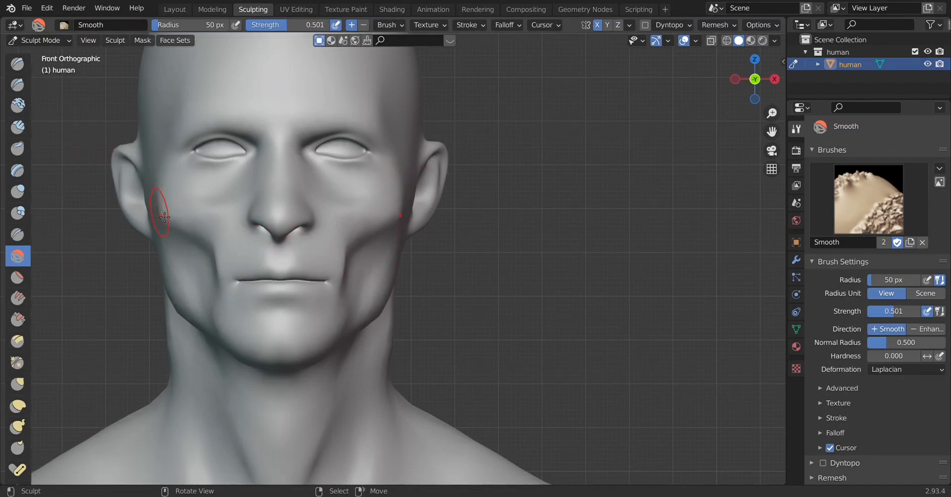
{"action": "left_click_drag", "start_coordinate": [164, 217], "coordinate": [165, 218]}
{"action": "mouse_move", "coordinate": [378, 260]}
{"action": "middle_mouse_down"}
{"action": "mouse_move", "coordinate": [314, 259]}
{"action": "mouse_move", "coordinate": [353, 307]}
{"action": "middle_mouse_up"}
{"action": "scroll", "coordinate": [353, 308], "scroll_direction": "up", "scroll_amount": 1}
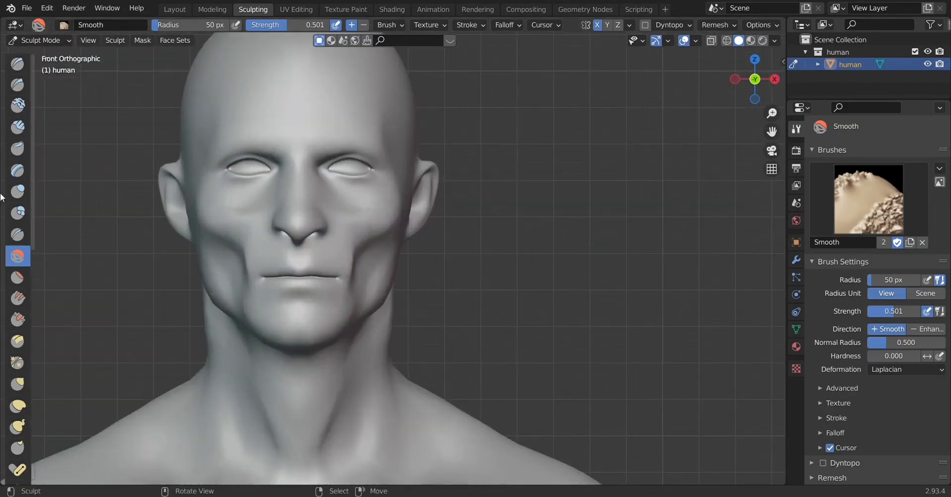
Step: Build up the temples in side profile with the 0.795 Layer brush, then check them in front view
{"action": "left_click", "coordinate": [18, 170]}
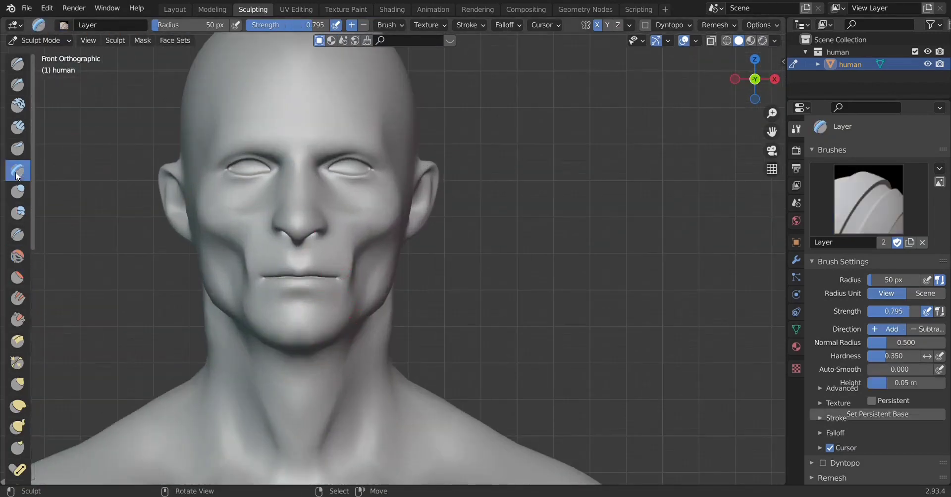
{"action": "middle_click_drag", "start_coordinate": [346, 248], "coordinate": [318, 271]}
{"action": "scroll", "coordinate": [288, 185], "scroll_direction": "up", "scroll_amount": 2}
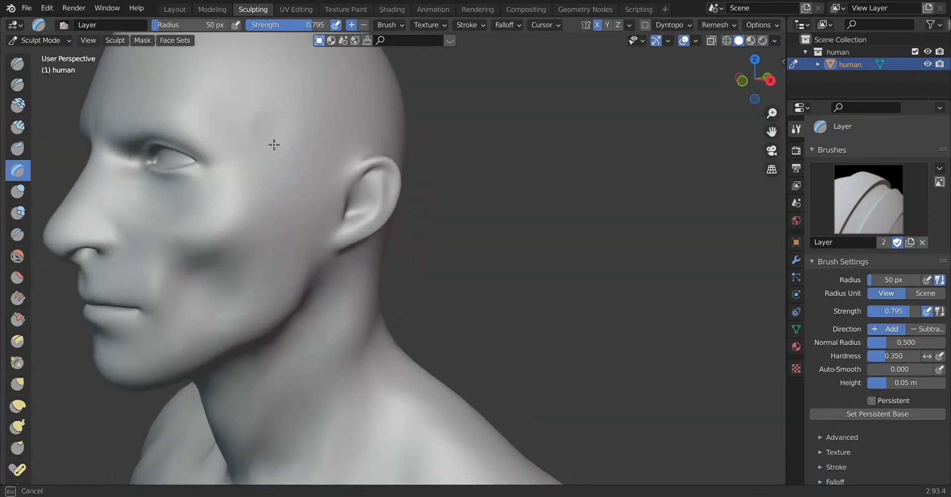
{"action": "scroll", "coordinate": [317, 159], "scroll_direction": "down", "scroll_amount": 3}
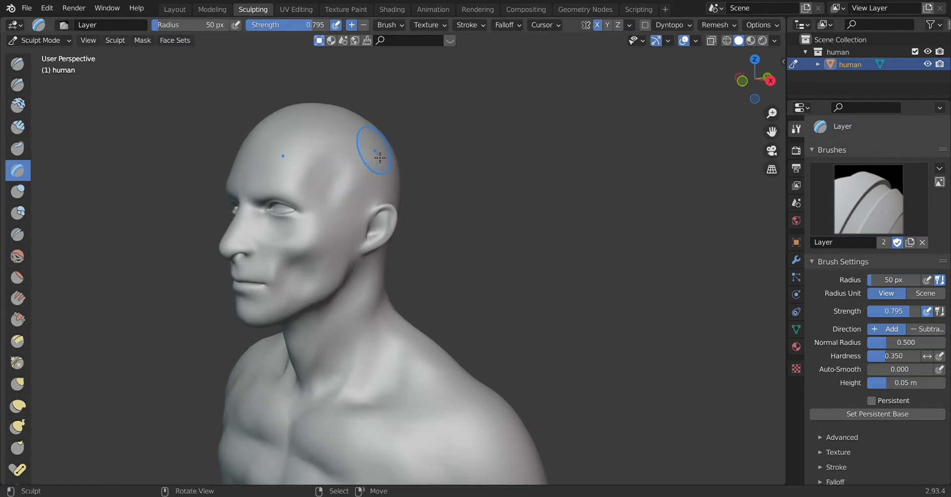
{"action": "mouse_move", "coordinate": [374, 149]}
{"action": "middle_mouse_down", "text": "alt"}
{"action": "mouse_move", "coordinate": [366, 270]}
{"action": "mouse_move", "coordinate": [297, 159]}
{"action": "middle_mouse_up", "text": "alt"}
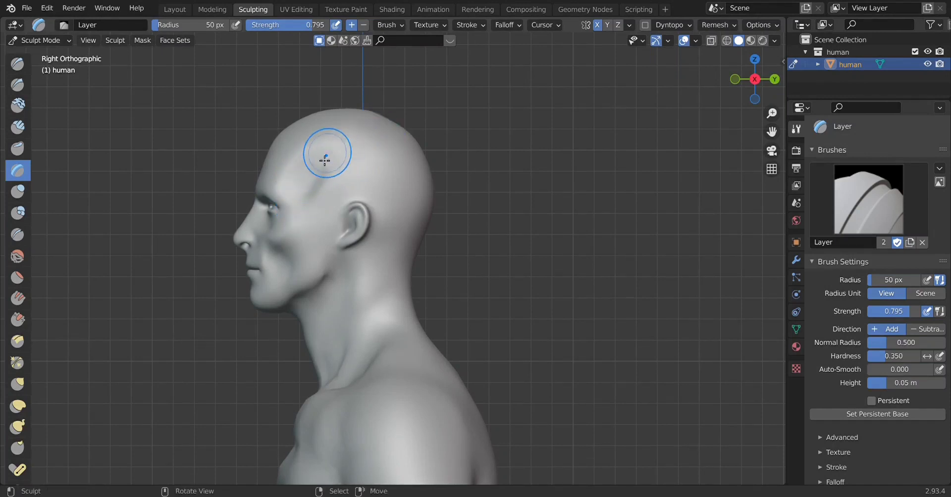
{"action": "middle_click_drag", "start_coordinate": [410, 152], "coordinate": [446, 199], "text": "alt"}
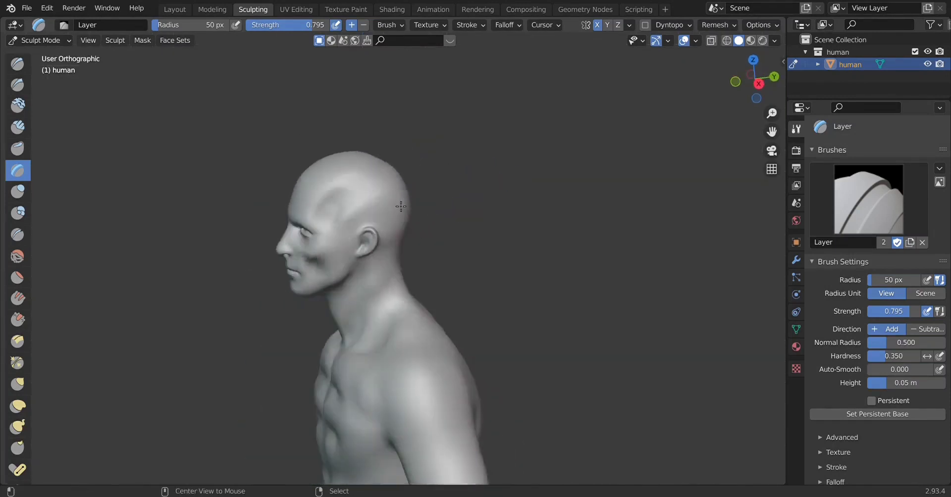
{"action": "key", "text": "KP_1"}
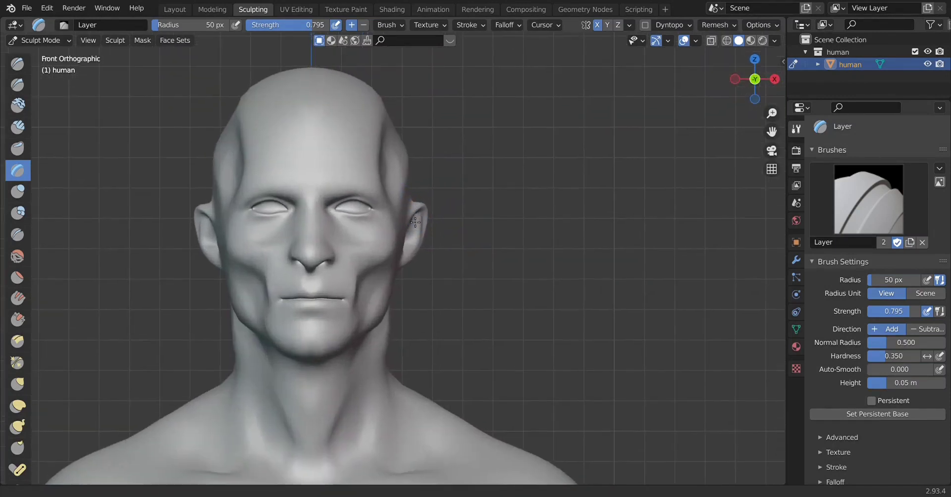
{"action": "middle_click_drag", "start_coordinate": [124, 103], "coordinate": [118, 143], "text": "shift"}
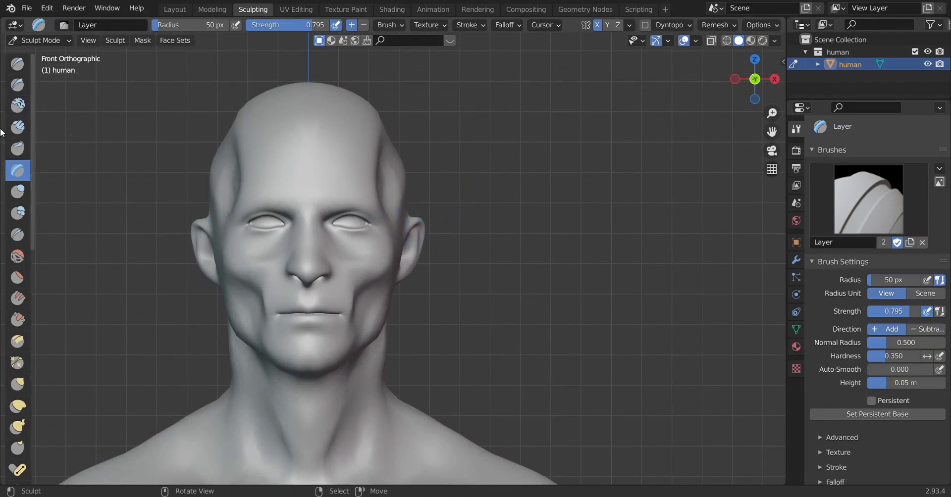
Step: Smooth the temples, the forehead and the skull sides above the ears
{"action": "left_click", "coordinate": [17, 256]}
{"action": "middle_click_drag", "start_coordinate": [163, 247], "coordinate": [282, 227]}
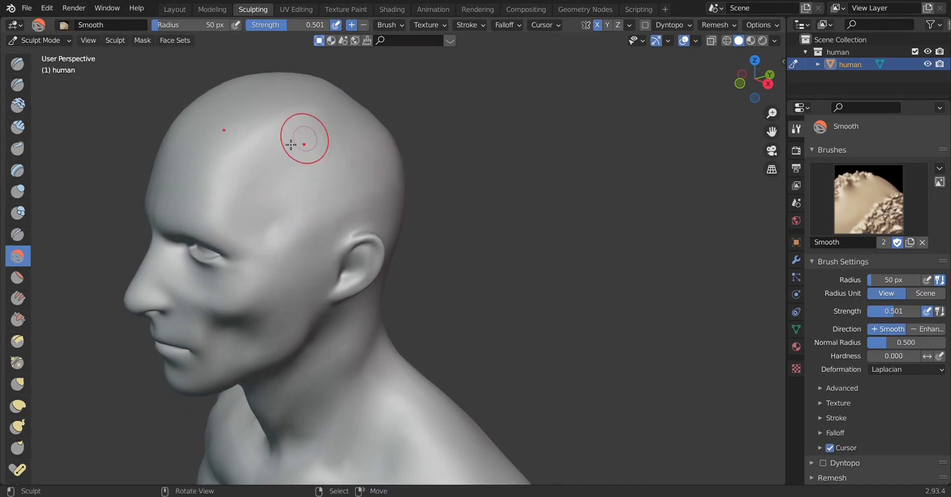
{"action": "left_click_drag", "start_coordinate": [303, 142], "coordinate": [286, 131]}
{"action": "key", "text": "KP_1"}
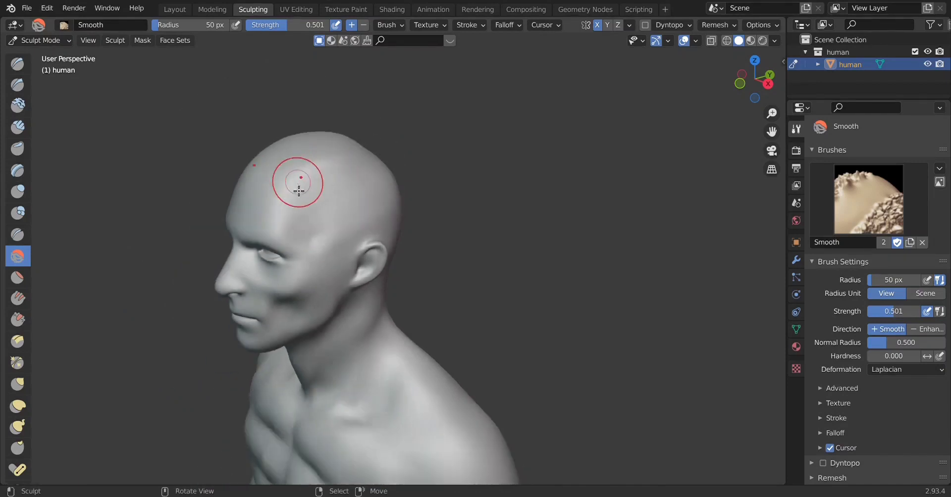
{"action": "scroll", "coordinate": [439, 216], "scroll_direction": "up", "scroll_amount": 2}
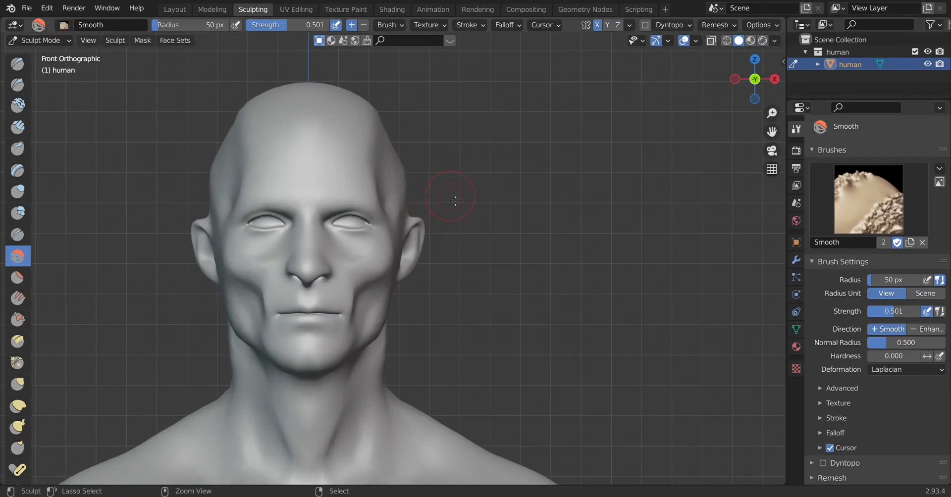
{"action": "middle_click_drag", "start_coordinate": [445, 205], "coordinate": [365, 215]}
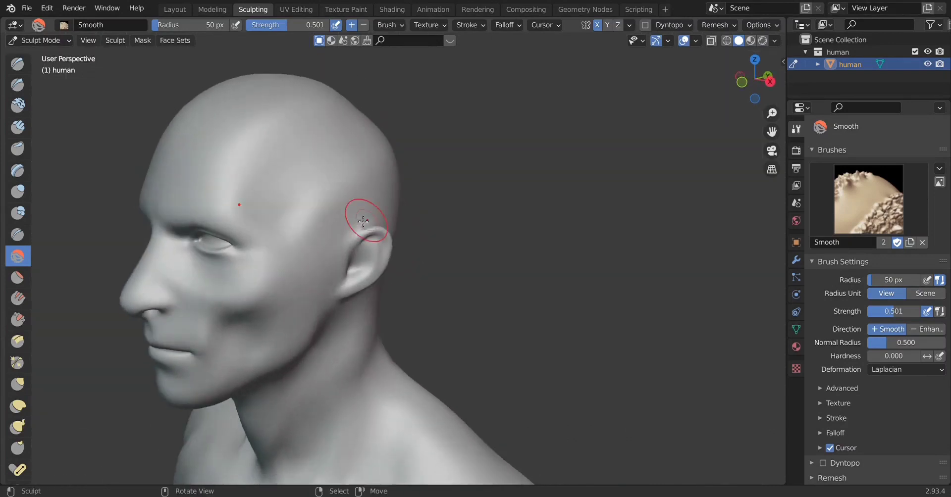
{"action": "mouse_move", "coordinate": [303, 110]}
{"action": "left_mouse_down"}
{"action": "mouse_move", "coordinate": [315, 107]}
{"action": "mouse_move", "coordinate": [276, 95]}
{"action": "left_mouse_up"}
{"action": "mouse_move", "coordinate": [303, 56]}
{"action": "middle_mouse_down"}
{"action": "mouse_move", "coordinate": [477, 117]}
{"action": "mouse_move", "coordinate": [458, 202]}
{"action": "mouse_move", "coordinate": [356, 204]}
{"action": "middle_mouse_up"}
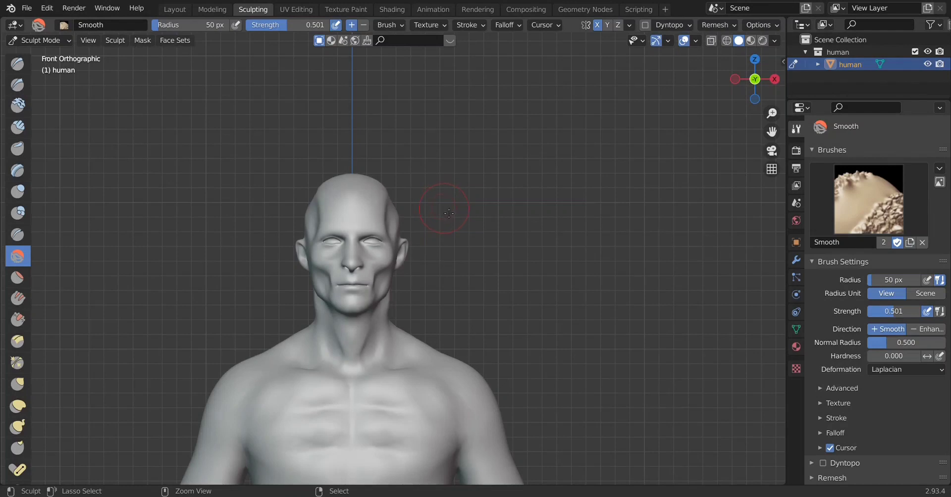
{"action": "middle_click_drag", "start_coordinate": [449, 215], "coordinate": [398, 228]}
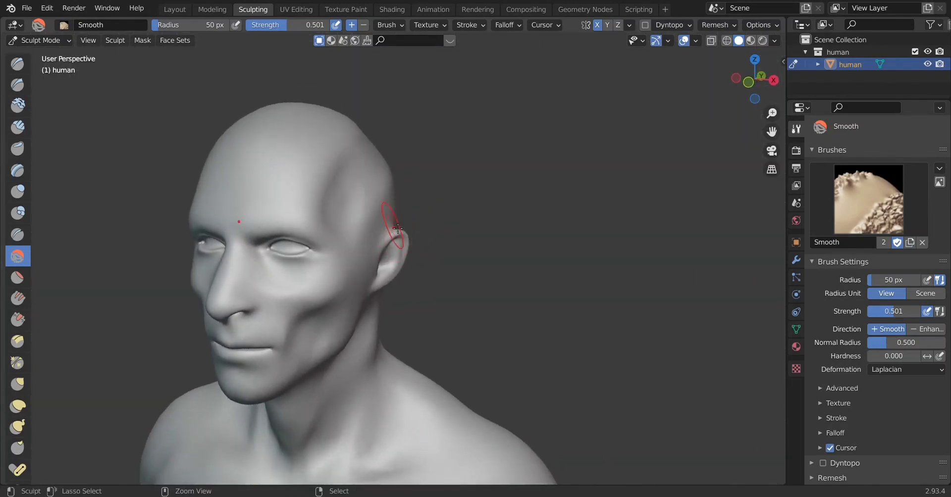
{"action": "middle_click_drag", "start_coordinate": [399, 219], "coordinate": [365, 248], "text": "alt"}
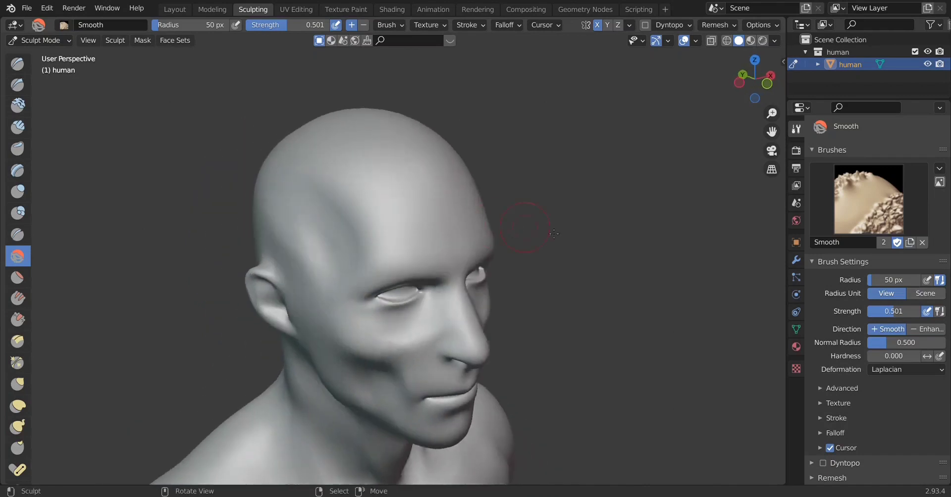
{"action": "left_click_drag", "start_coordinate": [265, 182], "coordinate": [214, 182]}
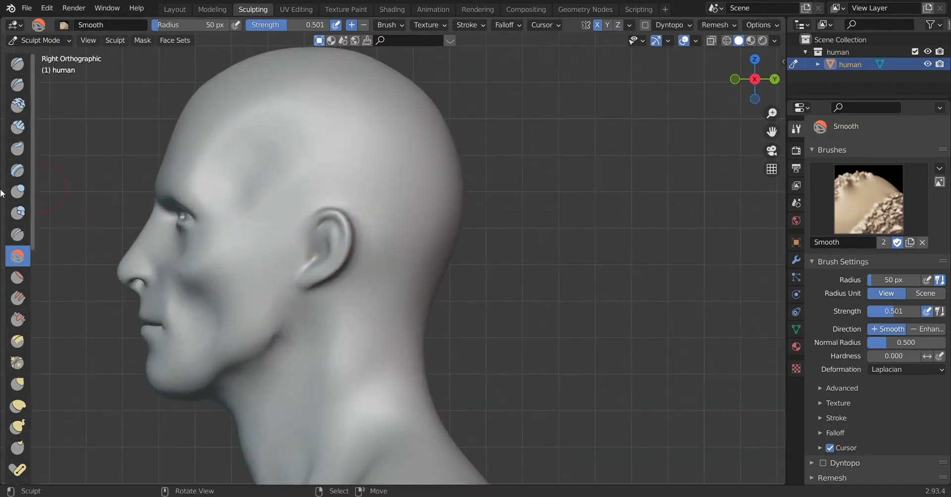
Step: Add more Layer volume from the forehead up along the temple ridges
{"action": "left_click", "coordinate": [18, 170]}
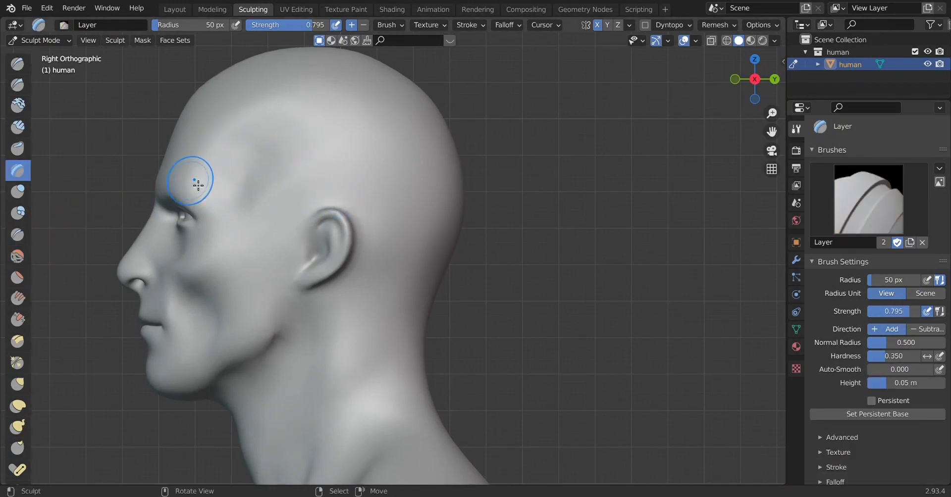
{"action": "mouse_move", "coordinate": [223, 208]}
{"action": "left_mouse_down"}
{"action": "mouse_move", "coordinate": [233, 214]}
{"action": "mouse_move", "coordinate": [278, 187]}
{"action": "mouse_move", "coordinate": [294, 222]}
{"action": "left_mouse_up"}
{"action": "key", "text": "KP_1"}
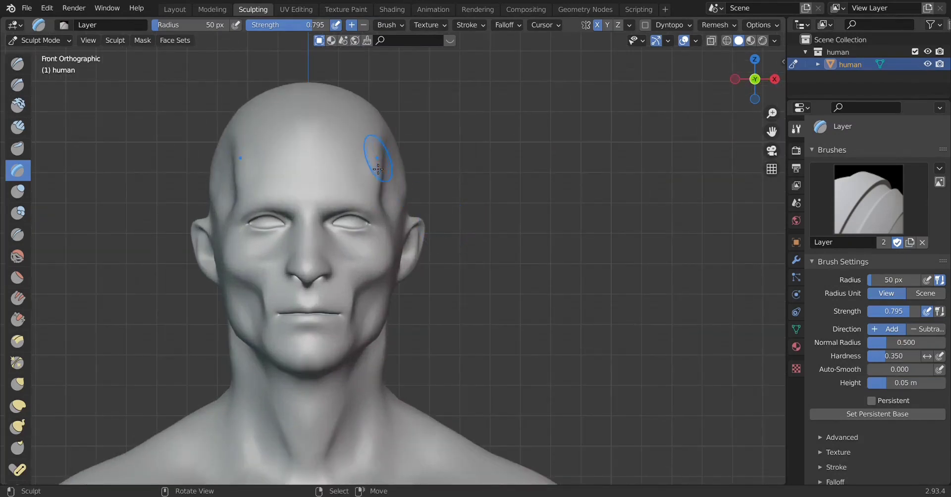
{"action": "mouse_move", "coordinate": [383, 181]}
{"action": "middle_mouse_down"}
{"action": "mouse_move", "coordinate": [418, 187]}
{"action": "mouse_move", "coordinate": [327, 217]}
{"action": "middle_mouse_up"}
{"action": "mouse_move", "coordinate": [319, 219]}
{"action": "left_mouse_down"}
{"action": "mouse_move", "coordinate": [275, 224]}
{"action": "mouse_move", "coordinate": [317, 168]}
{"action": "left_mouse_up"}
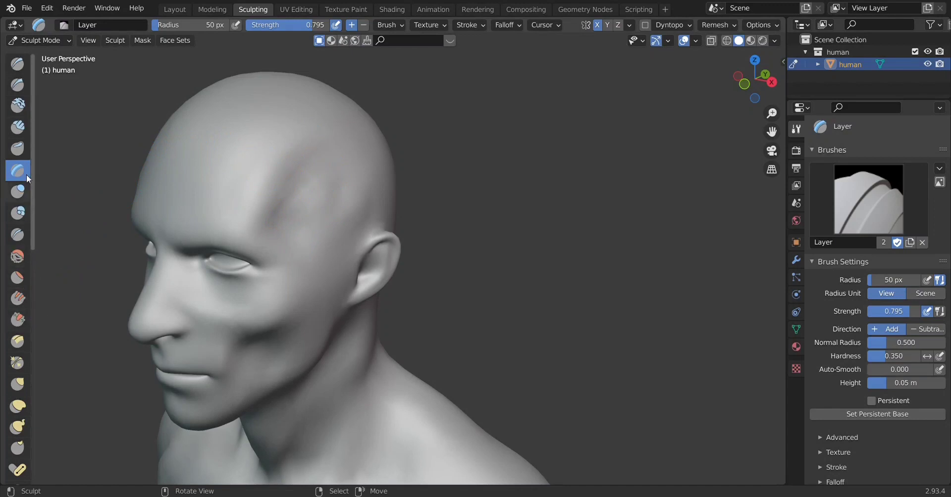
Step: Raise a curved Layer ridge along the temple, undoing a stray forehead stroke
{"action": "left_click", "coordinate": [19, 133]}
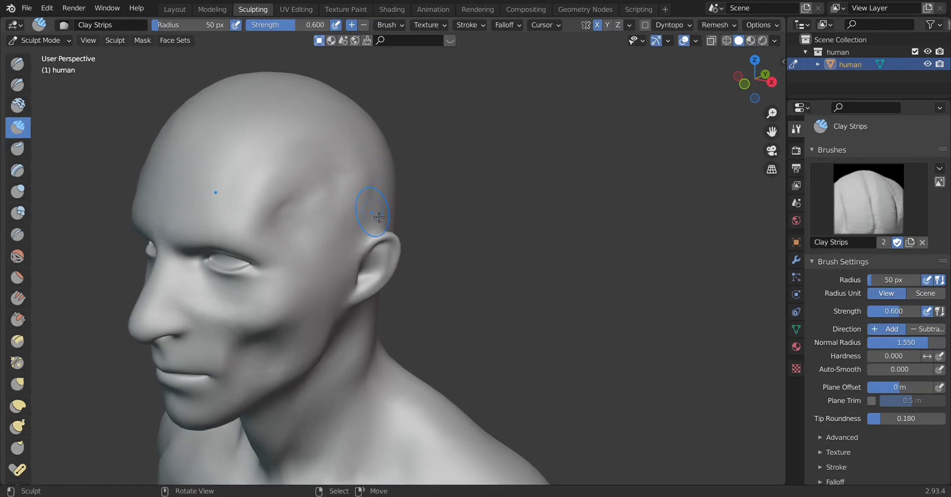
{"action": "middle_click_drag", "start_coordinate": [365, 202], "coordinate": [543, 247]}
{"action": "key", "text": "KP_3"}
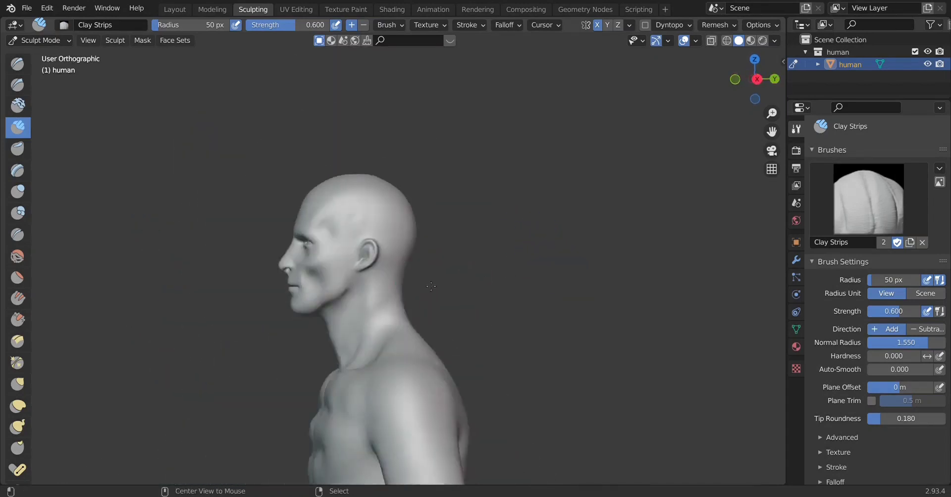
{"action": "left_click", "coordinate": [18, 258]}
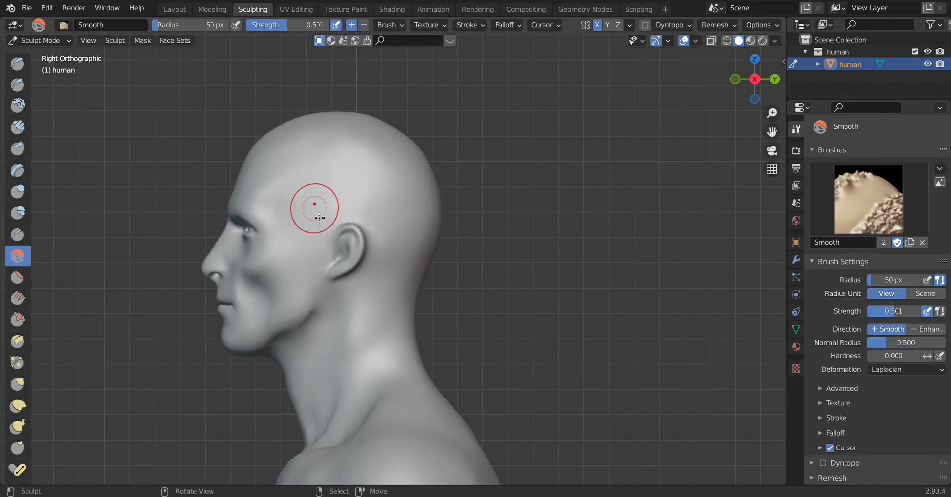
{"action": "middle_click_drag", "start_coordinate": [318, 213], "coordinate": [417, 237]}
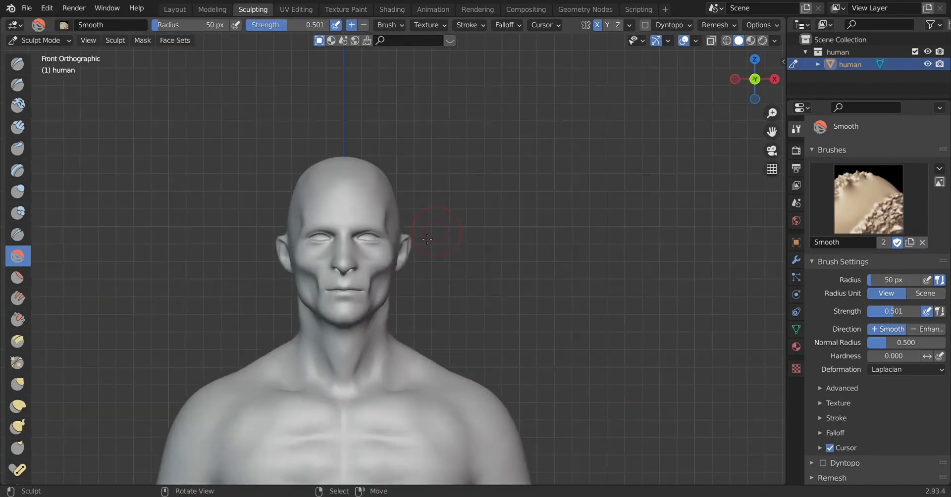
{"action": "scroll", "coordinate": [417, 236], "scroll_direction": "up", "scroll_amount": 2}
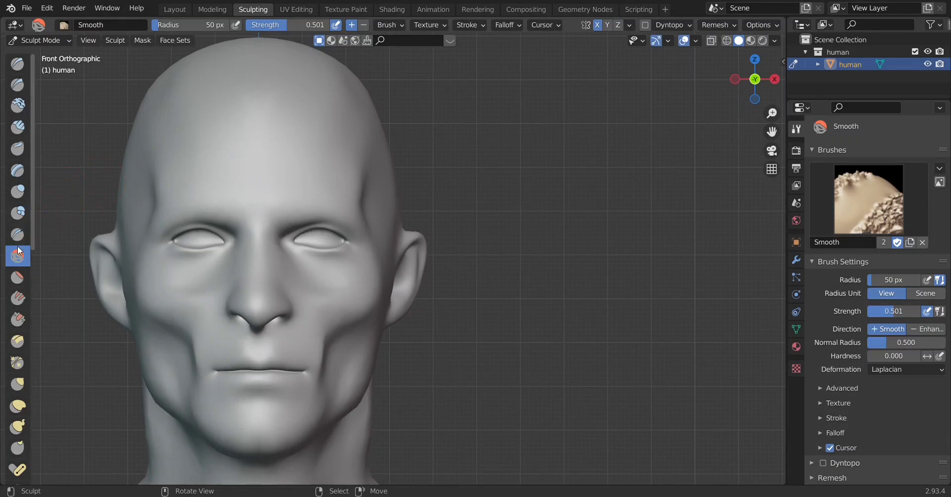
{"action": "scroll", "coordinate": [405, 242], "scroll_direction": "down", "scroll_amount": 2}
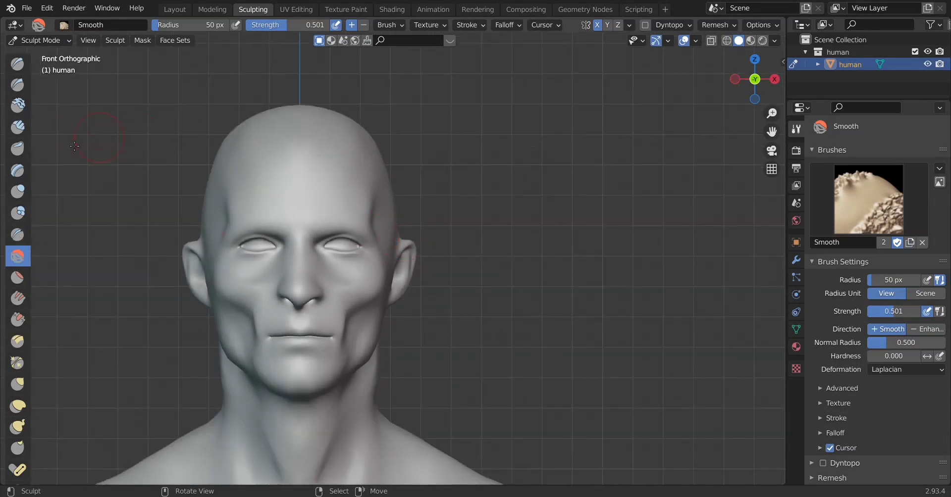
{"action": "left_click", "coordinate": [17, 170]}
{"action": "middle_click_drag", "start_coordinate": [391, 213], "coordinate": [253, 244]}
{"action": "left_click_drag", "start_coordinate": [253, 244], "coordinate": [252, 210]}
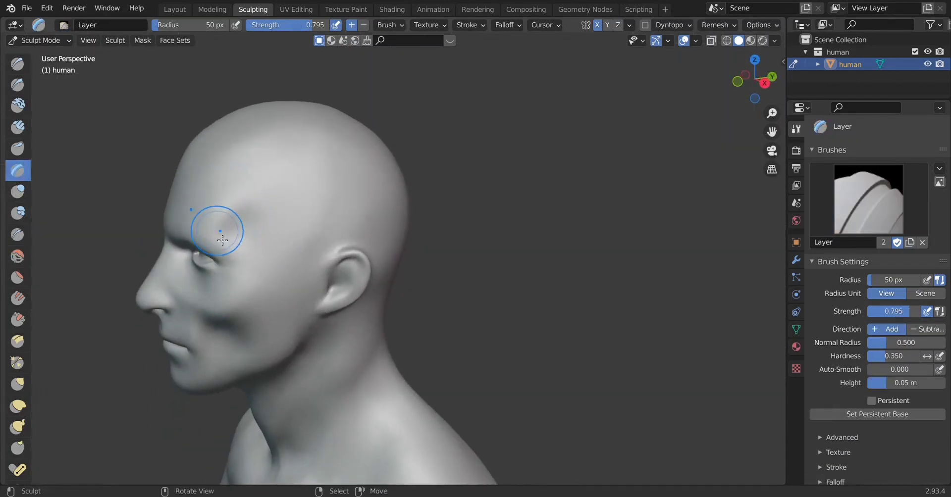
{"action": "key", "text": "ctrl+z"}
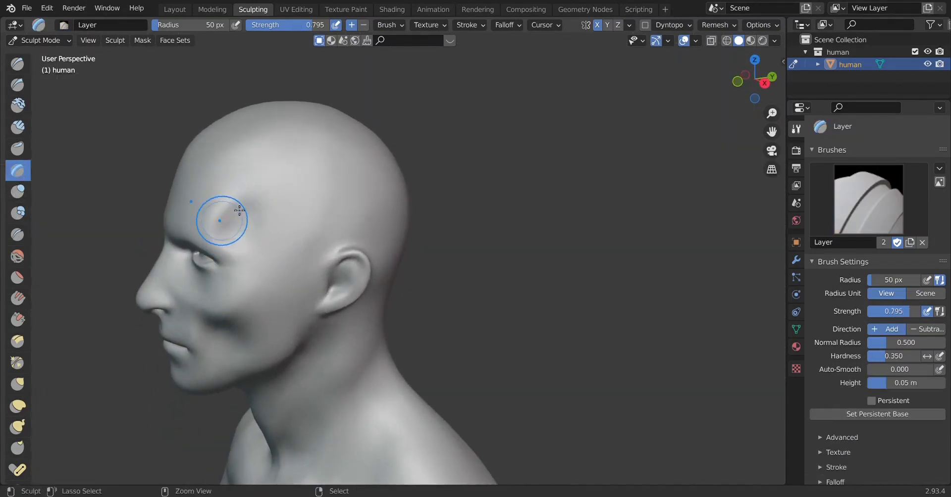
{"action": "left_click_drag", "start_coordinate": [237, 213], "coordinate": [187, 212]}
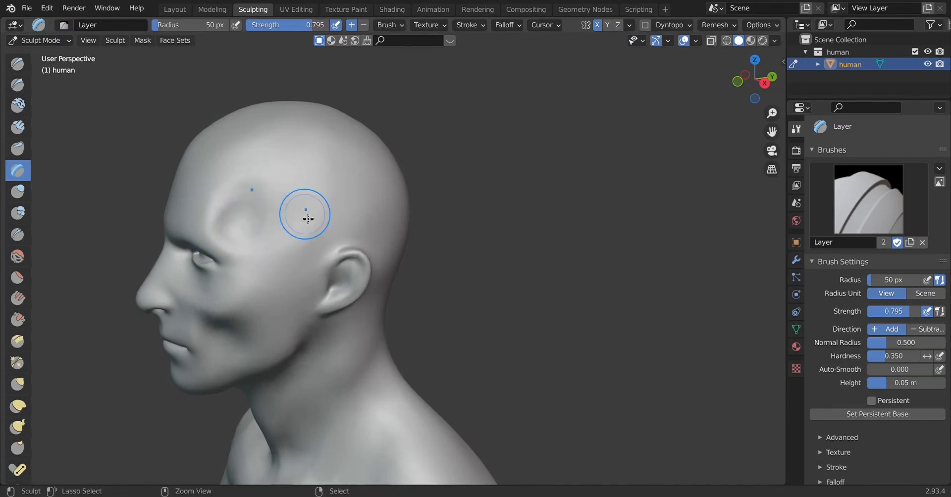
Step: Smooth the temple ridges into the forehead on both sides at 0.501 strength
{"action": "left_click", "coordinate": [17, 258]}
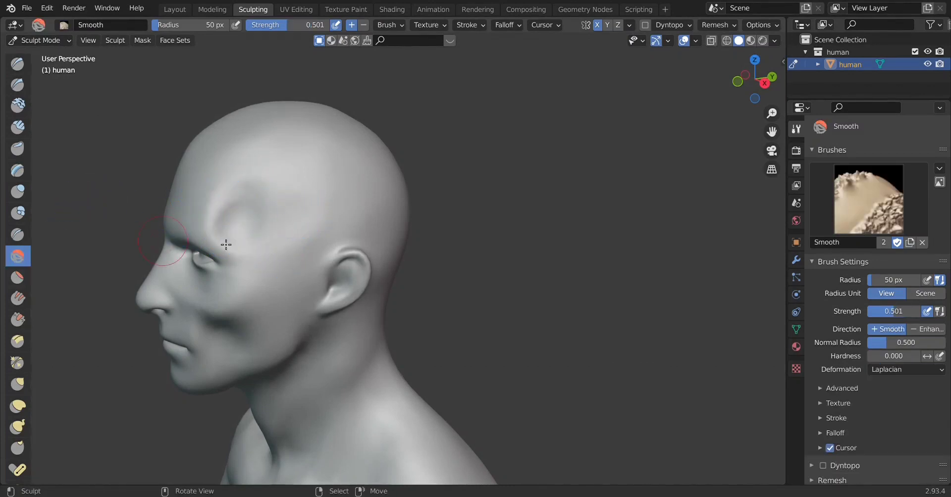
{"action": "left_click_drag", "start_coordinate": [232, 231], "coordinate": [314, 211]}
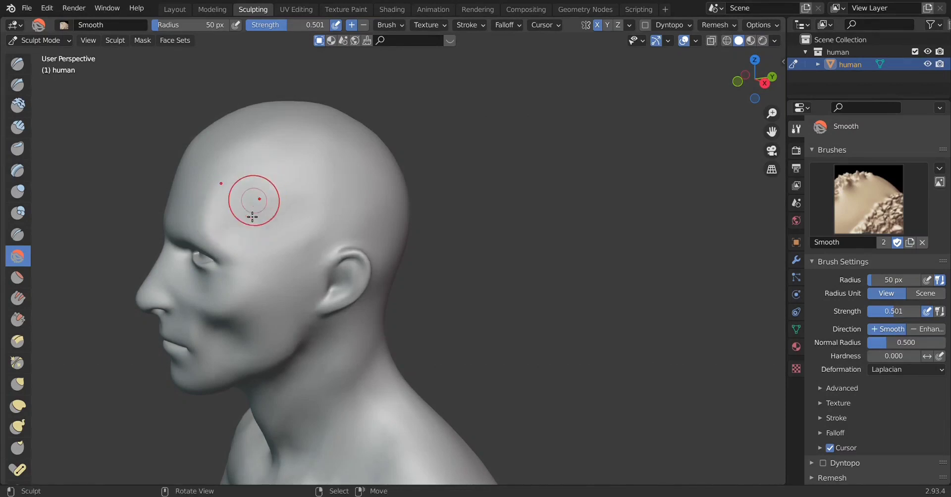
{"action": "middle_click_drag", "start_coordinate": [314, 211], "coordinate": [383, 221], "text": "alt"}
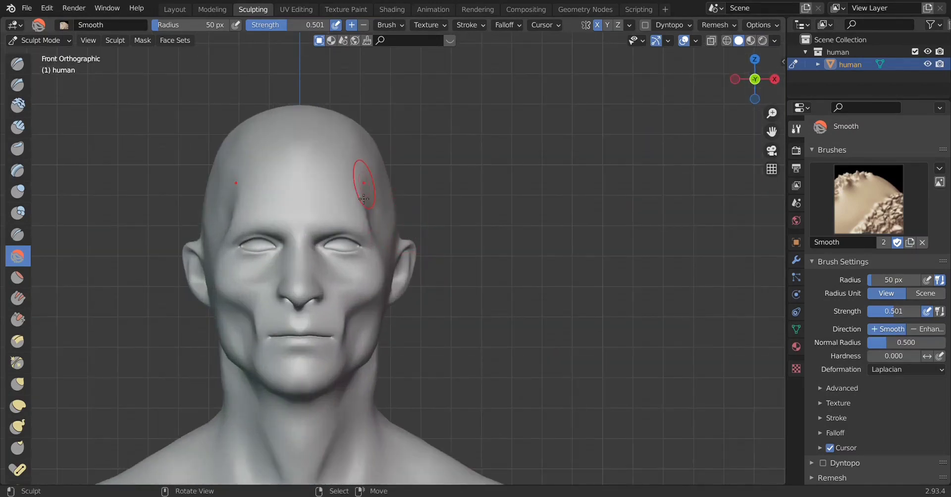
{"action": "middle_click_drag", "start_coordinate": [378, 199], "coordinate": [380, 222], "text": "alt"}
{"action": "left_click_drag", "start_coordinate": [376, 189], "coordinate": [254, 193]}
{"action": "scroll", "coordinate": [412, 293], "scroll_direction": "down", "scroll_amount": 1}
{"action": "scroll", "coordinate": [411, 293], "scroll_direction": "up", "scroll_amount": 2}
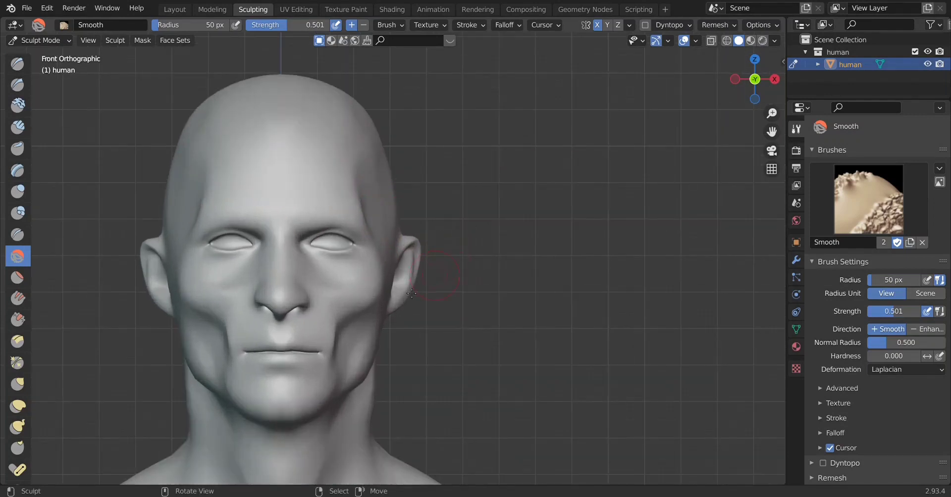
{"action": "middle_click_drag", "start_coordinate": [402, 316], "coordinate": [229, 358]}
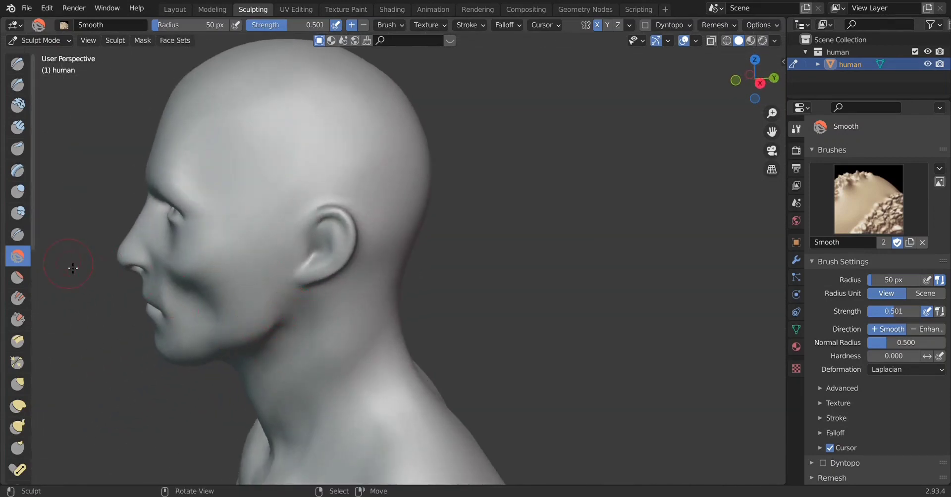
Step: Raise the neck muscle from below the ear toward the collarbone with the Layer brush
{"action": "left_click", "coordinate": [22, 171]}
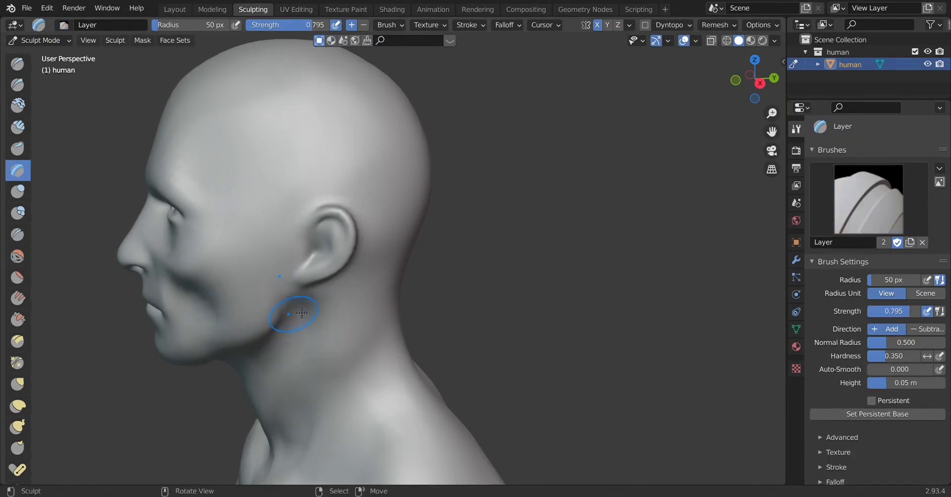
{"action": "mouse_move", "coordinate": [267, 409]}
{"action": "middle_mouse_down", "text": "alt"}
{"action": "mouse_move", "coordinate": [260, 371]}
{"action": "mouse_move", "coordinate": [319, 456]}
{"action": "mouse_move", "coordinate": [372, 342]}
{"action": "middle_mouse_up", "text": "alt"}
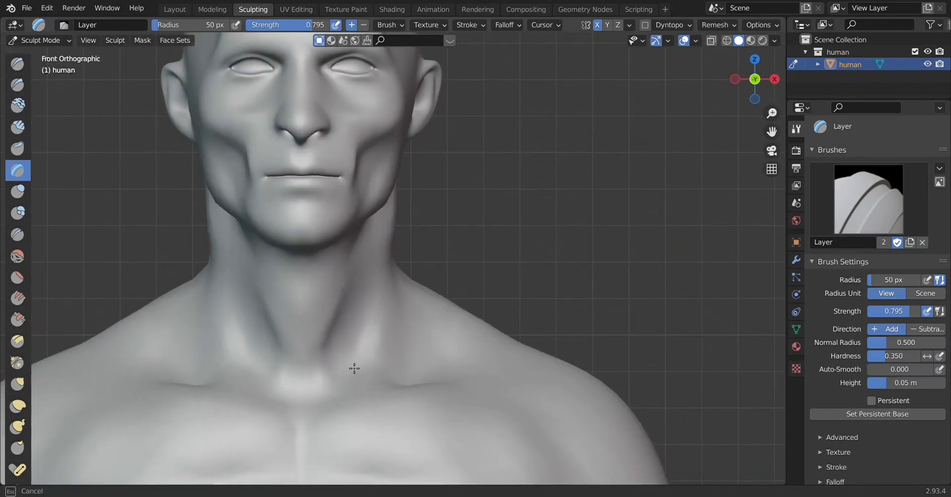
{"action": "middle_click_drag", "start_coordinate": [378, 297], "coordinate": [389, 322], "text": "shift"}
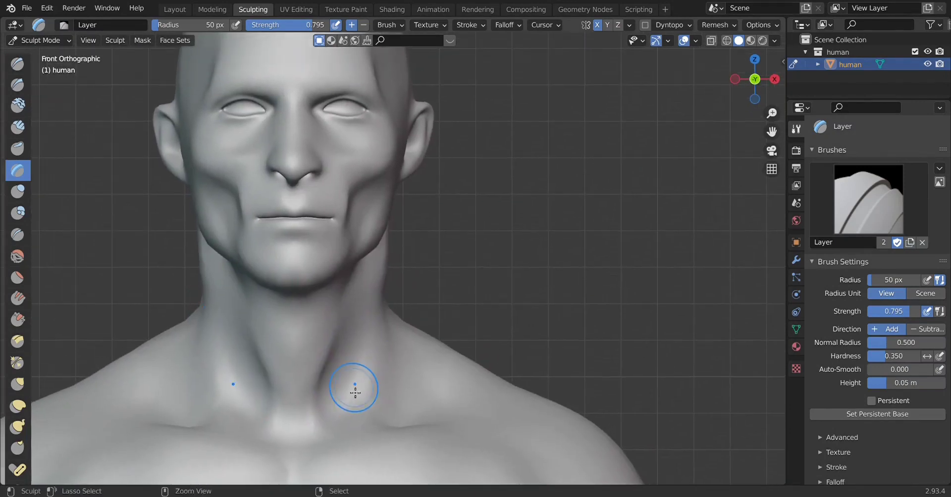
{"action": "mouse_move", "coordinate": [363, 366]}
{"action": "left_mouse_down"}
{"action": "mouse_move", "coordinate": [349, 401]}
{"action": "mouse_move", "coordinate": [353, 429]}
{"action": "left_mouse_up"}
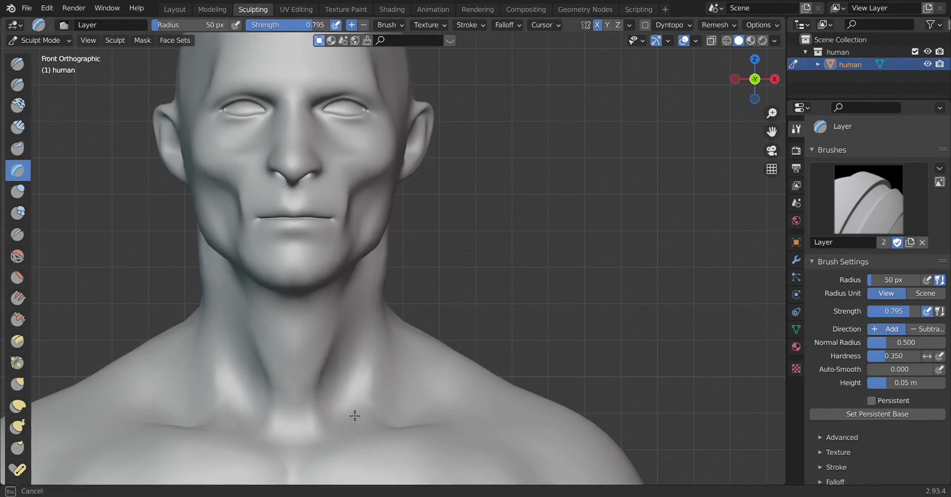
{"action": "mouse_move", "coordinate": [414, 361]}
{"action": "middle_mouse_down"}
{"action": "mouse_move", "coordinate": [304, 394]}
{"action": "mouse_move", "coordinate": [297, 424]}
{"action": "middle_mouse_up"}
Step: Smooth the neck below the ear, the neck base and the jaw edges, checking side and front views
{"action": "key", "text": "shift+s"}
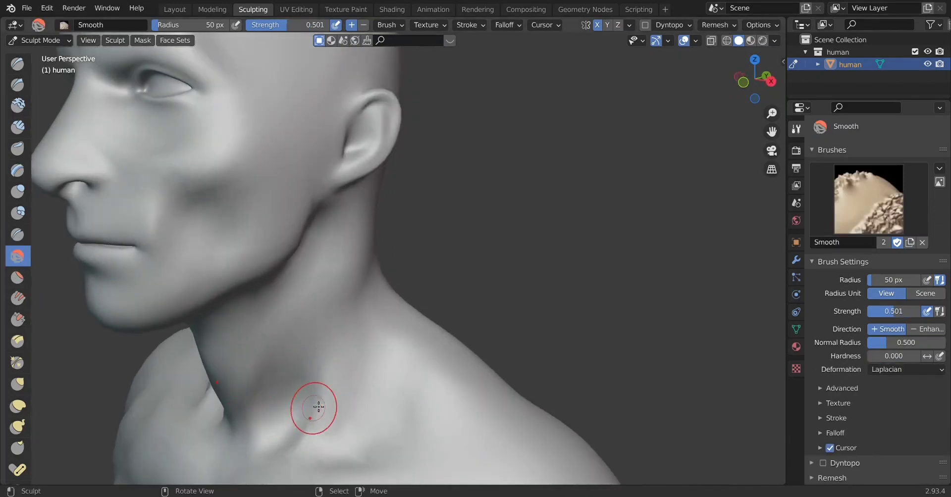
{"action": "mouse_move", "coordinate": [286, 399]}
{"action": "middle_mouse_down"}
{"action": "mouse_move", "coordinate": [346, 365]}
{"action": "mouse_move", "coordinate": [417, 365]}
{"action": "middle_mouse_up"}
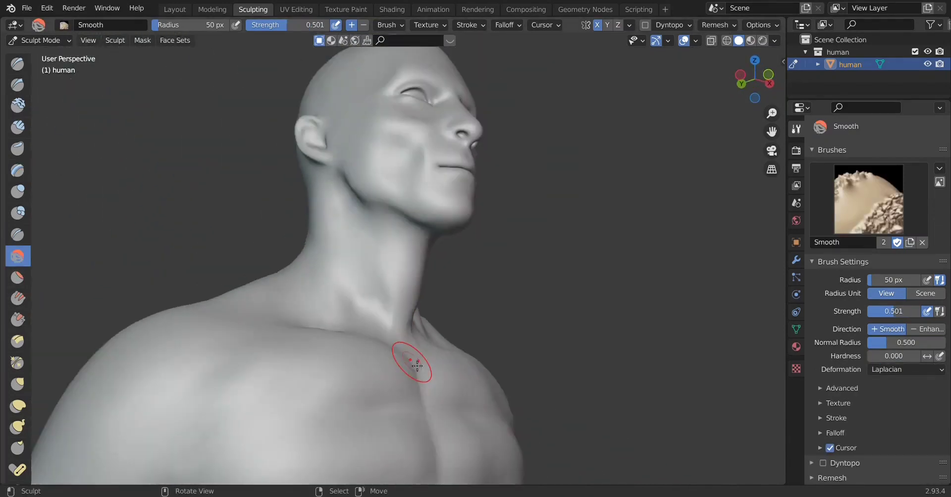
{"action": "key", "text": "KP_3"}
{"action": "scroll", "coordinate": [399, 359], "scroll_direction": "up", "scroll_amount": 2}
{"action": "scroll", "coordinate": [297, 319], "scroll_direction": "up", "scroll_amount": 3}
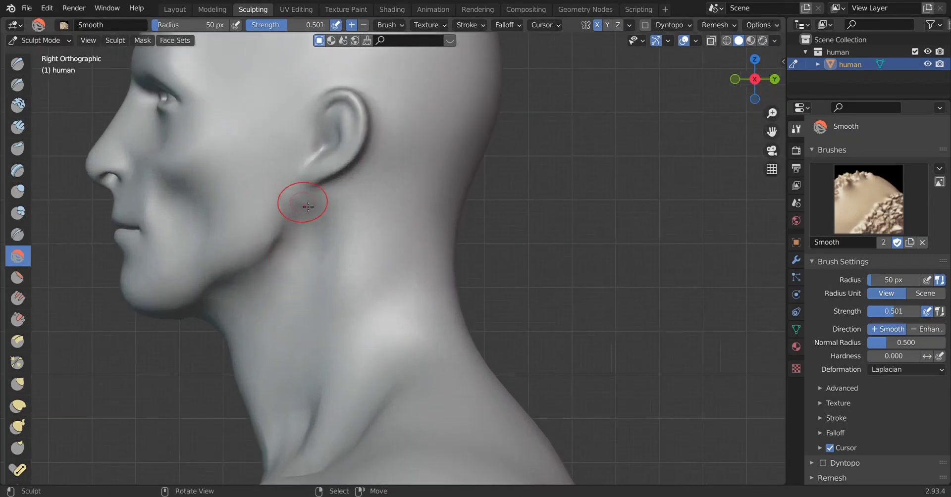
{"action": "scroll", "coordinate": [307, 317], "scroll_direction": "up", "scroll_amount": 2}
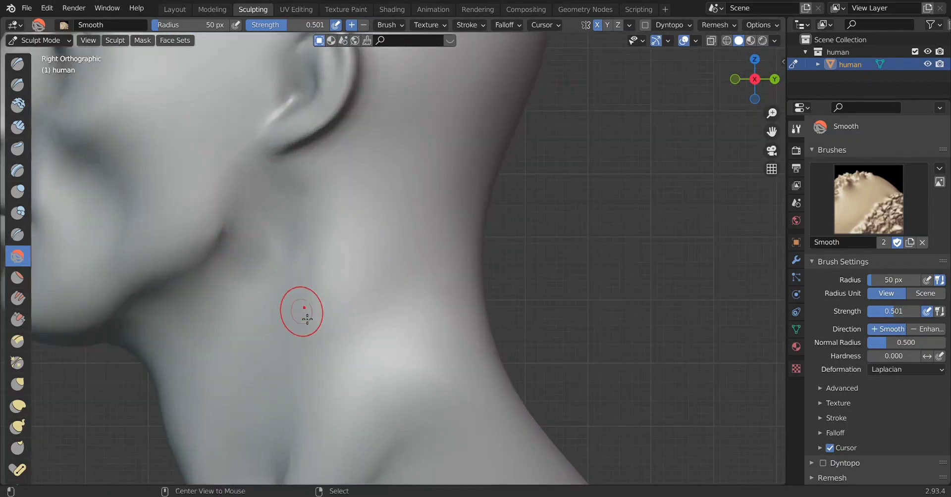
{"action": "key", "text": "KP_1"}
{"action": "key", "text": "KP_3"}
{"action": "scroll", "coordinate": [322, 314], "scroll_direction": "up", "scroll_amount": 2}
{"action": "middle_click_drag", "start_coordinate": [295, 357], "coordinate": [429, 367]}
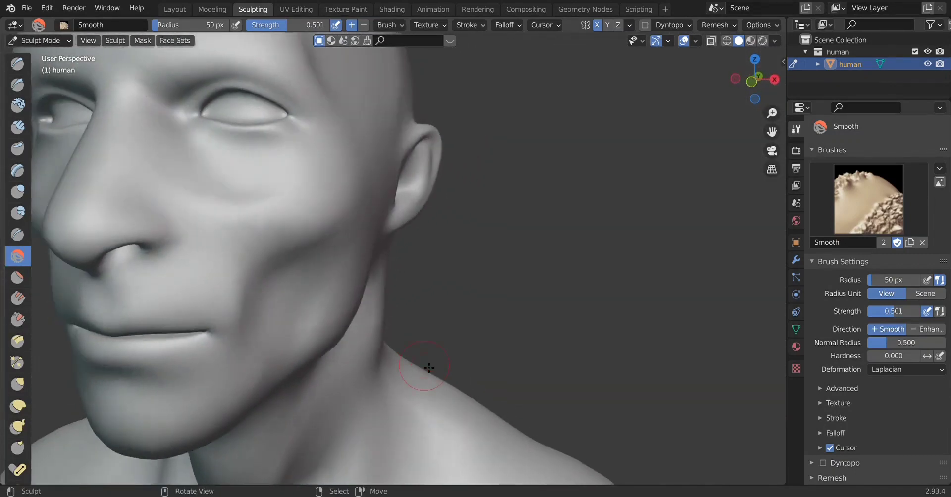
{"action": "scroll", "coordinate": [396, 381], "scroll_direction": "down", "scroll_amount": 3}
{"action": "key", "text": "ctrl+KP_3"}
{"action": "key", "text": "KP_1"}
{"action": "middle_click_drag", "start_coordinate": [485, 326], "coordinate": [387, 329], "text": "shift"}
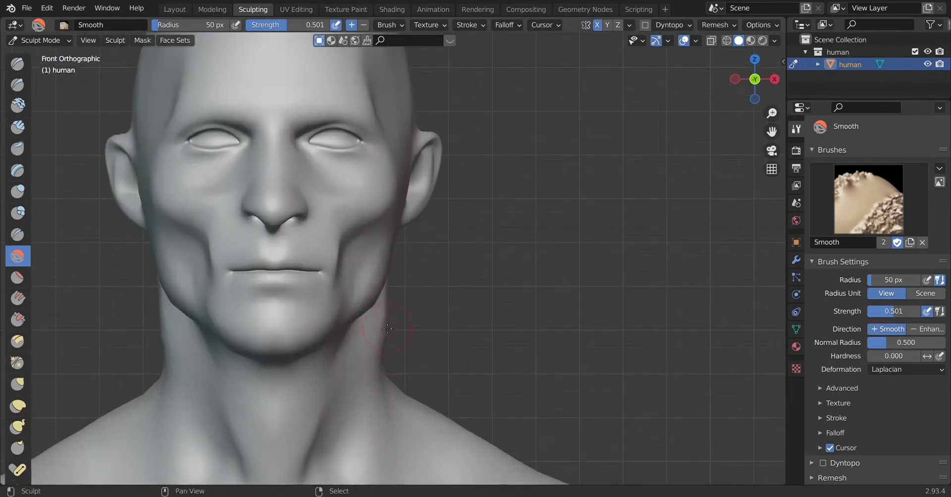
{"action": "scroll", "coordinate": [331, 341], "scroll_direction": "up", "scroll_amount": 3}
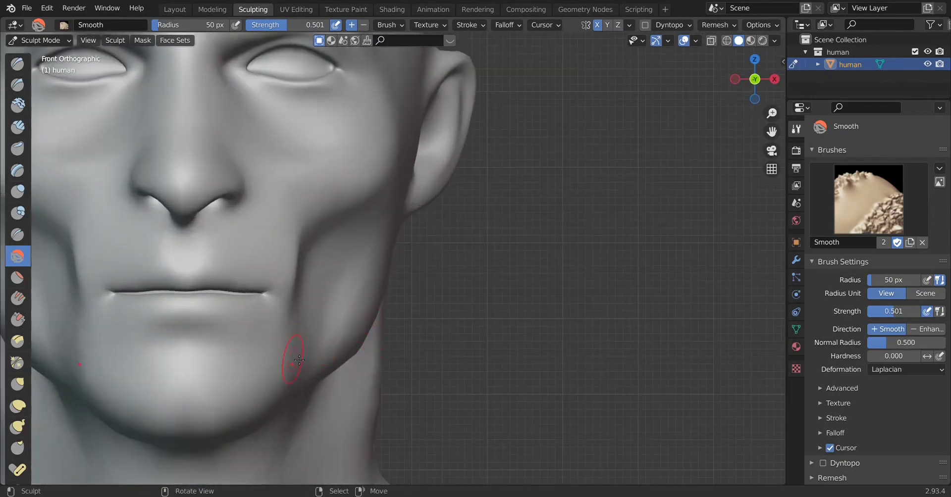
{"action": "key", "text": "KP_3"}
{"action": "key", "text": "KP_1"}
{"action": "scroll", "coordinate": [350, 361], "scroll_direction": "down", "scroll_amount": 3}
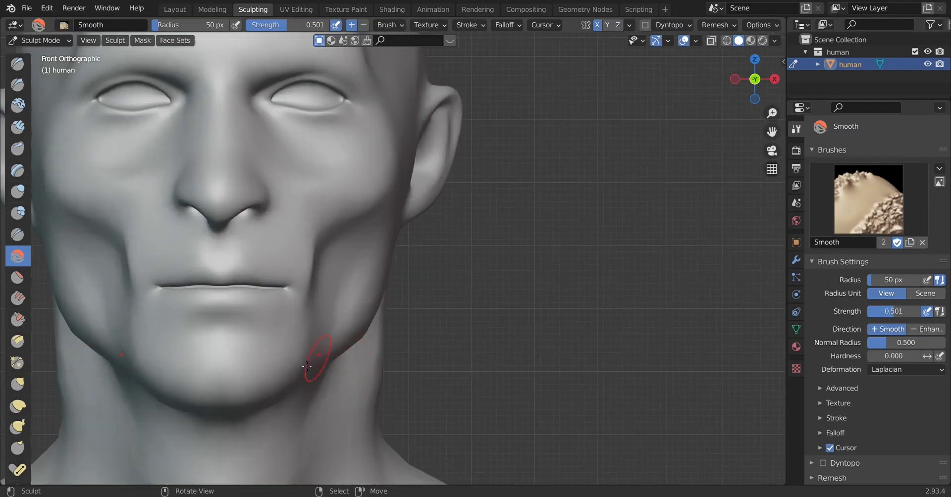
{"action": "scroll", "coordinate": [359, 341], "scroll_direction": "up", "scroll_amount": 2}
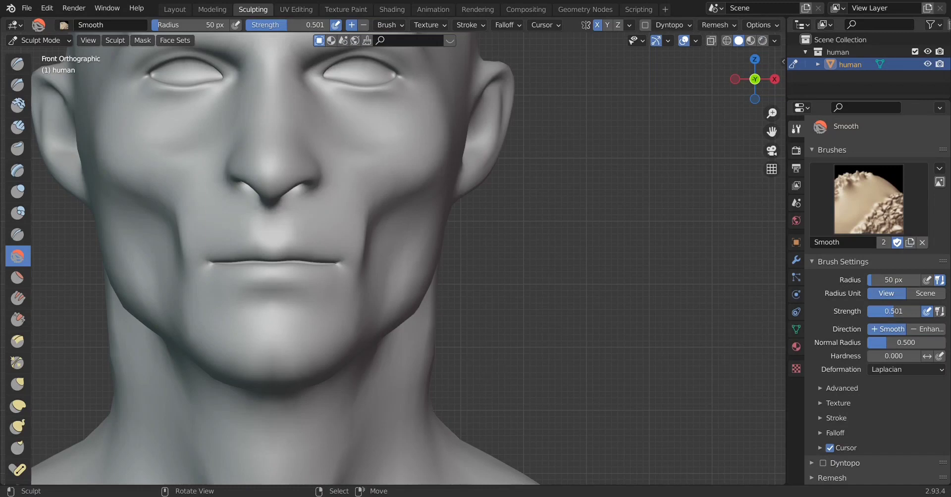
Step: In Layout, add a Subdivision modifier at viewport level 2, apply it, then return to Sculpting
{"action": "scroll", "coordinate": [412, 317], "scroll_direction": "down", "scroll_amount": 3}
{"action": "scroll", "coordinate": [412, 317], "scroll_direction": "down", "scroll_amount": 2}
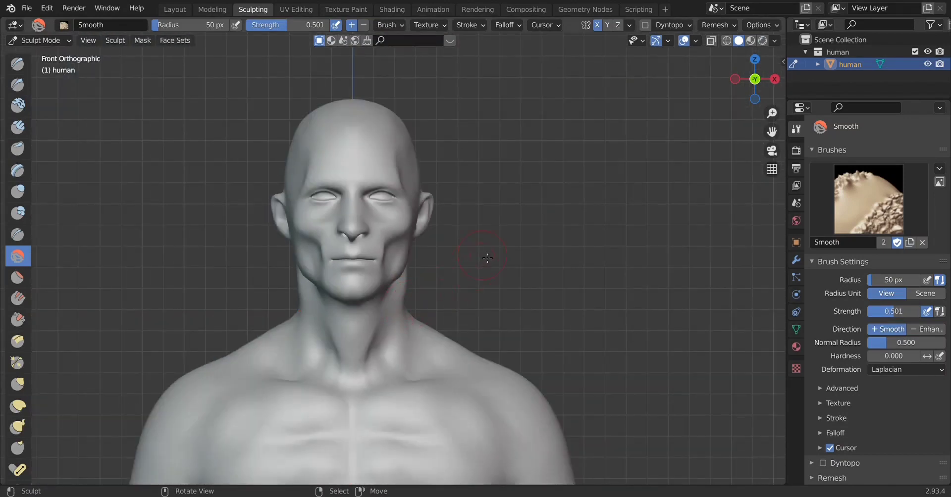
{"action": "left_click", "coordinate": [172, 10]}
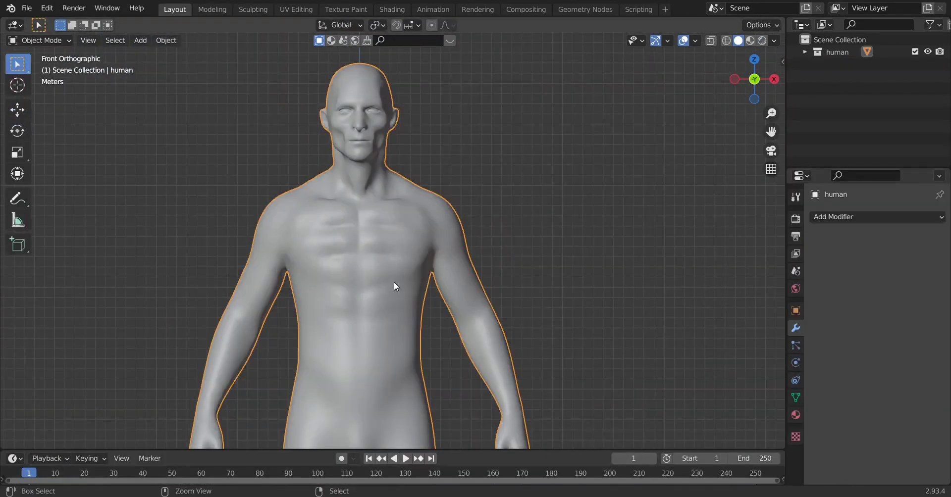
{"action": "key", "text": "ctrl+3"}
{"action": "scroll", "coordinate": [390, 297], "scroll_direction": "up", "scroll_amount": 5}
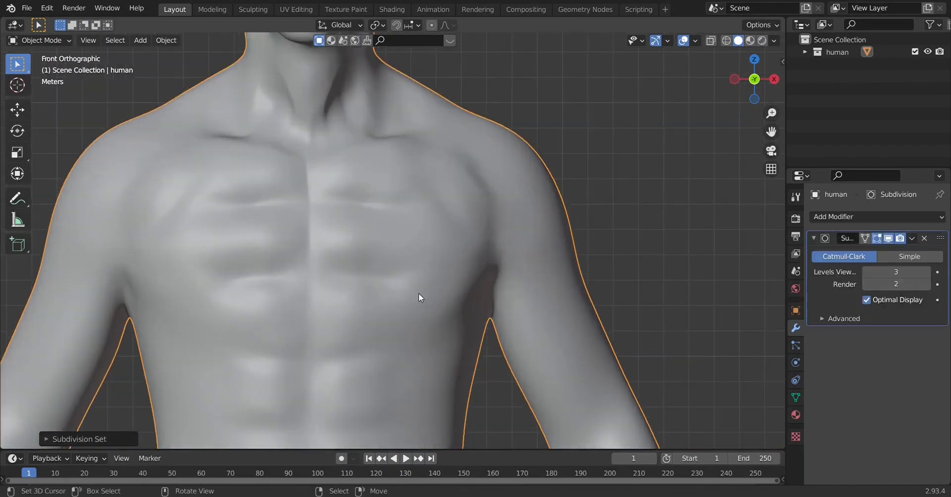
{"action": "left_click", "coordinate": [867, 275]}
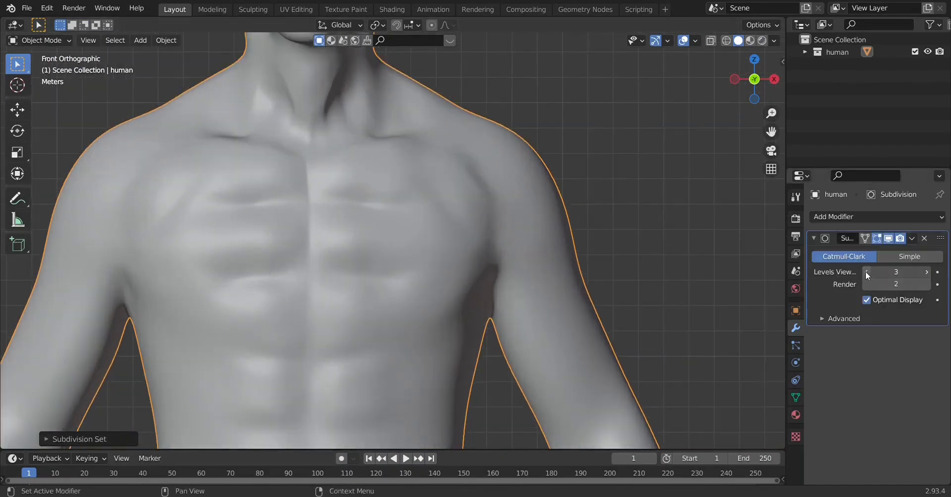
{"action": "left_click", "coordinate": [911, 239]}
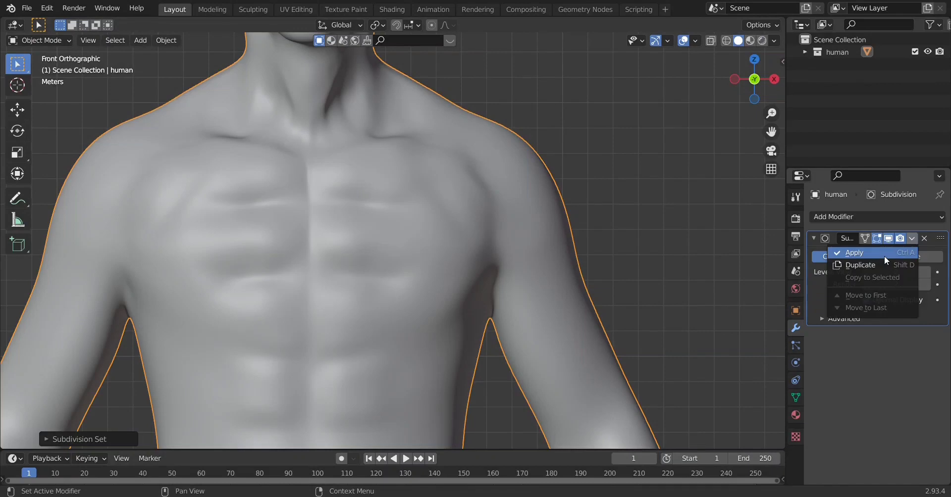
{"action": "left_click", "coordinate": [884, 255]}
{"action": "scroll", "coordinate": [391, 206], "scroll_direction": "down", "scroll_amount": 5}
{"action": "middle_click_drag", "start_coordinate": [390, 206], "coordinate": [343, 227], "text": "shift"}
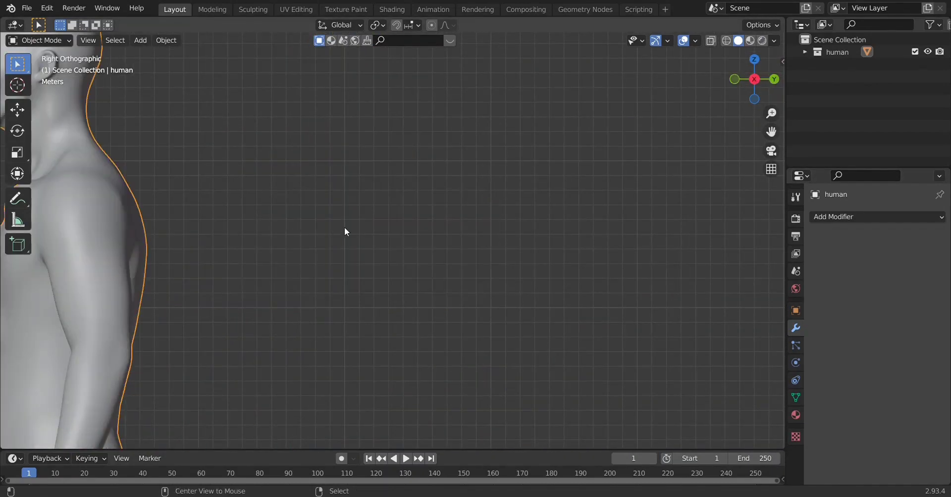
{"action": "left_click", "coordinate": [250, 9]}
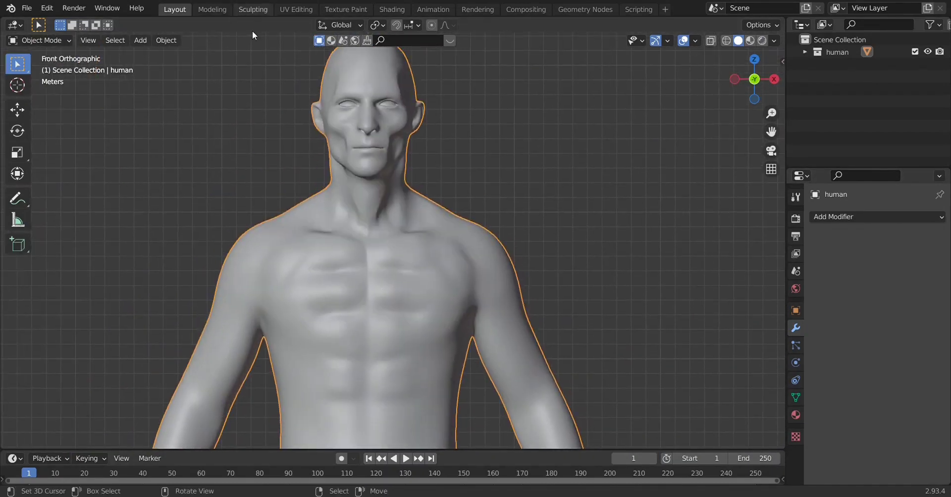
Step: Inspect the head's mesh density in wireframe, then return to solid shading and view profile and front
{"action": "key", "text": "z"}
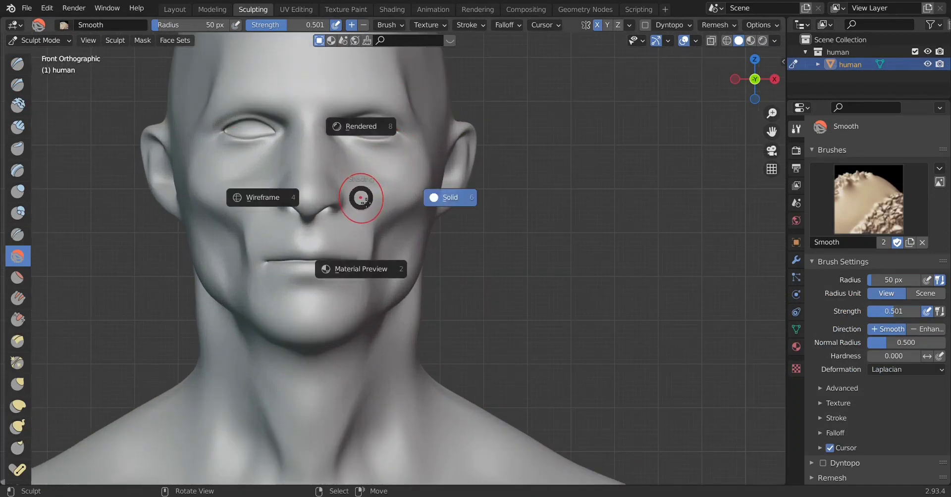
{"action": "left_click", "coordinate": [276, 198]}
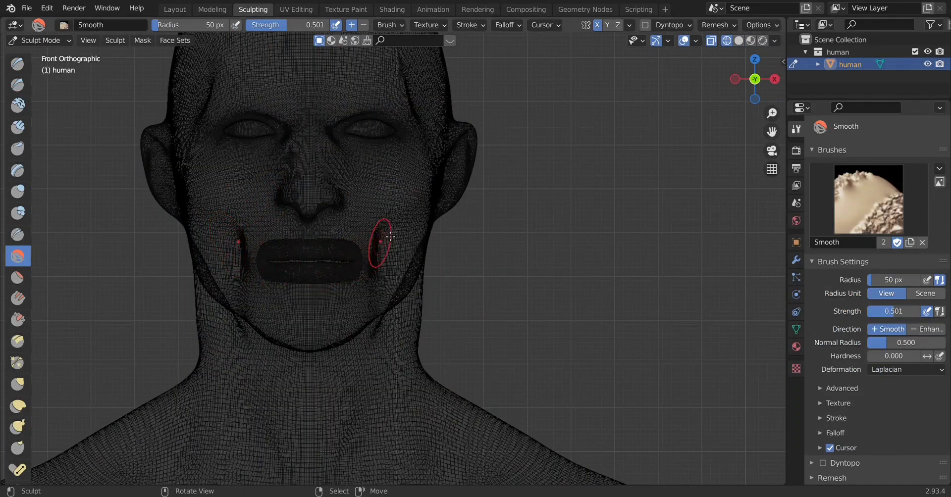
{"action": "key", "text": "z"}
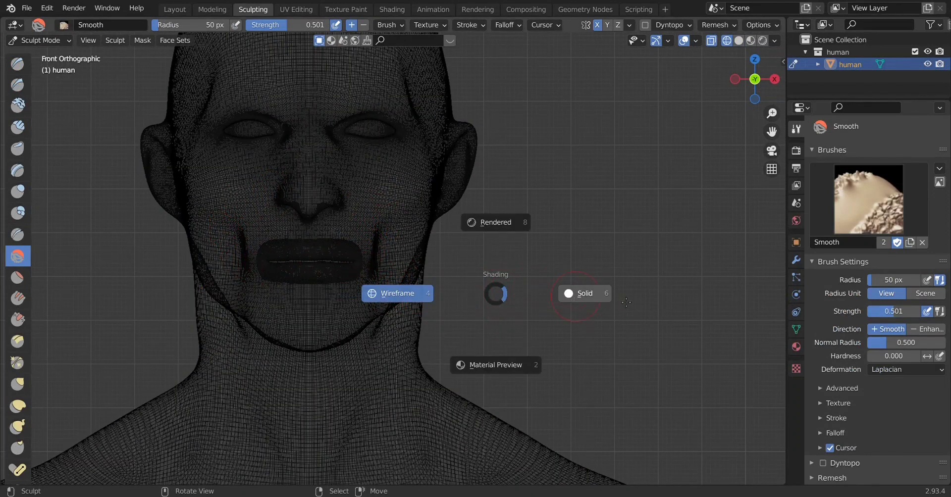
{"action": "left_click", "coordinate": [602, 300]}
{"action": "middle_click_drag", "start_coordinate": [574, 300], "coordinate": [386, 251], "text": "alt"}
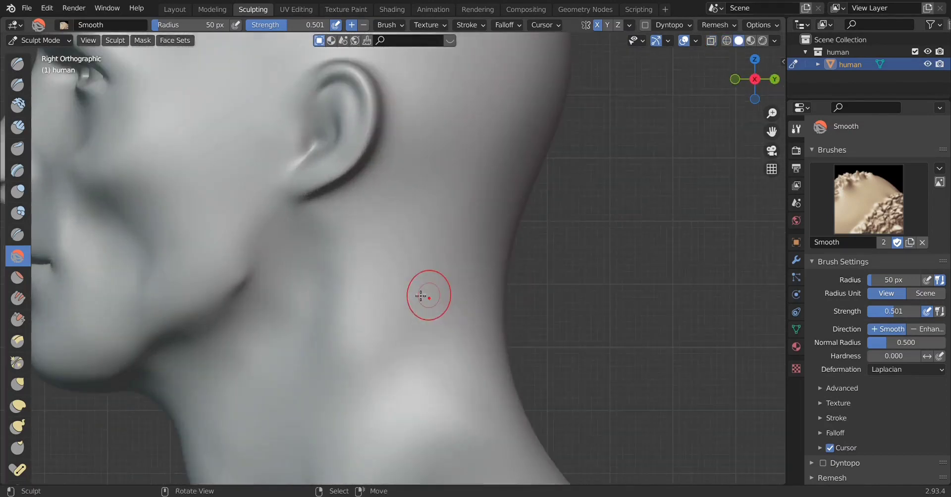
{"action": "middle_click_drag", "start_coordinate": [208, 255], "coordinate": [314, 250], "text": "alt"}
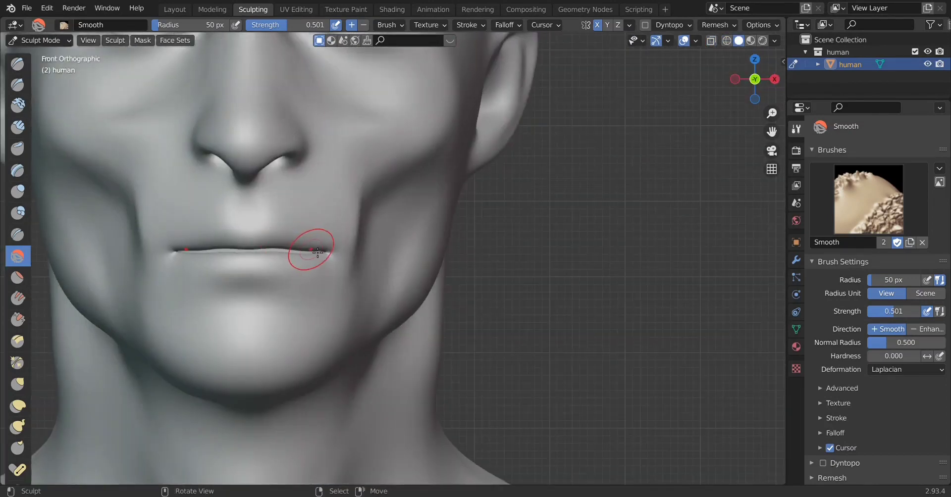
{"action": "scroll", "coordinate": [314, 250], "scroll_direction": "down", "scroll_amount": 2}
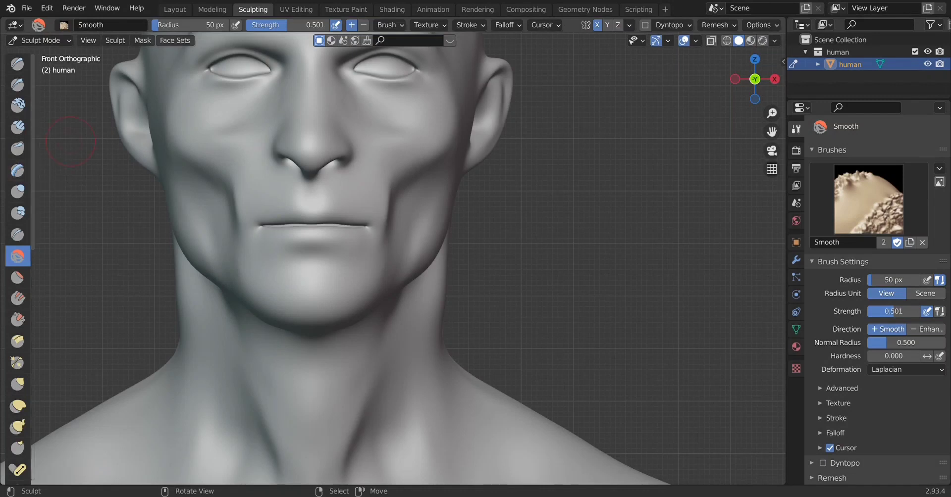
Step: With the Layer brush, raise a test bump on the forehead
{"action": "left_click", "coordinate": [14, 174]}
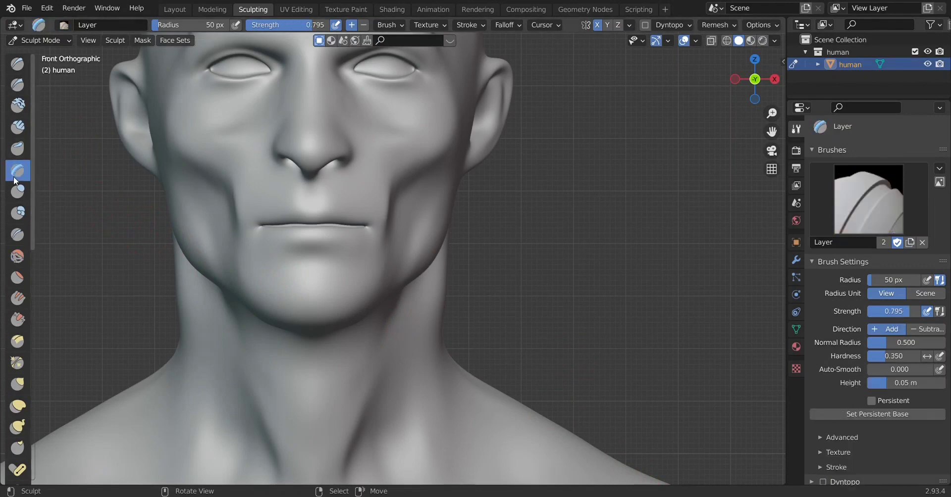
{"action": "middle_click_drag", "start_coordinate": [434, 198], "coordinate": [340, 213]}
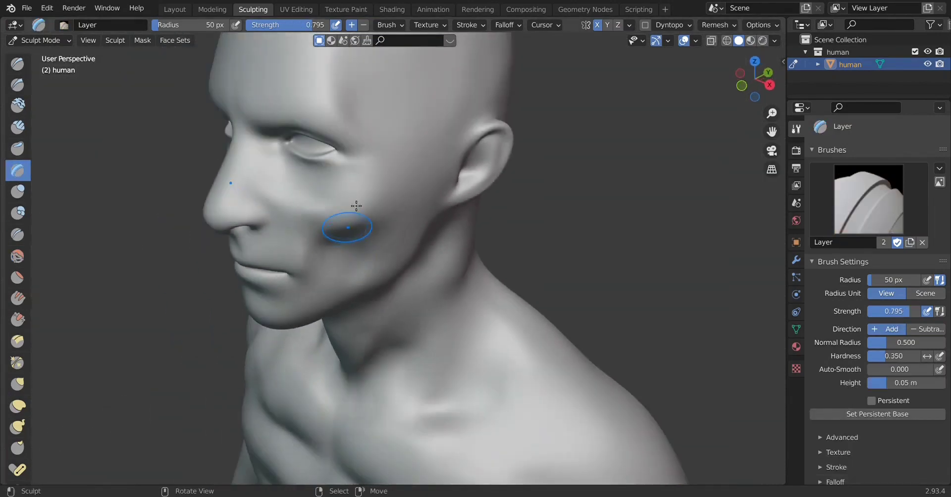
{"action": "mouse_move", "coordinate": [397, 102]}
{"action": "middle_mouse_down", "text": "alt"}
{"action": "mouse_move", "coordinate": [386, 187]}
{"action": "mouse_move", "coordinate": [425, 166]}
{"action": "middle_mouse_up", "text": "alt"}
{"action": "scroll", "coordinate": [414, 193], "scroll_direction": "up", "scroll_amount": 2}
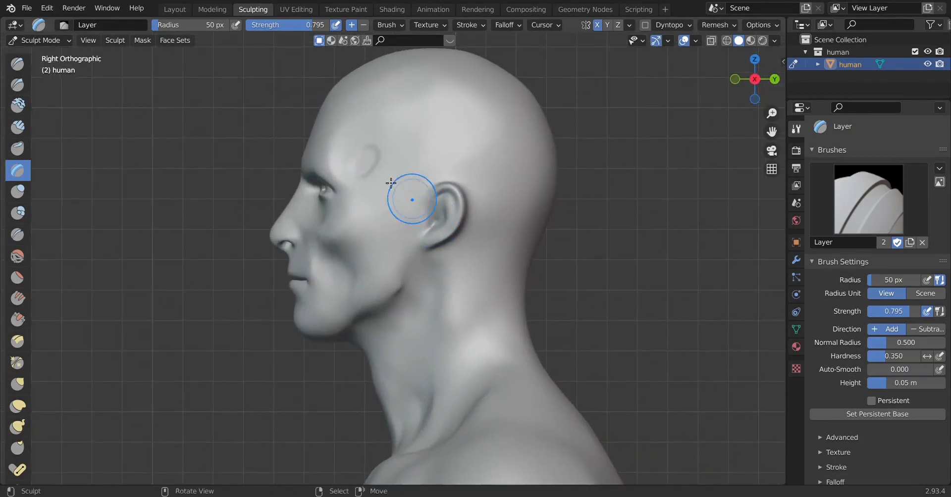
{"action": "mouse_move", "coordinate": [358, 169]}
{"action": "left_mouse_down"}
{"action": "mouse_move", "coordinate": [371, 149]}
{"action": "mouse_move", "coordinate": [399, 147]}
{"action": "left_mouse_up"}
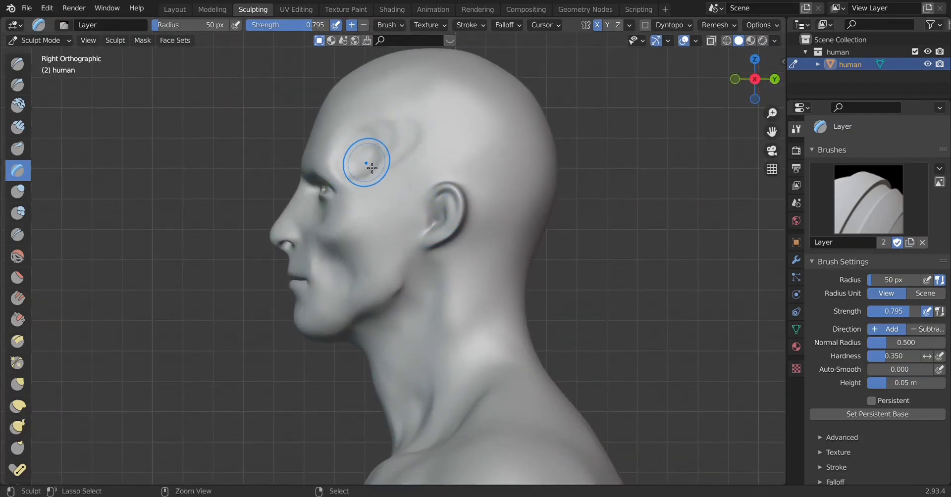
{"action": "scroll", "coordinate": [423, 187], "scroll_direction": "down", "scroll_amount": 2}
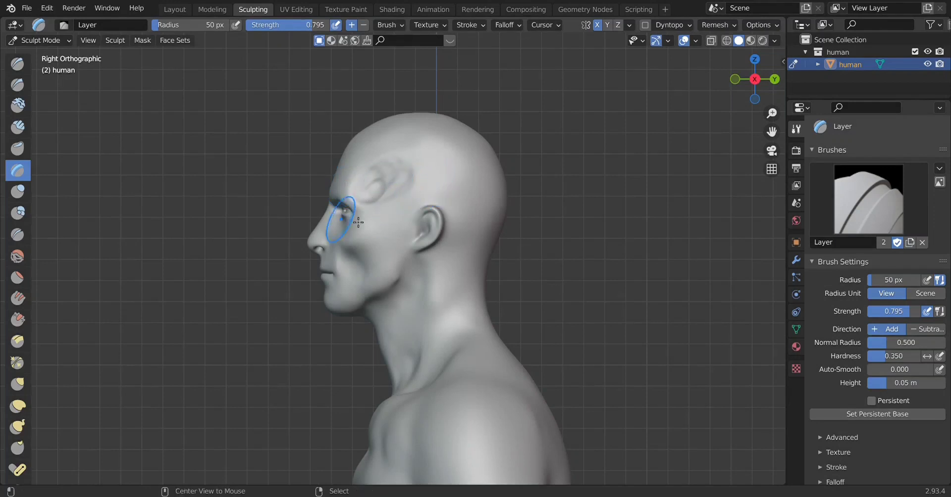
{"action": "middle_click_drag", "start_coordinate": [423, 186], "coordinate": [67, 157], "text": "alt"}
Step: Smooth the forehead bump away with the Smooth brush
{"action": "left_click", "coordinate": [17, 256]}
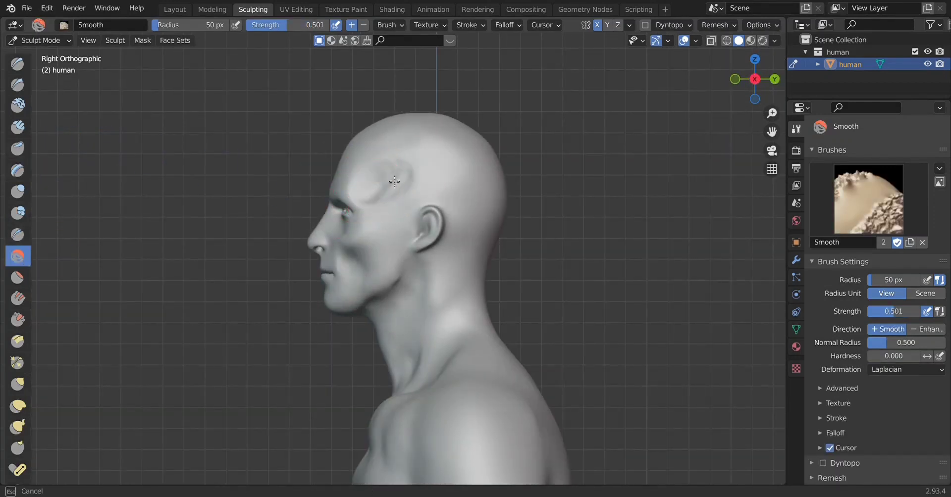
{"action": "mouse_move", "coordinate": [399, 174]}
{"action": "left_mouse_down"}
{"action": "mouse_move", "coordinate": [377, 178]}
{"action": "mouse_move", "coordinate": [377, 199]}
{"action": "mouse_move", "coordinate": [367, 192]}
{"action": "mouse_move", "coordinate": [360, 231]}
{"action": "left_mouse_up"}
{"action": "key", "text": "KP_1"}
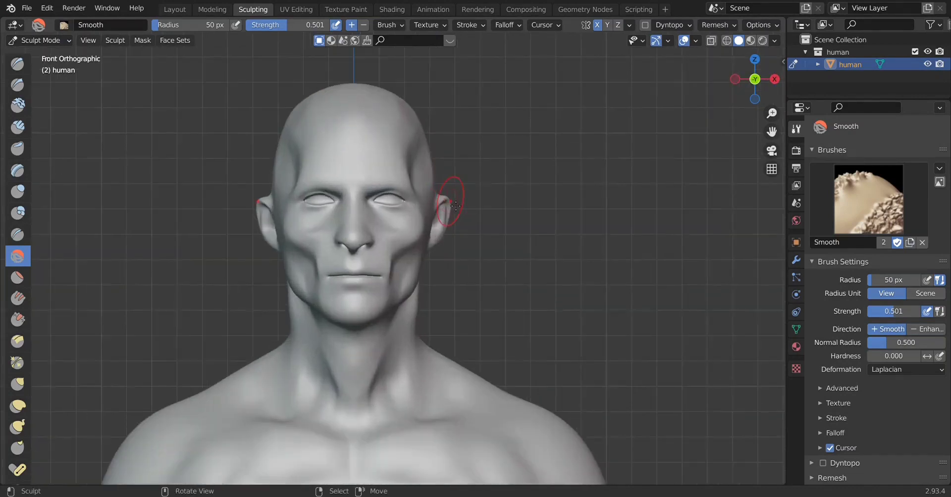
{"action": "scroll", "coordinate": [450, 202], "scroll_direction": "up", "scroll_amount": 3}
{"action": "scroll", "coordinate": [462, 206], "scroll_direction": "up", "scroll_amount": 2}
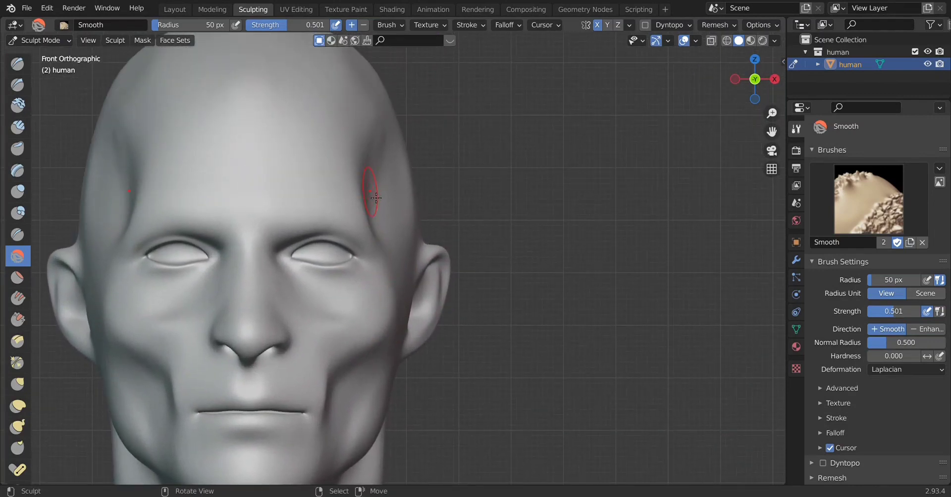
{"action": "left_click_drag", "start_coordinate": [375, 198], "coordinate": [379, 220]}
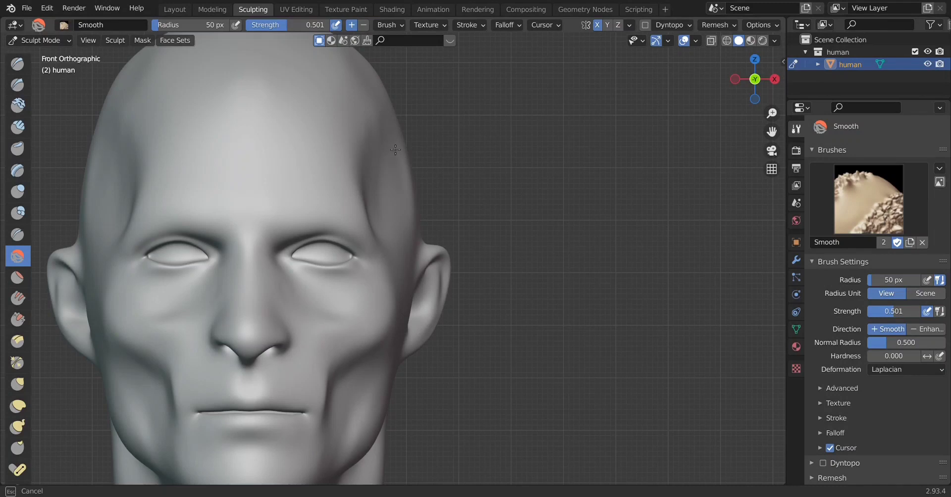
{"action": "middle_click_drag", "start_coordinate": [399, 180], "coordinate": [374, 243]}
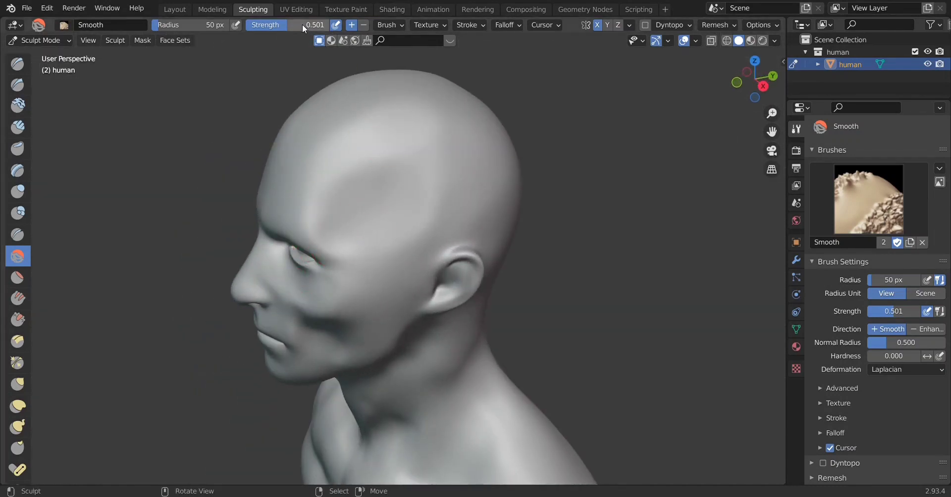
Step: Set brush strength to 0.671 and build Layer bulges beneath both eyes
{"action": "key", "text": "shift+f"}
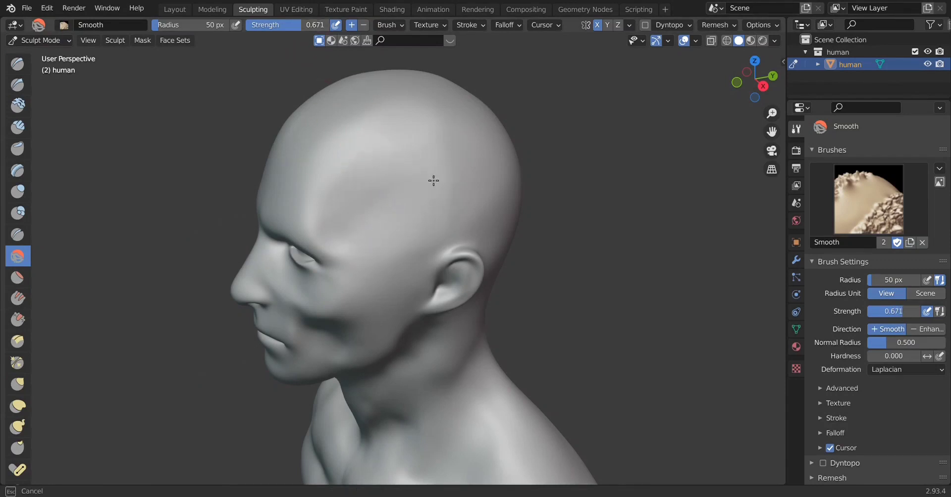
{"action": "left_click", "coordinate": [429, 231]}
{"action": "key", "text": "KP_1"}
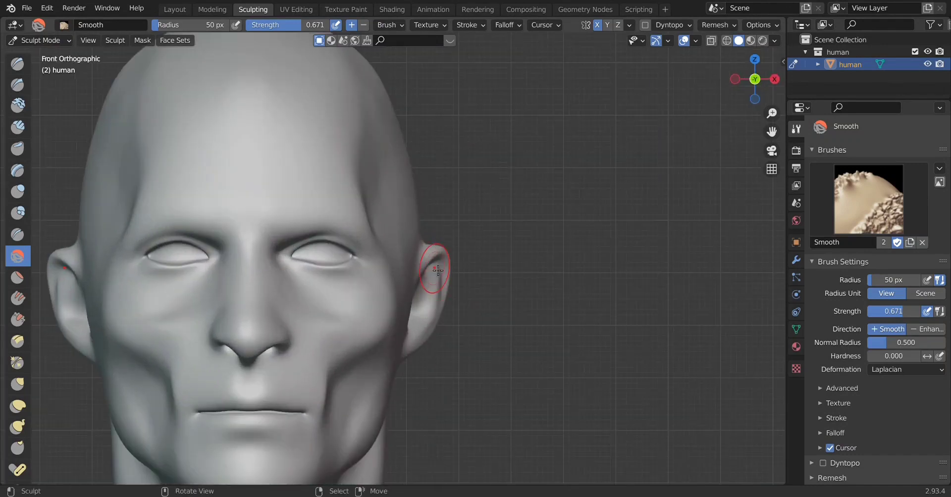
{"action": "scroll", "coordinate": [377, 225], "scroll_direction": "down", "scroll_amount": 3}
{"action": "scroll", "coordinate": [420, 233], "scroll_direction": "up", "scroll_amount": 3}
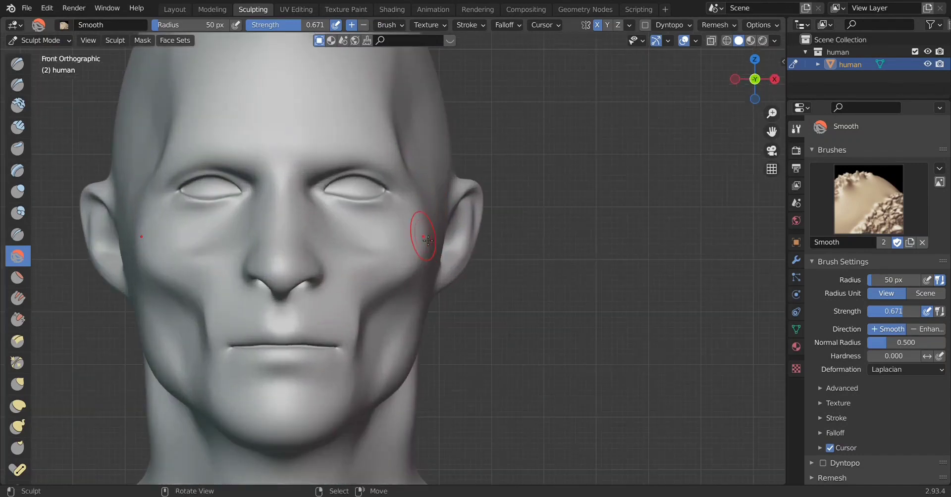
{"action": "left_click", "coordinate": [11, 170]}
{"action": "mouse_move", "coordinate": [373, 251]}
{"action": "left_mouse_down"}
{"action": "mouse_move", "coordinate": [374, 232]}
{"action": "mouse_move", "coordinate": [339, 221]}
{"action": "mouse_move", "coordinate": [396, 227]}
{"action": "mouse_move", "coordinate": [392, 247]}
{"action": "mouse_move", "coordinate": [345, 212]}
{"action": "mouse_move", "coordinate": [377, 232]}
{"action": "mouse_move", "coordinate": [395, 225]}
{"action": "left_mouse_up"}
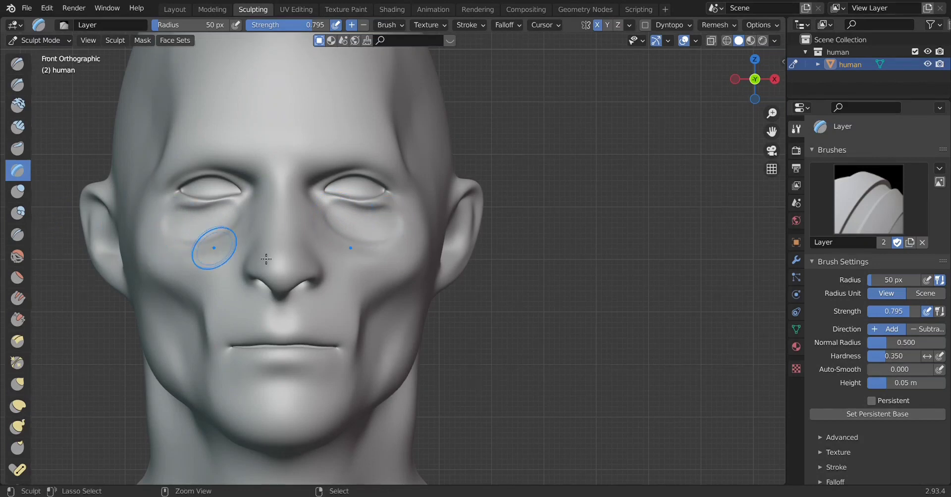
Step: Soften the under-eye bulges and the cheek below the right eye with Smooth
{"action": "mouse_move", "coordinate": [371, 275]}
{"action": "left_mouse_down", "text": "shift"}
{"action": "mouse_move", "coordinate": [329, 212]}
{"action": "mouse_move", "coordinate": [360, 240]}
{"action": "mouse_move", "coordinate": [335, 233]}
{"action": "mouse_move", "coordinate": [362, 228]}
{"action": "mouse_move", "coordinate": [331, 216]}
{"action": "mouse_move", "coordinate": [335, 231]}
{"action": "left_mouse_up", "text": "shift"}
{"action": "left_click", "coordinate": [18, 256]}
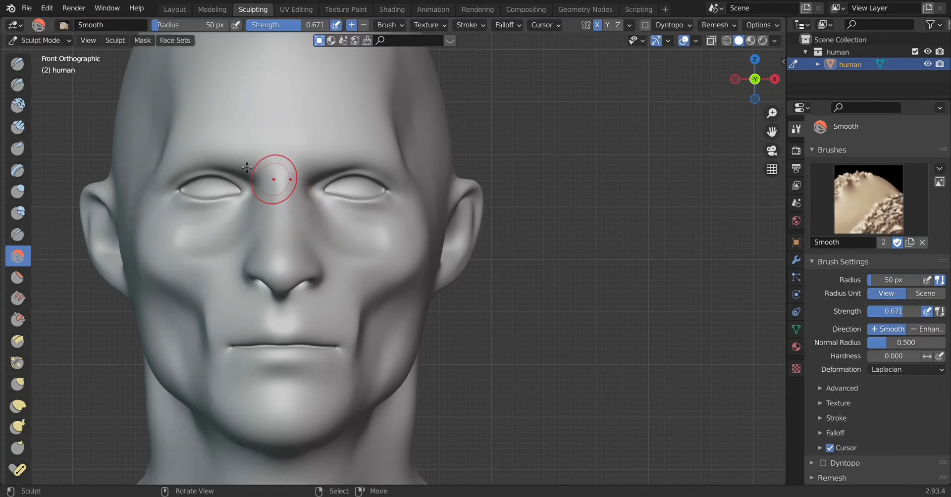
{"action": "left_click_drag", "start_coordinate": [338, 243], "coordinate": [372, 240]}
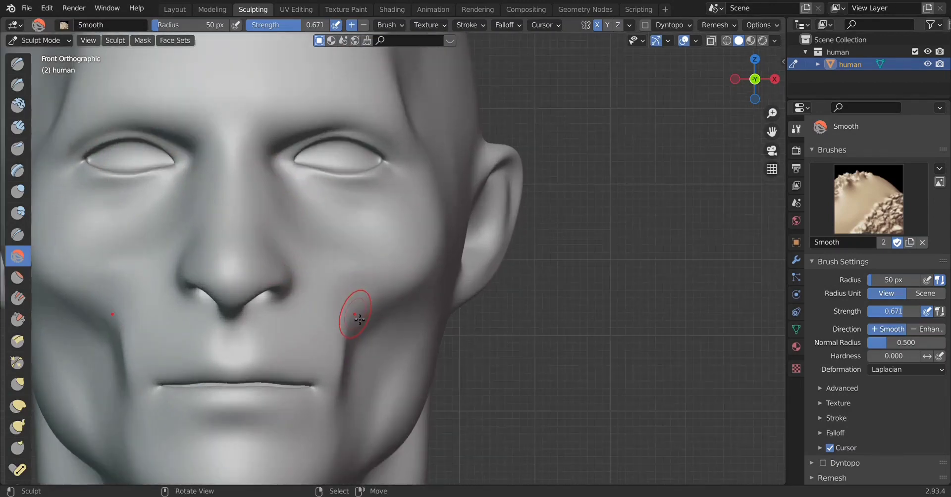
Step: Select the Layer brush and zoom into a front close-up of the nose and eyes
{"action": "middle_click_drag", "start_coordinate": [350, 318], "coordinate": [251, 293]}
{"action": "key", "text": "KP_1"}
{"action": "scroll", "coordinate": [307, 297], "scroll_direction": "up", "scroll_amount": 2}
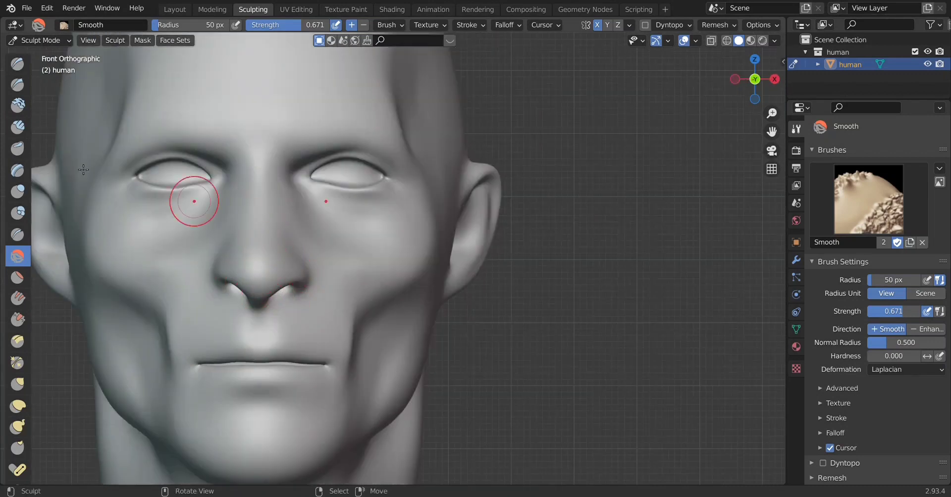
{"action": "left_click", "coordinate": [17, 170]}
{"action": "scroll", "coordinate": [244, 225], "scroll_direction": "up", "scroll_amount": 2}
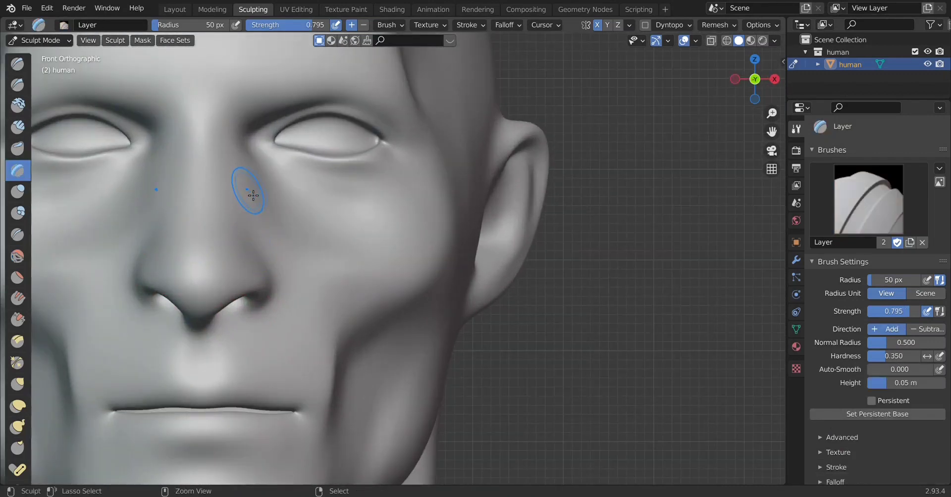
Step: Raise a Layer ridge along the nose bridge up to the brow, then smooth its sides
{"action": "left_click_drag", "start_coordinate": [243, 165], "coordinate": [245, 174]}
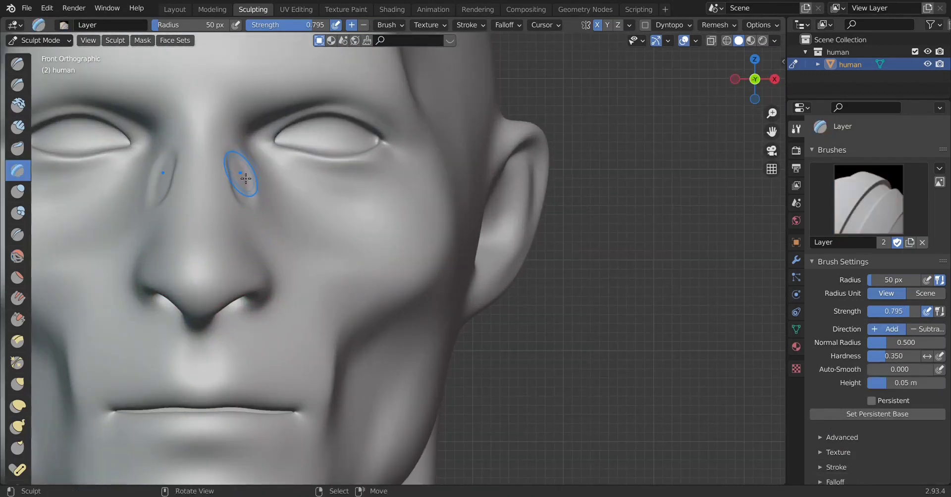
{"action": "key", "text": "ctrl+z"}
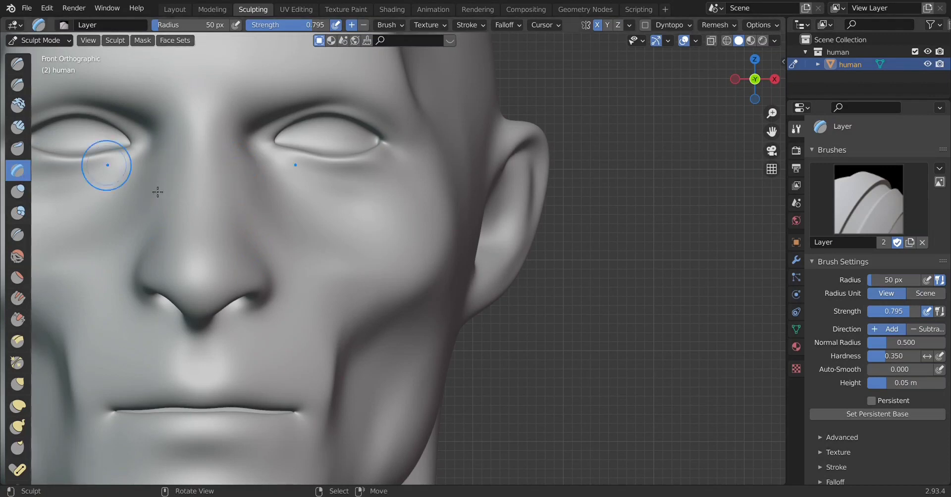
{"action": "mouse_move", "coordinate": [224, 165]}
{"action": "left_mouse_down"}
{"action": "mouse_move", "coordinate": [238, 185]}
{"action": "mouse_move", "coordinate": [250, 184]}
{"action": "mouse_move", "coordinate": [240, 189]}
{"action": "mouse_move", "coordinate": [204, 149]}
{"action": "mouse_move", "coordinate": [204, 193]}
{"action": "left_mouse_up"}
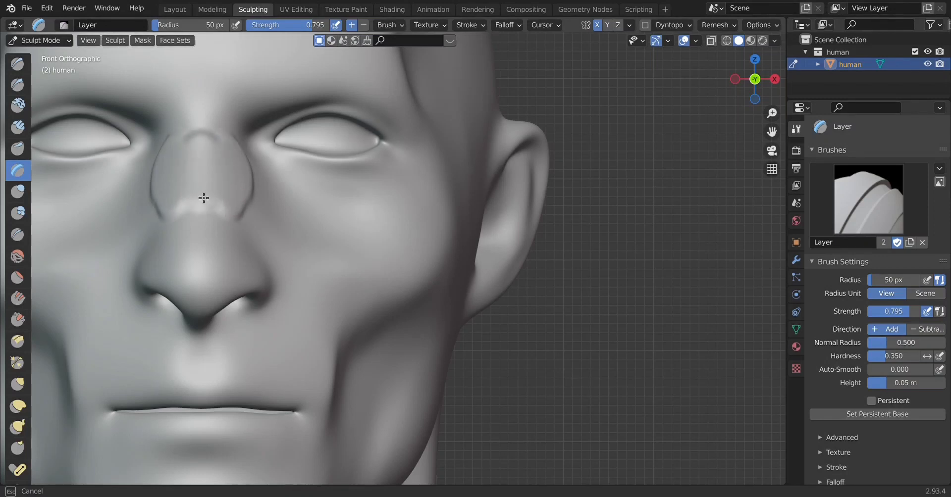
{"action": "left_click_drag", "start_coordinate": [204, 143], "coordinate": [212, 98]}
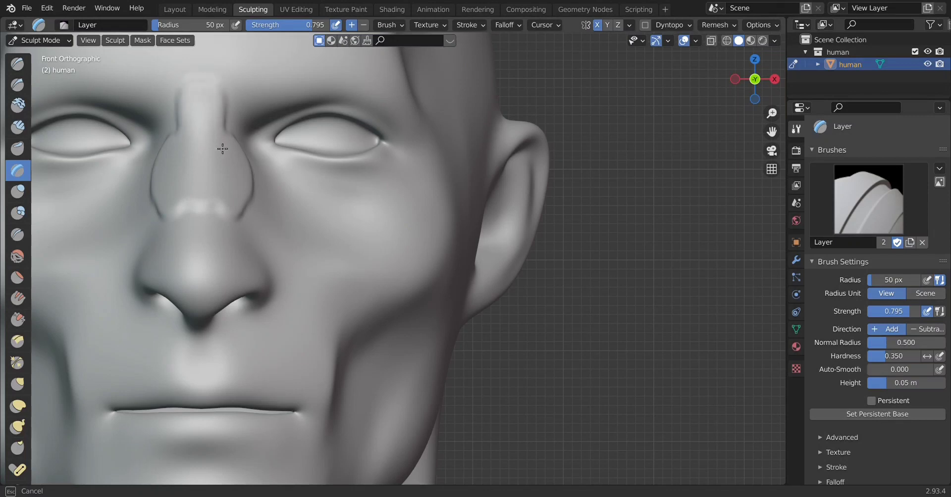
{"action": "left_click_drag", "start_coordinate": [223, 148], "coordinate": [229, 166]}
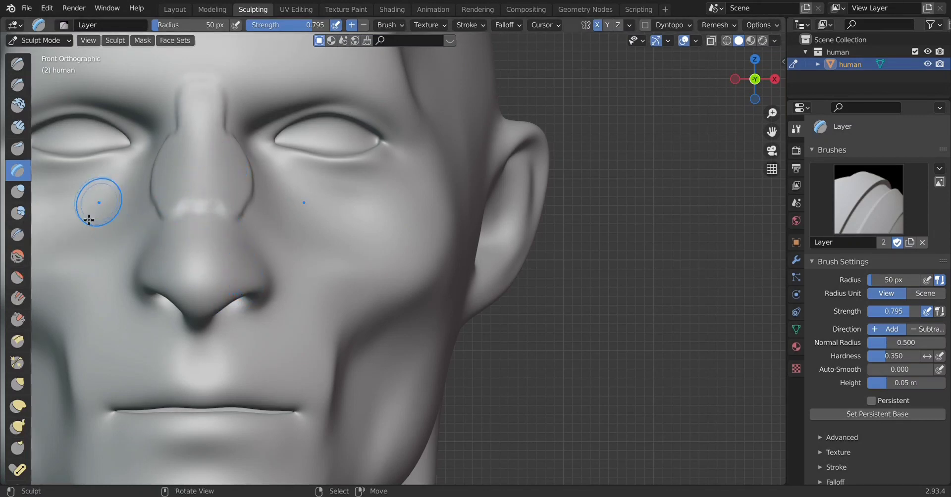
{"action": "left_click_drag", "start_coordinate": [249, 224], "coordinate": [213, 223]}
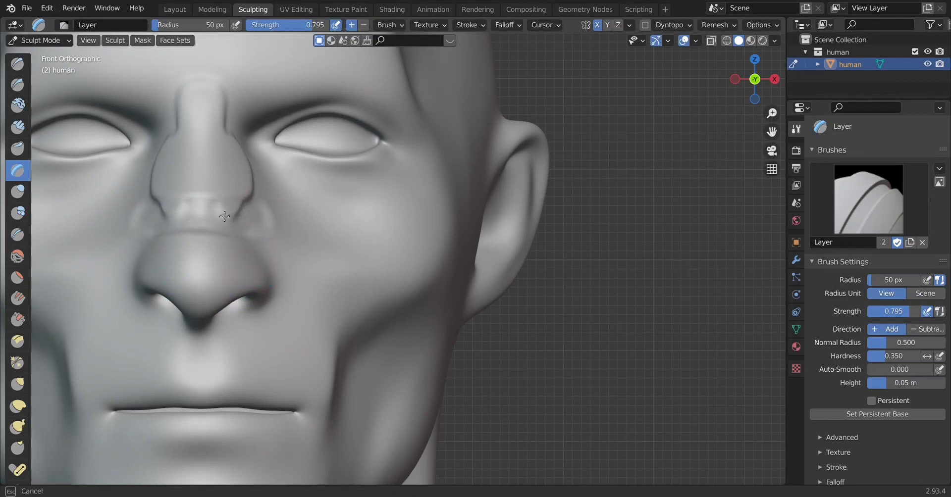
{"action": "left_click", "coordinate": [17, 256]}
{"action": "mouse_move", "coordinate": [212, 203]}
{"action": "left_mouse_down"}
{"action": "mouse_move", "coordinate": [255, 202]}
{"action": "mouse_move", "coordinate": [261, 174]}
{"action": "mouse_move", "coordinate": [251, 144]}
{"action": "mouse_move", "coordinate": [248, 176]}
{"action": "left_mouse_up"}
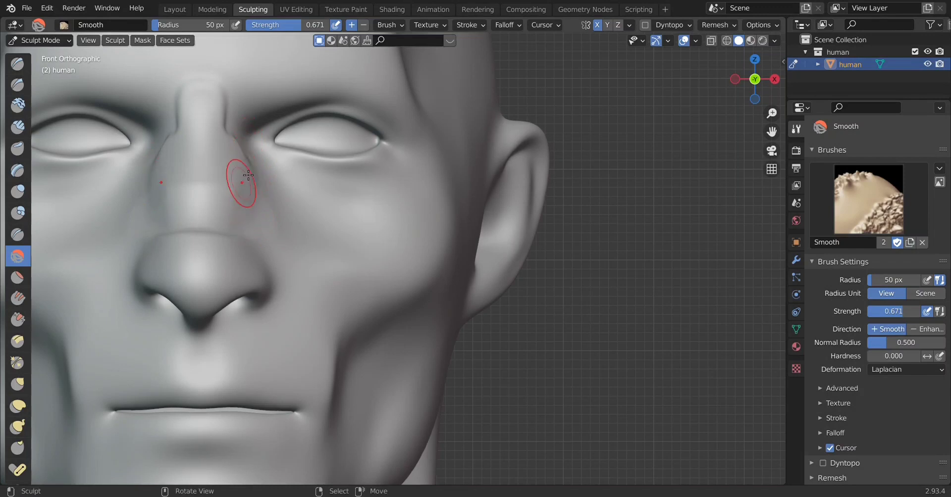
Step: Smooth the grooves beside the nose bridge, then frame the nose in right profile view
{"action": "left_click_drag", "start_coordinate": [234, 96], "coordinate": [227, 79]}
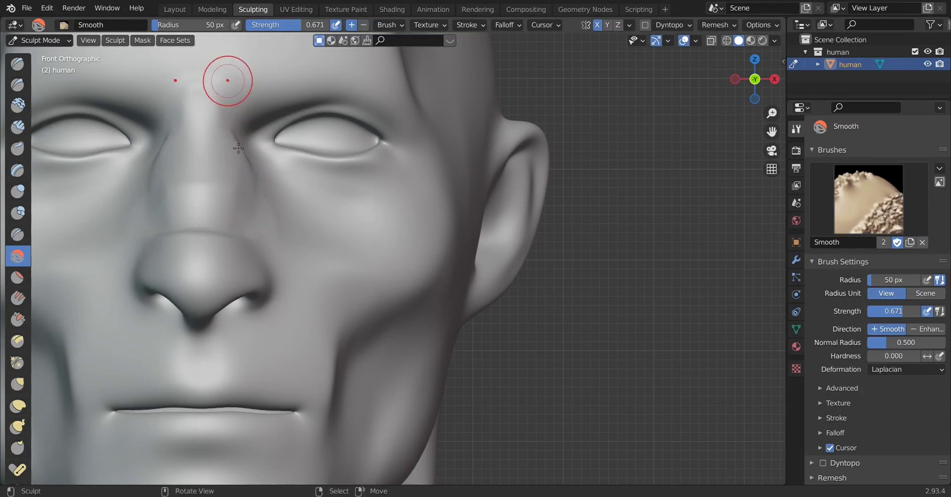
{"action": "mouse_move", "coordinate": [241, 149]}
{"action": "left_mouse_down"}
{"action": "mouse_move", "coordinate": [257, 254]}
{"action": "mouse_move", "coordinate": [206, 222]}
{"action": "left_mouse_up"}
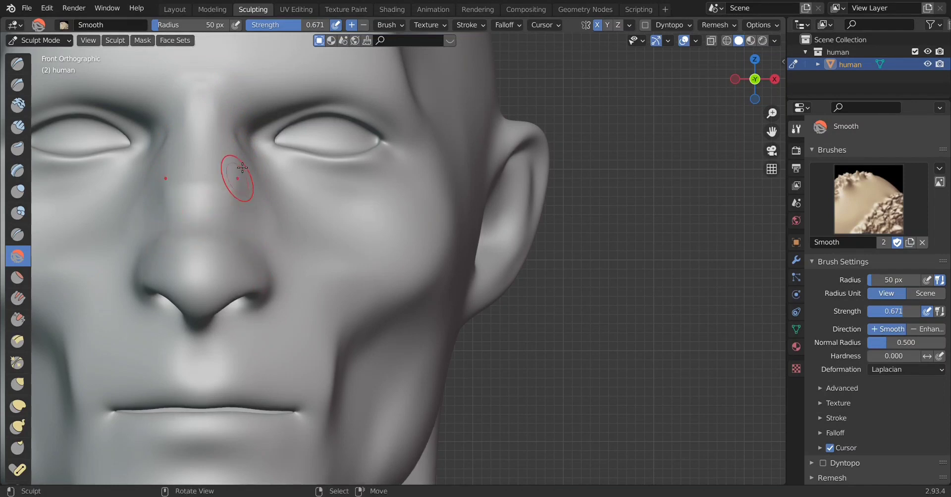
{"action": "mouse_move", "coordinate": [237, 119]}
{"action": "left_mouse_down"}
{"action": "mouse_move", "coordinate": [255, 228]}
{"action": "mouse_move", "coordinate": [218, 197]}
{"action": "left_mouse_up"}
{"action": "key", "text": "ctrl+KP_3"}
{"action": "key", "text": "KP_1"}
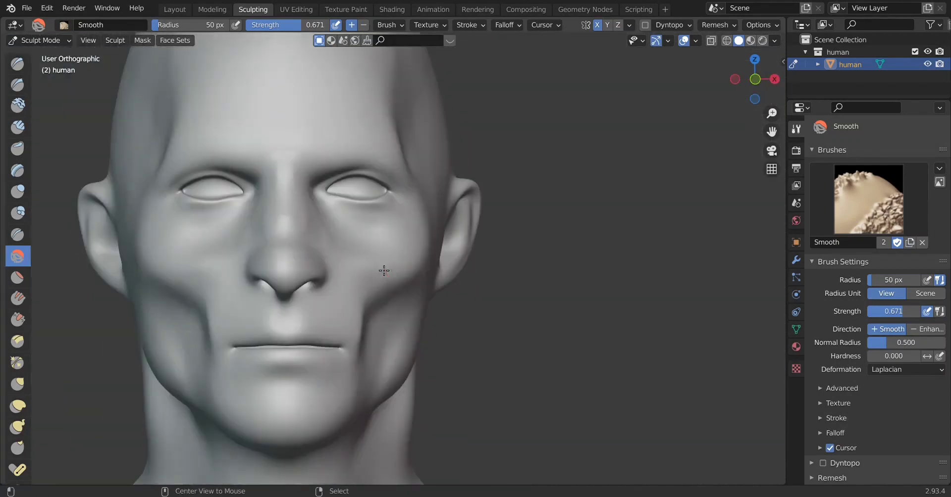
{"action": "scroll", "coordinate": [382, 269], "scroll_direction": "up", "scroll_amount": 2}
{"action": "key", "text": "KP_3"}
{"action": "scroll", "coordinate": [233, 278], "scroll_direction": "up", "scroll_amount": 2}
{"action": "middle_click_drag", "start_coordinate": [213, 219], "coordinate": [297, 239], "text": "shift"}
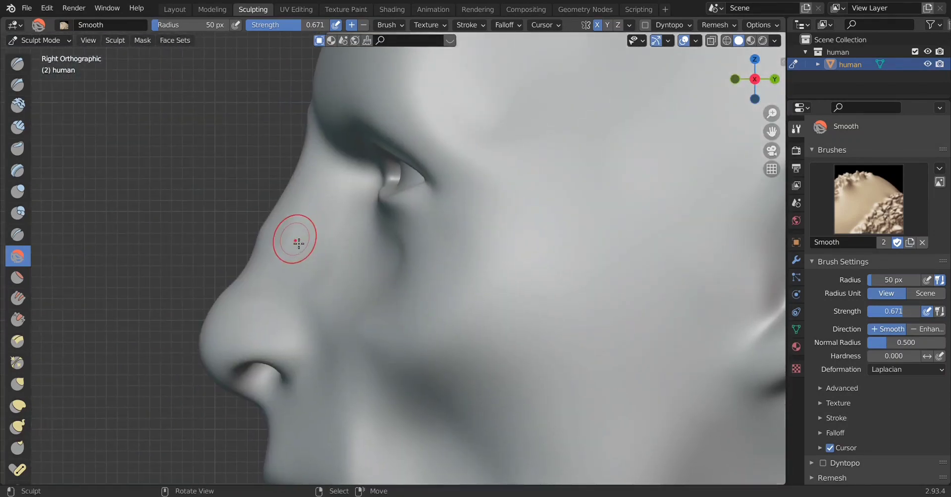
Step: Add small Layer bumps up along the nose bridge in profile
{"action": "left_click", "coordinate": [20, 172]}
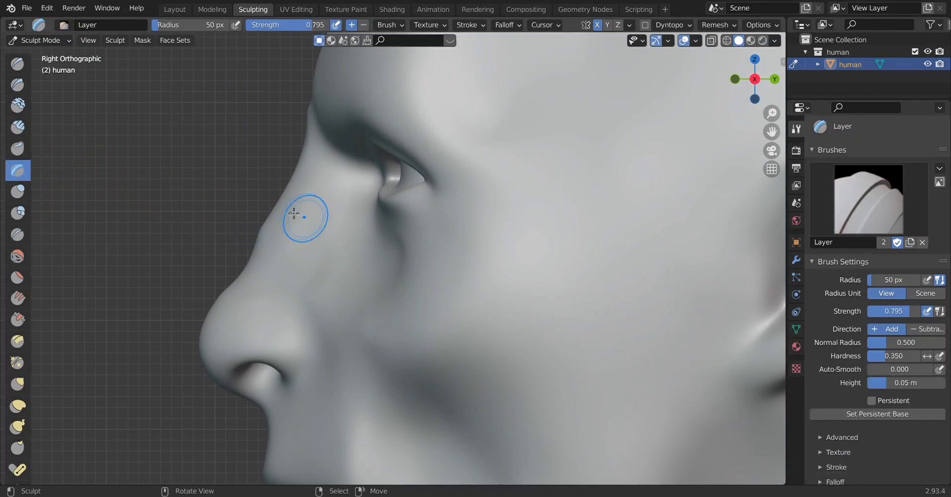
{"action": "left_click_drag", "start_coordinate": [280, 218], "coordinate": [274, 220]}
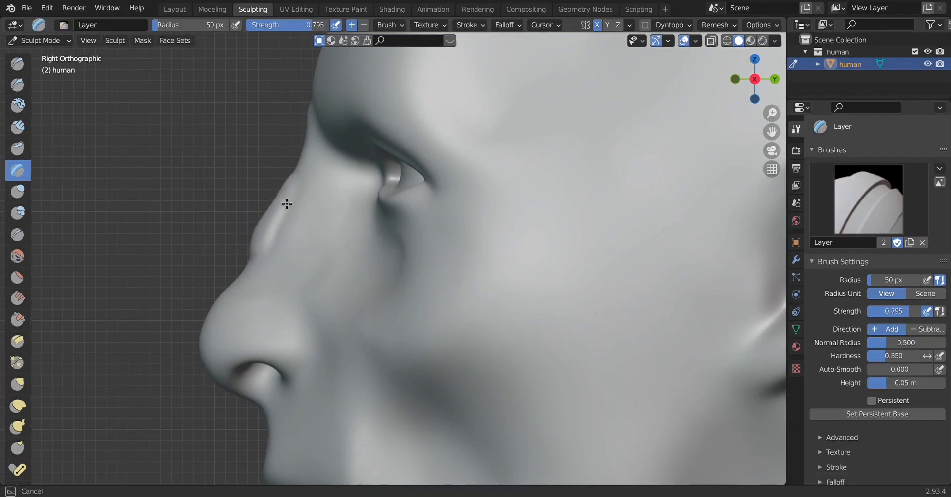
{"action": "left_click_drag", "start_coordinate": [286, 203], "coordinate": [278, 204]}
{"action": "left_click_drag", "start_coordinate": [215, 218], "coordinate": [214, 218]}
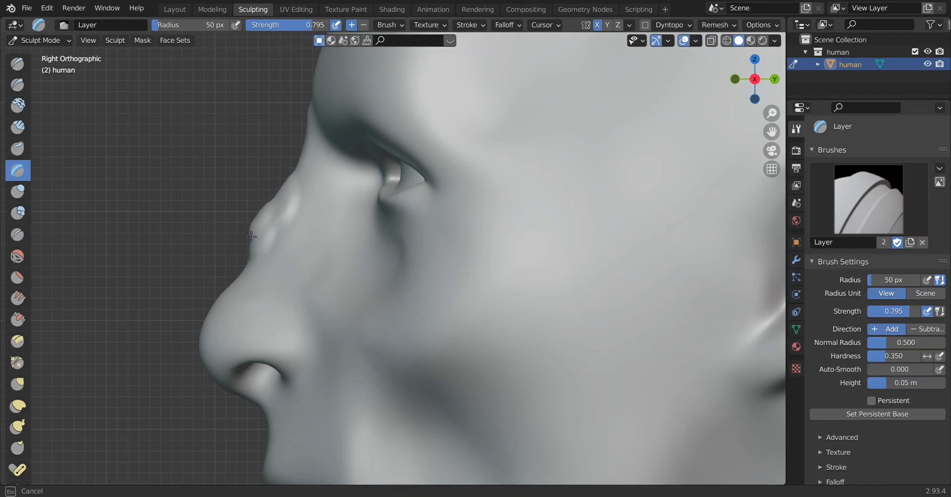
Step: Smooth the nose bridge bumps into one continuous slope, checking from the front
{"action": "left_click", "coordinate": [17, 256]}
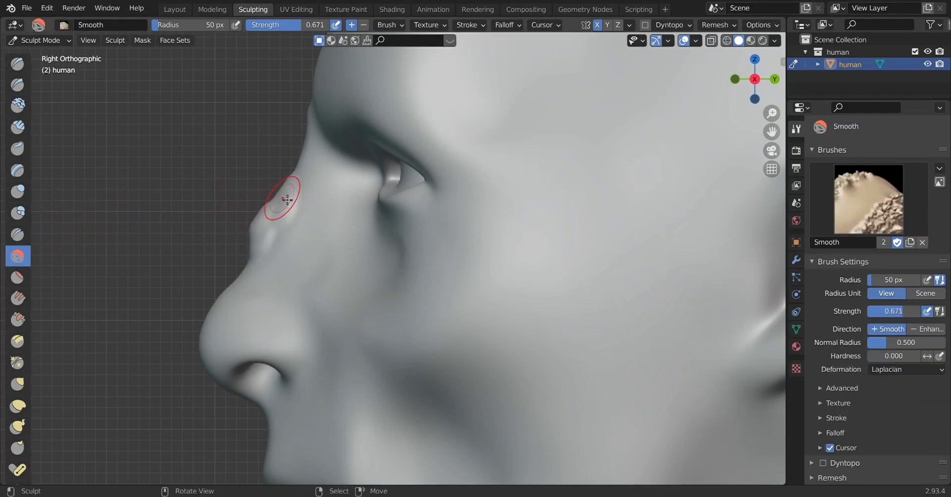
{"action": "left_click_drag", "start_coordinate": [285, 200], "coordinate": [293, 176]}
{"action": "mouse_move", "coordinate": [280, 196]}
{"action": "left_mouse_down"}
{"action": "mouse_move", "coordinate": [246, 243]}
{"action": "mouse_move", "coordinate": [281, 196]}
{"action": "left_mouse_up"}
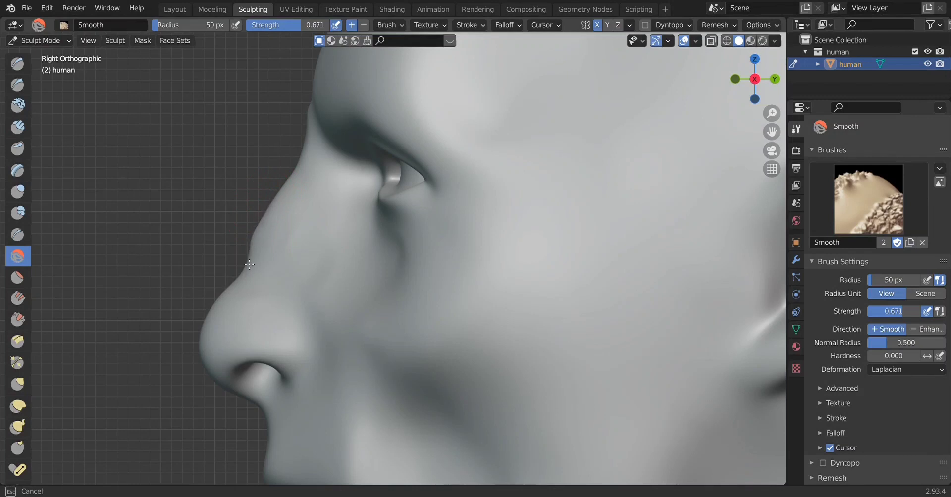
{"action": "left_click_drag", "start_coordinate": [249, 264], "coordinate": [255, 249]}
{"action": "mouse_move", "coordinate": [261, 268]}
{"action": "middle_mouse_down"}
{"action": "mouse_move", "coordinate": [348, 297]}
{"action": "mouse_move", "coordinate": [344, 282]}
{"action": "middle_mouse_up"}
{"action": "mouse_move", "coordinate": [265, 260]}
{"action": "left_mouse_down"}
{"action": "mouse_move", "coordinate": [267, 248]}
{"action": "mouse_move", "coordinate": [267, 259]}
{"action": "left_mouse_up"}
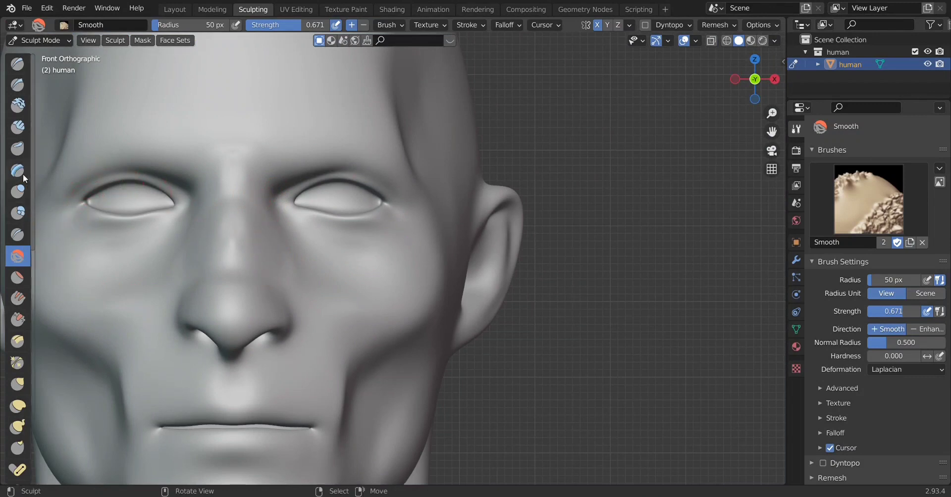
Step: Raise a Layer band across the nose bridge, then smooth it with the Smooth brush
{"action": "left_click", "coordinate": [17, 170]}
{"action": "mouse_move", "coordinate": [211, 269]}
{"action": "left_mouse_down"}
{"action": "mouse_move", "coordinate": [210, 280]}
{"action": "mouse_move", "coordinate": [342, 280]}
{"action": "left_mouse_up"}
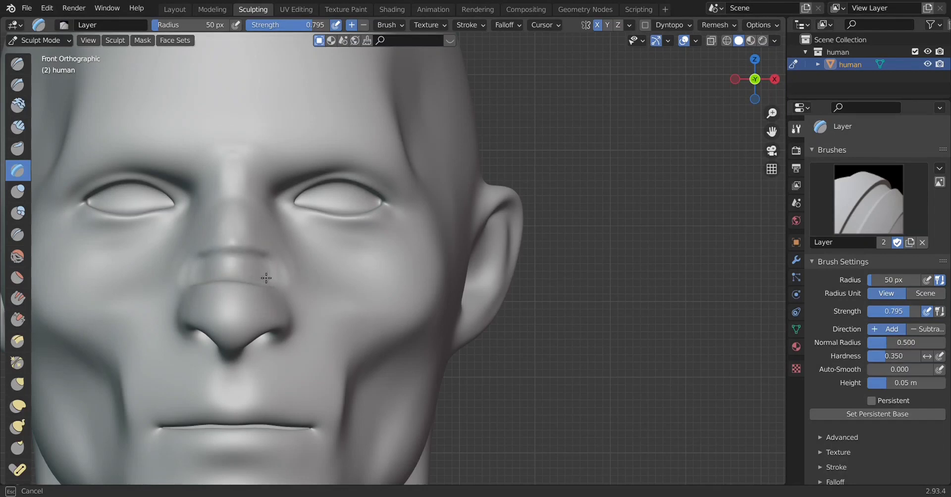
{"action": "left_click", "coordinate": [18, 128]}
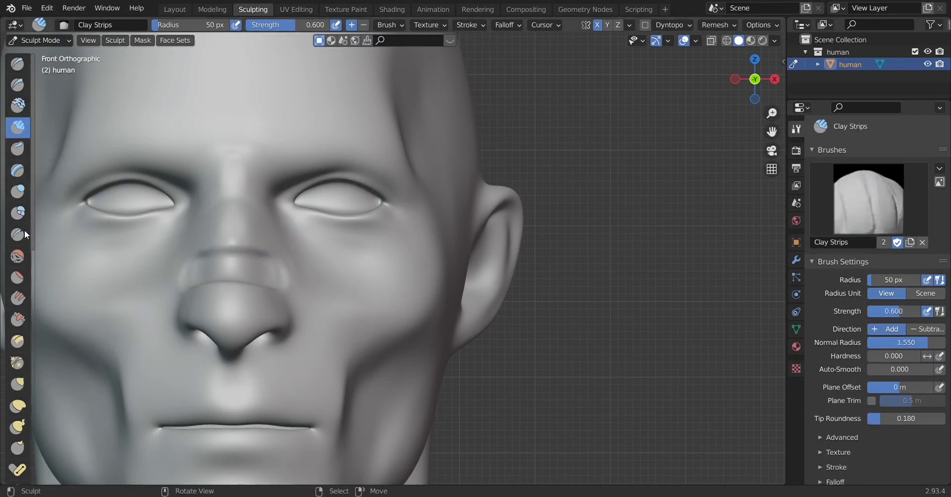
{"action": "left_click", "coordinate": [18, 255]}
{"action": "mouse_move", "coordinate": [249, 248]}
{"action": "left_mouse_down"}
{"action": "mouse_move", "coordinate": [216, 258]}
{"action": "mouse_move", "coordinate": [252, 132]}
{"action": "mouse_move", "coordinate": [189, 279]}
{"action": "mouse_move", "coordinate": [195, 292]}
{"action": "mouse_move", "coordinate": [252, 273]}
{"action": "left_mouse_up"}
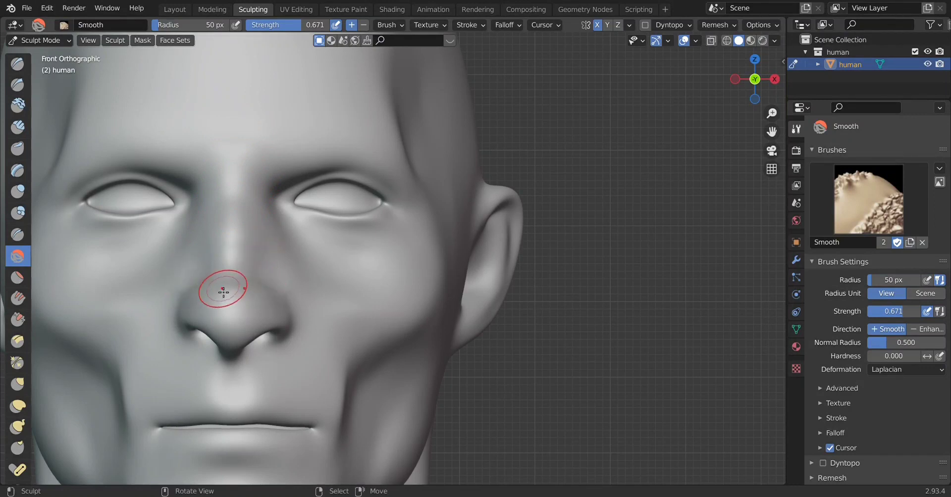
Step: Inspect the face from front and right views, ending on the bust's side profile
{"action": "mouse_move", "coordinate": [210, 287]}
{"action": "middle_mouse_down"}
{"action": "mouse_move", "coordinate": [304, 244]}
{"action": "mouse_move", "coordinate": [312, 282]}
{"action": "mouse_move", "coordinate": [276, 287]}
{"action": "mouse_move", "coordinate": [487, 297]}
{"action": "middle_mouse_up"}
{"action": "key", "text": "KP_1"}
{"action": "scroll", "coordinate": [329, 297], "scroll_direction": "up", "scroll_amount": 2}
{"action": "scroll", "coordinate": [331, 300], "scroll_direction": "up", "scroll_amount": 2}
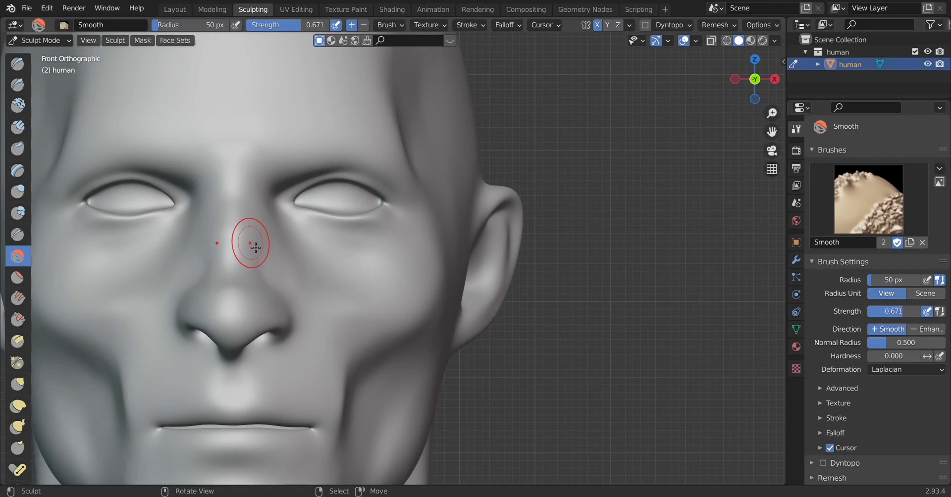
{"action": "key", "text": "KP_6"}
{"action": "key", "text": "KP_6"}
{"action": "key", "text": "KP_6"}
{"action": "key", "text": "KP_6"}
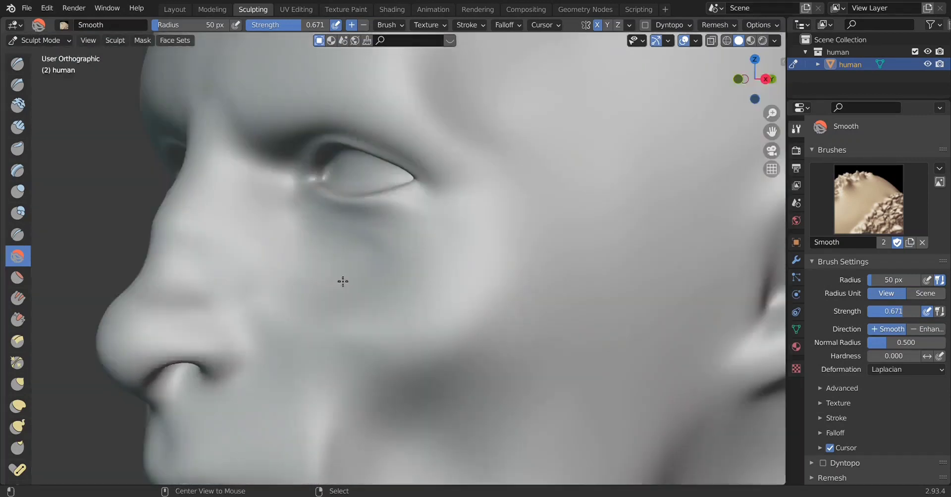
{"action": "key", "text": "KP_6"}
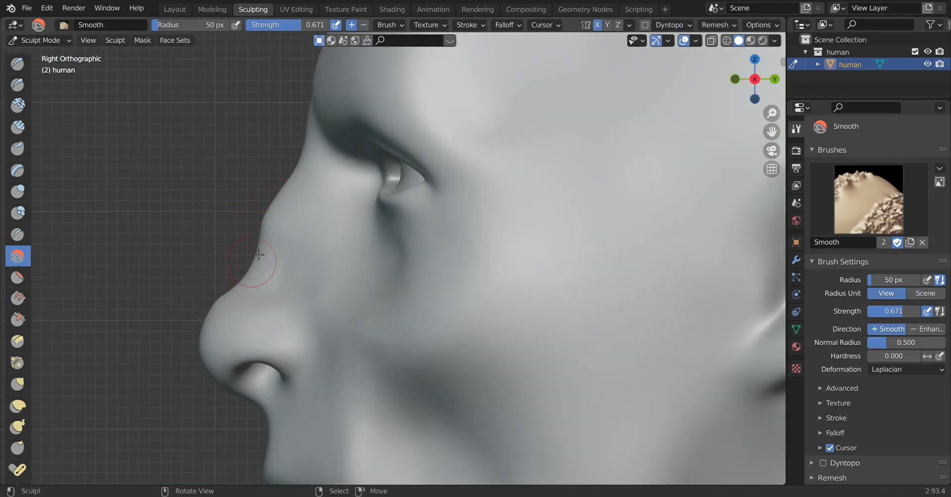
{"action": "key", "text": "KP_1"}
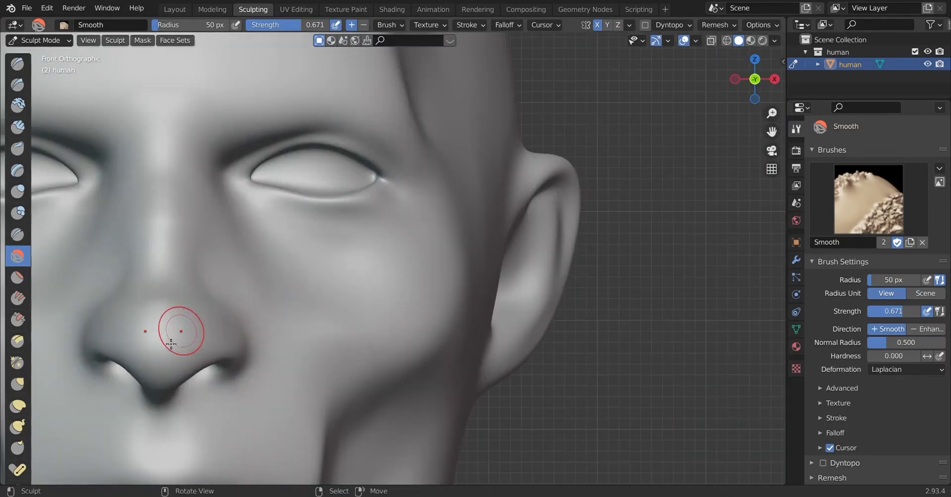
{"action": "scroll", "coordinate": [275, 332], "scroll_direction": "down", "scroll_amount": 3}
{"action": "middle_click_drag", "start_coordinate": [344, 351], "coordinate": [361, 319], "text": "shift"}
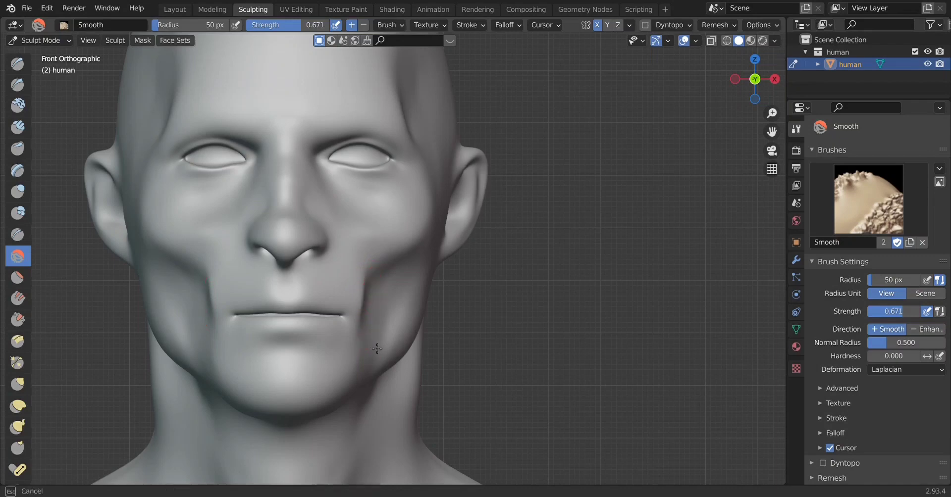
{"action": "mouse_move", "coordinate": [373, 356]}
{"action": "middle_mouse_down"}
{"action": "mouse_move", "coordinate": [374, 341]}
{"action": "mouse_move", "coordinate": [372, 391]}
{"action": "mouse_move", "coordinate": [411, 325]}
{"action": "middle_mouse_up"}
{"action": "scroll", "coordinate": [411, 325], "scroll_direction": "down", "scroll_amount": 3}
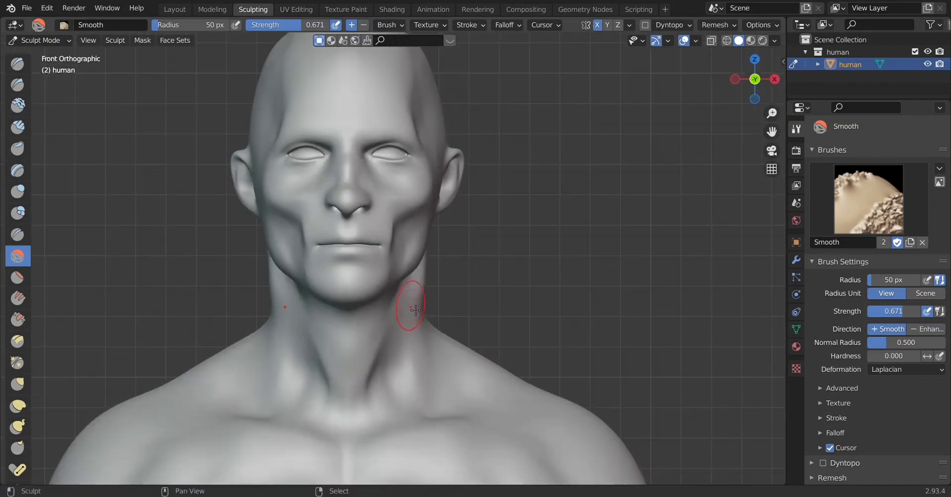
{"action": "scroll", "coordinate": [404, 346], "scroll_direction": "down", "scroll_amount": 2}
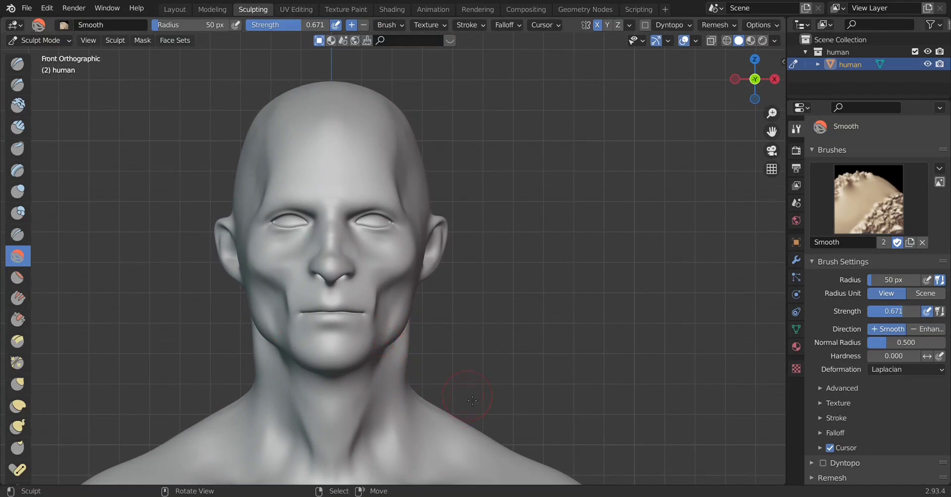
{"action": "middle_click_drag", "start_coordinate": [471, 401], "coordinate": [442, 415], "text": "alt"}
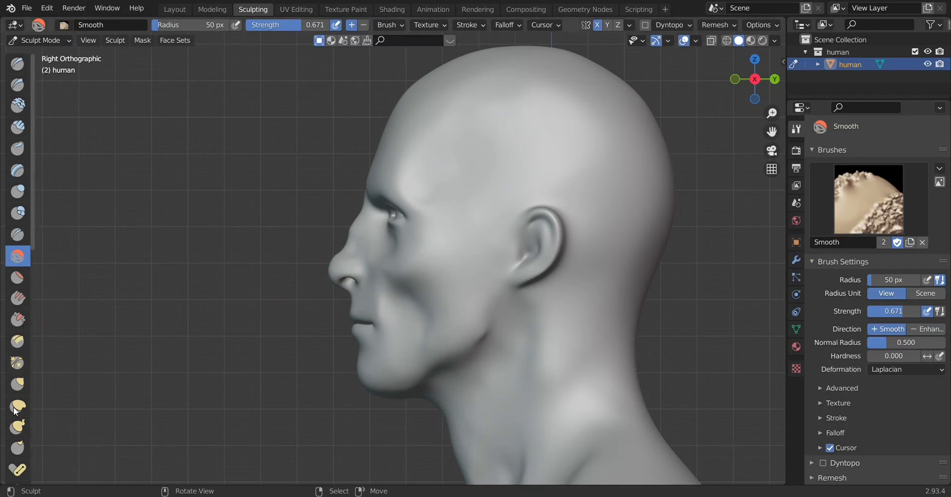
{"action": "left_click", "coordinate": [20, 428]}
{"action": "scroll", "coordinate": [414, 293], "scroll_direction": "up", "scroll_amount": 2}
{"action": "scroll", "coordinate": [401, 322], "scroll_direction": "up", "scroll_amount": 3}
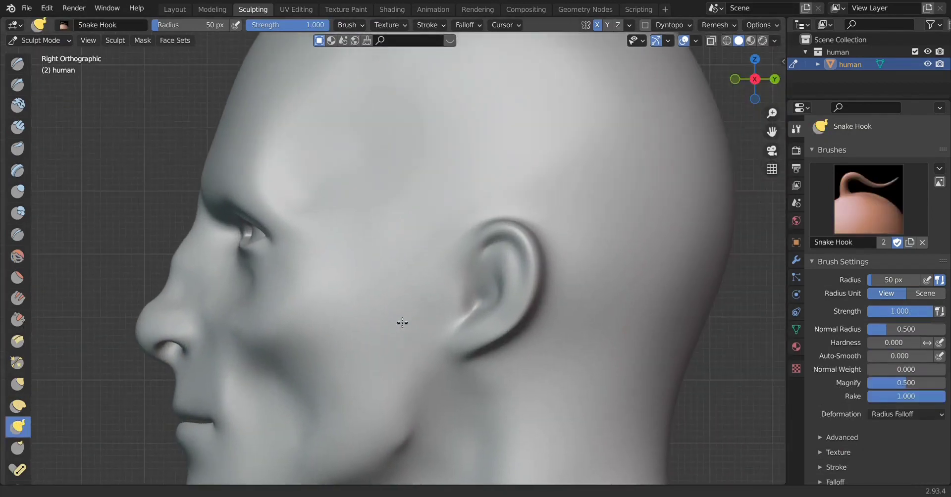
{"action": "left_click_drag", "start_coordinate": [518, 243], "coordinate": [557, 210]}
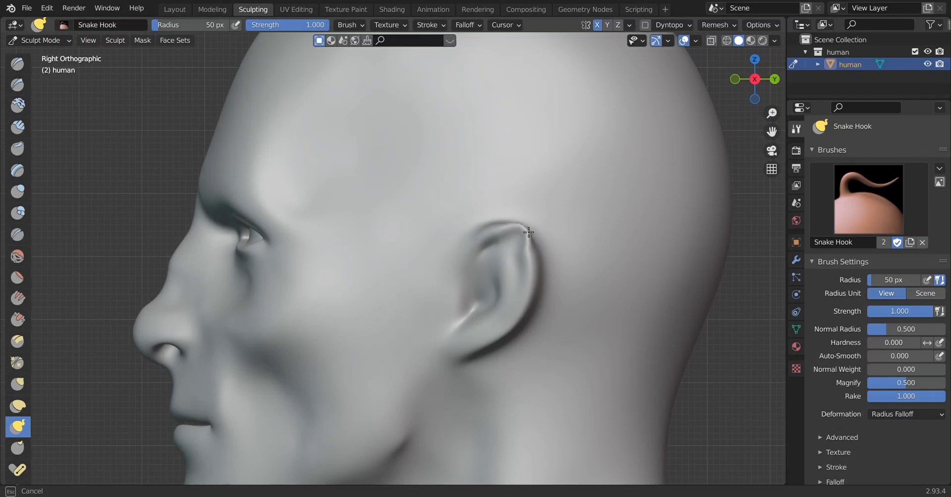
{"action": "key", "text": "ctrl+z"}
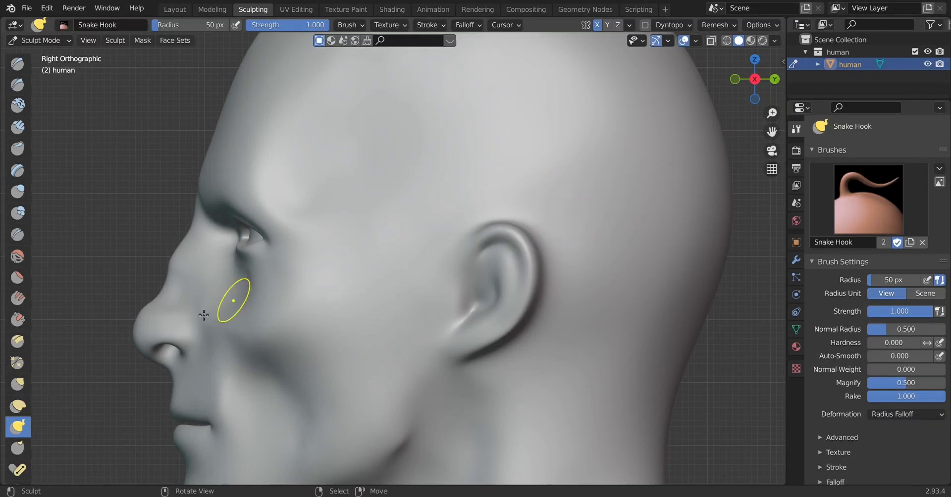
{"action": "left_click", "coordinate": [17, 384]}
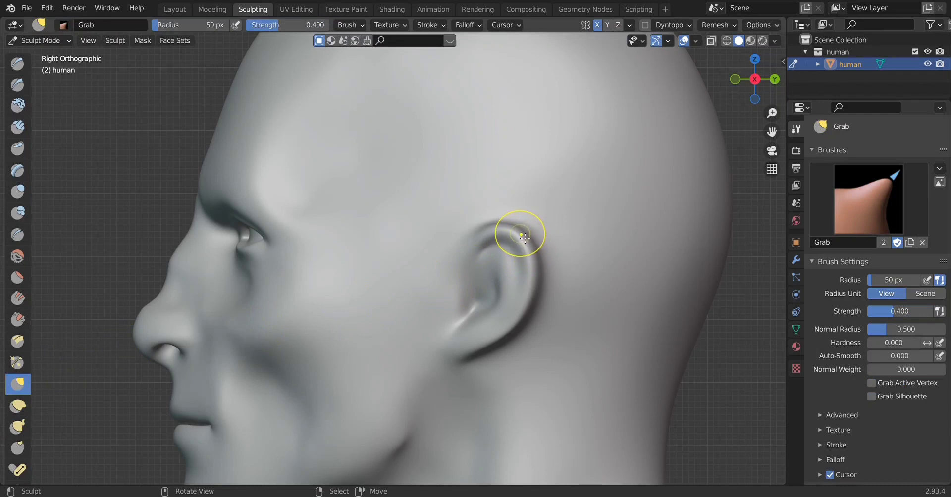
{"action": "left_click_drag", "start_coordinate": [524, 238], "coordinate": [552, 210]}
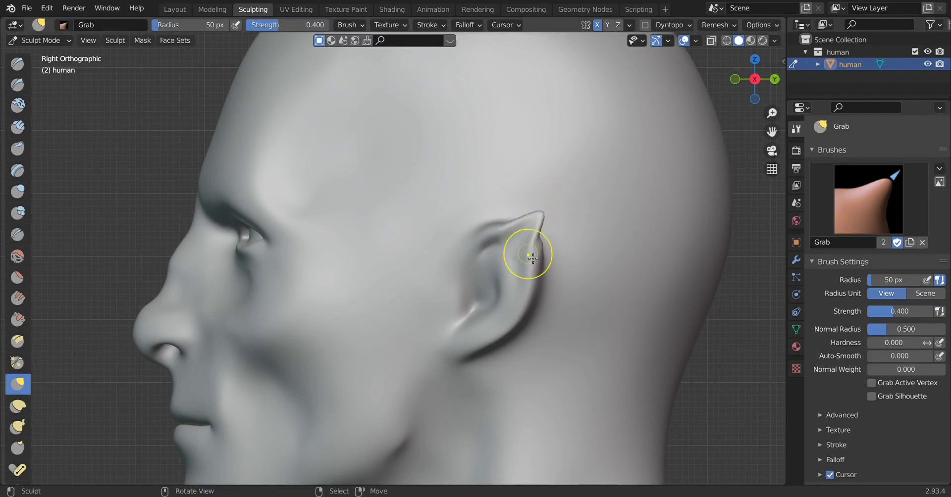
{"action": "left_click_drag", "start_coordinate": [532, 258], "coordinate": [544, 223]}
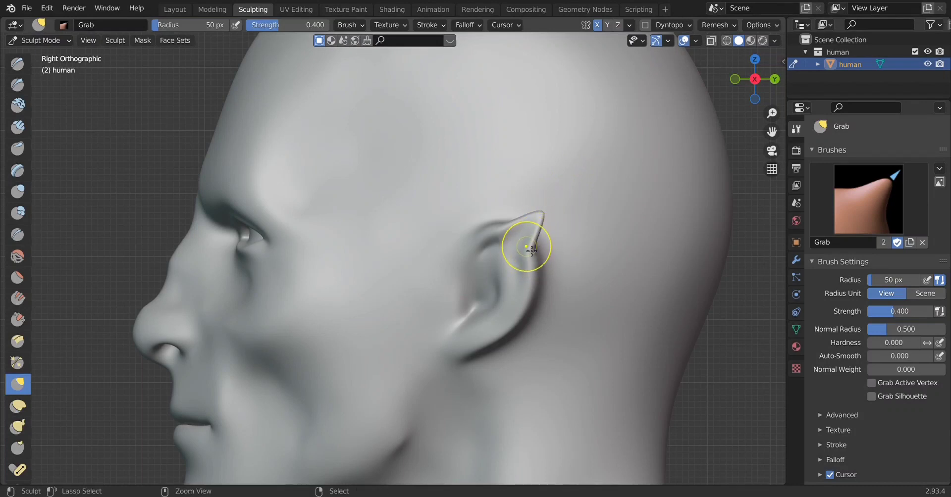
{"action": "key", "text": "ctrl+z"}
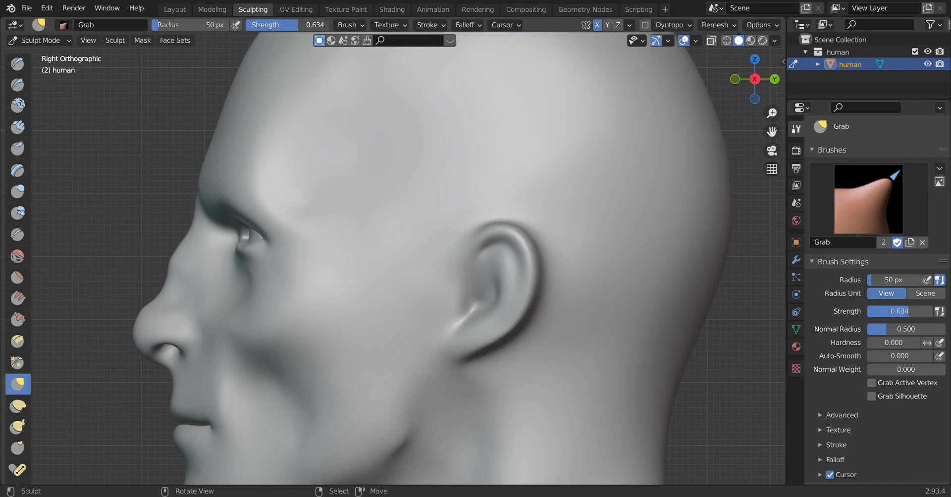
{"action": "left_click_drag", "start_coordinate": [525, 237], "coordinate": [533, 231]}
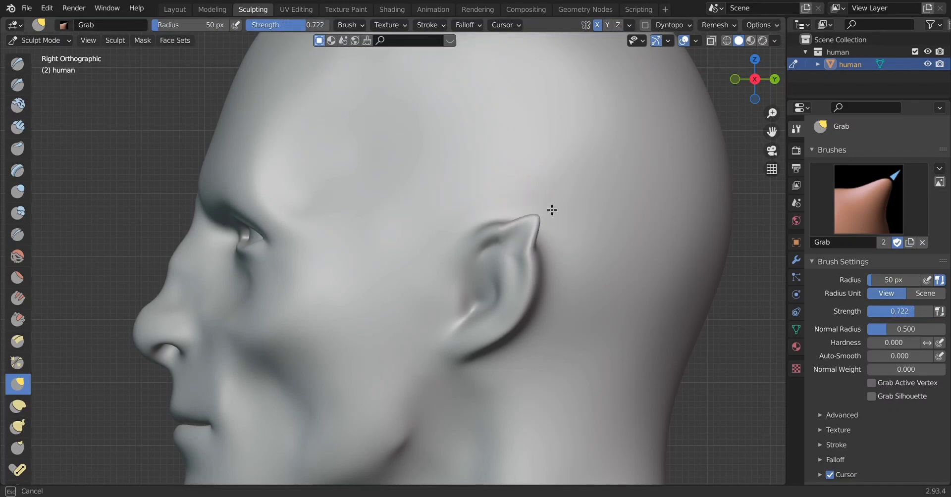
{"action": "key", "text": "ctrl+z"}
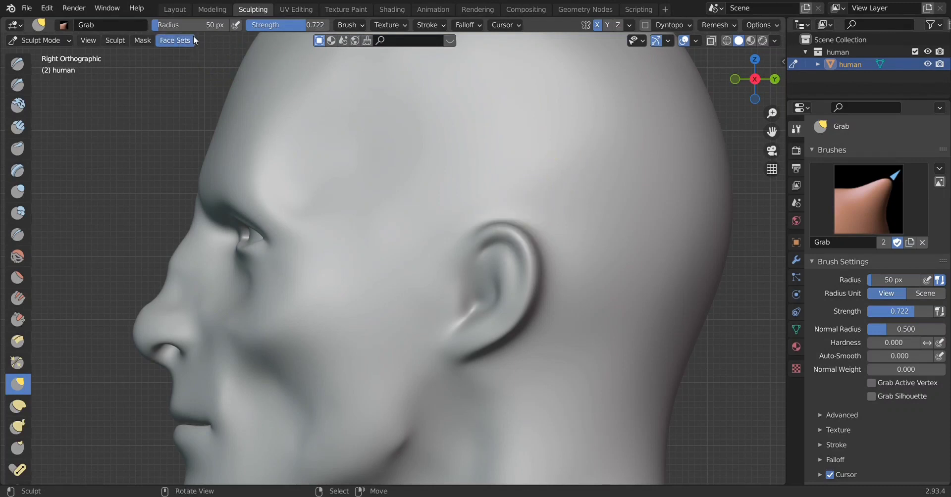
Step: Widen the Grab brush to 179 px and pull the ear up and back into a point
{"action": "left_click_drag", "start_coordinate": [168, 25], "coordinate": [188, 25]}
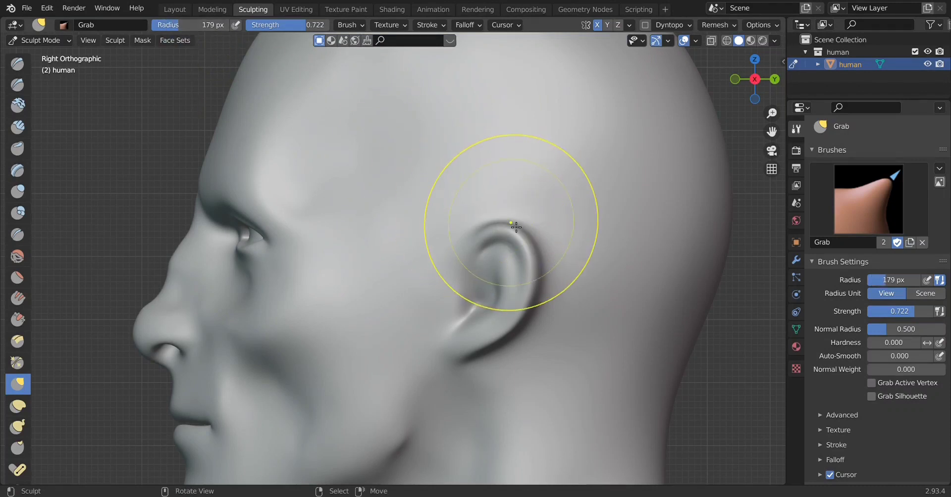
{"action": "mouse_move", "coordinate": [521, 237]}
{"action": "left_mouse_down"}
{"action": "mouse_move", "coordinate": [600, 139]}
{"action": "mouse_move", "coordinate": [581, 193]}
{"action": "mouse_move", "coordinate": [607, 191]}
{"action": "mouse_move", "coordinate": [601, 214]}
{"action": "mouse_move", "coordinate": [589, 213]}
{"action": "left_mouse_up"}
{"action": "mouse_move", "coordinate": [613, 274]}
{"action": "middle_mouse_down"}
{"action": "mouse_move", "coordinate": [511, 329]}
{"action": "mouse_move", "coordinate": [541, 326]}
{"action": "middle_mouse_up"}
Step: Shape the ear tip from the top view, then return to the side profile
{"action": "key", "text": "KP_3"}
{"action": "key", "text": "KP_1"}
{"action": "key", "text": "KP_7"}
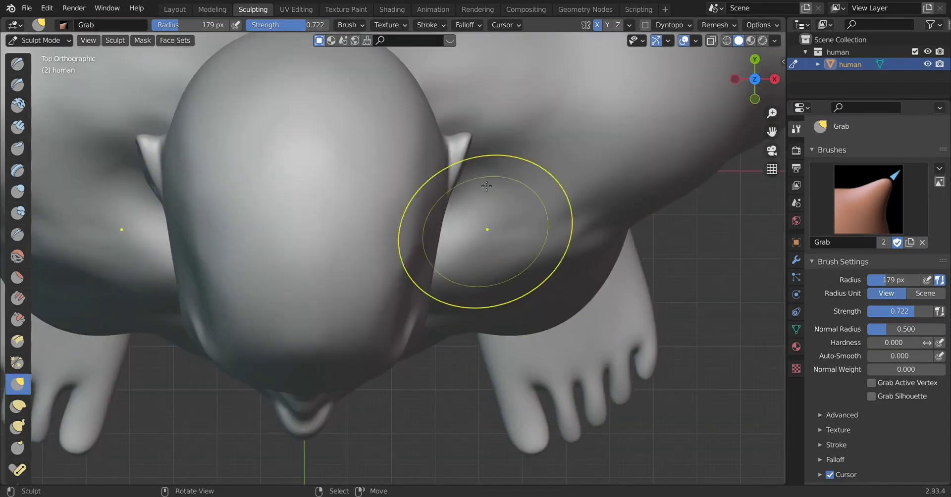
{"action": "mouse_move", "coordinate": [477, 144]}
{"action": "left_mouse_down"}
{"action": "mouse_move", "coordinate": [470, 159]}
{"action": "mouse_move", "coordinate": [482, 134]}
{"action": "mouse_move", "coordinate": [522, 131]}
{"action": "left_mouse_up"}
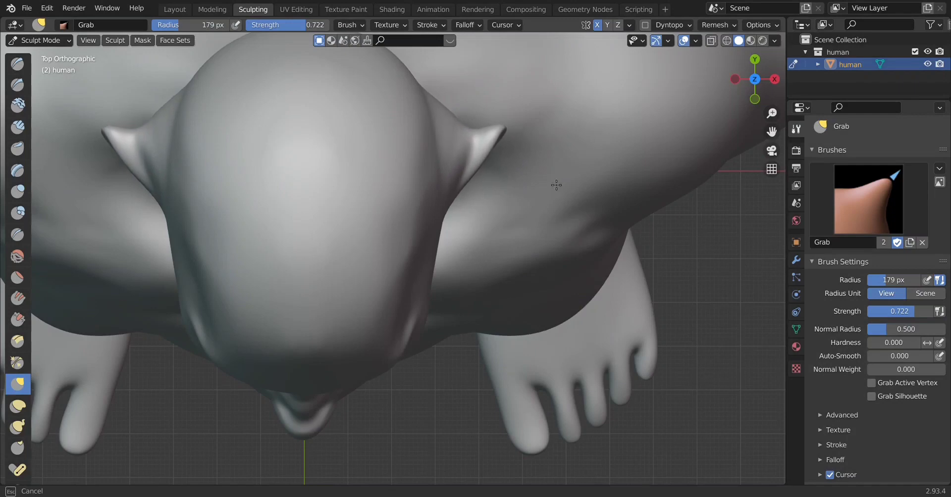
{"action": "mouse_move", "coordinate": [522, 132]}
{"action": "middle_mouse_down"}
{"action": "mouse_move", "coordinate": [376, 191]}
{"action": "mouse_move", "coordinate": [421, 330]}
{"action": "mouse_move", "coordinate": [463, 356]}
{"action": "middle_mouse_up"}
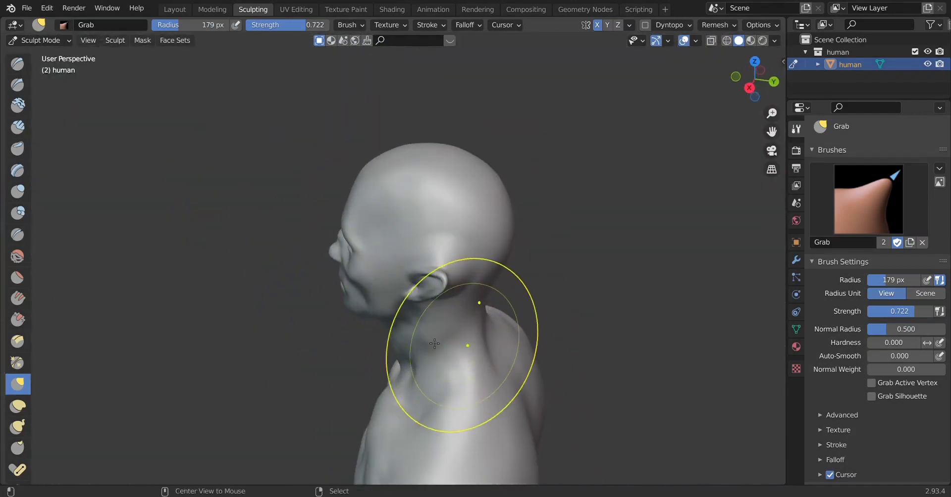
{"action": "key", "text": "KP_3"}
{"action": "scroll", "coordinate": [445, 342], "scroll_direction": "up", "scroll_amount": 4}
{"action": "scroll", "coordinate": [475, 310], "scroll_direction": "up", "scroll_amount": 2}
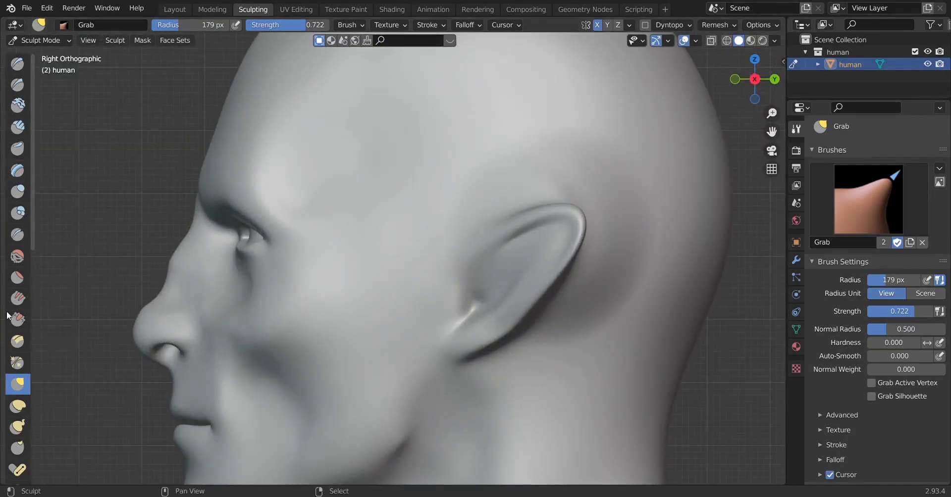
Step: With a slightly smaller Grab radius, stretch the ear tip further up and back
{"action": "key", "text": "ctrl+z"}
{"action": "key", "text": "ctrl+z"}
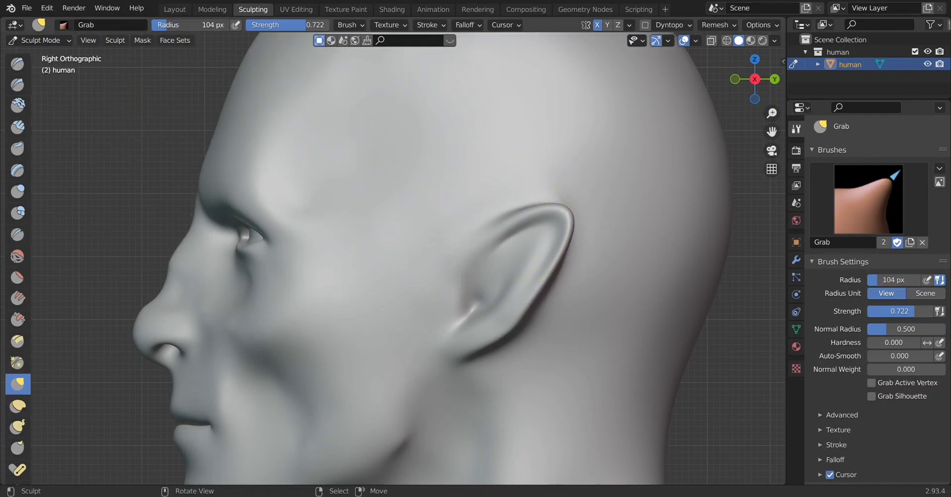
{"action": "key", "text": "bracketleft"}
{"action": "left_click_drag", "start_coordinate": [569, 216], "coordinate": [616, 172]}
{"action": "mouse_move", "coordinate": [609, 208]}
{"action": "middle_mouse_down"}
{"action": "mouse_move", "coordinate": [503, 276]}
{"action": "mouse_move", "coordinate": [450, 283]}
{"action": "mouse_move", "coordinate": [516, 248]}
{"action": "middle_mouse_up"}
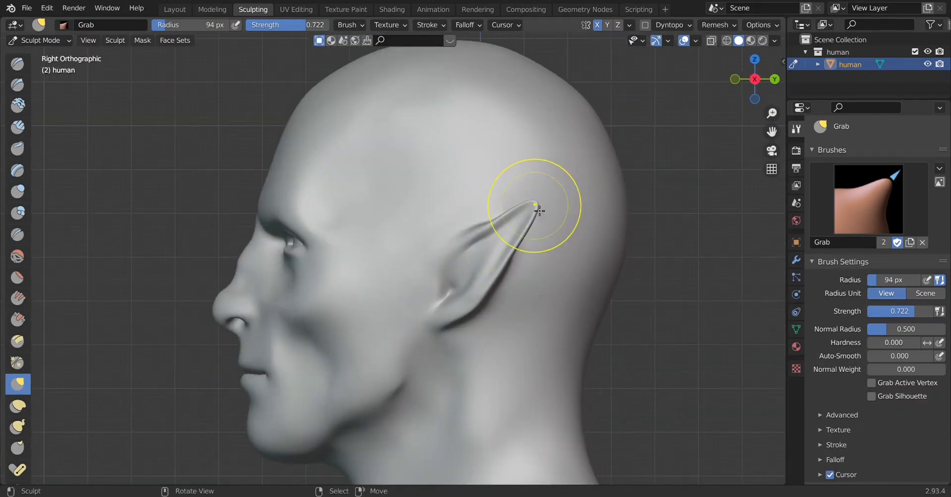
{"action": "left_click_drag", "start_coordinate": [539, 211], "coordinate": [551, 188]}
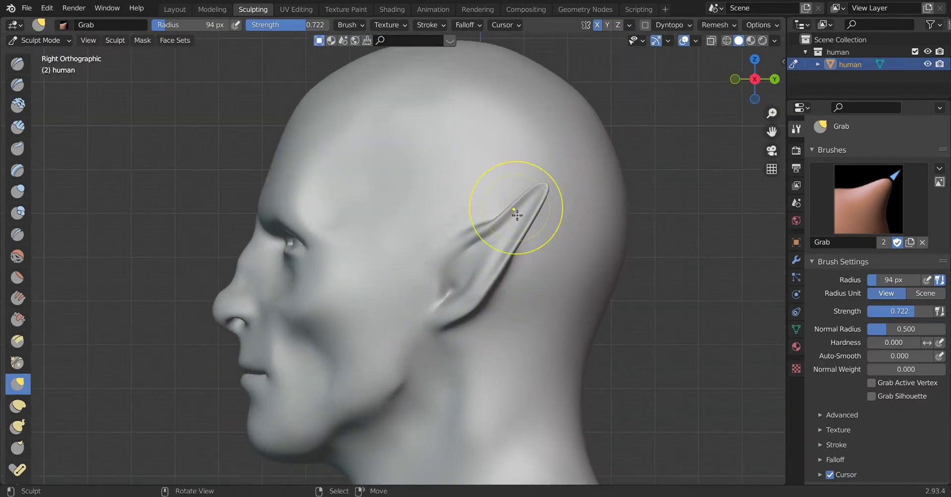
{"action": "key", "text": "ctrl+z"}
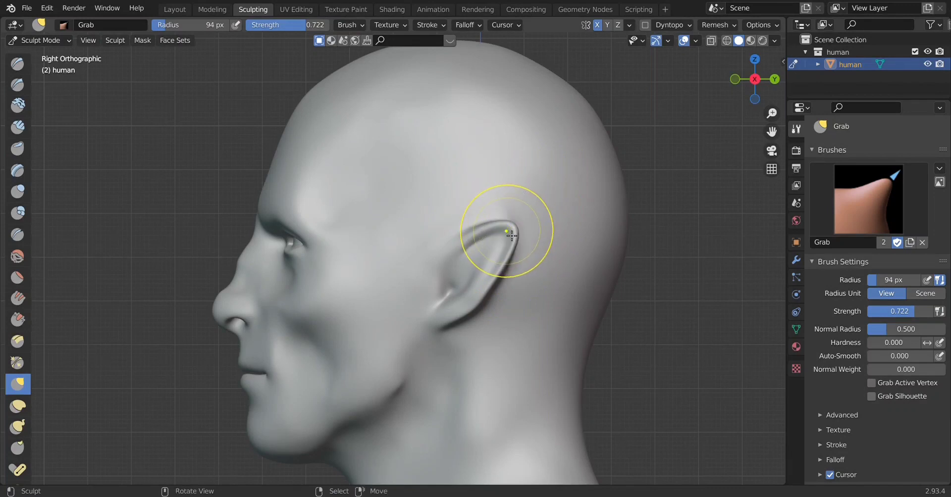
{"action": "left_click_drag", "start_coordinate": [516, 232], "coordinate": [548, 203]}
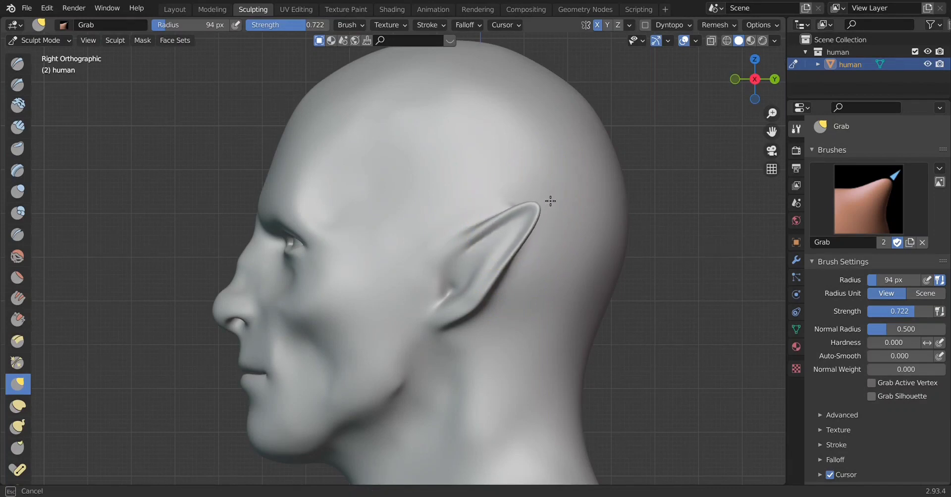
Step: Check the ears from back, front and side views, then select the Smooth brush
{"action": "key", "text": "ctrl+KP_1"}
{"action": "key", "text": "KP_3"}
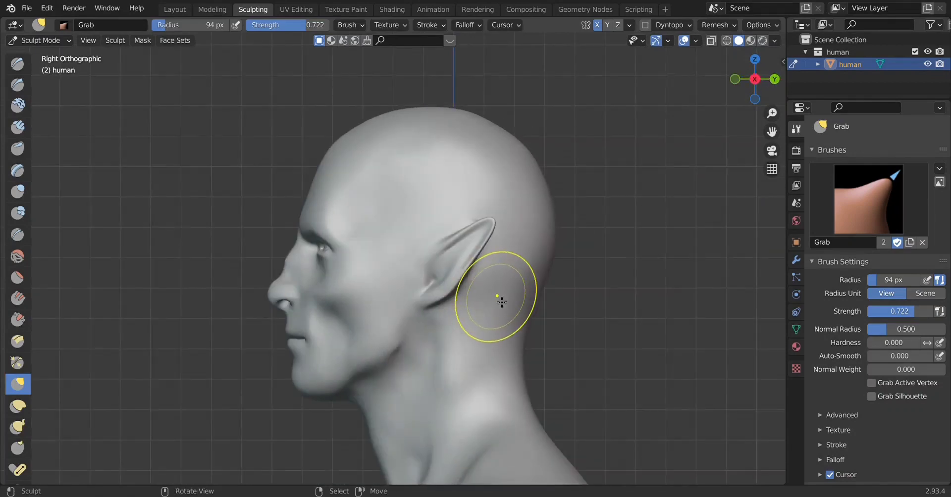
{"action": "scroll", "coordinate": [421, 357], "scroll_direction": "down", "scroll_amount": 3}
{"action": "key", "text": "KP_1"}
{"action": "scroll", "coordinate": [482, 362], "scroll_direction": "up", "scroll_amount": 5}
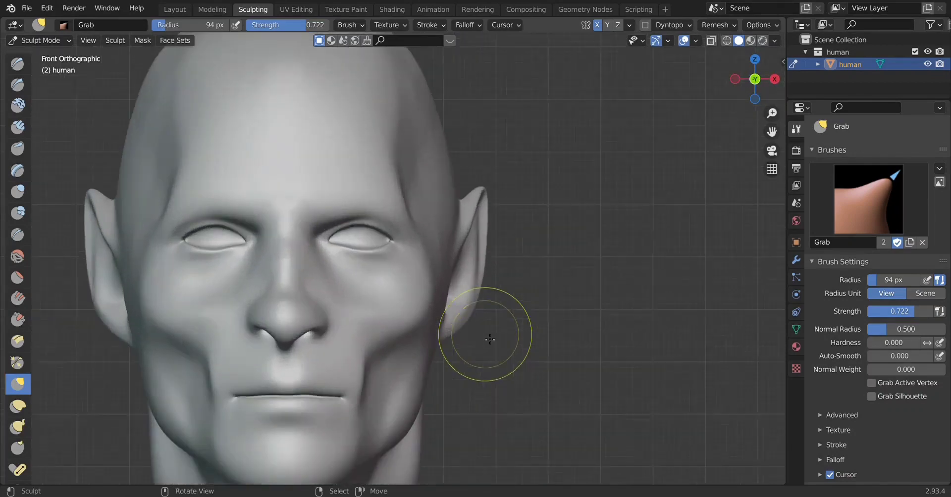
{"action": "key", "text": "KP_3"}
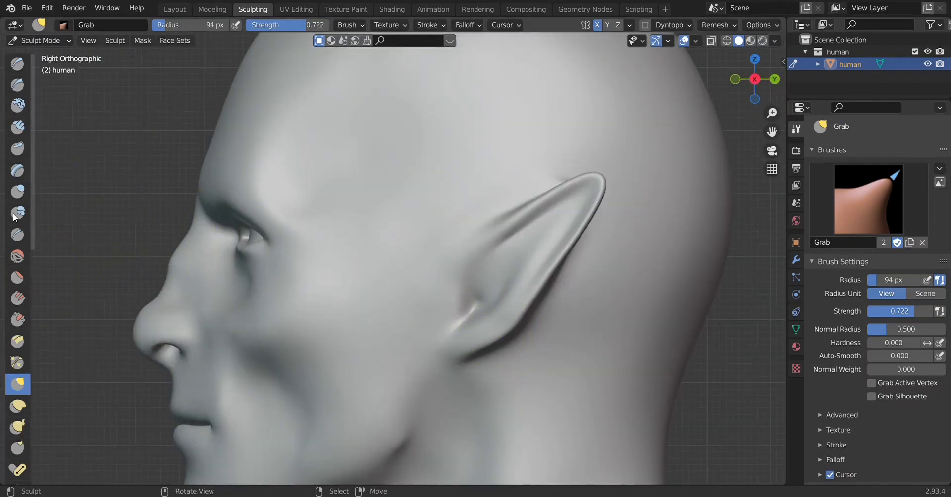
{"action": "left_click", "coordinate": [18, 260]}
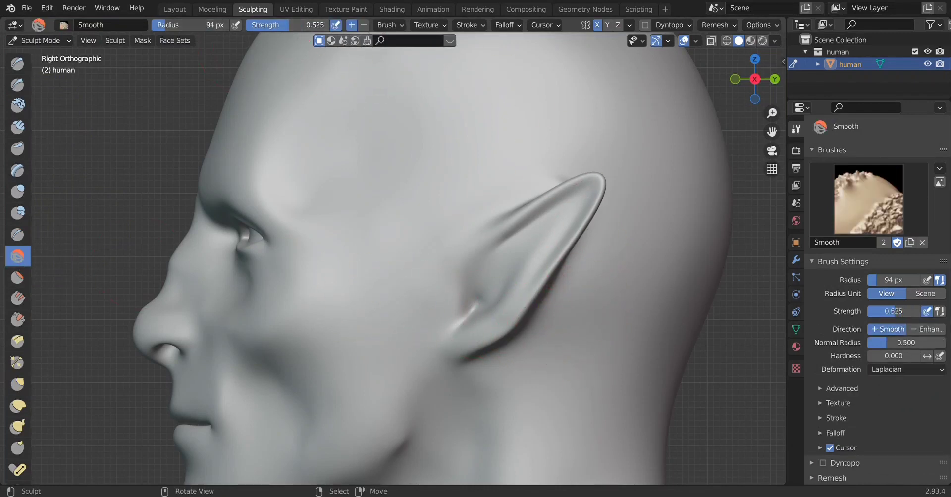
Step: Shrink the Smooth brush to 81 px and smooth the ear's back edge
{"action": "left_click_drag", "start_coordinate": [188, 24], "coordinate": [178, 25]}
{"action": "left_click_drag", "start_coordinate": [589, 318], "coordinate": [548, 233]}
{"action": "middle_click_drag", "start_coordinate": [659, 315], "coordinate": [584, 346]}
{"action": "scroll", "coordinate": [584, 347], "scroll_direction": "up", "scroll_amount": 3}
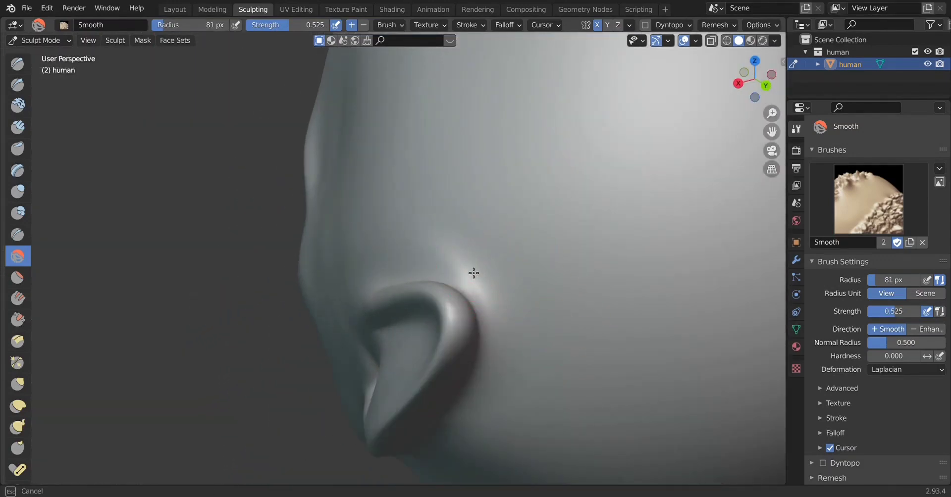
{"action": "mouse_move", "coordinate": [474, 272]}
{"action": "middle_mouse_down", "text": "alt"}
{"action": "mouse_move", "coordinate": [630, 335]}
{"action": "mouse_move", "coordinate": [632, 324]}
{"action": "middle_mouse_up", "text": "alt"}
{"action": "scroll", "coordinate": [633, 324], "scroll_direction": "down", "scroll_amount": 3}
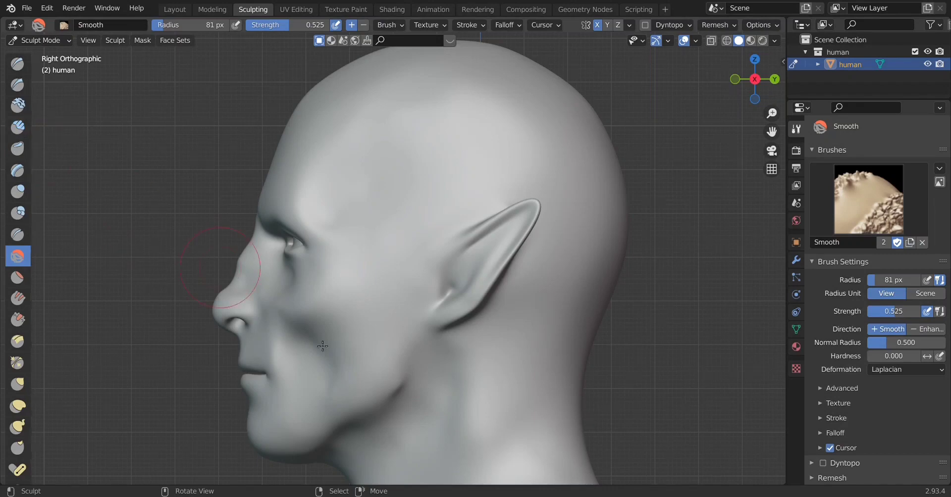
Step: Review the smoothed face from front and three-quarter views
{"action": "key", "text": "KP_1"}
{"action": "scroll", "coordinate": [403, 298], "scroll_direction": "up", "scroll_amount": 3}
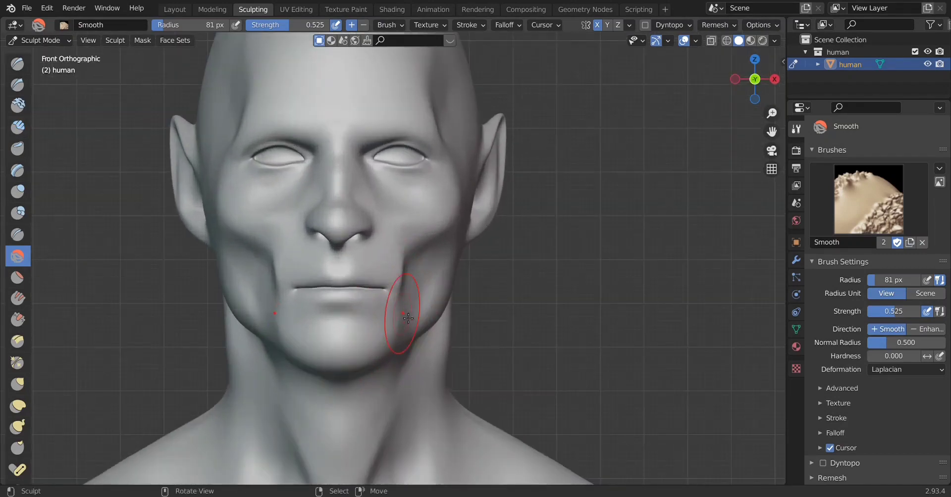
{"action": "middle_click_drag", "start_coordinate": [450, 339], "coordinate": [335, 233]}
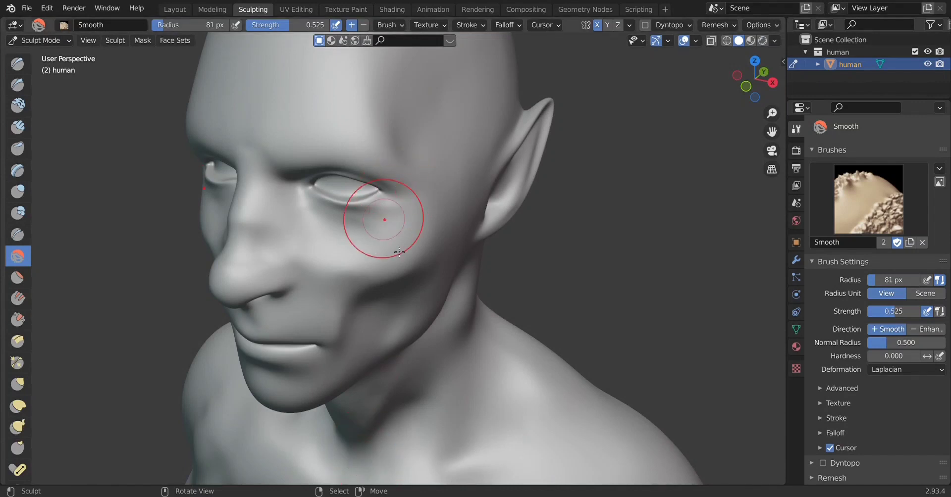
{"action": "mouse_move", "coordinate": [381, 223]}
{"action": "middle_mouse_down", "text": "alt"}
{"action": "mouse_move", "coordinate": [361, 269]}
{"action": "mouse_move", "coordinate": [435, 255]}
{"action": "middle_mouse_up", "text": "alt"}
{"action": "scroll", "coordinate": [437, 206], "scroll_direction": "up", "scroll_amount": 2}
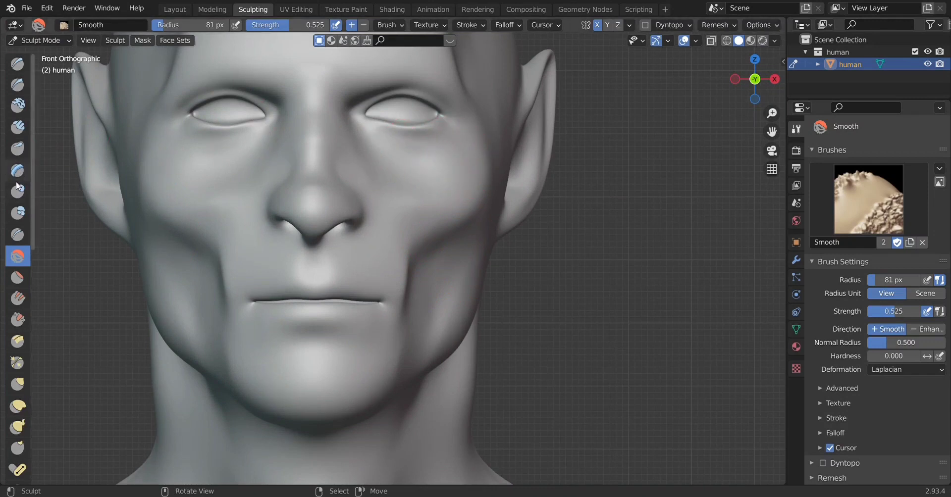
Step: Choose the Clay Strips brush at a smaller radius and lay mirrored clay strips along both cheeks
{"action": "left_click", "coordinate": [17, 127]}
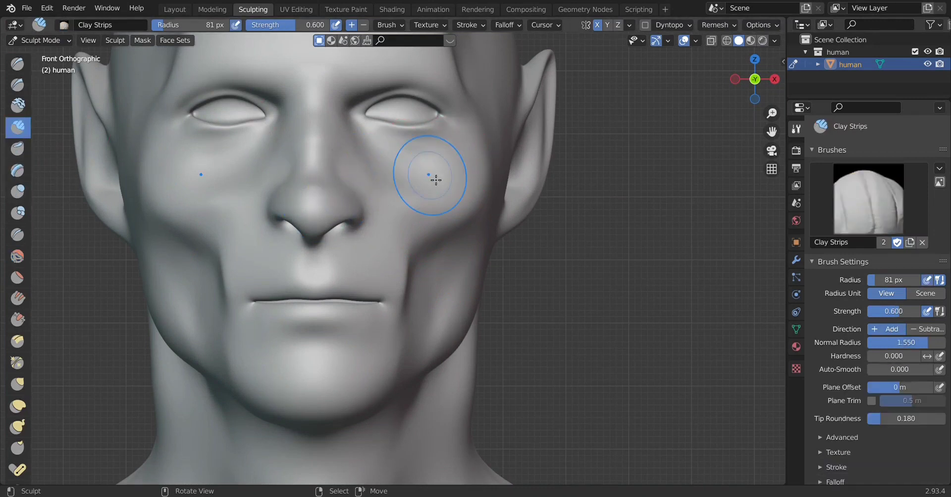
{"action": "left_click_drag", "start_coordinate": [471, 159], "coordinate": [476, 172]}
{"action": "key", "text": "ctrl+z"}
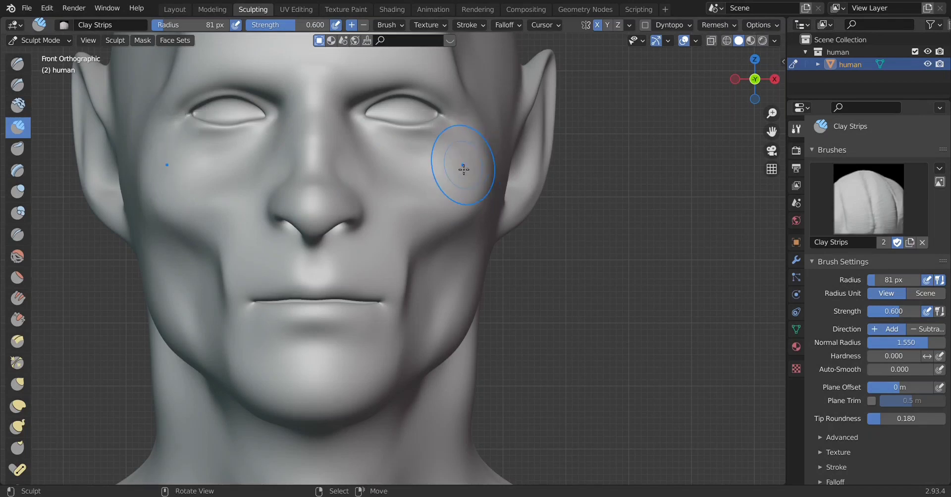
{"action": "left_click_drag", "start_coordinate": [200, 25], "coordinate": [194, 25]}
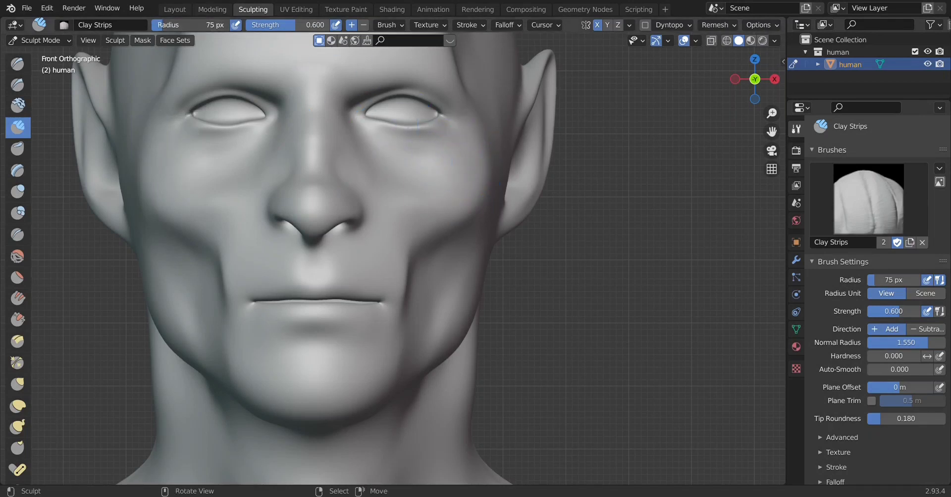
{"action": "left_click_drag", "start_coordinate": [485, 159], "coordinate": [418, 292]}
Step: Deepen and lengthen the cheek creases, undoing the last two strokes and checking from several angles
{"action": "key", "text": "KP_3"}
{"action": "key", "text": "KP_1"}
{"action": "left_click_drag", "start_coordinate": [419, 245], "coordinate": [415, 312]}
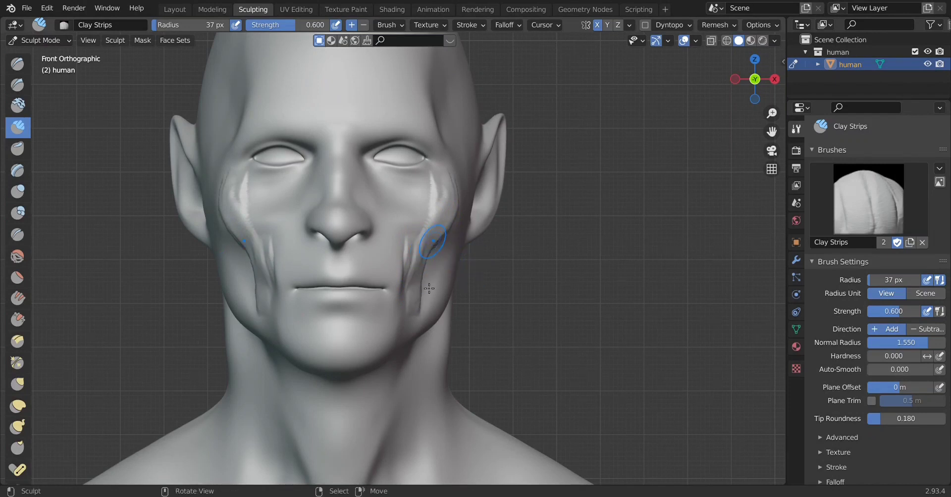
{"action": "mouse_move", "coordinate": [432, 241]}
{"action": "left_mouse_down"}
{"action": "mouse_move", "coordinate": [424, 297]}
{"action": "mouse_move", "coordinate": [441, 303]}
{"action": "left_mouse_up"}
{"action": "middle_click_drag", "start_coordinate": [436, 312], "coordinate": [394, 259]}
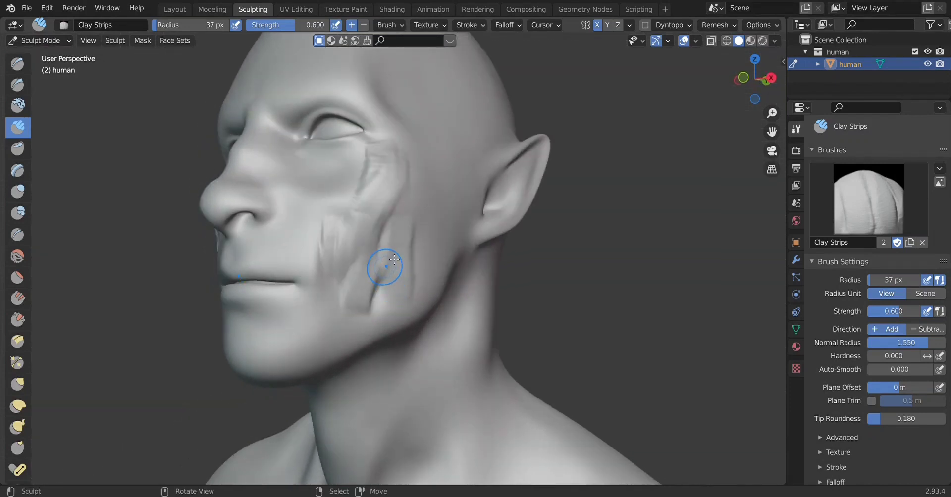
{"action": "mouse_move", "coordinate": [417, 303]}
{"action": "middle_mouse_down", "text": "alt"}
{"action": "mouse_move", "coordinate": [480, 305]}
{"action": "mouse_move", "coordinate": [413, 245]}
{"action": "middle_mouse_up", "text": "alt"}
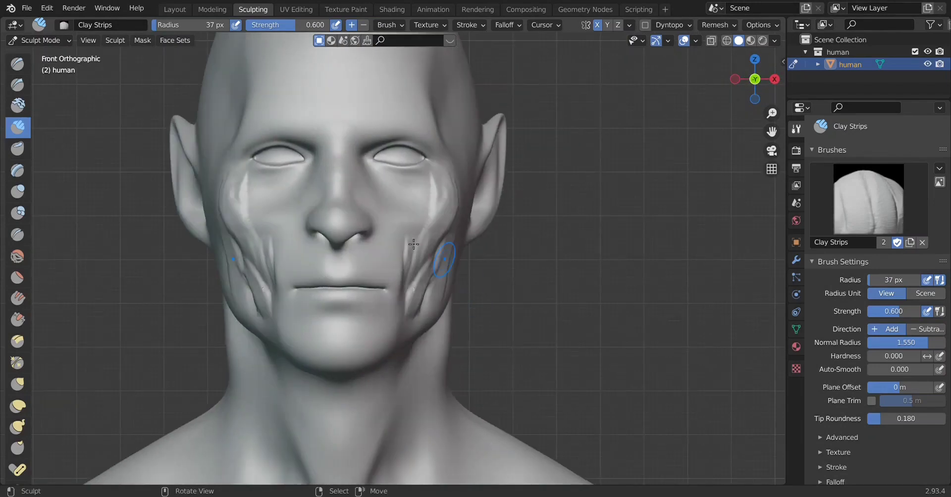
{"action": "key", "text": "ctrl+z"}
{"action": "key", "text": "ctrl+z"}
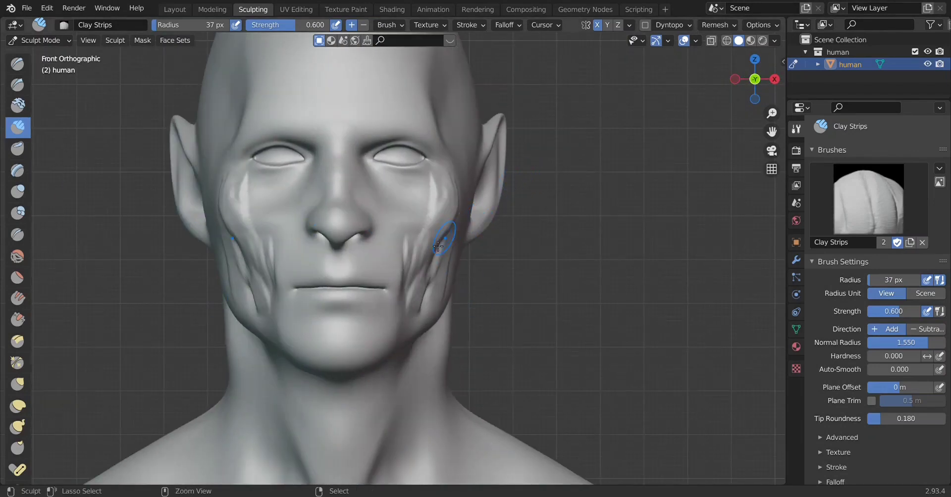
{"action": "key", "text": "ctrl+z"}
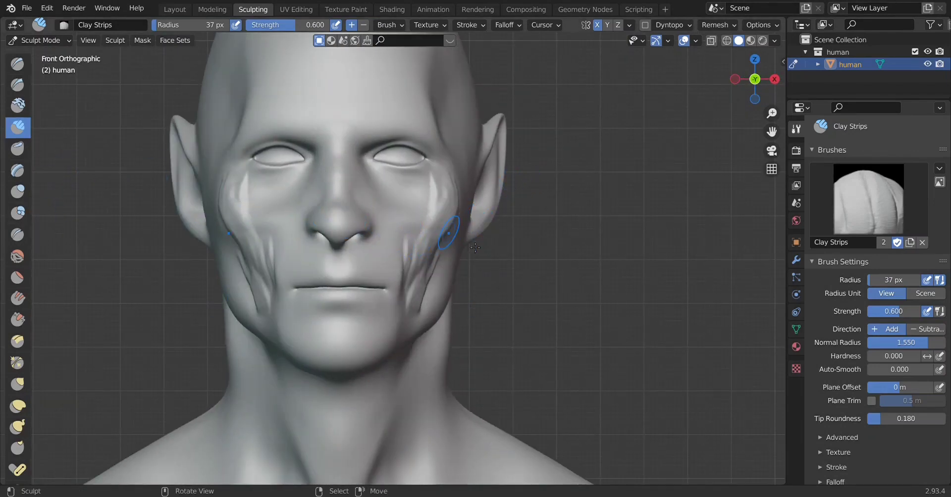
{"action": "middle_click_drag", "start_coordinate": [475, 248], "coordinate": [427, 243]}
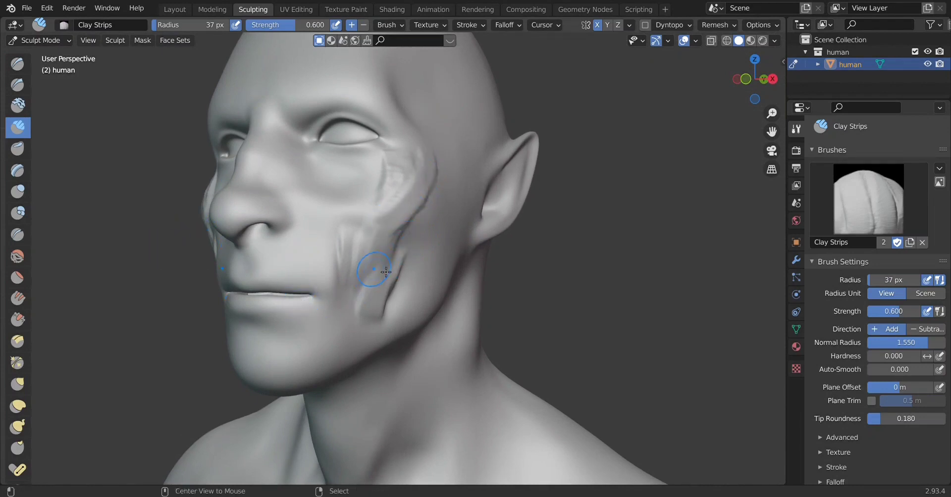
{"action": "middle_click_drag", "start_coordinate": [270, 267], "coordinate": [492, 281], "text": "alt"}
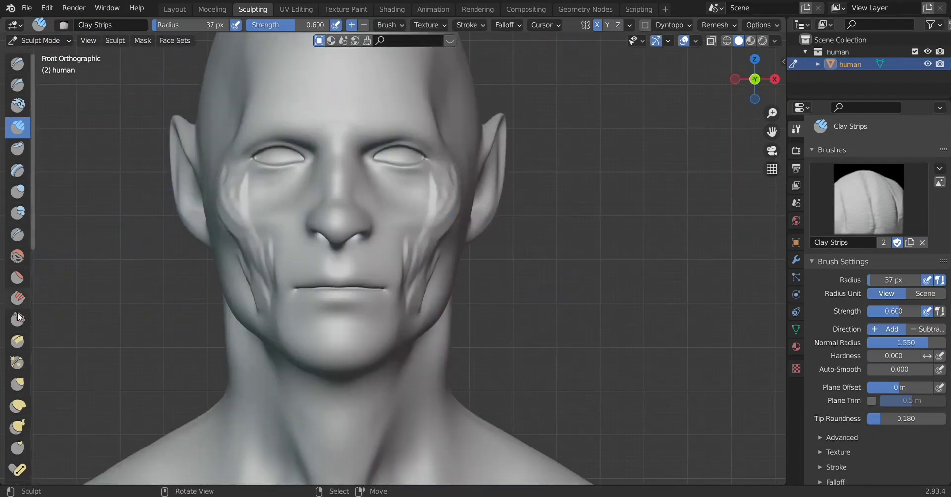
Step: Smooth the ridged cheek creases and the crease by each eye corner into soft folds, checking from angled views
{"action": "left_click", "coordinate": [20, 254]}
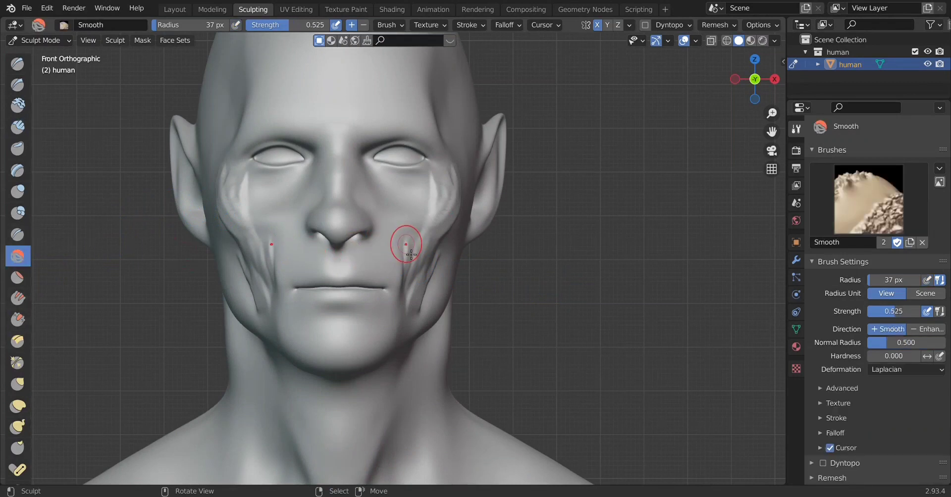
{"action": "mouse_move", "coordinate": [411, 254]}
{"action": "left_mouse_down"}
{"action": "mouse_move", "coordinate": [425, 304]}
{"action": "mouse_move", "coordinate": [445, 263]}
{"action": "mouse_move", "coordinate": [405, 274]}
{"action": "mouse_move", "coordinate": [417, 281]}
{"action": "left_mouse_up"}
{"action": "mouse_move", "coordinate": [459, 205]}
{"action": "left_mouse_down"}
{"action": "mouse_move", "coordinate": [420, 242]}
{"action": "mouse_move", "coordinate": [414, 266]}
{"action": "left_mouse_up"}
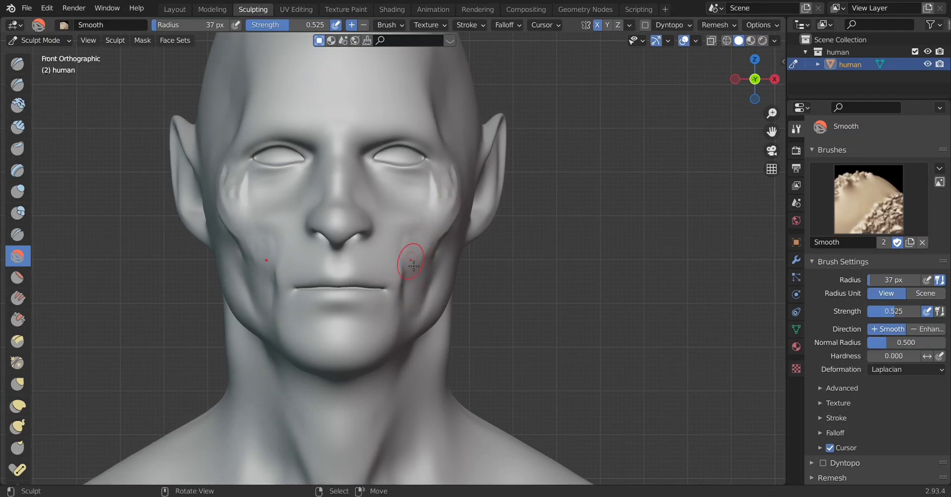
{"action": "middle_click_drag", "start_coordinate": [455, 236], "coordinate": [470, 178]}
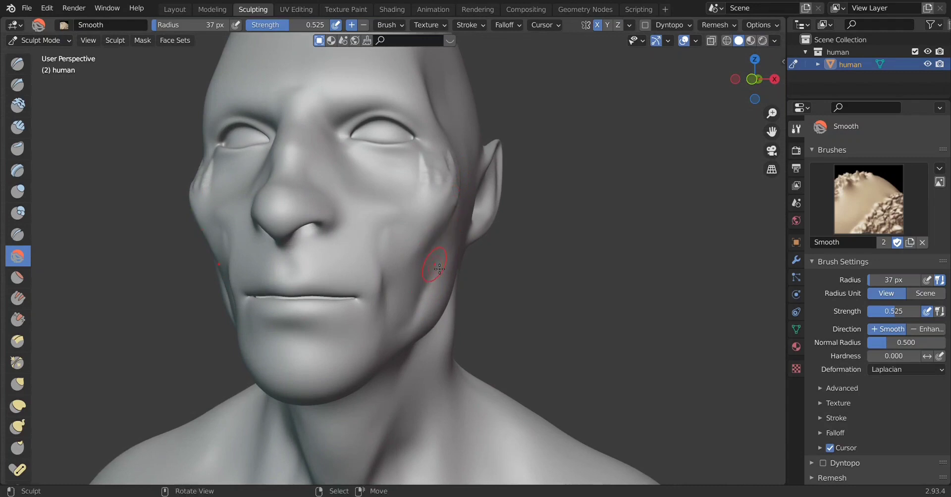
{"action": "mouse_move", "coordinate": [454, 185]}
{"action": "left_mouse_down"}
{"action": "mouse_move", "coordinate": [424, 166]}
{"action": "mouse_move", "coordinate": [471, 163]}
{"action": "left_mouse_up"}
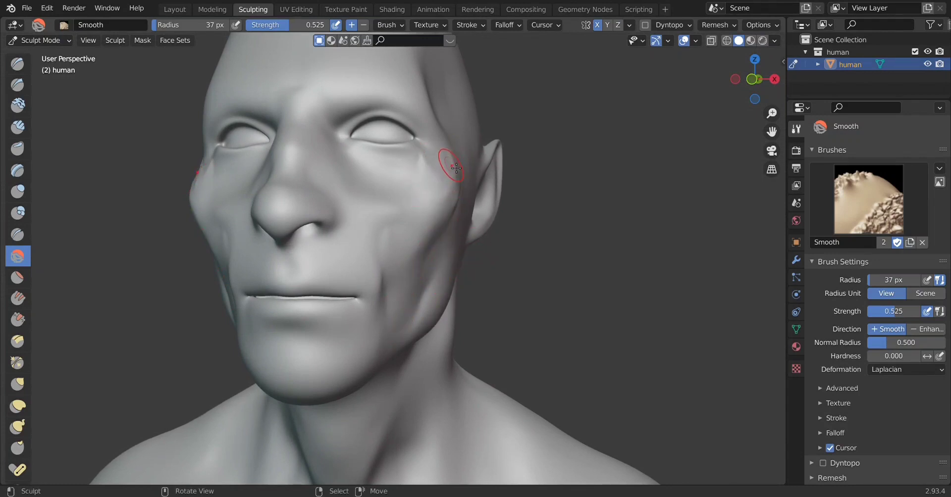
{"action": "middle_click_drag", "start_coordinate": [455, 169], "coordinate": [383, 265]}
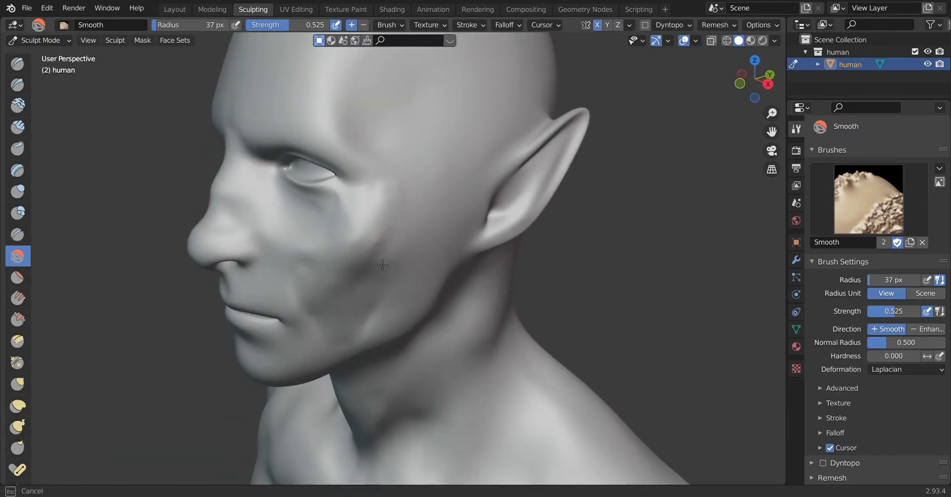
{"action": "mouse_move", "coordinate": [351, 222]}
{"action": "middle_mouse_down"}
{"action": "mouse_move", "coordinate": [346, 216]}
{"action": "mouse_move", "coordinate": [339, 240]}
{"action": "middle_mouse_up"}
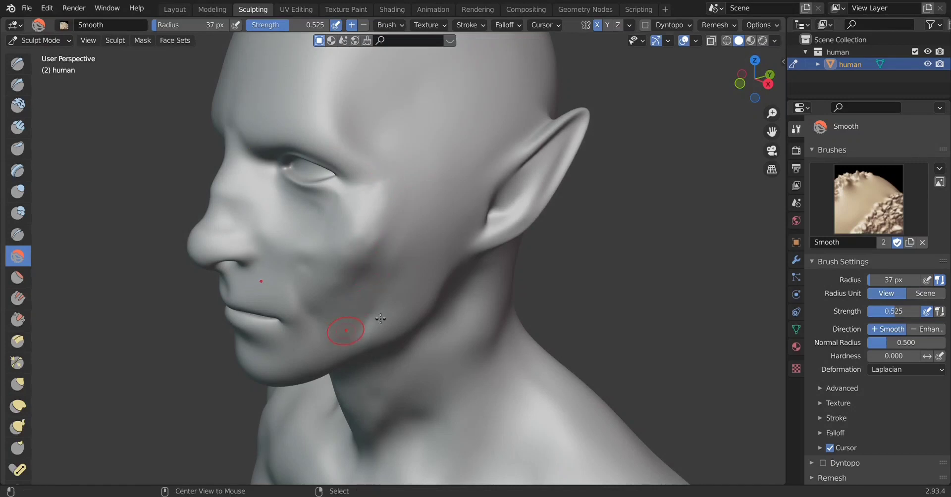
{"action": "middle_click_drag", "start_coordinate": [380, 319], "coordinate": [457, 309], "text": "alt"}
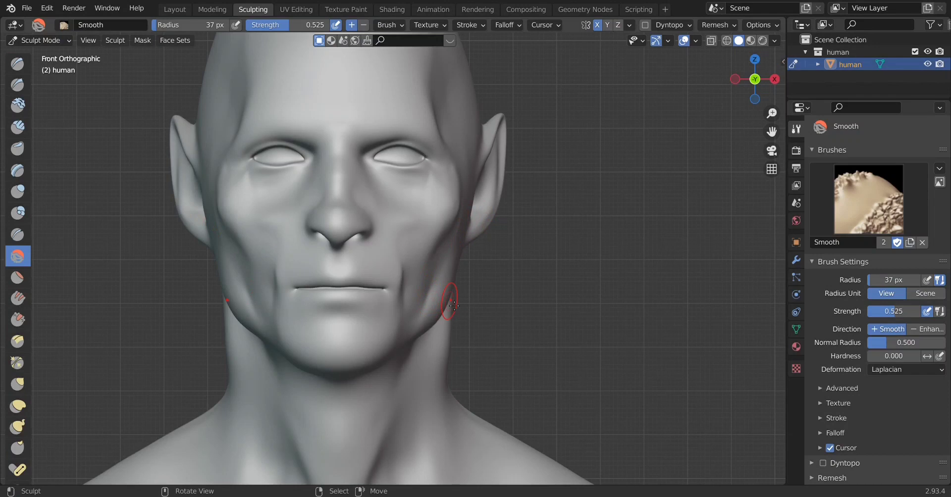
{"action": "scroll", "coordinate": [470, 198], "scroll_direction": "up", "scroll_amount": 2}
{"action": "middle_click_drag", "start_coordinate": [507, 205], "coordinate": [467, 281], "text": "shift"}
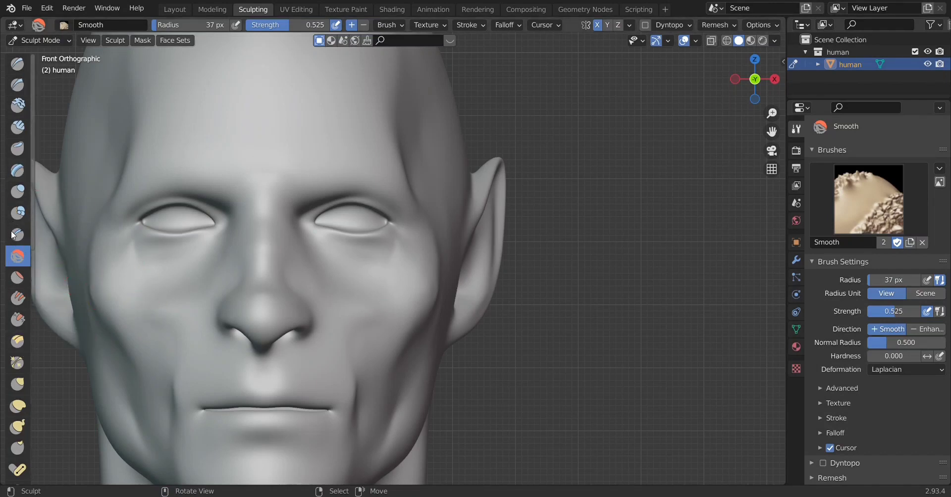
Step: Raise Layer-brush ridges under both eyes, then soften them with the Smooth brush
{"action": "left_click", "coordinate": [17, 170]}
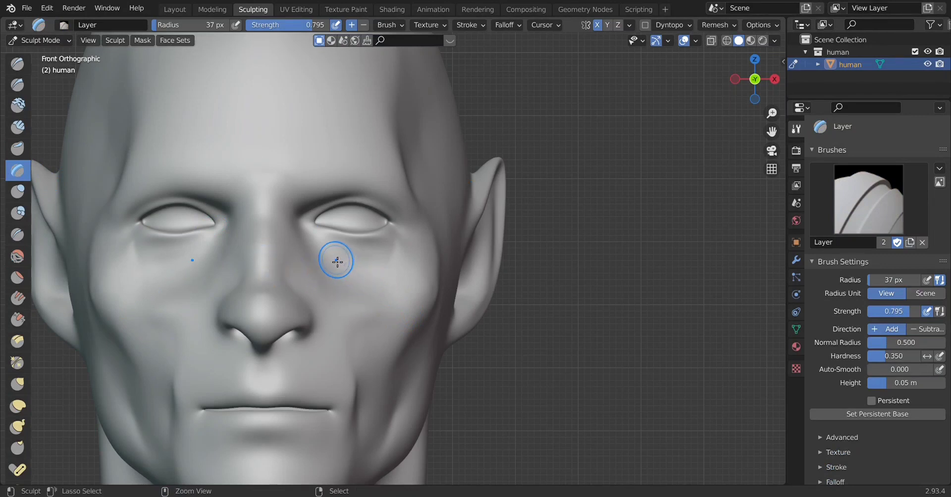
{"action": "mouse_move", "coordinate": [334, 258]}
{"action": "left_mouse_down"}
{"action": "mouse_move", "coordinate": [373, 275]}
{"action": "mouse_move", "coordinate": [359, 276]}
{"action": "left_mouse_up"}
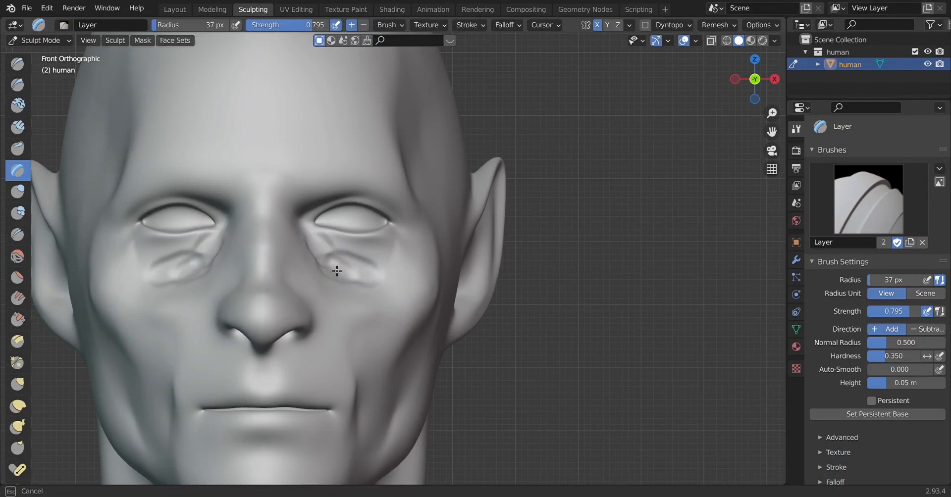
{"action": "left_click", "coordinate": [17, 256]}
{"action": "mouse_move", "coordinate": [329, 253]}
{"action": "left_mouse_down"}
{"action": "mouse_move", "coordinate": [376, 267]}
{"action": "mouse_move", "coordinate": [323, 264]}
{"action": "mouse_move", "coordinate": [347, 276]}
{"action": "left_mouse_up"}
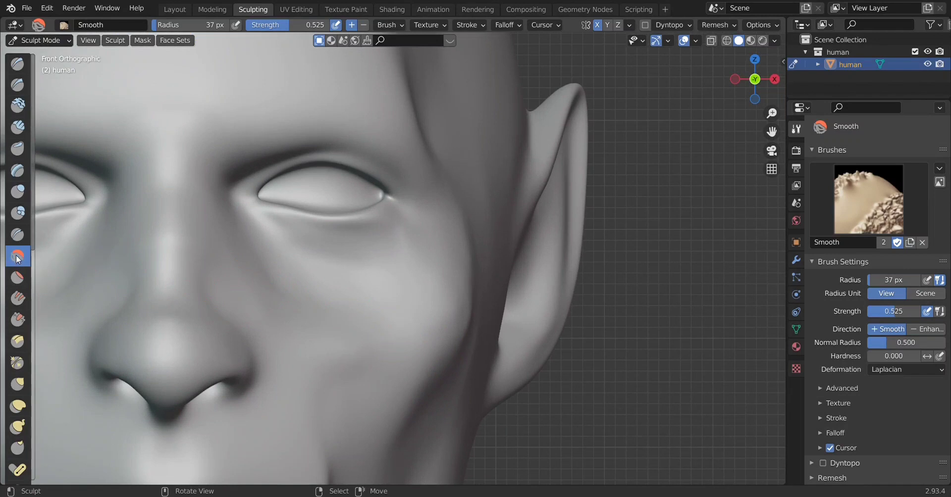
Step: Build up raised Layer-brush pads beside both sides of the nose
{"action": "left_click", "coordinate": [18, 171]}
{"action": "left_click_drag", "start_coordinate": [254, 256], "coordinate": [251, 252]}
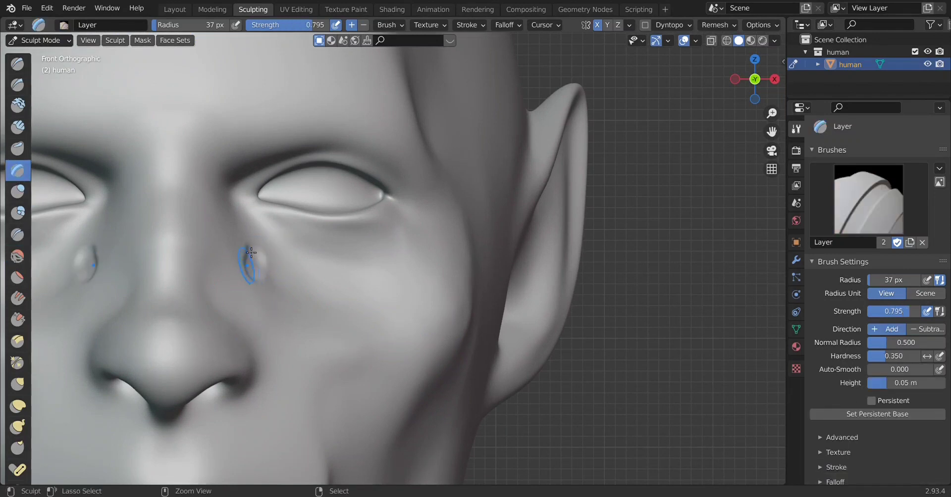
{"action": "mouse_move", "coordinate": [259, 283]}
{"action": "left_mouse_down"}
{"action": "mouse_move", "coordinate": [238, 307]}
{"action": "mouse_move", "coordinate": [231, 214]}
{"action": "mouse_move", "coordinate": [233, 287]}
{"action": "mouse_move", "coordinate": [224, 297]}
{"action": "left_mouse_up"}
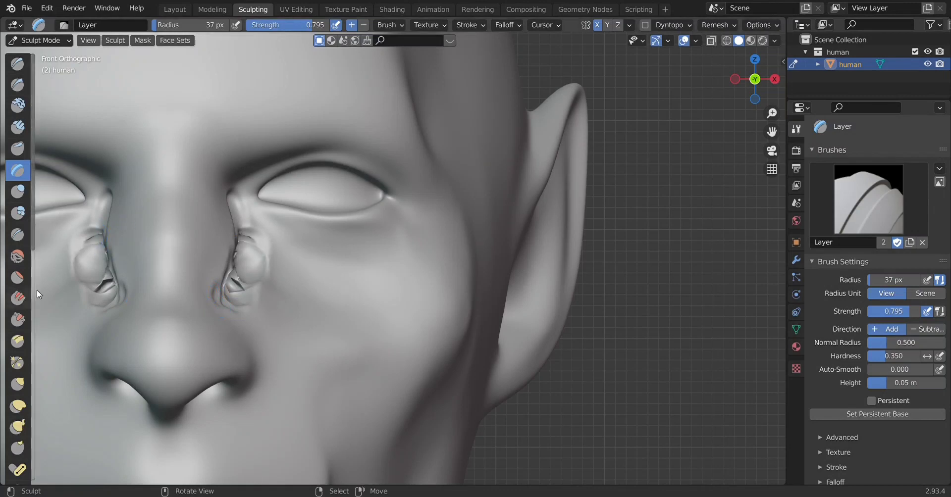
Step: Smooth the lumpy pads beside the nose into the face
{"action": "left_click", "coordinate": [24, 257]}
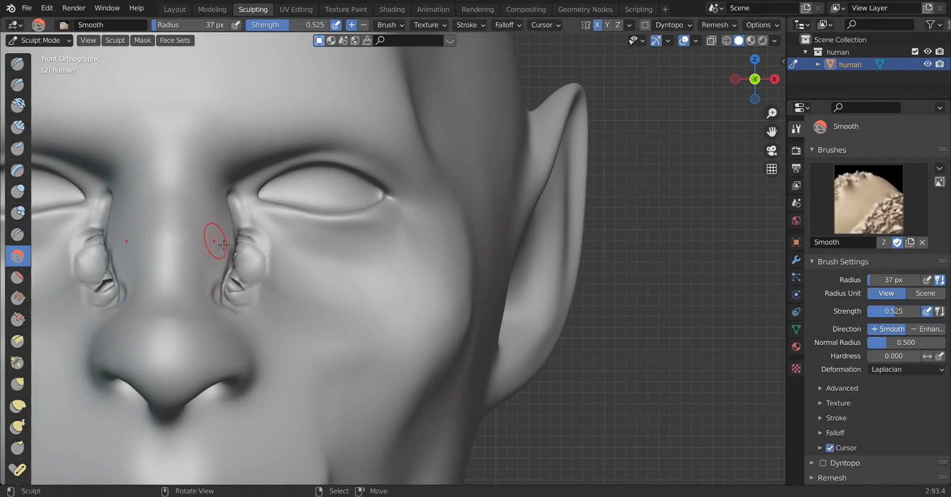
{"action": "mouse_move", "coordinate": [212, 239]}
{"action": "left_mouse_down"}
{"action": "mouse_move", "coordinate": [242, 288]}
{"action": "mouse_move", "coordinate": [254, 259]}
{"action": "mouse_move", "coordinate": [239, 186]}
{"action": "mouse_move", "coordinate": [237, 233]}
{"action": "mouse_move", "coordinate": [229, 213]}
{"action": "mouse_move", "coordinate": [252, 218]}
{"action": "mouse_move", "coordinate": [265, 272]}
{"action": "mouse_move", "coordinate": [221, 305]}
{"action": "mouse_move", "coordinate": [209, 291]}
{"action": "mouse_move", "coordinate": [238, 314]}
{"action": "mouse_move", "coordinate": [250, 270]}
{"action": "left_mouse_up"}
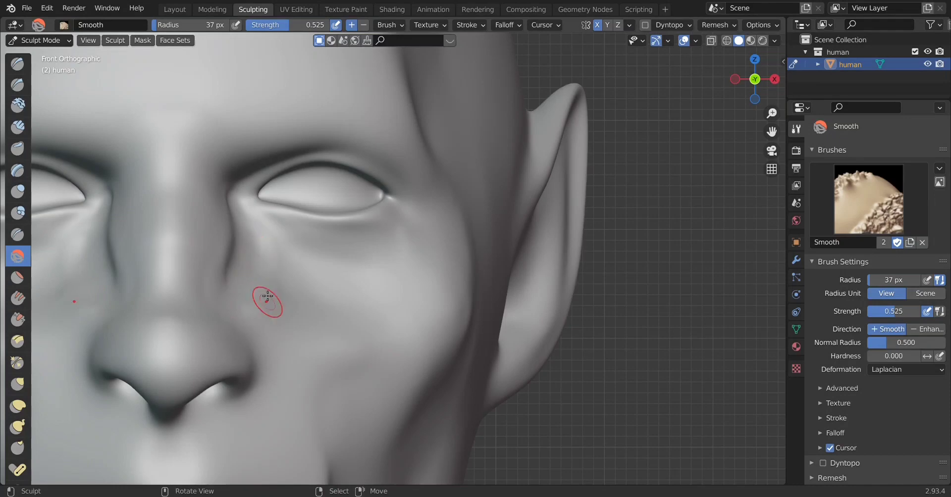
{"action": "left_click_drag", "start_coordinate": [234, 282], "coordinate": [226, 270]}
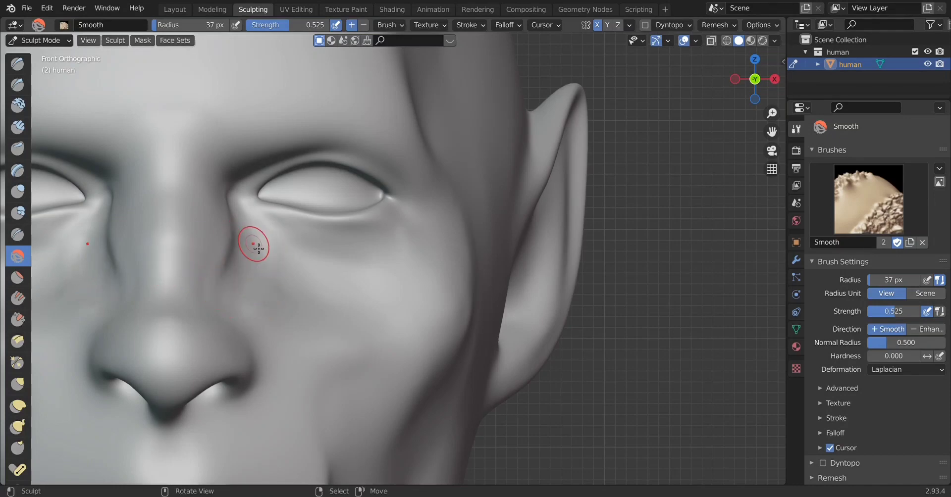
{"action": "scroll", "coordinate": [250, 245], "scroll_direction": "down", "scroll_amount": 2}
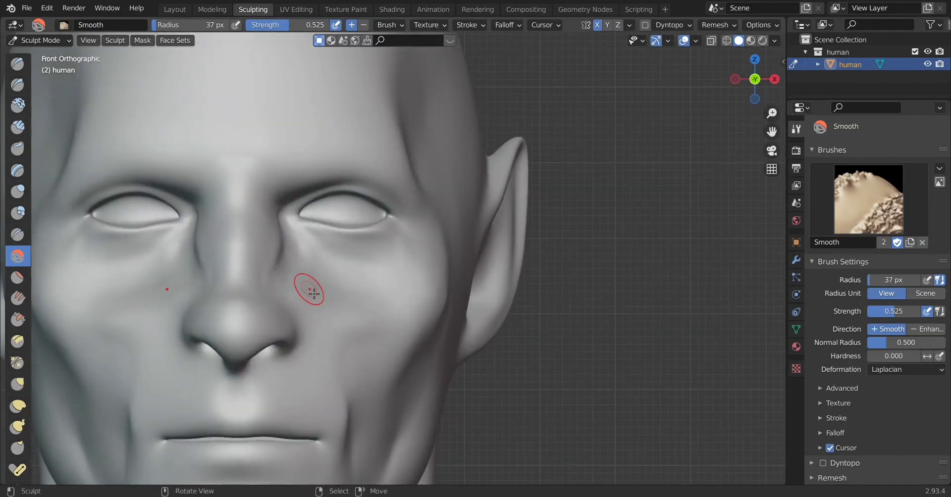
{"action": "scroll", "coordinate": [314, 294], "scroll_direction": "up", "scroll_amount": 2}
Step: In a zoomed front view, smooth the right fold running from the nose past the mouth
{"action": "key", "text": "KP_3"}
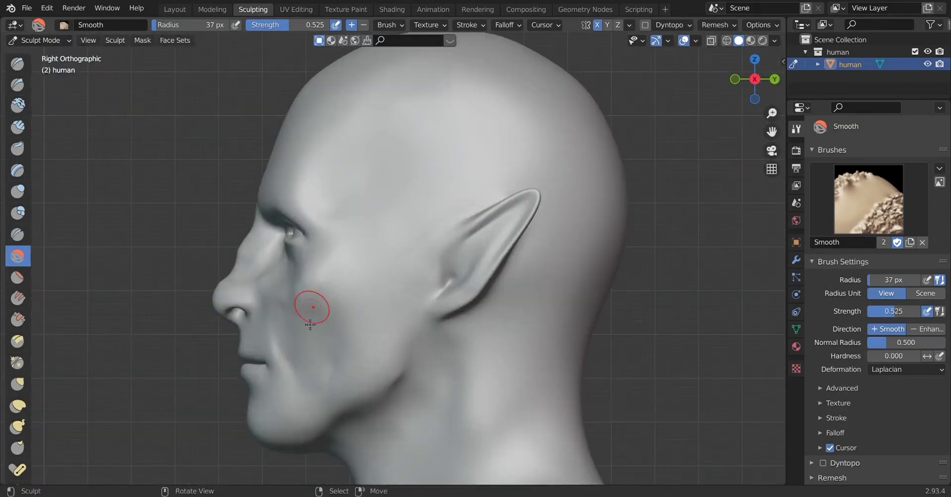
{"action": "scroll", "coordinate": [361, 345], "scroll_direction": "up", "scroll_amount": 2}
{"action": "scroll", "coordinate": [418, 339], "scroll_direction": "down", "scroll_amount": 2, "text": "shift"}
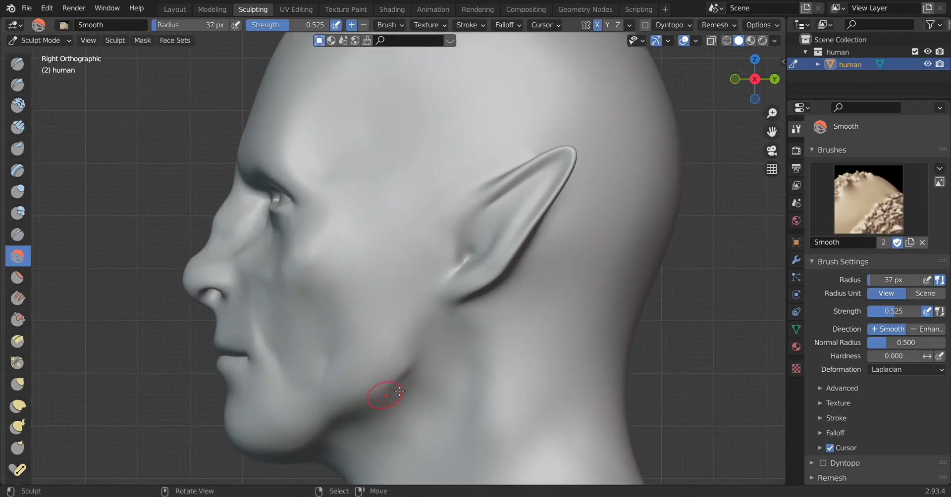
{"action": "scroll", "coordinate": [441, 377], "scroll_direction": "down", "scroll_amount": 3}
{"action": "key", "text": "KP_1"}
{"action": "scroll", "coordinate": [428, 382], "scroll_direction": "up", "scroll_amount": 3}
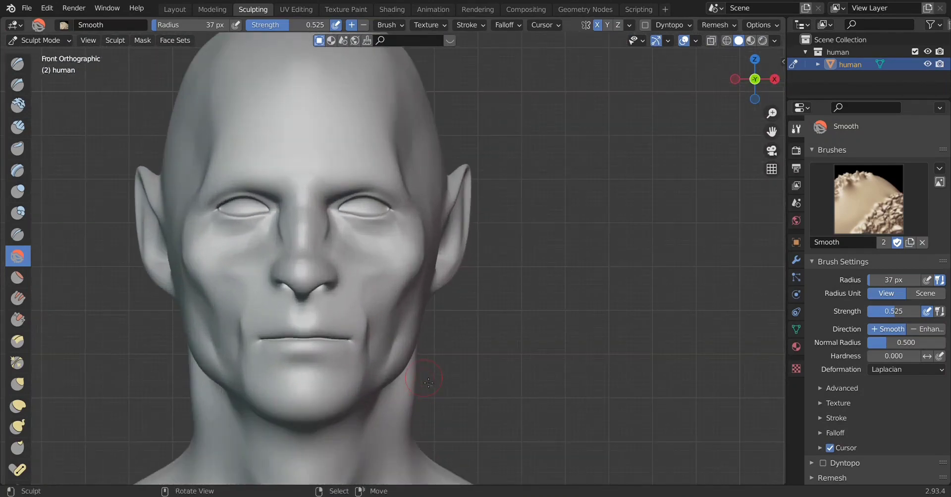
{"action": "scroll", "coordinate": [373, 330], "scroll_direction": "up", "scroll_amount": 3}
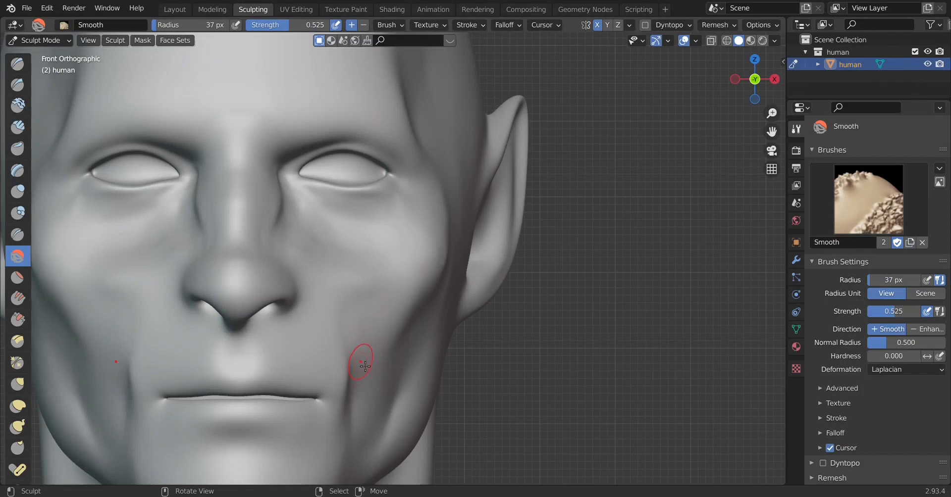
{"action": "left_click_drag", "start_coordinate": [348, 352], "coordinate": [354, 405]}
Step: Raise mirrored Layer-brush ridges from below the cheeks down toward the chin
{"action": "left_click", "coordinate": [18, 170]}
{"action": "left_click_drag", "start_coordinate": [341, 391], "coordinate": [351, 325]}
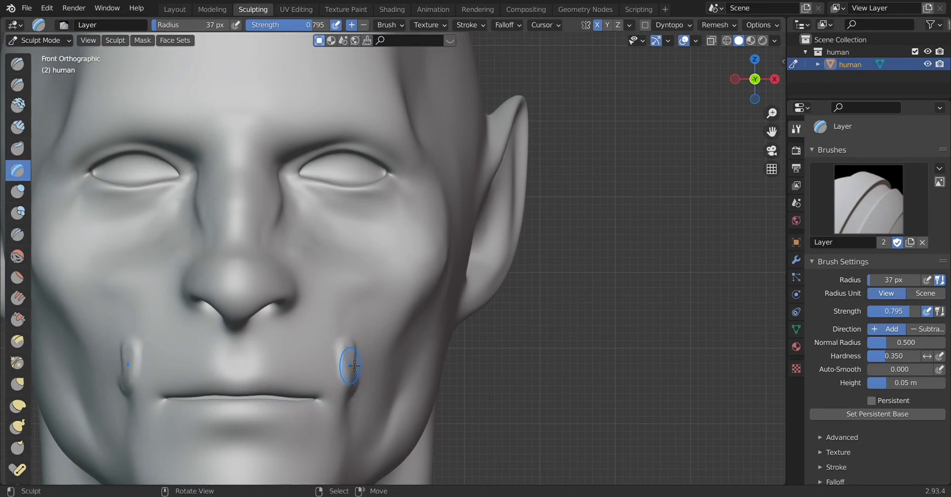
{"action": "left_click_drag", "start_coordinate": [353, 396], "coordinate": [334, 448]}
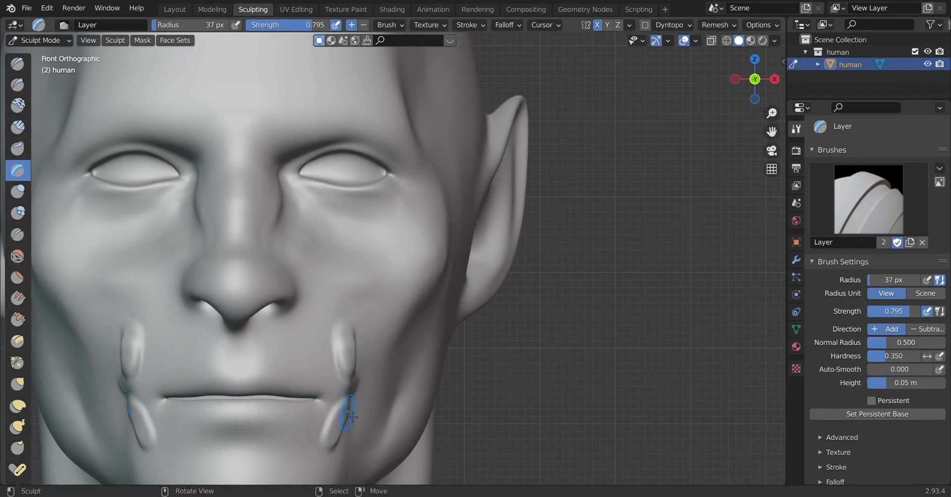
{"action": "left_click_drag", "start_coordinate": [349, 416], "coordinate": [339, 455]}
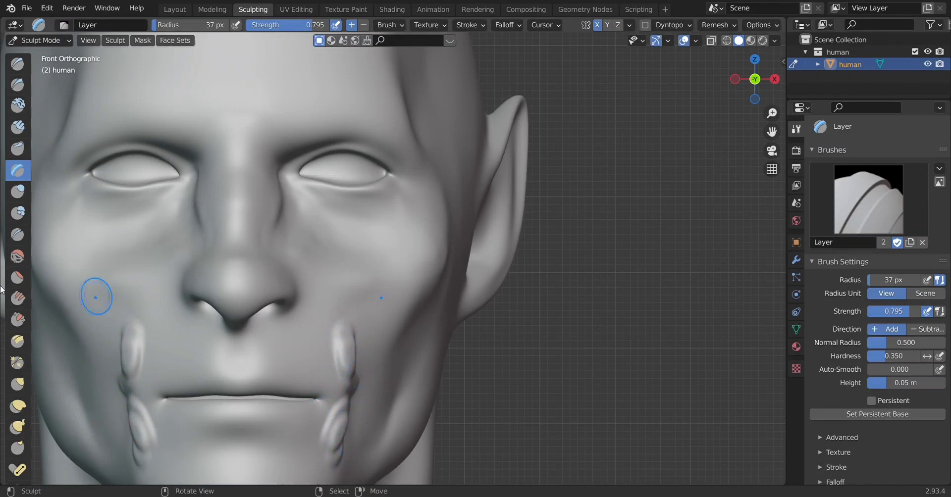
Step: Smooth the mirrored cheek ridges along their length up to the mouth corners
{"action": "left_click", "coordinate": [17, 256]}
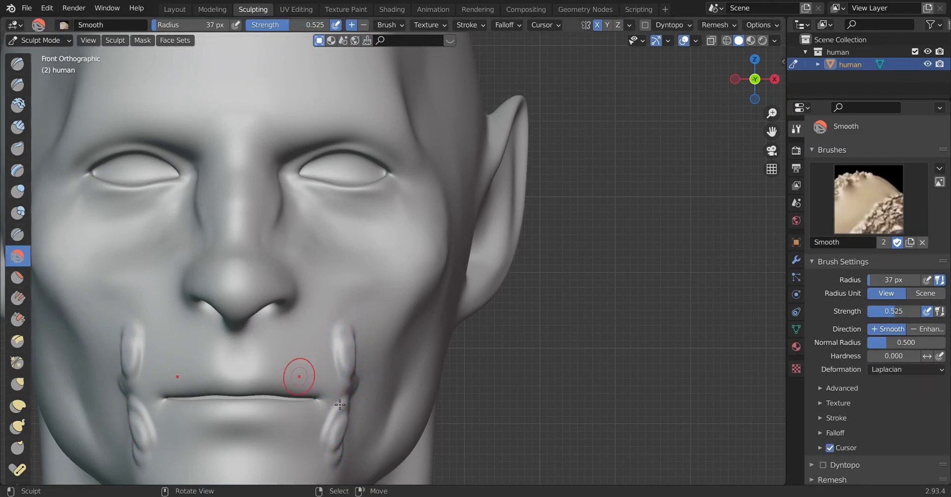
{"action": "left_click_drag", "start_coordinate": [341, 383], "coordinate": [341, 338]}
{"action": "left_click_drag", "start_coordinate": [352, 389], "coordinate": [348, 368]}
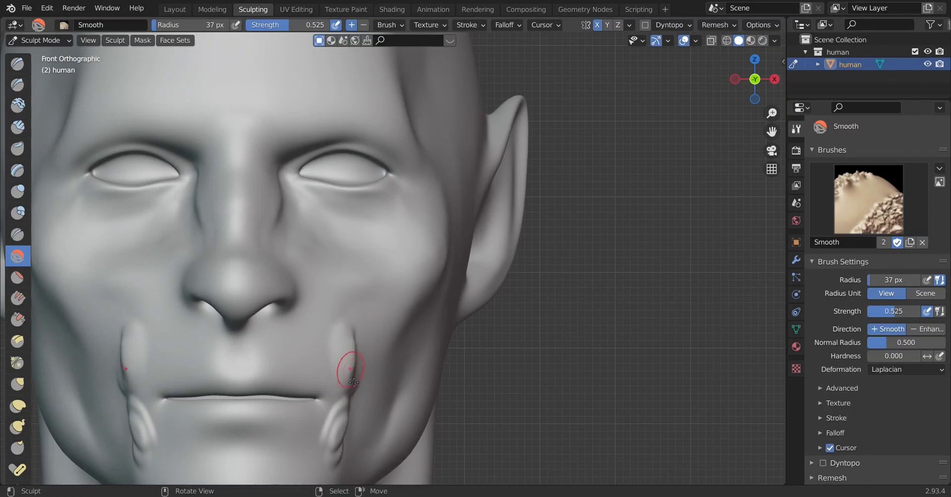
{"action": "mouse_move", "coordinate": [351, 318]}
{"action": "left_mouse_down"}
{"action": "mouse_move", "coordinate": [349, 370]}
{"action": "mouse_move", "coordinate": [364, 326]}
{"action": "left_mouse_up"}
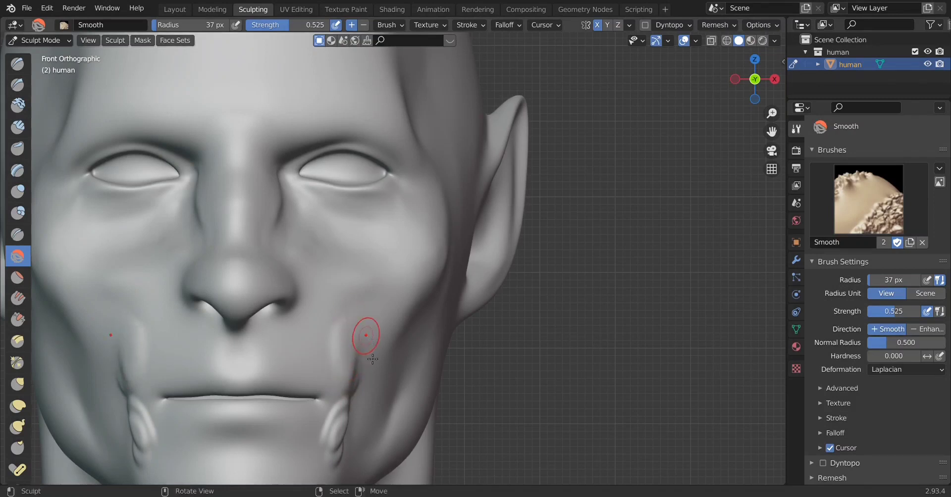
{"action": "left_click_drag", "start_coordinate": [346, 371], "coordinate": [337, 376]}
{"action": "mouse_move", "coordinate": [368, 320]}
{"action": "left_mouse_down"}
{"action": "mouse_move", "coordinate": [339, 361]}
{"action": "mouse_move", "coordinate": [350, 361]}
{"action": "left_mouse_up"}
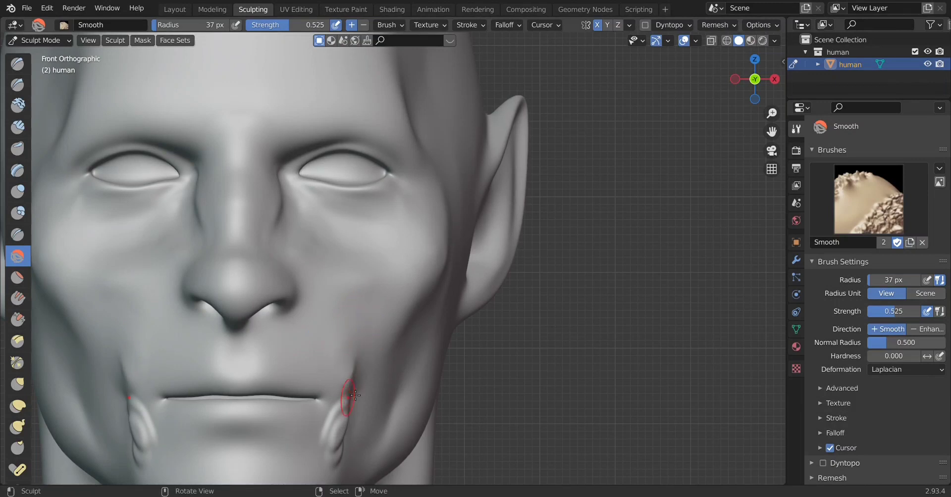
{"action": "mouse_move", "coordinate": [354, 395]}
{"action": "left_mouse_down"}
{"action": "mouse_move", "coordinate": [329, 409]}
{"action": "mouse_move", "coordinate": [349, 439]}
{"action": "left_mouse_up"}
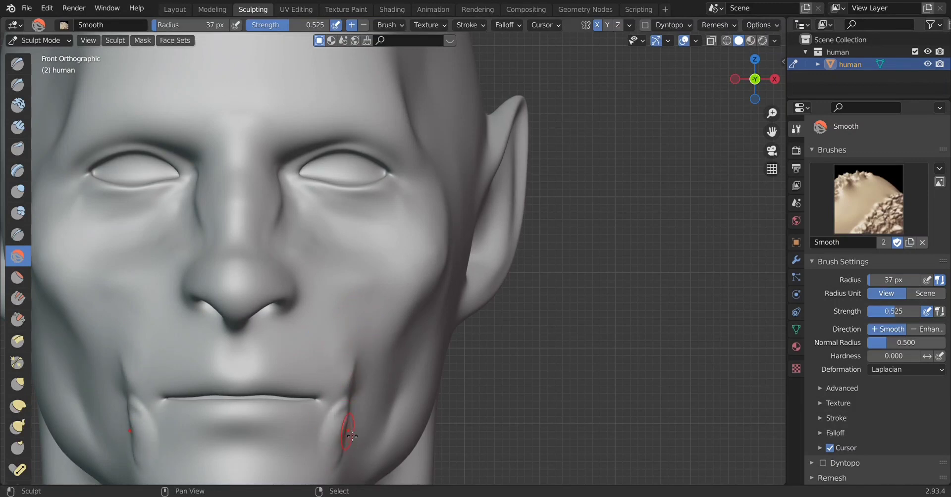
{"action": "middle_click_drag", "start_coordinate": [352, 435], "coordinate": [396, 349], "text": "shift"}
{"action": "mouse_move", "coordinate": [386, 325]}
{"action": "left_mouse_down"}
{"action": "mouse_move", "coordinate": [388, 294]}
{"action": "mouse_move", "coordinate": [406, 322]}
{"action": "left_mouse_up"}
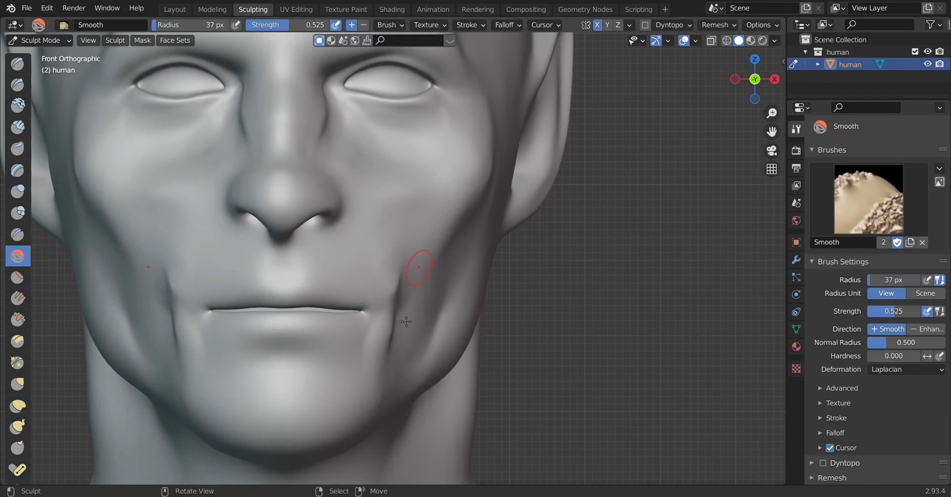
Step: Soften the cheek beside the mouth corner from a side angle, then check the lower face from the front
{"action": "middle_click_drag", "start_coordinate": [414, 346], "coordinate": [286, 329]}
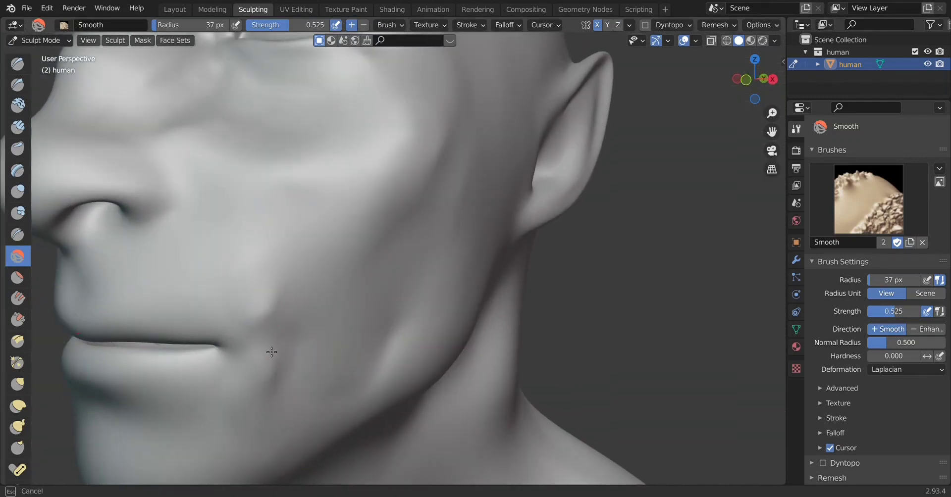
{"action": "mouse_move", "coordinate": [269, 275]}
{"action": "left_mouse_down"}
{"action": "mouse_move", "coordinate": [263, 356]}
{"action": "mouse_move", "coordinate": [289, 285]}
{"action": "mouse_move", "coordinate": [263, 333]}
{"action": "mouse_move", "coordinate": [293, 330]}
{"action": "left_mouse_up"}
{"action": "left_click_drag", "start_coordinate": [269, 403], "coordinate": [276, 350]}
{"action": "mouse_move", "coordinate": [276, 350]}
{"action": "middle_mouse_down"}
{"action": "mouse_move", "coordinate": [377, 389]}
{"action": "mouse_move", "coordinate": [358, 376]}
{"action": "middle_mouse_up"}
{"action": "scroll", "coordinate": [376, 390], "scroll_direction": "down", "scroll_amount": 5}
{"action": "key", "text": "KP_1"}
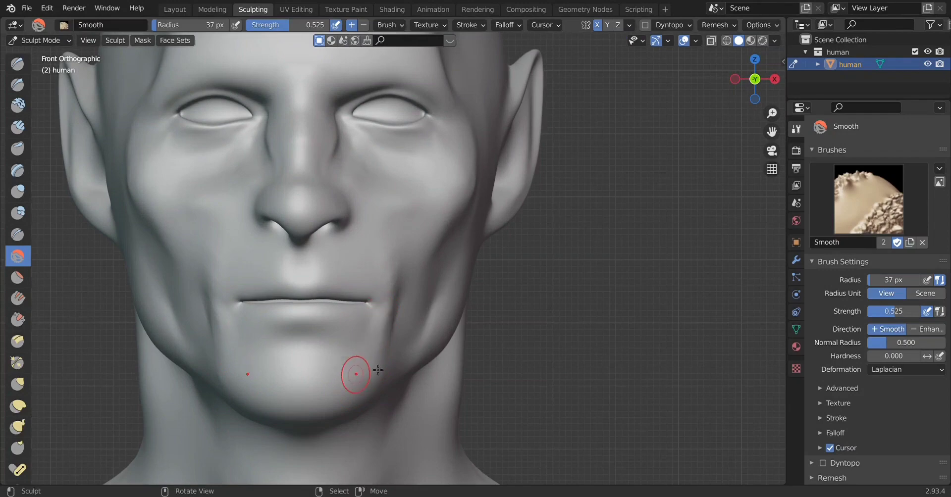
{"action": "middle_click_drag", "start_coordinate": [397, 357], "coordinate": [339, 388]}
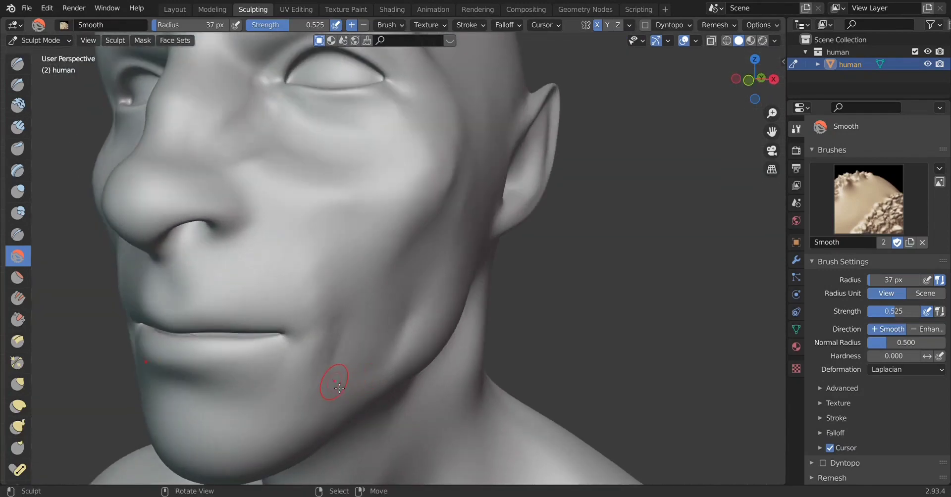
{"action": "middle_click_drag", "start_coordinate": [391, 350], "coordinate": [414, 339]}
{"action": "key", "text": "KP_1"}
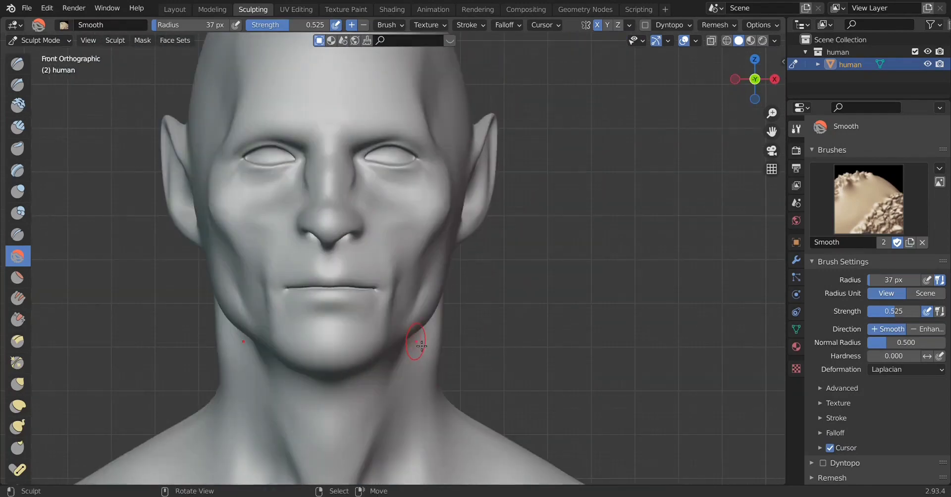
{"action": "scroll", "coordinate": [421, 347], "scroll_direction": "up", "scroll_amount": 2}
{"action": "scroll", "coordinate": [429, 352], "scroll_direction": "up", "scroll_amount": 2}
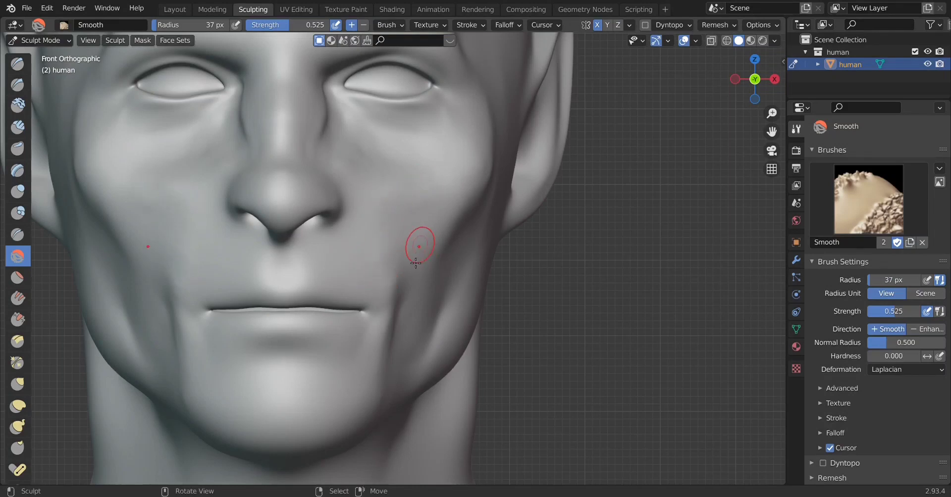
{"action": "scroll", "coordinate": [435, 279], "scroll_direction": "down", "scroll_amount": 2}
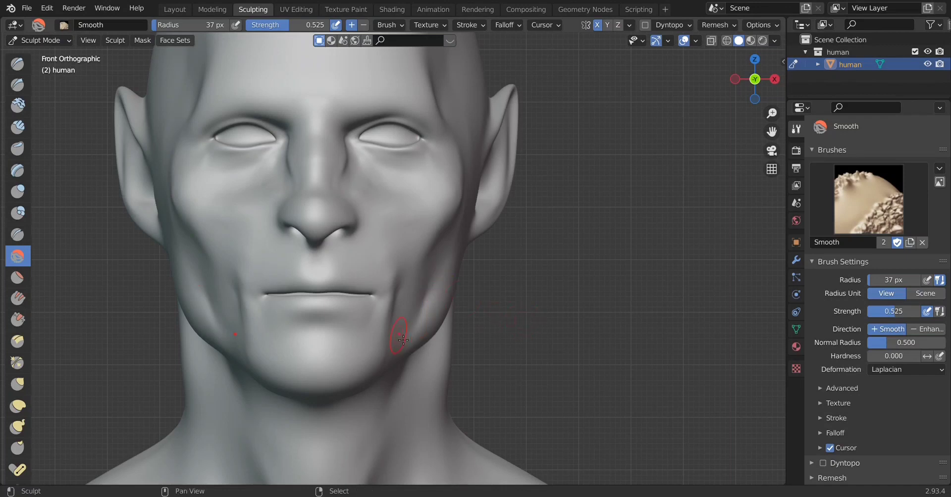
{"action": "middle_click_drag", "start_coordinate": [403, 339], "coordinate": [487, 307], "text": "shift"}
{"action": "scroll", "coordinate": [490, 312], "scroll_direction": "down", "scroll_amount": 1}
{"action": "scroll", "coordinate": [505, 305], "scroll_direction": "down", "scroll_amount": 3}
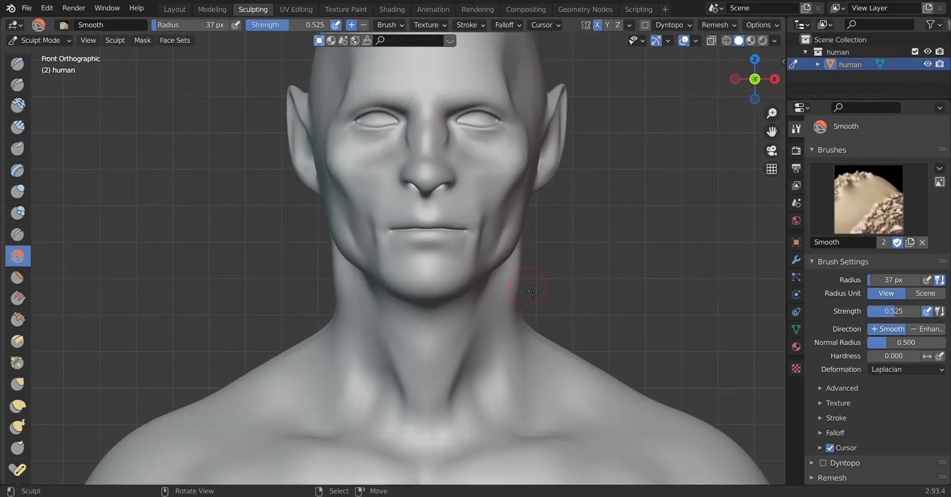
{"action": "scroll", "coordinate": [518, 296], "scroll_direction": "down", "scroll_amount": 1}
{"action": "scroll", "coordinate": [495, 321], "scroll_direction": "up", "scroll_amount": 1}
{"action": "scroll", "coordinate": [481, 337], "scroll_direction": "up", "scroll_amount": 2}
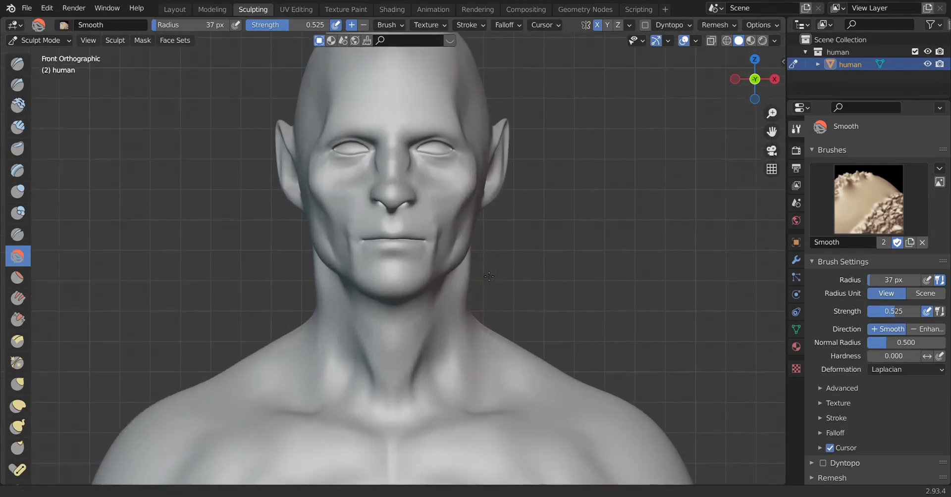
{"action": "scroll", "coordinate": [465, 349], "scroll_direction": "up", "scroll_amount": 2}
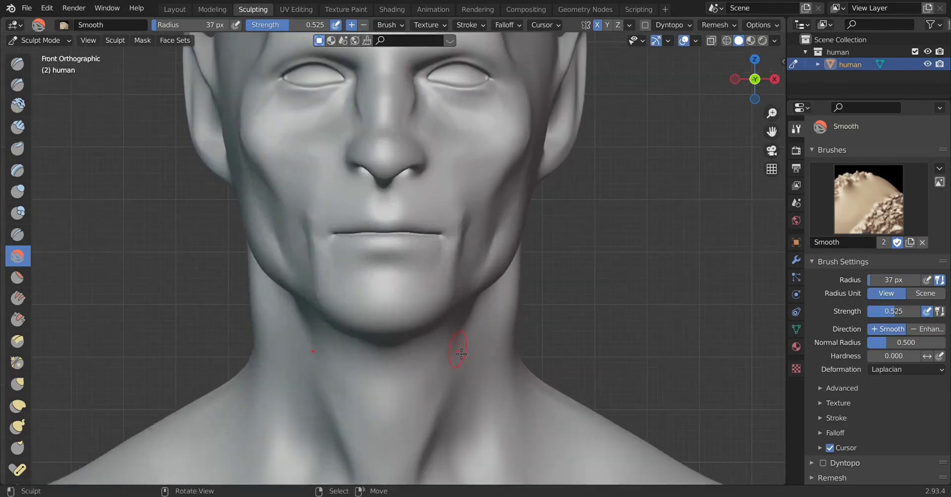
Step: With the Layer brush, draw mirrored tendon ridges from the jaw down each side of the neck
{"action": "left_click", "coordinate": [17, 171]}
{"action": "middle_click_drag", "start_coordinate": [382, 418], "coordinate": [417, 352], "text": "shift"}
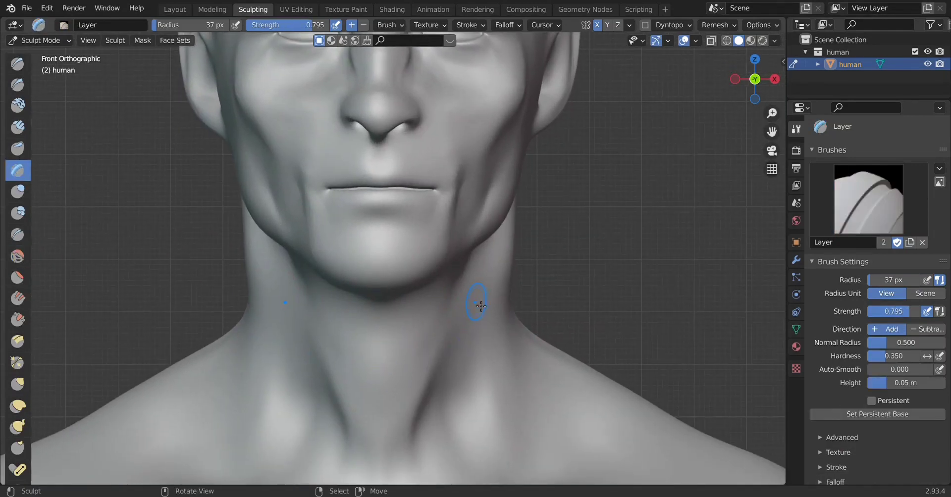
{"action": "left_click_drag", "start_coordinate": [473, 280], "coordinate": [442, 406]}
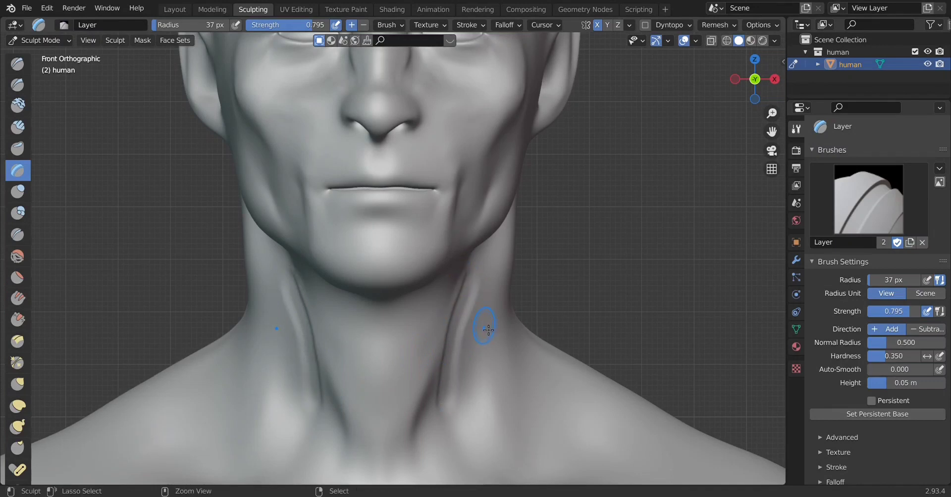
{"action": "key", "text": "ctrl+z"}
{"action": "mouse_move", "coordinate": [468, 270]}
{"action": "left_mouse_down"}
{"action": "mouse_move", "coordinate": [444, 361]}
{"action": "mouse_move", "coordinate": [442, 423]}
{"action": "left_mouse_up"}
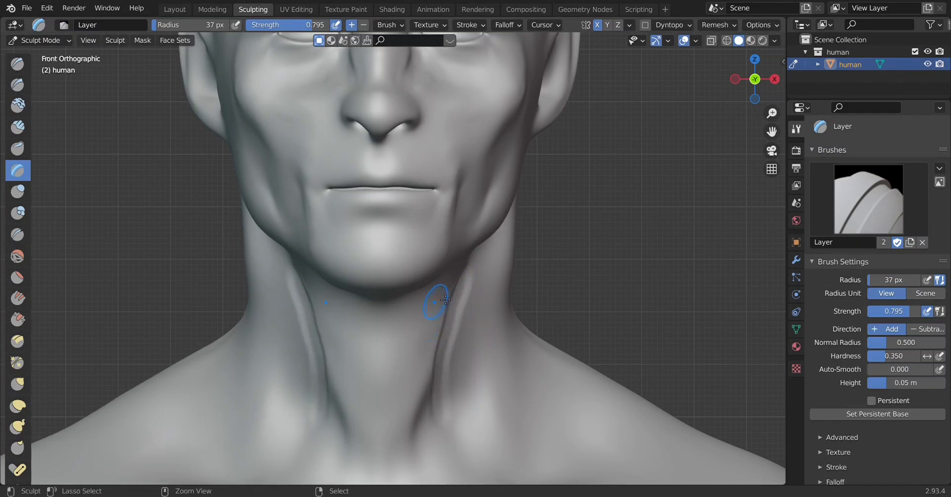
{"action": "mouse_move", "coordinate": [446, 279]}
{"action": "left_mouse_down"}
{"action": "mouse_move", "coordinate": [421, 416]}
{"action": "mouse_move", "coordinate": [416, 381]}
{"action": "mouse_move", "coordinate": [453, 297]}
{"action": "mouse_move", "coordinate": [448, 418]}
{"action": "mouse_move", "coordinate": [468, 332]}
{"action": "mouse_move", "coordinate": [458, 448]}
{"action": "left_mouse_up"}
{"action": "mouse_move", "coordinate": [451, 404]}
{"action": "left_mouse_down"}
{"action": "mouse_move", "coordinate": [437, 419]}
{"action": "mouse_move", "coordinate": [452, 404]}
{"action": "left_mouse_up"}
{"action": "scroll", "coordinate": [452, 404], "scroll_direction": "down", "scroll_amount": 3}
{"action": "scroll", "coordinate": [452, 354], "scroll_direction": "up", "scroll_amount": 1}
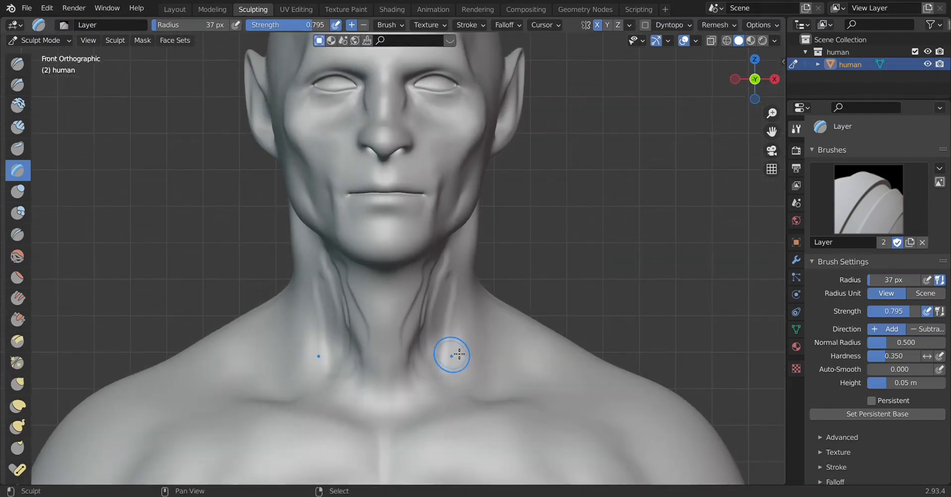
{"action": "scroll", "coordinate": [452, 400], "scroll_direction": "up", "scroll_amount": 1}
{"action": "scroll", "coordinate": [460, 281], "scroll_direction": "up", "scroll_amount": 1}
{"action": "mouse_move", "coordinate": [461, 281]}
{"action": "left_mouse_down"}
{"action": "mouse_move", "coordinate": [425, 387]}
{"action": "mouse_move", "coordinate": [439, 421]}
{"action": "mouse_move", "coordinate": [445, 381]}
{"action": "left_mouse_up"}
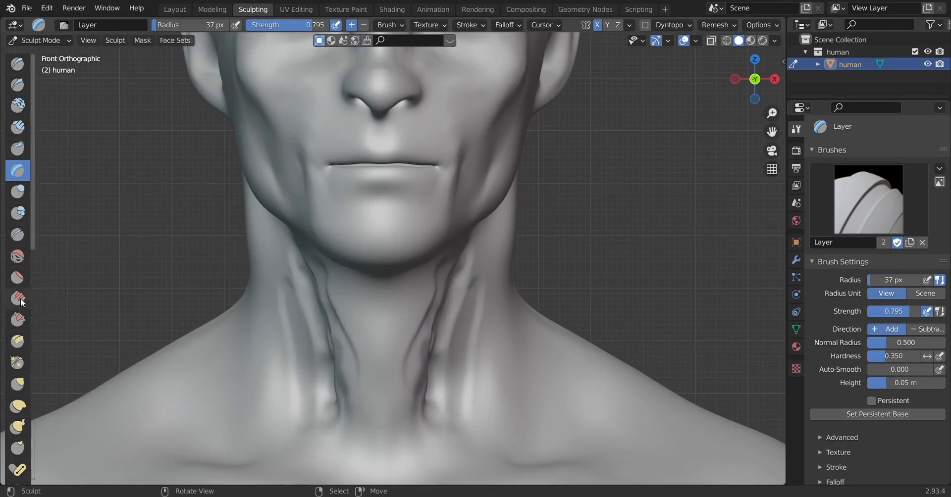
Step: Smooth the grooves along the neck tendon ridges and the right neck crease
{"action": "left_click", "coordinate": [25, 253]}
{"action": "mouse_move", "coordinate": [456, 300]}
{"action": "left_mouse_down"}
{"action": "mouse_move", "coordinate": [435, 377]}
{"action": "mouse_move", "coordinate": [444, 419]}
{"action": "mouse_move", "coordinate": [448, 357]}
{"action": "left_mouse_up"}
{"action": "mouse_move", "coordinate": [482, 422]}
{"action": "left_mouse_down"}
{"action": "mouse_move", "coordinate": [447, 404]}
{"action": "mouse_move", "coordinate": [453, 377]}
{"action": "left_mouse_up"}
{"action": "left_click_drag", "start_coordinate": [434, 322], "coordinate": [431, 342]}
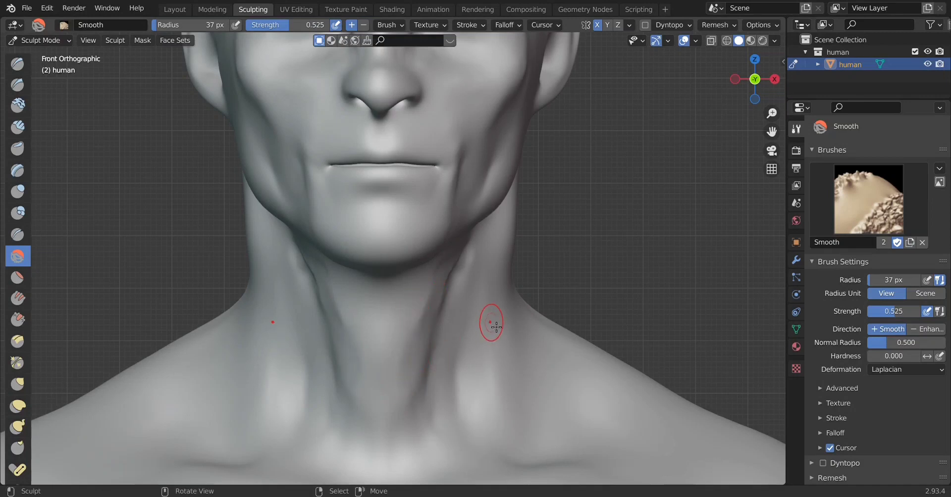
{"action": "middle_click_drag", "start_coordinate": [495, 326], "coordinate": [456, 375], "text": "shift"}
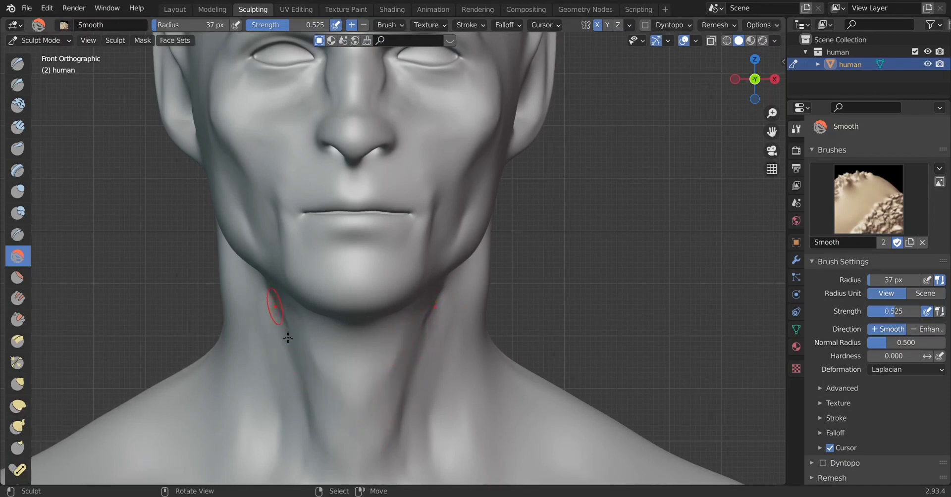
{"action": "scroll", "coordinate": [394, 378], "scroll_direction": "down", "scroll_amount": 3}
{"action": "scroll", "coordinate": [414, 404], "scroll_direction": "down", "scroll_amount": 2}
Step: Smooth the side of the neck below the jaw, checking it in side and front views
{"action": "mouse_move", "coordinate": [452, 380]}
{"action": "middle_mouse_down"}
{"action": "mouse_move", "coordinate": [453, 415]}
{"action": "mouse_move", "coordinate": [507, 415]}
{"action": "middle_mouse_up"}
{"action": "scroll", "coordinate": [507, 415], "scroll_direction": "up", "scroll_amount": 5}
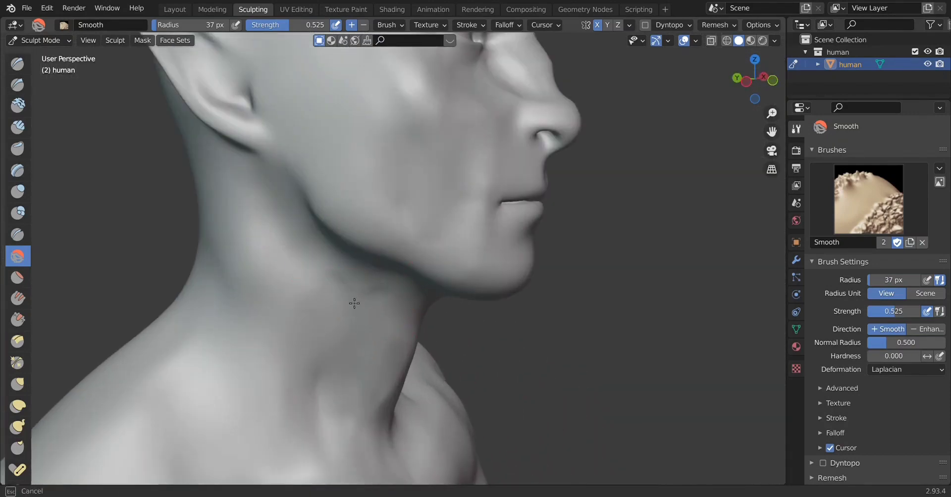
{"action": "left_click_drag", "start_coordinate": [373, 337], "coordinate": [337, 444]}
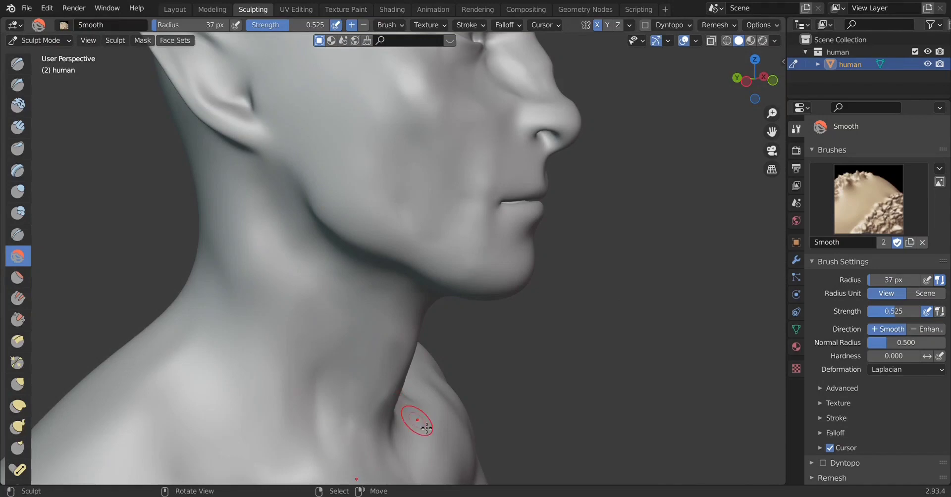
{"action": "mouse_move", "coordinate": [426, 427]}
{"action": "middle_mouse_down"}
{"action": "mouse_move", "coordinate": [318, 399]}
{"action": "mouse_move", "coordinate": [414, 388]}
{"action": "mouse_move", "coordinate": [425, 306]}
{"action": "middle_mouse_up"}
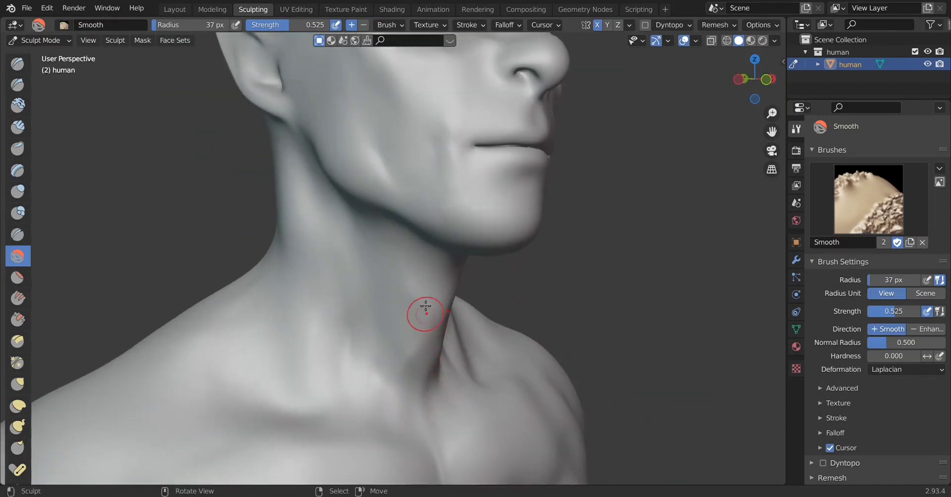
{"action": "left_click_drag", "start_coordinate": [425, 307], "coordinate": [427, 339]}
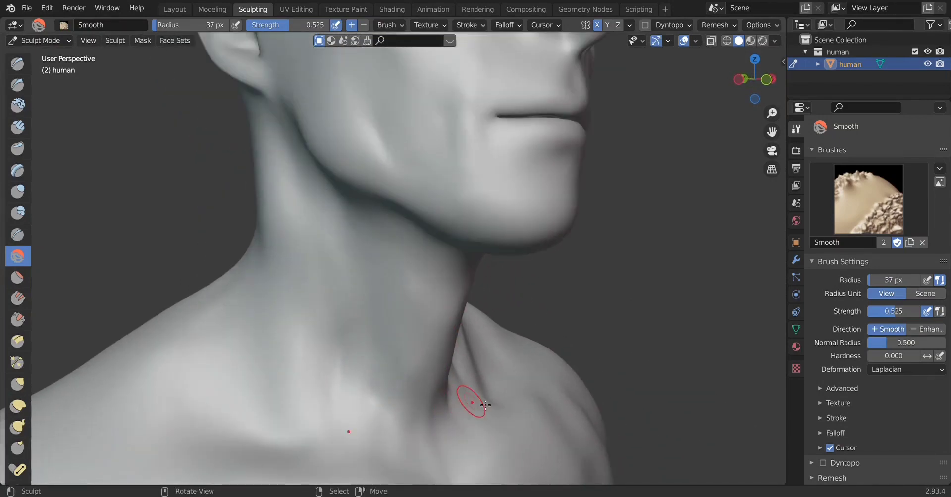
{"action": "key", "text": "KP_3"}
{"action": "key", "text": "KP_1"}
{"action": "scroll", "coordinate": [429, 403], "scroll_direction": "up", "scroll_amount": 3}
{"action": "scroll", "coordinate": [460, 404], "scroll_direction": "down", "scroll_amount": 5, "text": "shift"}
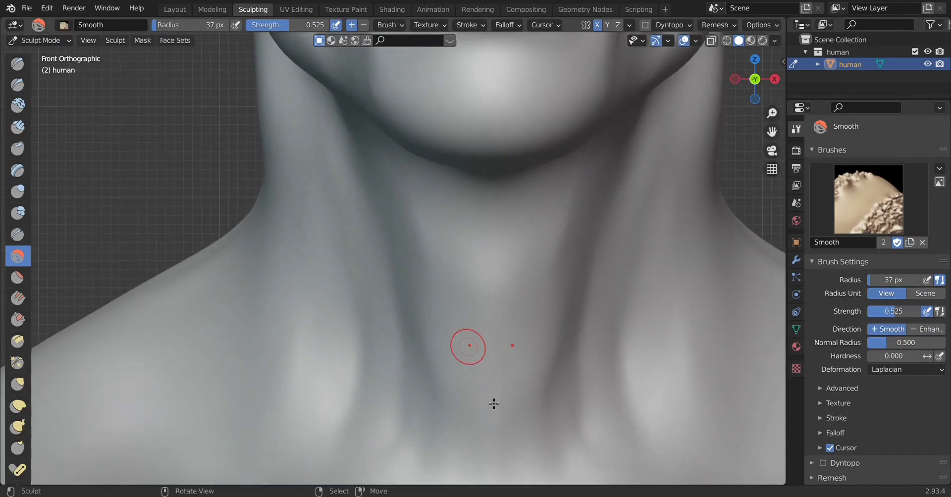
{"action": "scroll", "coordinate": [525, 386], "scroll_direction": "down", "scroll_amount": 2, "text": "shift"}
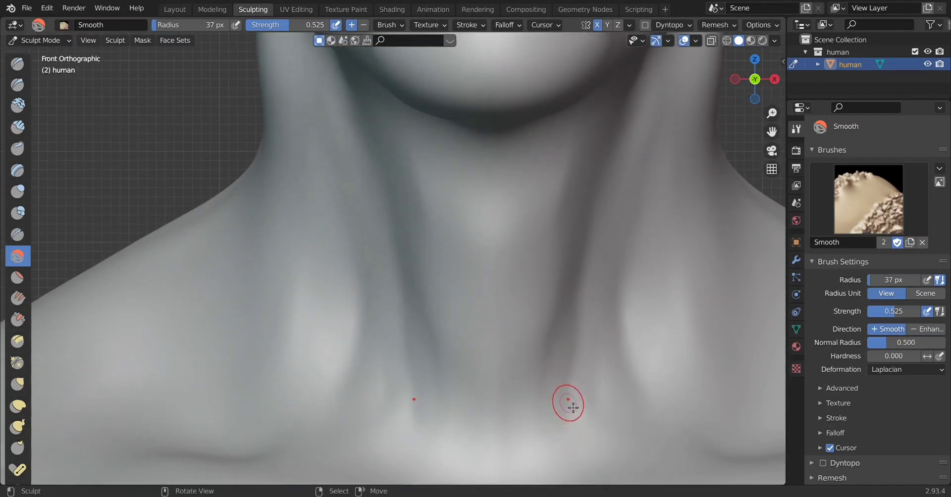
{"action": "scroll", "coordinate": [567, 396], "scroll_direction": "down", "scroll_amount": 2}
{"action": "scroll", "coordinate": [561, 369], "scroll_direction": "down", "scroll_amount": 3}
Step: In the front view, smooth across the throat
{"action": "key", "text": "KP_3"}
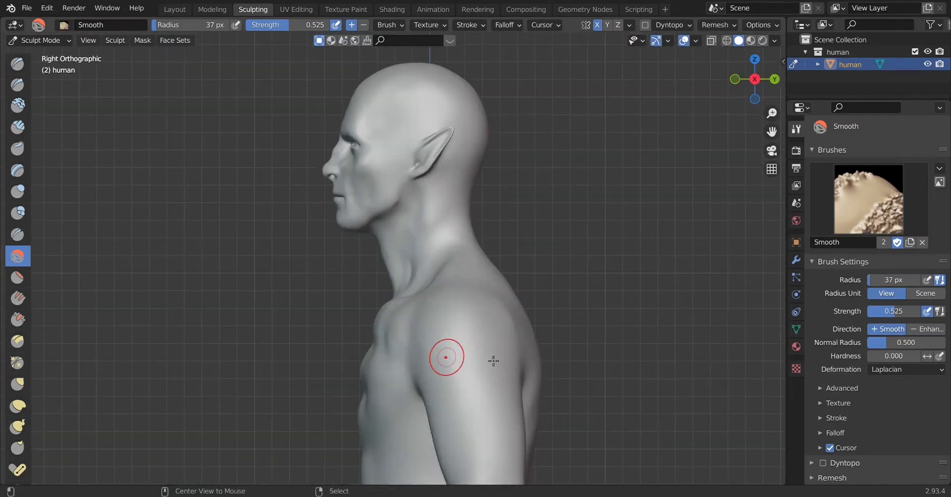
{"action": "middle_click_drag", "start_coordinate": [492, 359], "coordinate": [484, 352]}
{"action": "key", "text": "KP_1"}
{"action": "scroll", "coordinate": [477, 406], "scroll_direction": "up", "scroll_amount": 2}
{"action": "scroll", "coordinate": [415, 350], "scroll_direction": "up", "scroll_amount": 2}
{"action": "scroll", "coordinate": [371, 292], "scroll_direction": "down", "scroll_amount": 1}
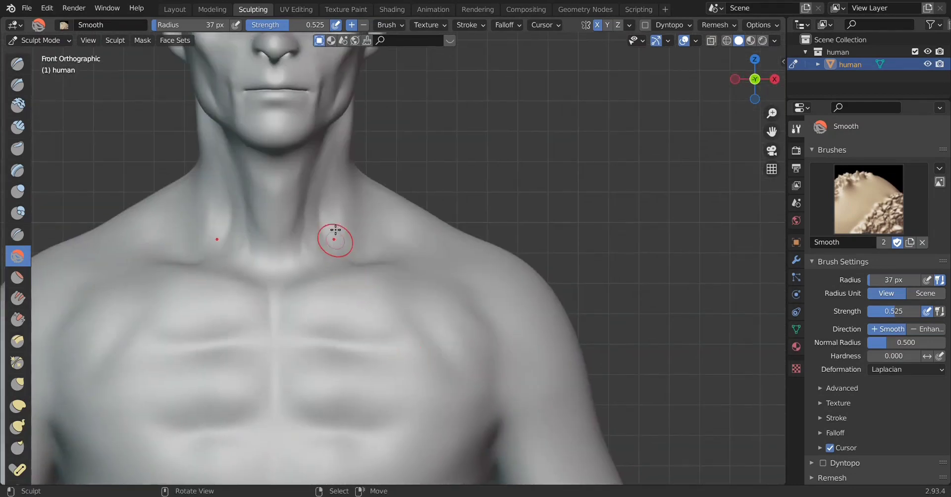
{"action": "scroll", "coordinate": [334, 257], "scroll_direction": "up", "scroll_amount": 2, "text": "shift"}
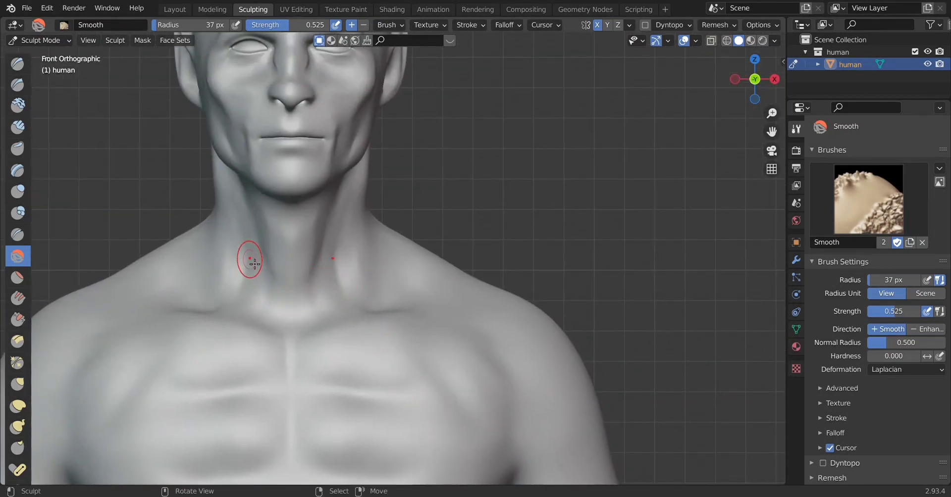
{"action": "left_click_drag", "start_coordinate": [250, 239], "coordinate": [326, 240]}
Step: Smooth the right shoulder and right side of the chest into the collarbone area
{"action": "middle_click_drag", "start_coordinate": [350, 229], "coordinate": [377, 291], "text": "shift"}
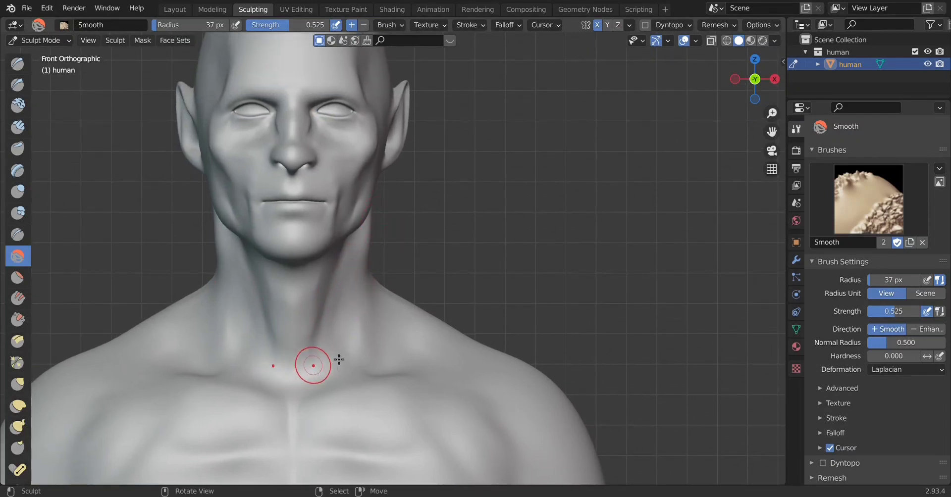
{"action": "scroll", "coordinate": [320, 363], "scroll_direction": "up", "scroll_amount": 1}
{"action": "middle_click_drag", "start_coordinate": [322, 361], "coordinate": [415, 311], "text": "shift"}
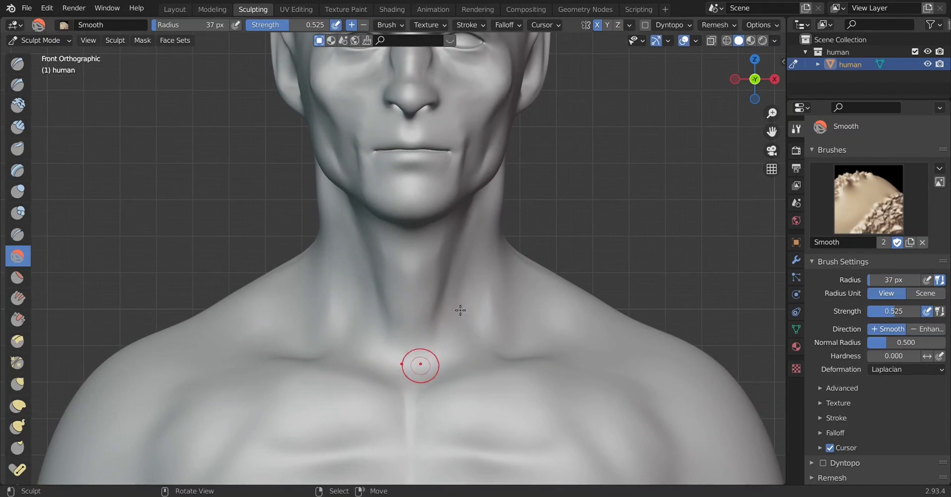
{"action": "scroll", "coordinate": [473, 303], "scroll_direction": "down", "scroll_amount": 1}
{"action": "scroll", "coordinate": [473, 303], "scroll_direction": "down", "scroll_amount": 1}
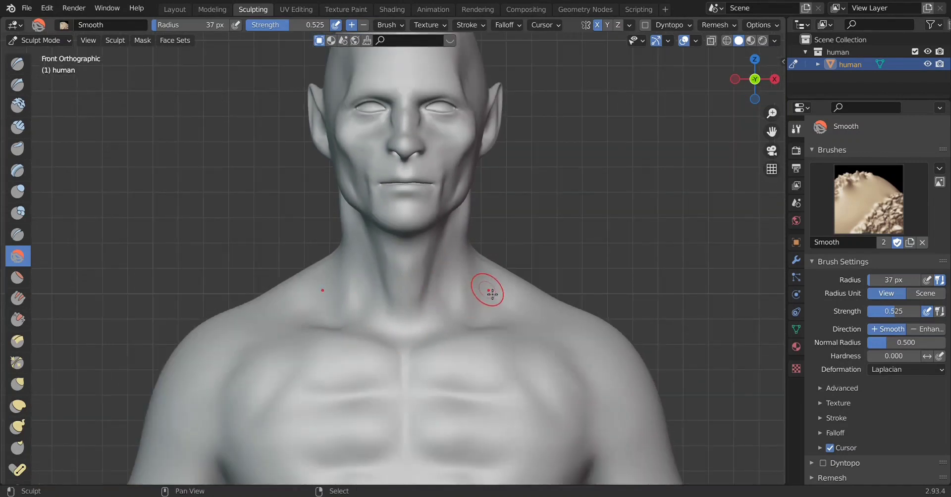
{"action": "scroll", "coordinate": [468, 299], "scroll_direction": "down", "scroll_amount": 1}
{"action": "scroll", "coordinate": [453, 317], "scroll_direction": "up", "scroll_amount": 2}
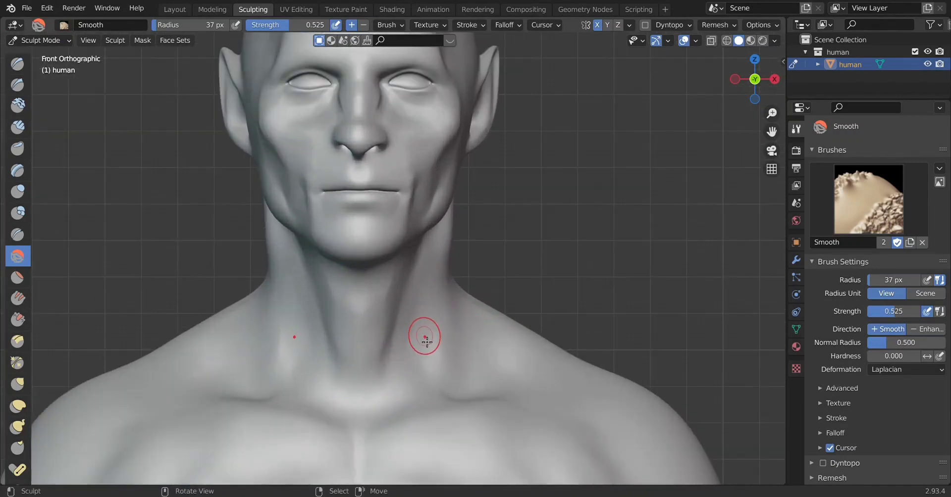
{"action": "scroll", "coordinate": [431, 302], "scroll_direction": "down", "scroll_amount": 2}
{"action": "scroll", "coordinate": [436, 305], "scroll_direction": "down", "scroll_amount": 2}
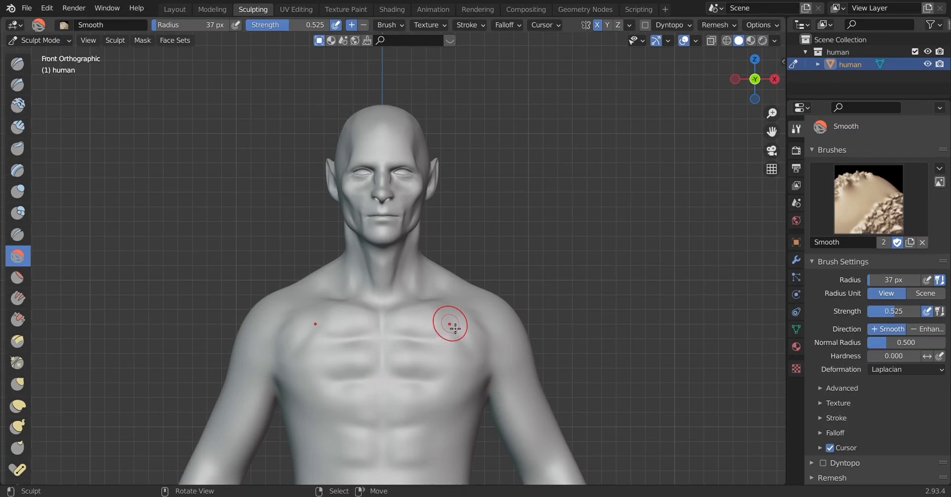
{"action": "scroll", "coordinate": [454, 330], "scroll_direction": "up", "scroll_amount": 1}
{"action": "scroll", "coordinate": [455, 329], "scroll_direction": "up", "scroll_amount": 1}
{"action": "scroll", "coordinate": [445, 297], "scroll_direction": "up", "scroll_amount": 1}
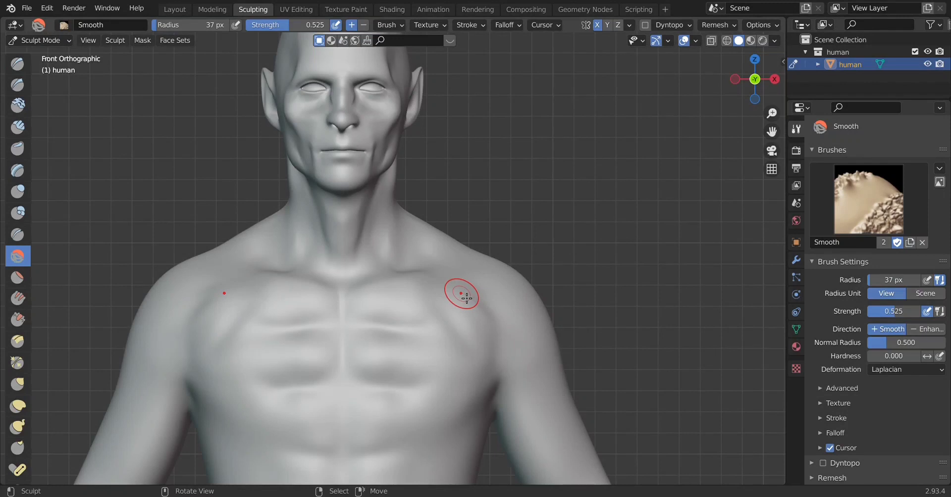
{"action": "mouse_move", "coordinate": [466, 297]}
{"action": "left_mouse_down"}
{"action": "mouse_move", "coordinate": [487, 312]}
{"action": "mouse_move", "coordinate": [389, 337]}
{"action": "mouse_move", "coordinate": [363, 281]}
{"action": "mouse_move", "coordinate": [478, 319]}
{"action": "left_mouse_up"}
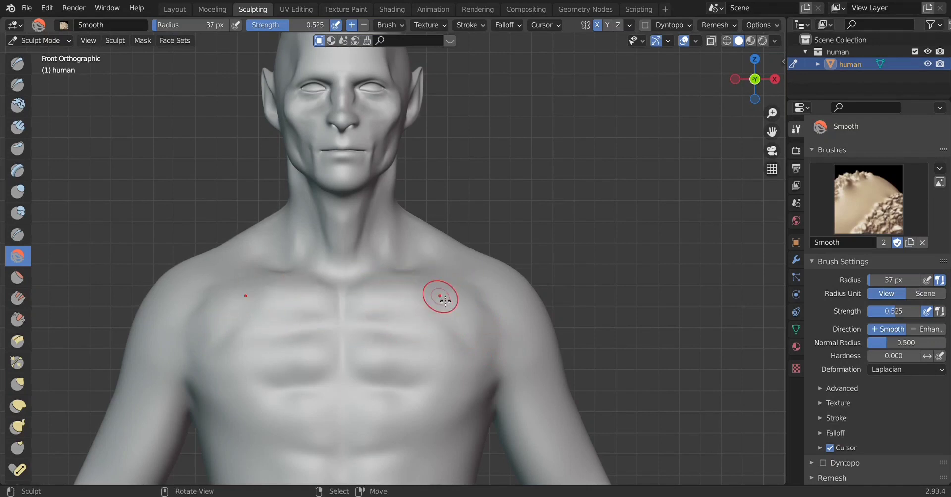
{"action": "scroll", "coordinate": [478, 319], "scroll_direction": "up", "scroll_amount": 3}
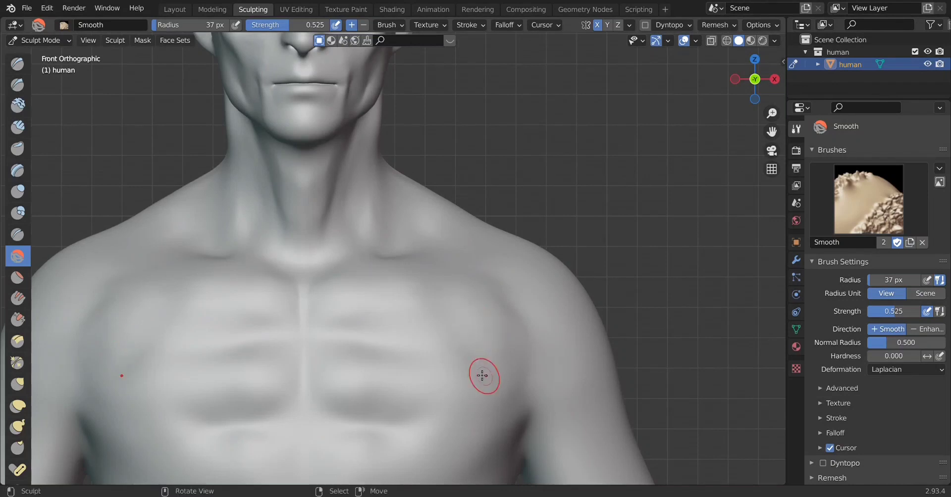
{"action": "mouse_move", "coordinate": [483, 374]}
{"action": "left_mouse_down"}
{"action": "mouse_move", "coordinate": [465, 352]}
{"action": "mouse_move", "coordinate": [312, 303]}
{"action": "left_mouse_up"}
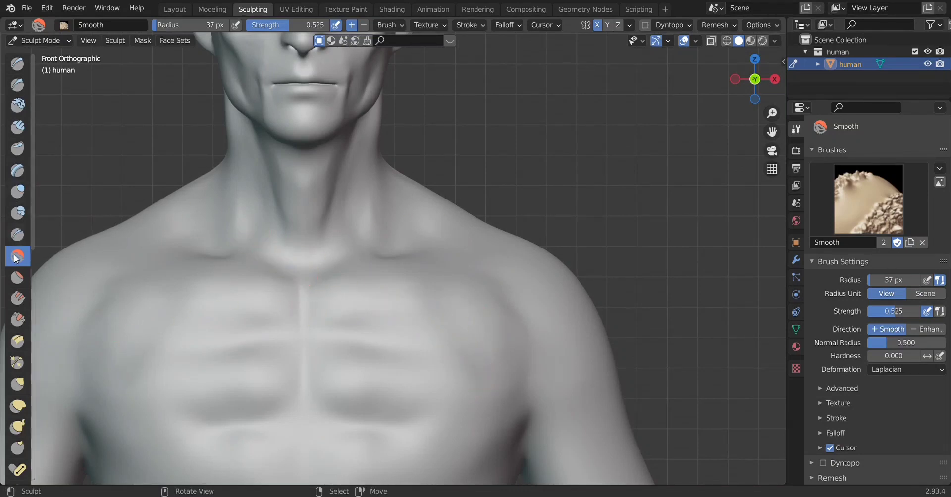
Step: With the Layer brush, build mirrored ridges at the neck base and extend them up the neck sides
{"action": "left_click", "coordinate": [18, 171]}
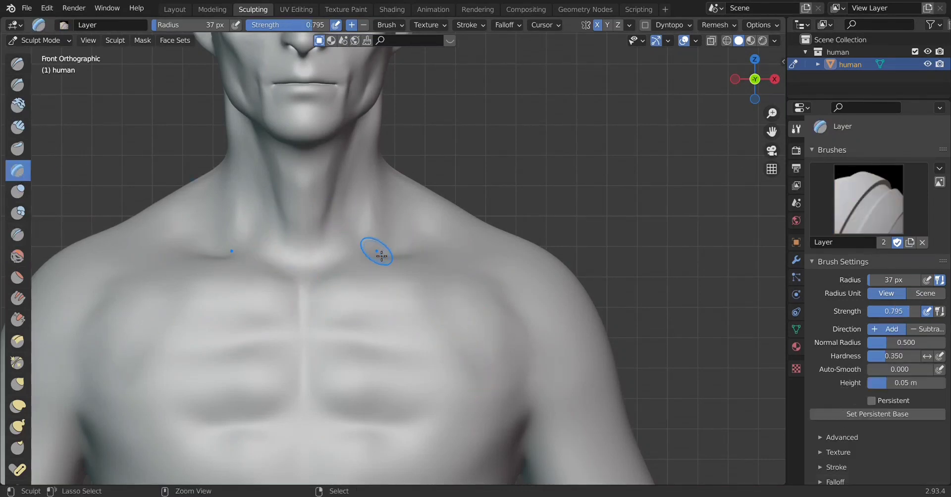
{"action": "mouse_move", "coordinate": [382, 255]}
{"action": "left_mouse_down"}
{"action": "mouse_move", "coordinate": [352, 242]}
{"action": "mouse_move", "coordinate": [363, 244]}
{"action": "mouse_move", "coordinate": [376, 226]}
{"action": "mouse_move", "coordinate": [391, 248]}
{"action": "mouse_move", "coordinate": [399, 244]}
{"action": "mouse_move", "coordinate": [365, 237]}
{"action": "mouse_move", "coordinate": [404, 215]}
{"action": "mouse_move", "coordinate": [397, 223]}
{"action": "mouse_move", "coordinate": [377, 208]}
{"action": "mouse_move", "coordinate": [391, 230]}
{"action": "mouse_move", "coordinate": [381, 244]}
{"action": "mouse_move", "coordinate": [402, 251]}
{"action": "mouse_move", "coordinate": [410, 227]}
{"action": "mouse_move", "coordinate": [436, 238]}
{"action": "left_mouse_up"}
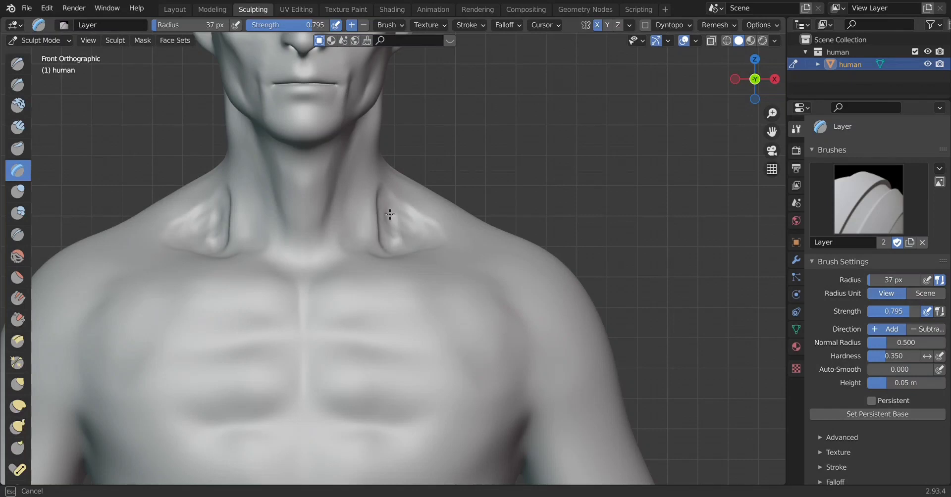
{"action": "left_click_drag", "start_coordinate": [389, 213], "coordinate": [381, 198]}
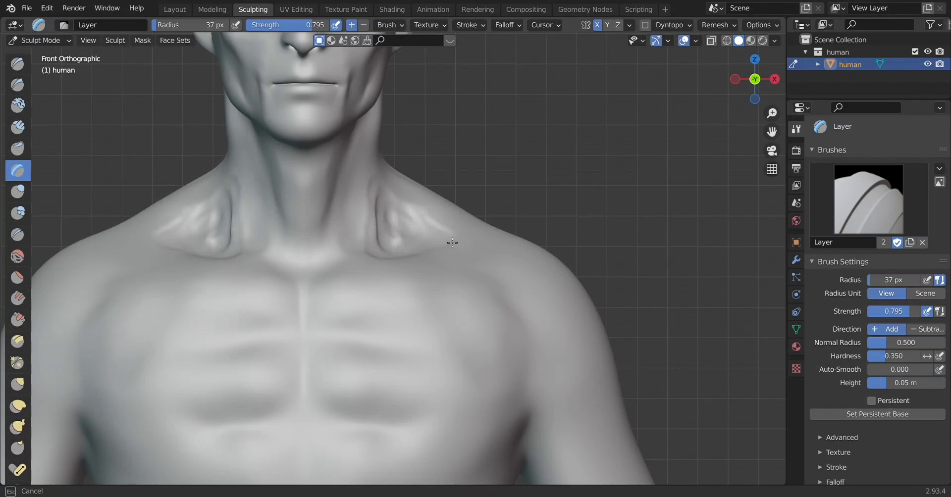
{"action": "mouse_move", "coordinate": [474, 240]}
{"action": "left_mouse_down"}
{"action": "mouse_move", "coordinate": [431, 215]}
{"action": "mouse_move", "coordinate": [383, 234]}
{"action": "mouse_move", "coordinate": [371, 213]}
{"action": "mouse_move", "coordinate": [420, 244]}
{"action": "mouse_move", "coordinate": [407, 229]}
{"action": "mouse_move", "coordinate": [441, 217]}
{"action": "mouse_move", "coordinate": [422, 245]}
{"action": "mouse_move", "coordinate": [372, 213]}
{"action": "mouse_move", "coordinate": [379, 248]}
{"action": "mouse_move", "coordinate": [391, 245]}
{"action": "mouse_move", "coordinate": [369, 251]}
{"action": "mouse_move", "coordinate": [445, 257]}
{"action": "left_mouse_up"}
Step: Soften the collarbone crease and upper chest with the Smooth brush
{"action": "left_click", "coordinate": [18, 256]}
{"action": "middle_click_drag", "start_coordinate": [446, 257], "coordinate": [441, 363]}
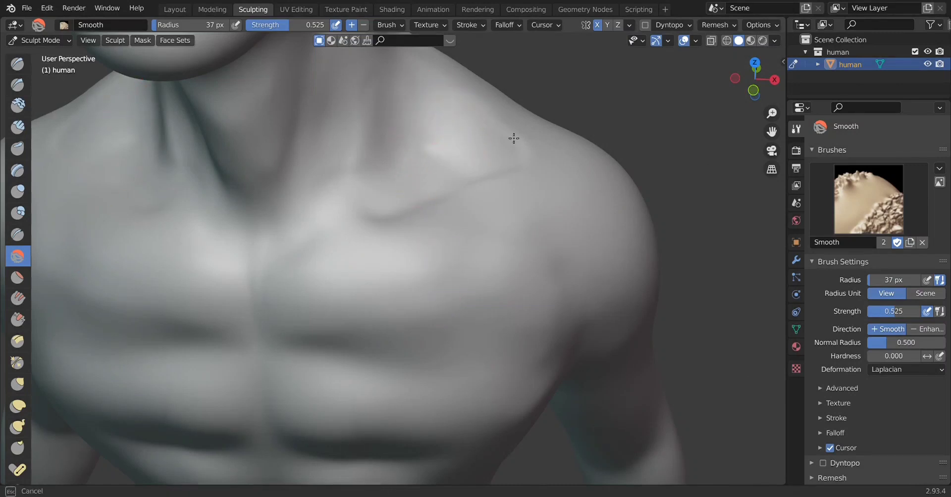
{"action": "left_click_drag", "start_coordinate": [449, 211], "coordinate": [385, 225]}
{"action": "mouse_move", "coordinate": [371, 152]}
{"action": "middle_mouse_down"}
{"action": "mouse_move", "coordinate": [361, 229]}
{"action": "mouse_move", "coordinate": [355, 151]}
{"action": "middle_mouse_up"}
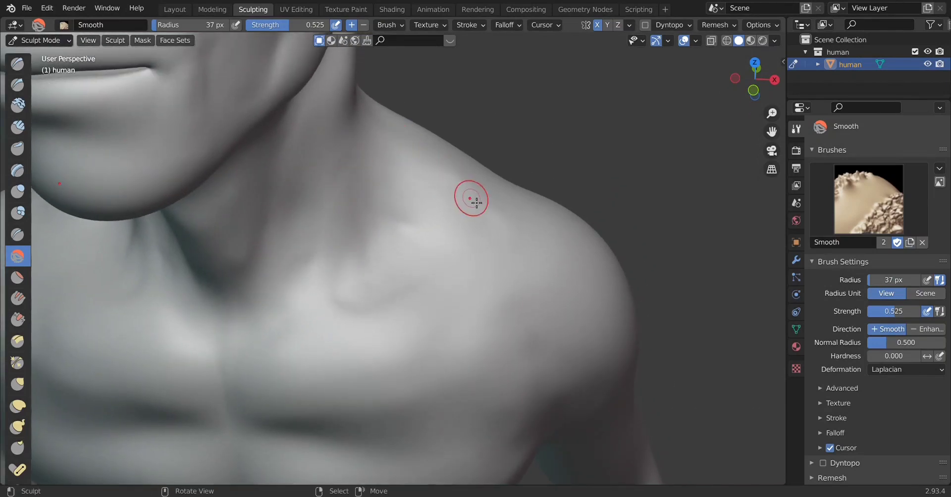
Step: Return to Front Orthographic view and reframe the bust up to the top of the head
{"action": "middle_click_drag", "start_coordinate": [481, 270], "coordinate": [446, 282]}
{"action": "key", "text": "KP_1"}
{"action": "scroll", "coordinate": [355, 257], "scroll_direction": "up", "scroll_amount": 4}
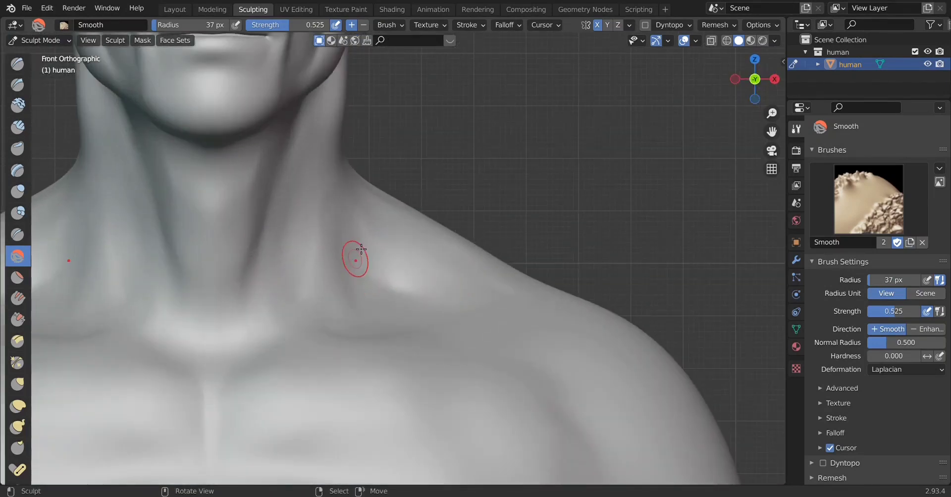
{"action": "scroll", "coordinate": [388, 302], "scroll_direction": "down", "scroll_amount": 5}
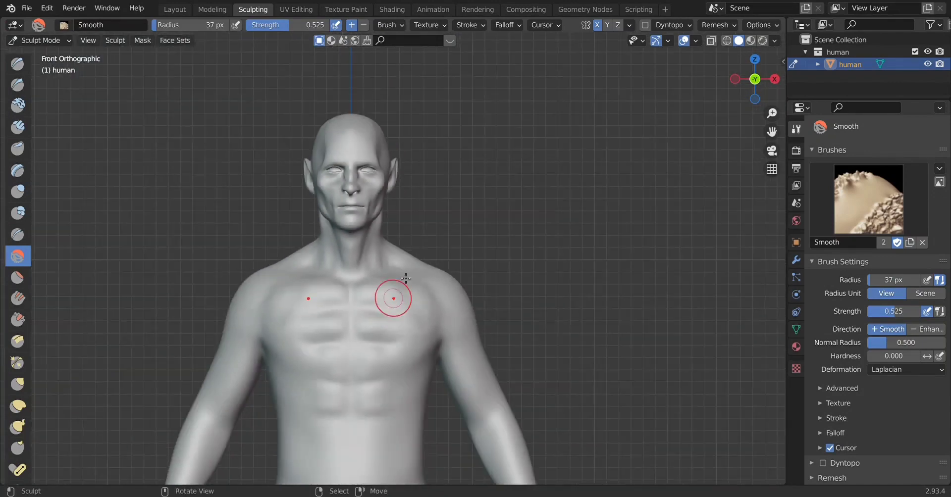
{"action": "scroll", "coordinate": [405, 267], "scroll_direction": "down", "scroll_amount": 1}
{"action": "scroll", "coordinate": [398, 285], "scroll_direction": "up", "scroll_amount": 2}
{"action": "scroll", "coordinate": [393, 307], "scroll_direction": "up", "scroll_amount": 2}
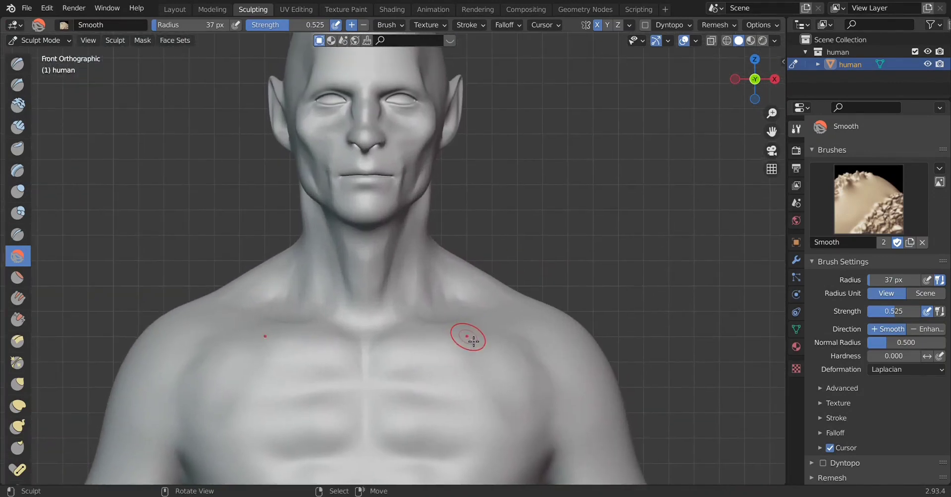
{"action": "middle_click_drag", "start_coordinate": [437, 242], "coordinate": [425, 308], "text": "shift"}
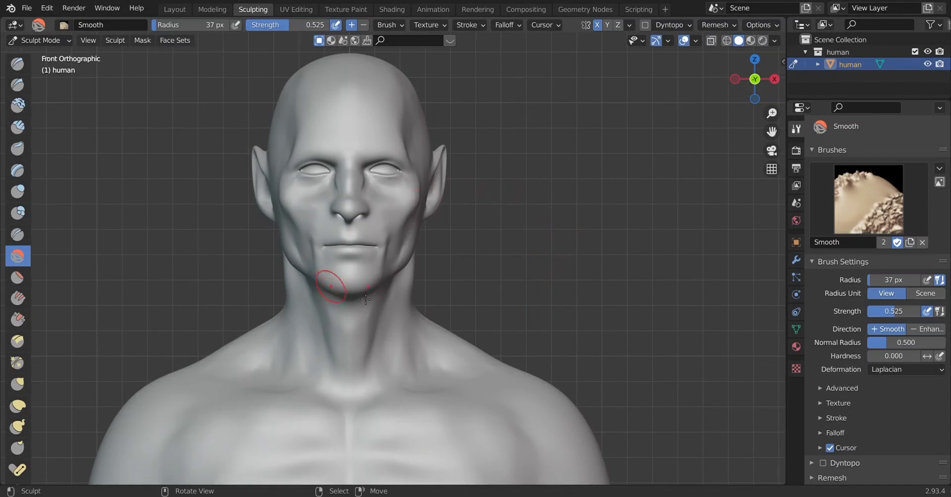